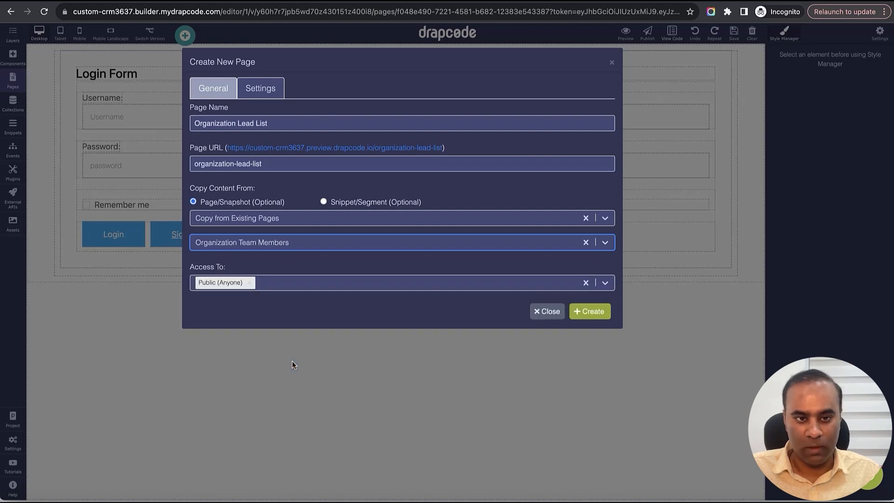
- Grant the Organization Lead List page access to the Organization Admin and Organization Employee roles, and create the page
left_click(267, 283)
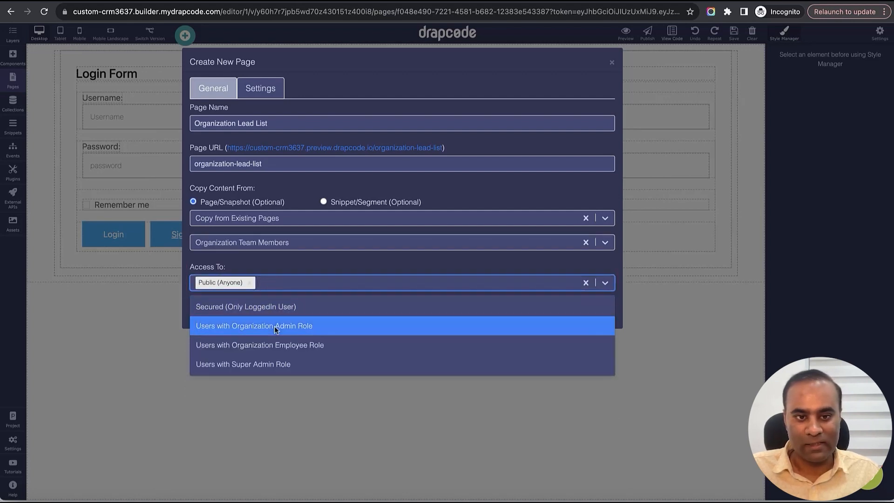
left_click(275, 326)
left_click(345, 283)
left_click(344, 342)
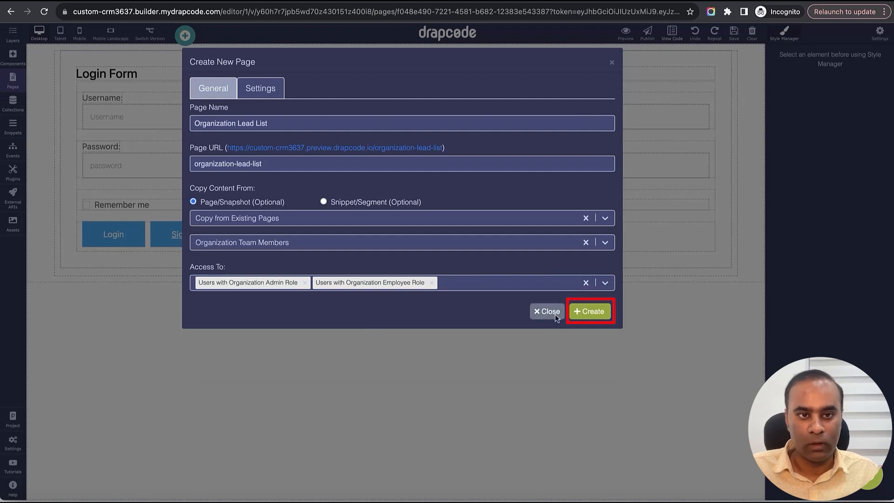
left_click(592, 312)
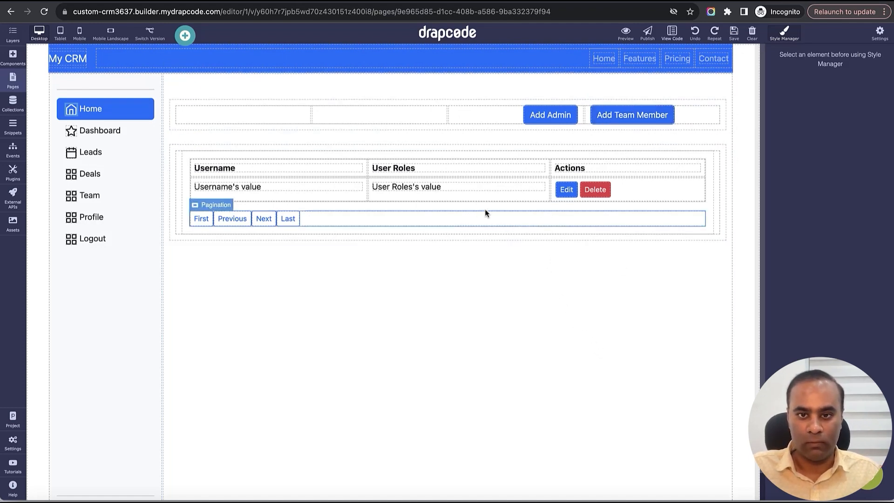
- Replace the copied team members table with a new, empty Data Table component in the same container
left_click(597, 229)
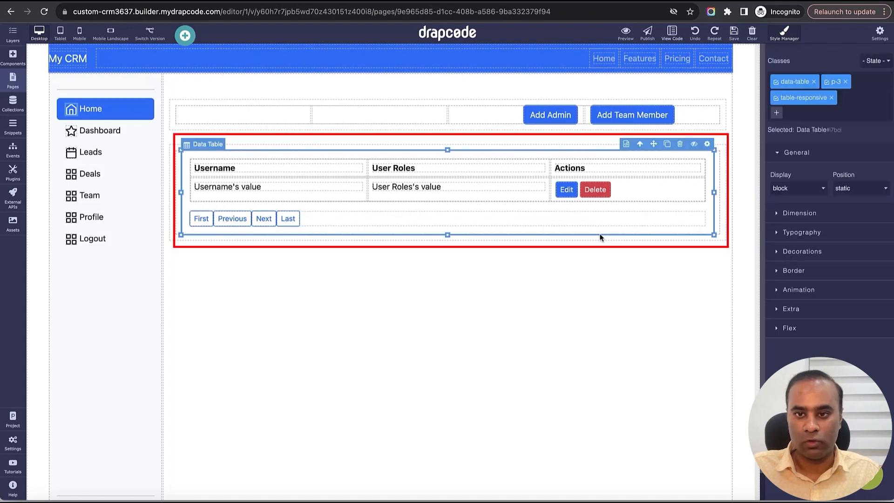
left_click(680, 145)
left_click(14, 60)
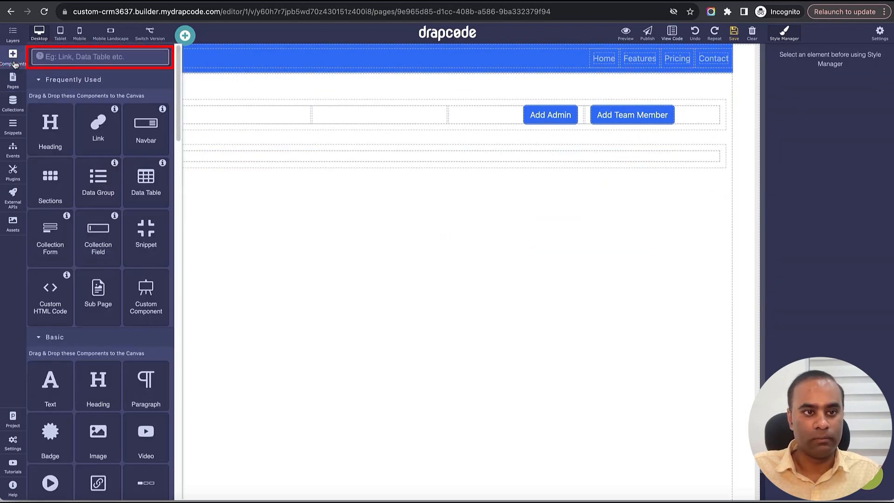
left_click(90, 57)
type("Data")
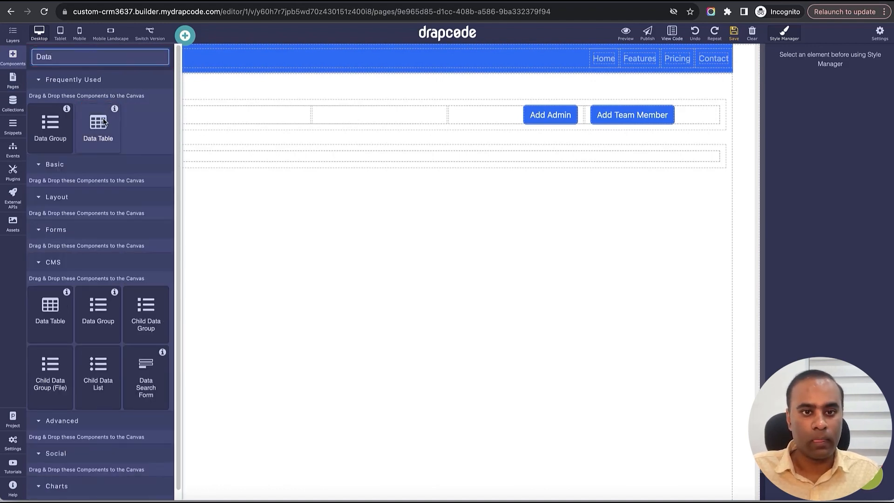
left_click_drag(105, 112, 420, 159)
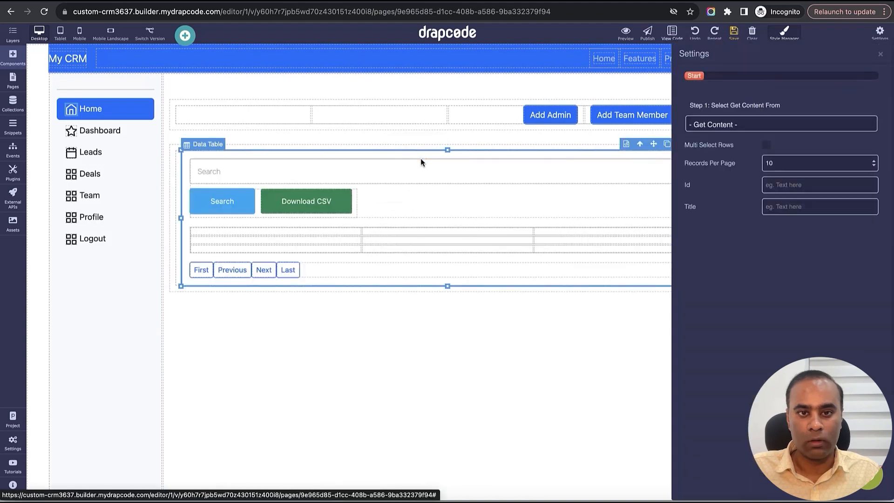
- Bind the new data table to the Lead collection, filtered to All Items of Current LoggedIn User Tenant
left_click(716, 124)
left_click(720, 135)
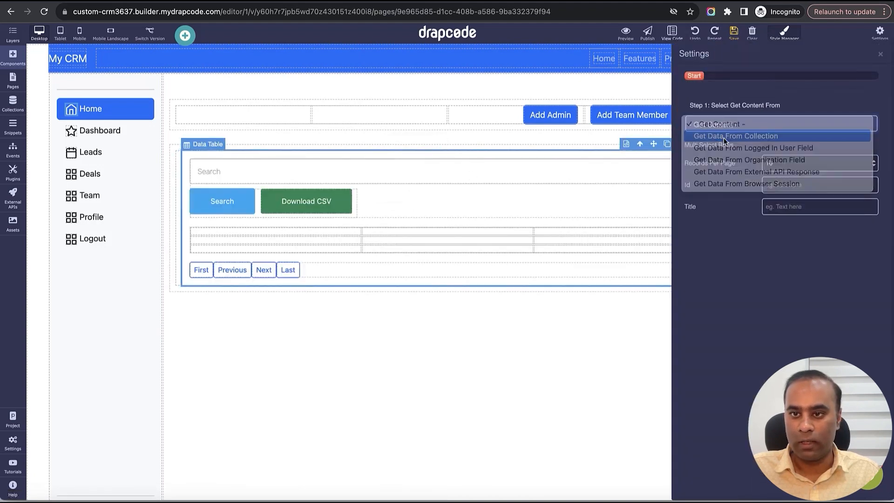
left_click(721, 166)
left_click(720, 191)
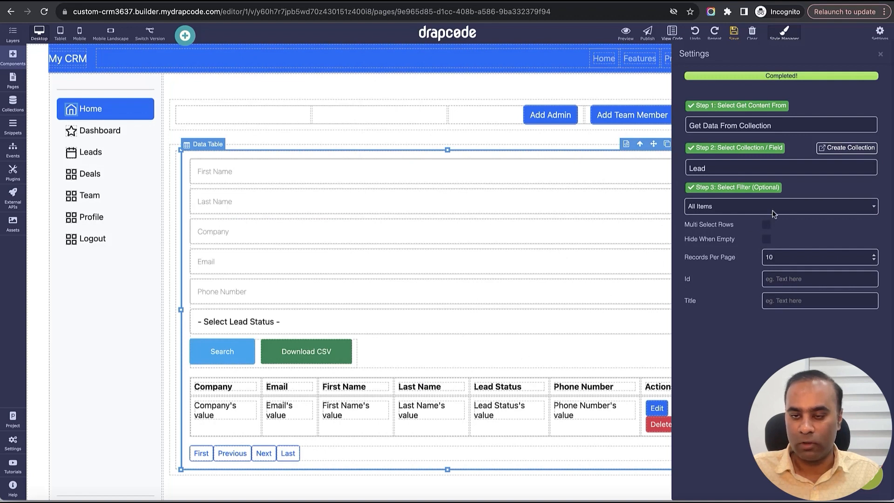
left_click(711, 207)
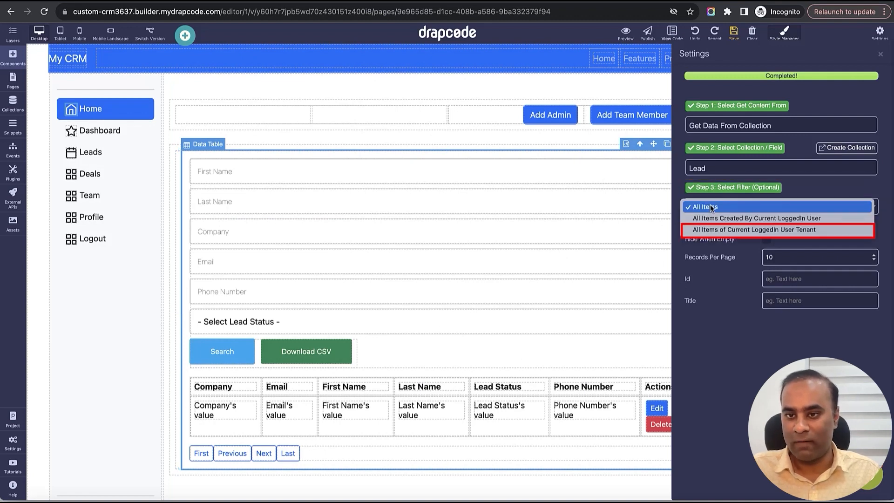
left_click(724, 229)
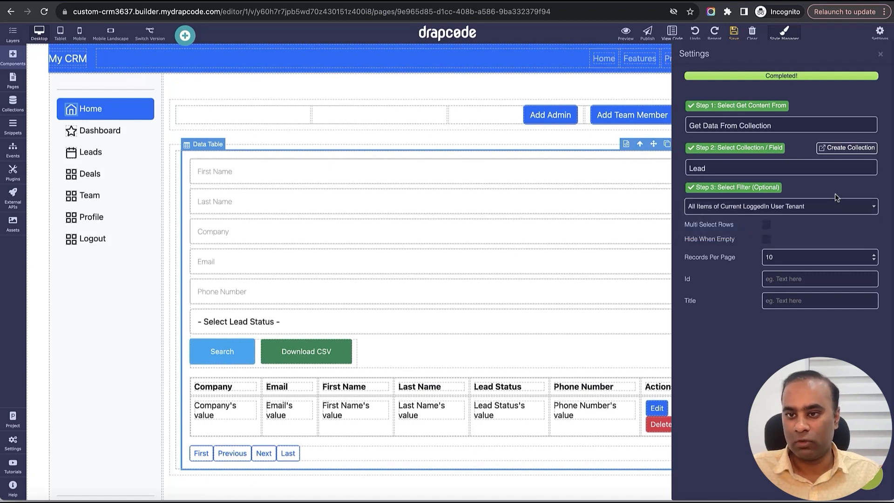
left_click(881, 55)
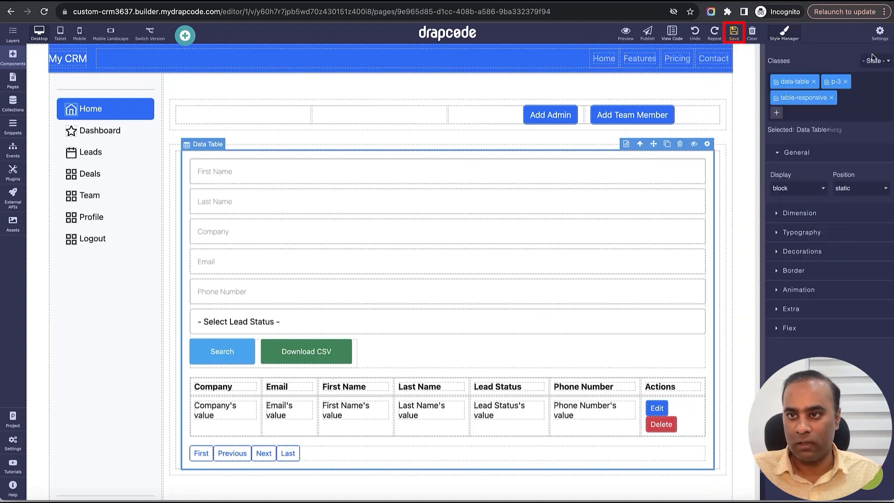
- Remove the Phone Number, Email and Last Name inputs from the data table's search form
left_click(615, 344)
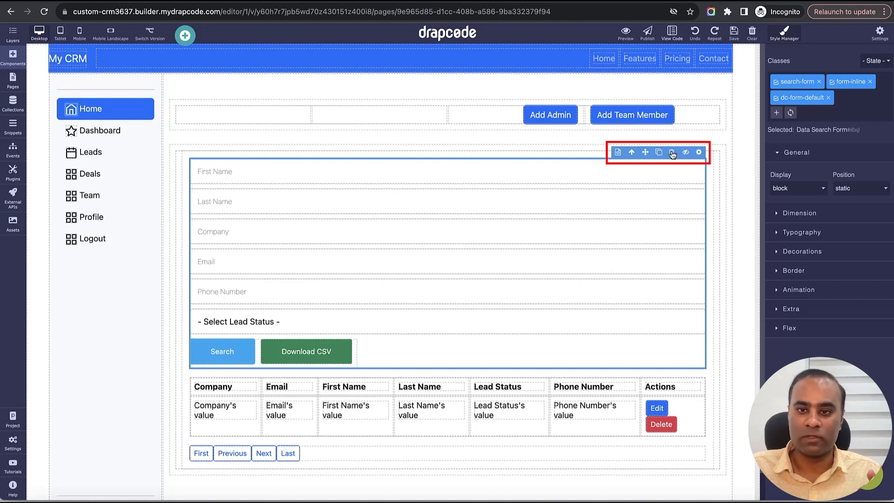
left_click(395, 296)
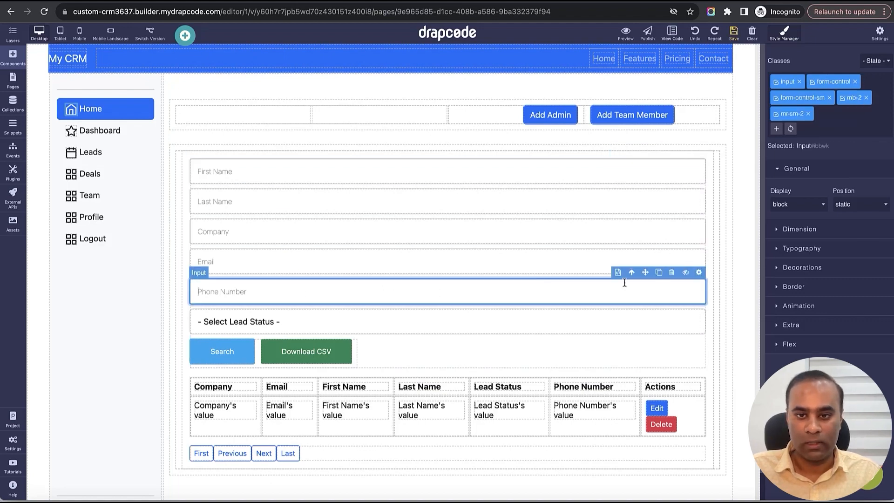
left_click(672, 273)
left_click(664, 262)
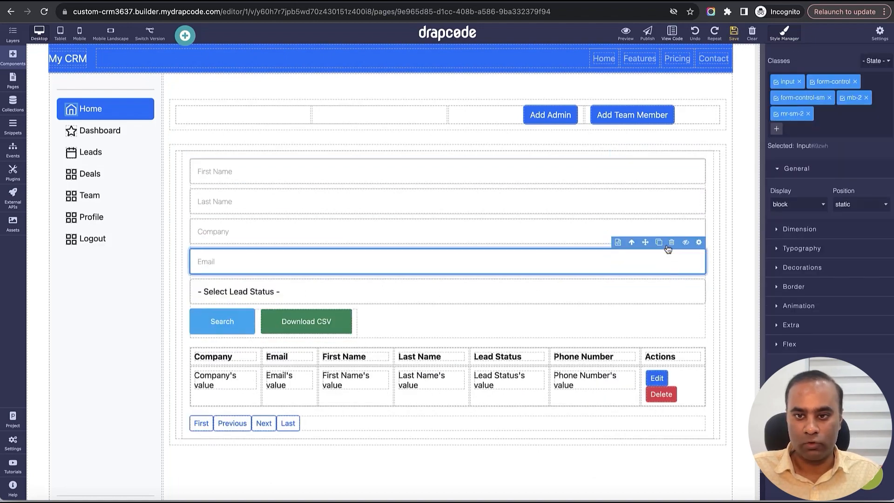
left_click(672, 242)
left_click(650, 201)
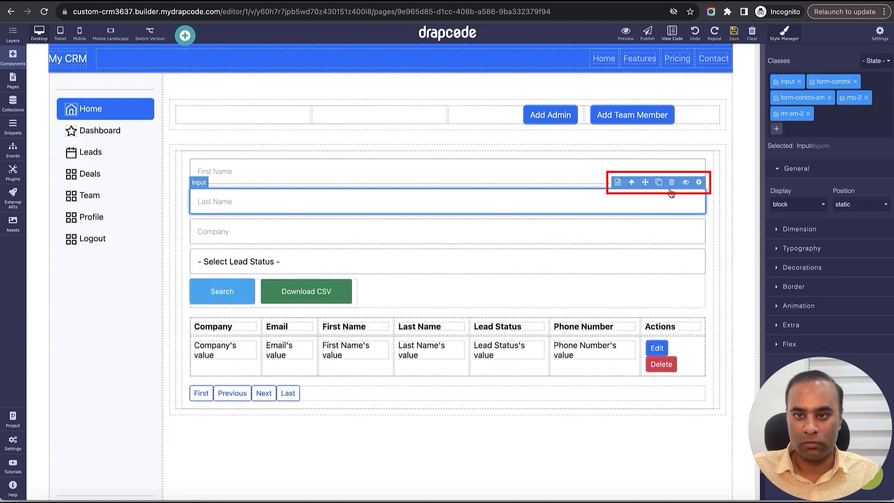
key("Delete")
left_click(646, 203)
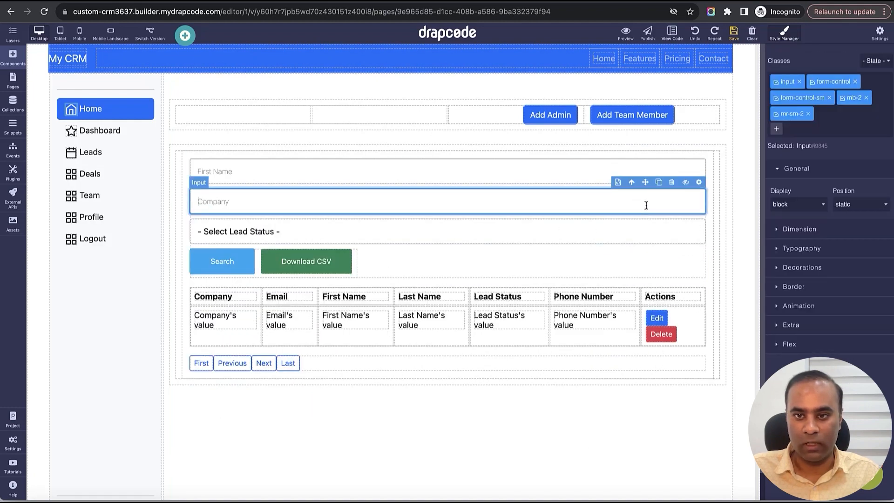
left_click(648, 232)
left_click(604, 200)
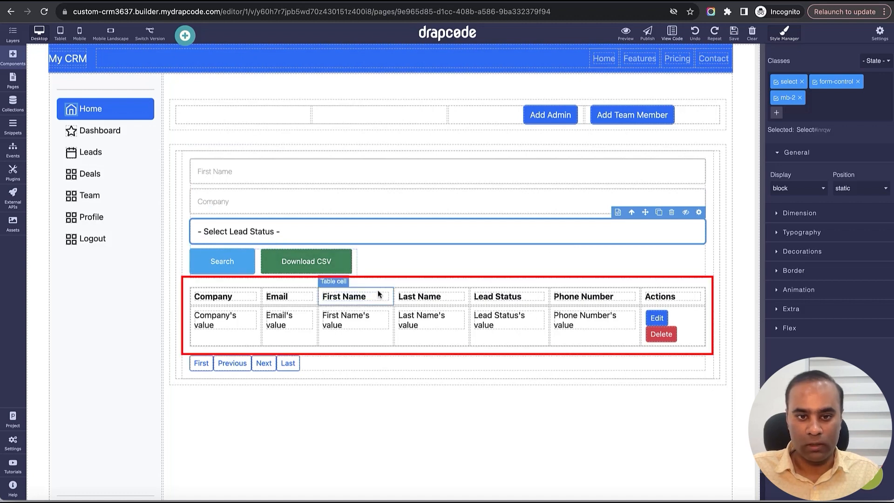
- Reorder the lead table so the First Name and Last Name headers and values come before Company
left_click_drag(362, 297, 219, 301)
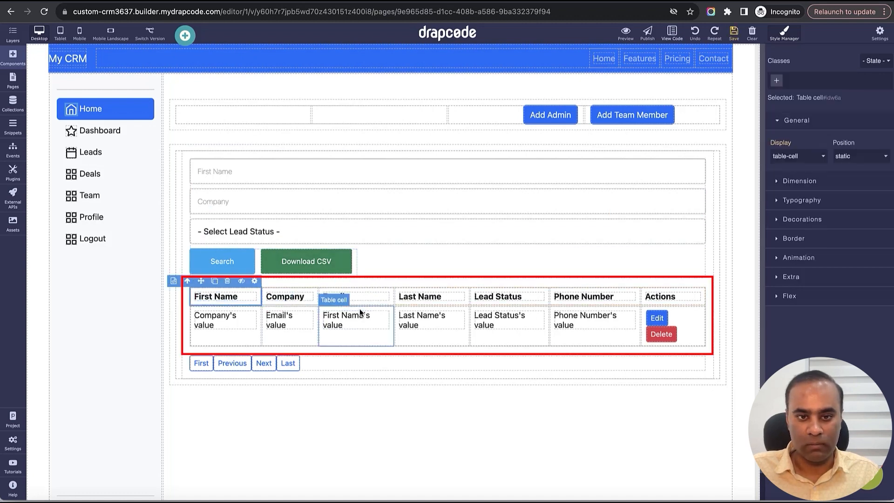
left_click_drag(356, 316, 229, 314)
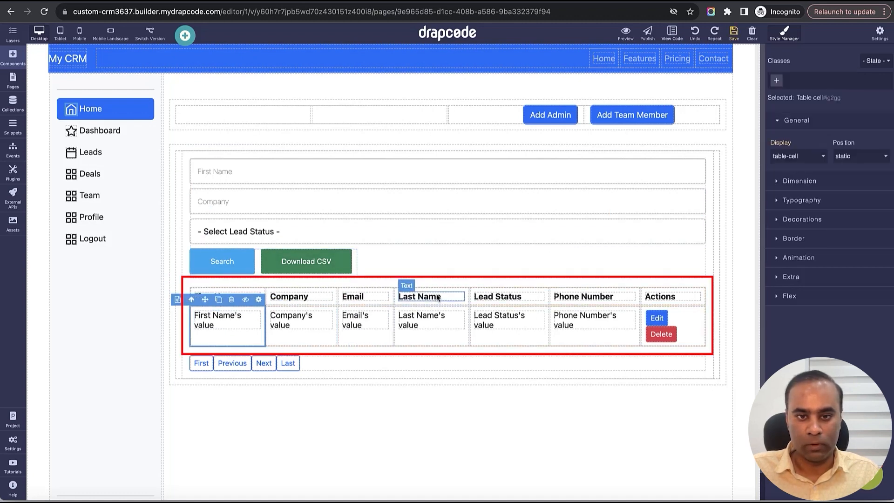
left_click_drag(438, 296, 298, 300)
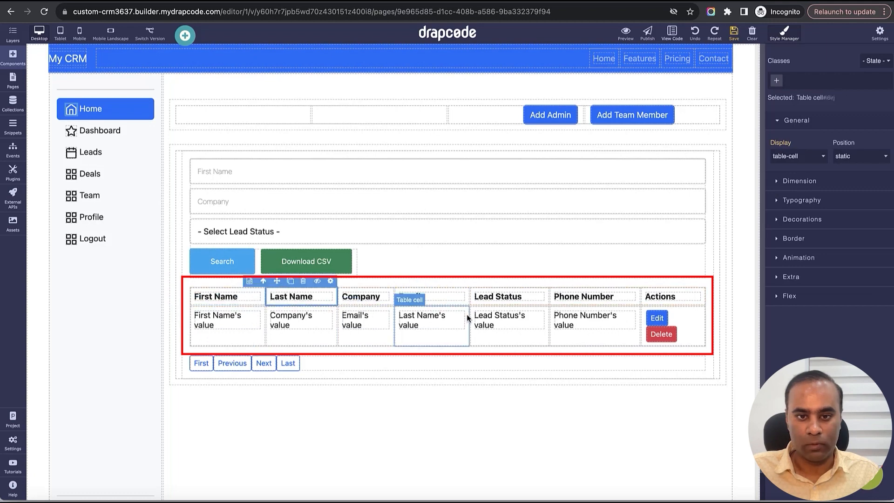
left_click_drag(460, 310, 296, 319)
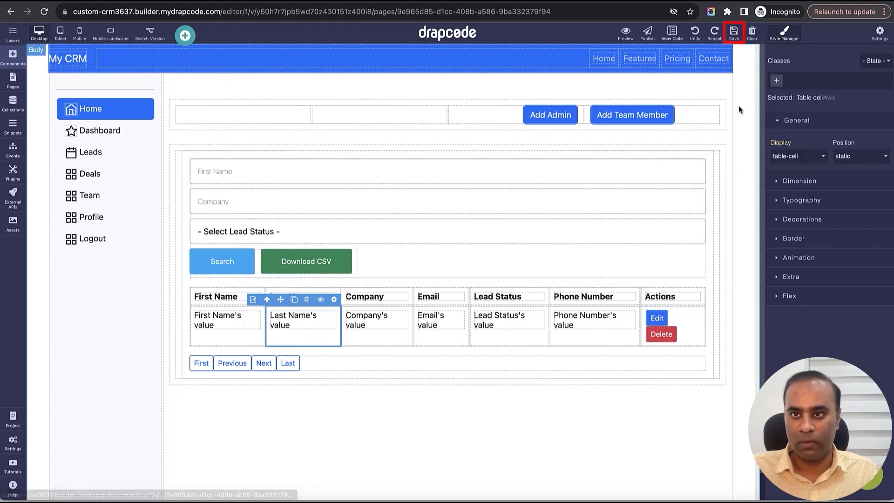
- Rename the Add Admin button as Add Lead
left_click(550, 116)
double_click(559, 119)
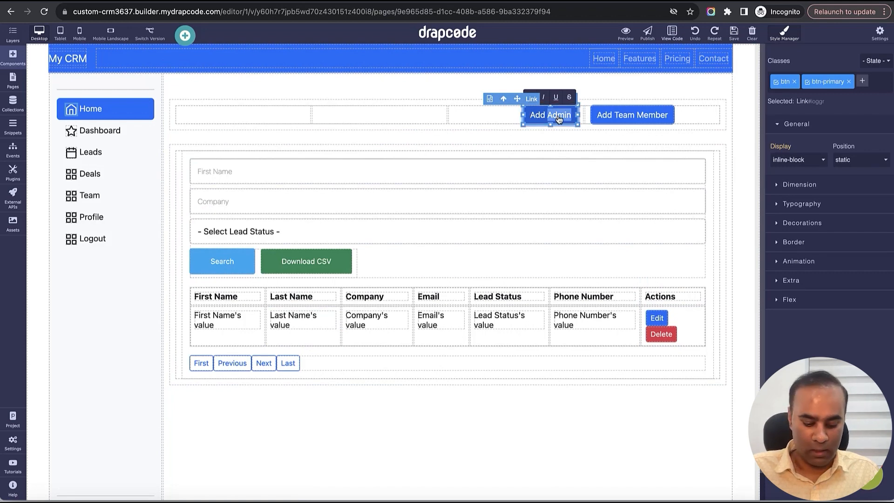
type("Lead")
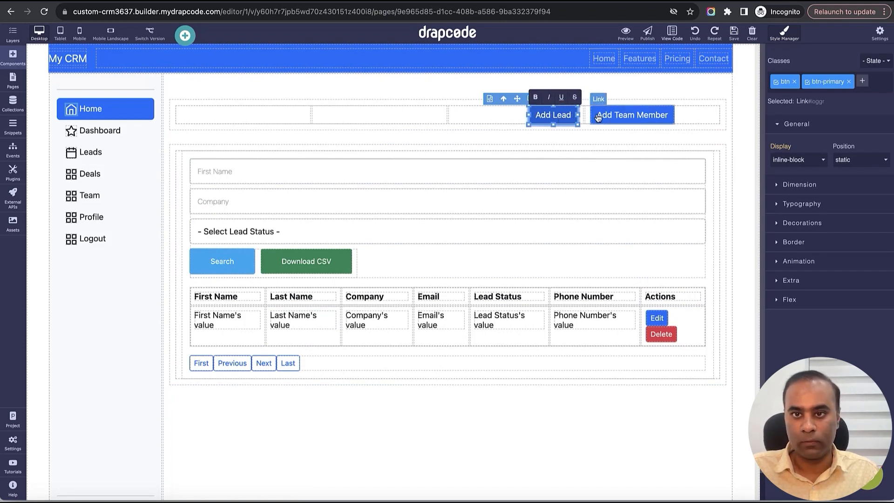
- Rename the Add Team Member button as Add Lead
left_click(625, 116)
double_click(626, 118)
type("Lead")
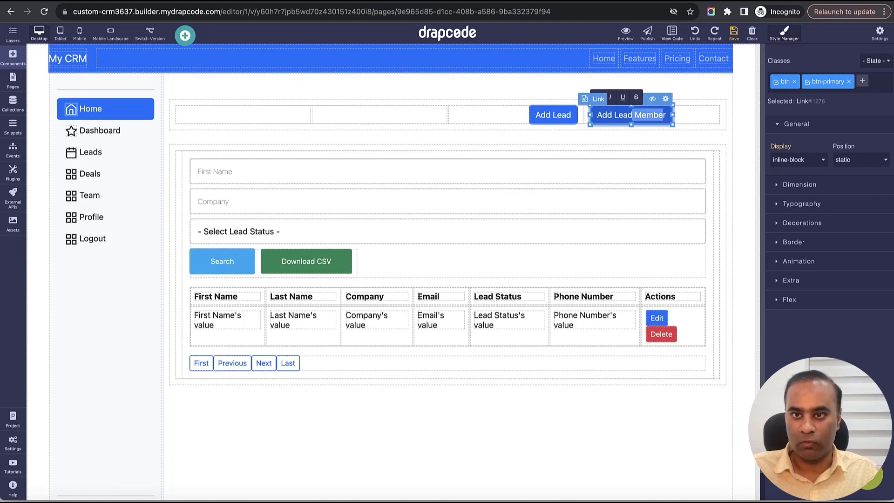
key("BackSpace")
key("BackSpace")
- Delete the first of the two Add Lead buttons and save the page
left_click(568, 117)
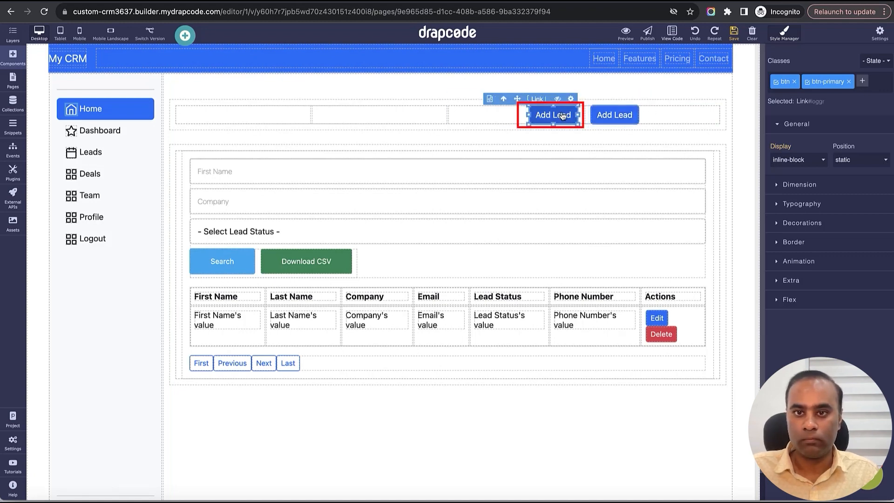
left_click(550, 99)
left_click(733, 37)
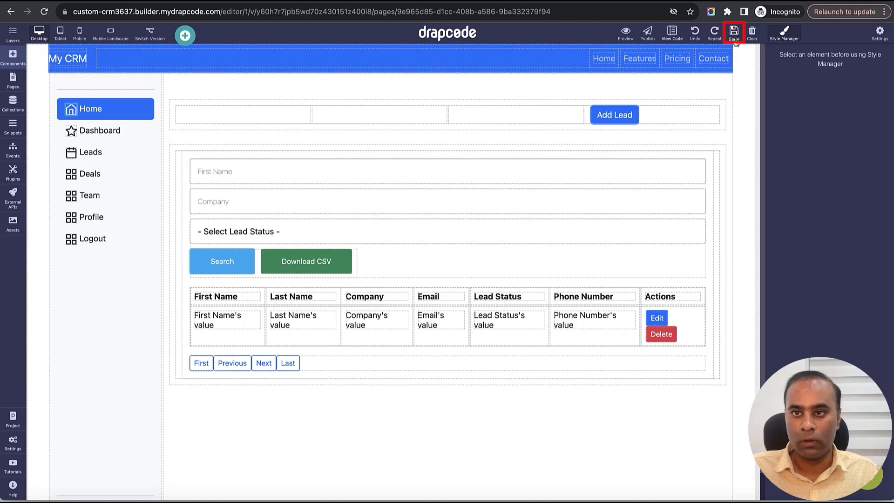
- Right-align the text of the column holding the Add Lead button and save the page
left_click(661, 119)
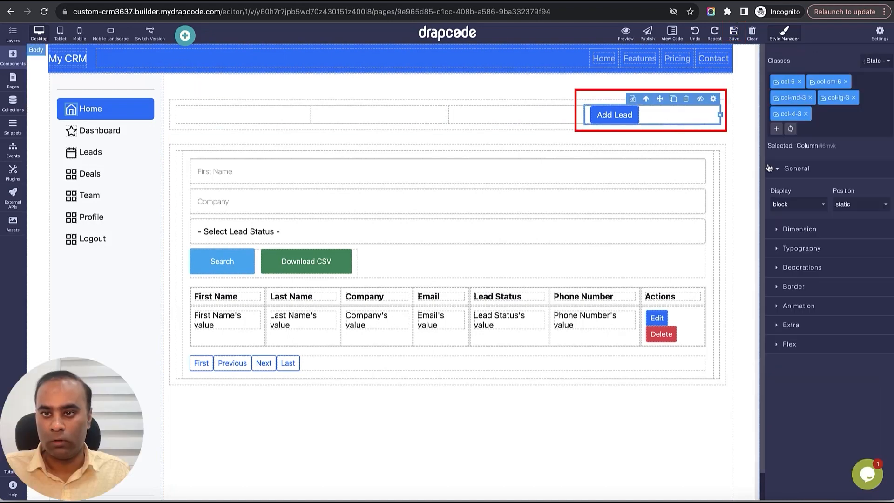
left_click(802, 249)
left_click(843, 404)
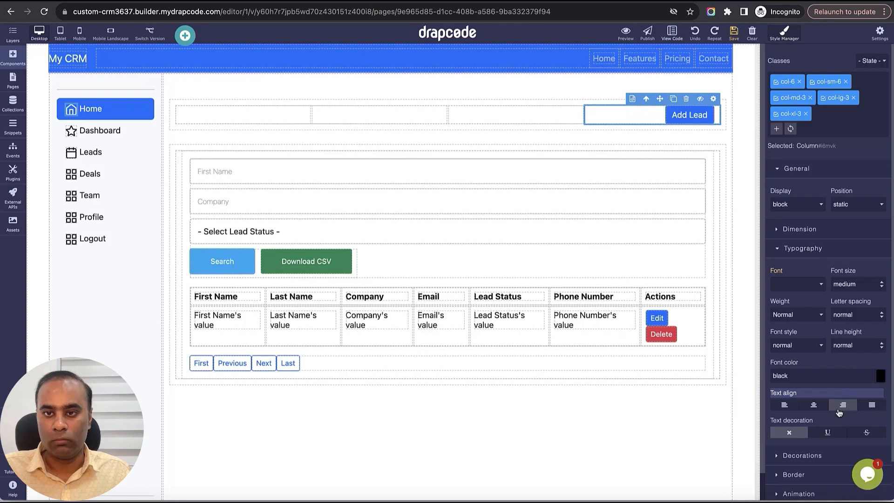
left_click(735, 32)
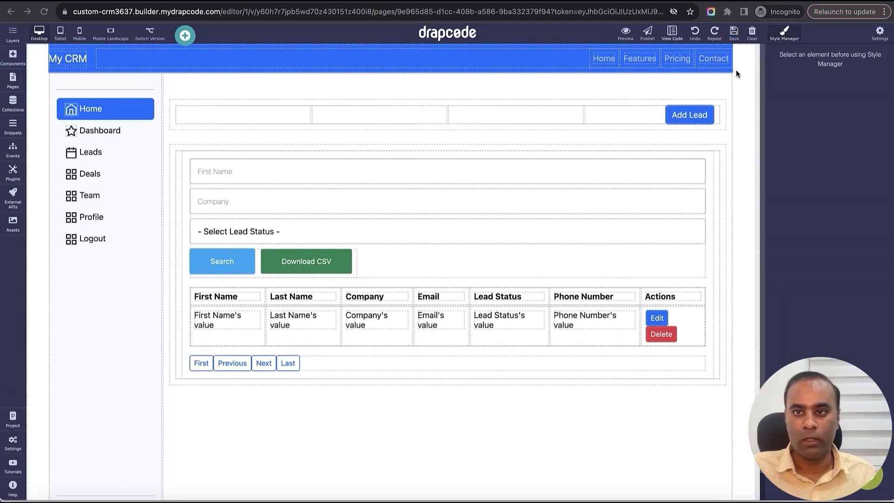
- Create a new snippet of type Modal named Org Add New Lead
left_click(12, 126)
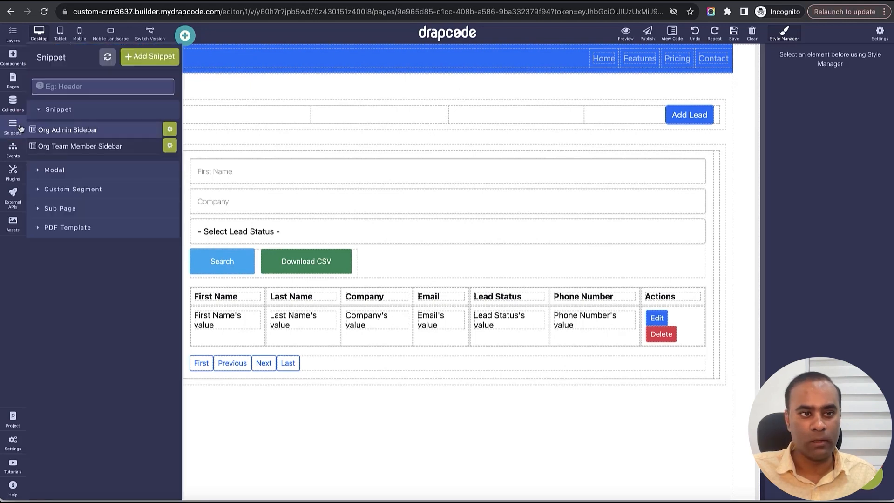
left_click(140, 57)
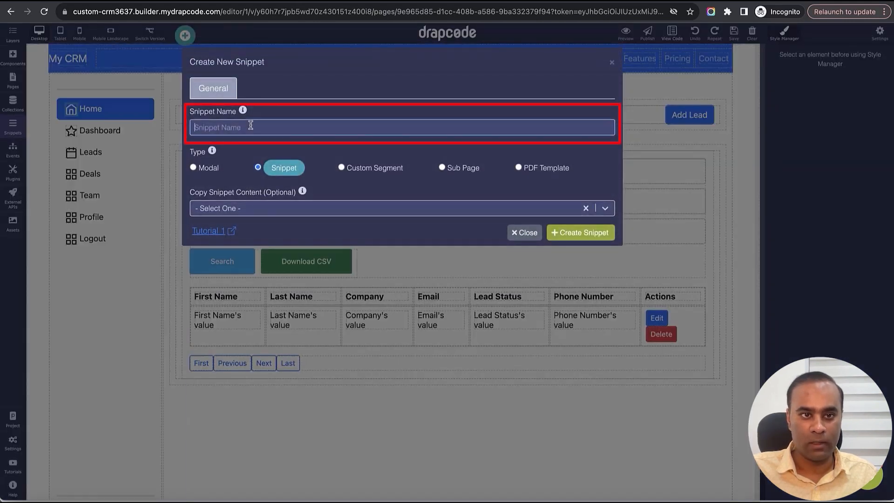
type("Org Add ")
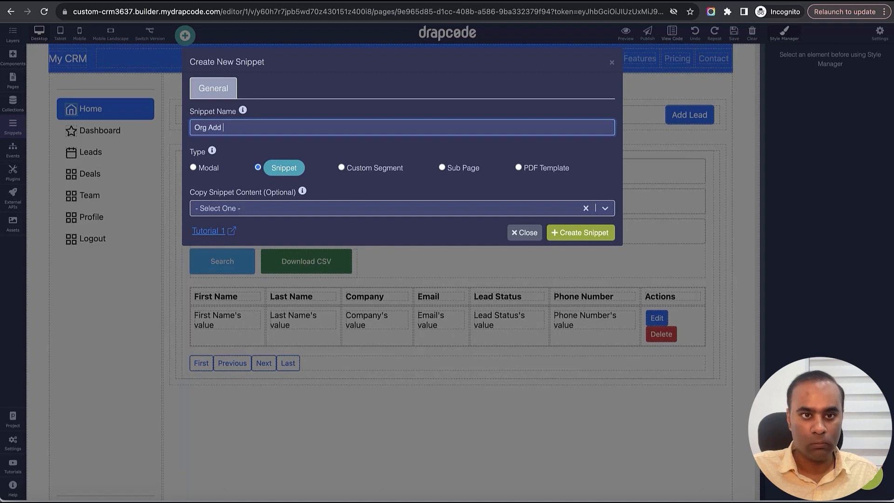
type("New Lead")
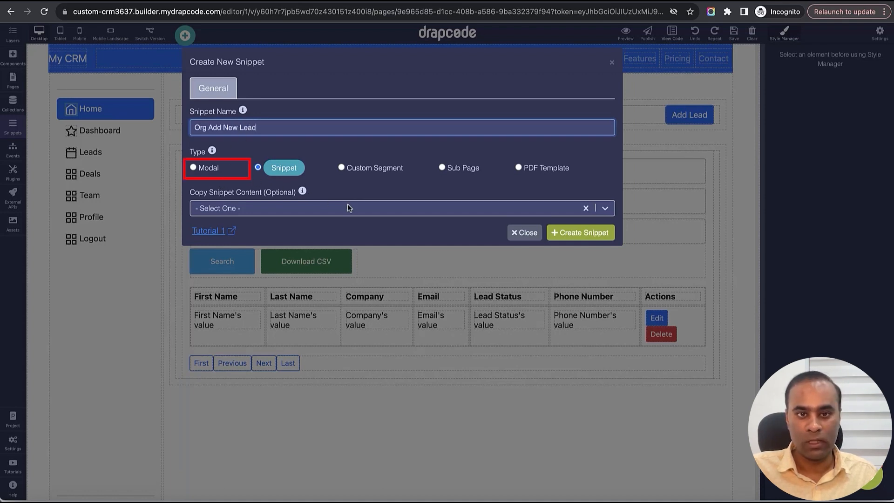
left_click(194, 167)
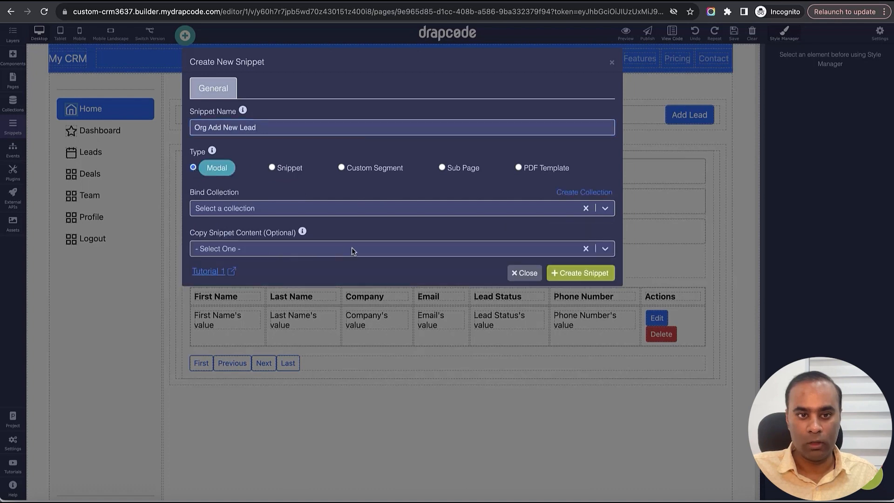
left_click(582, 276)
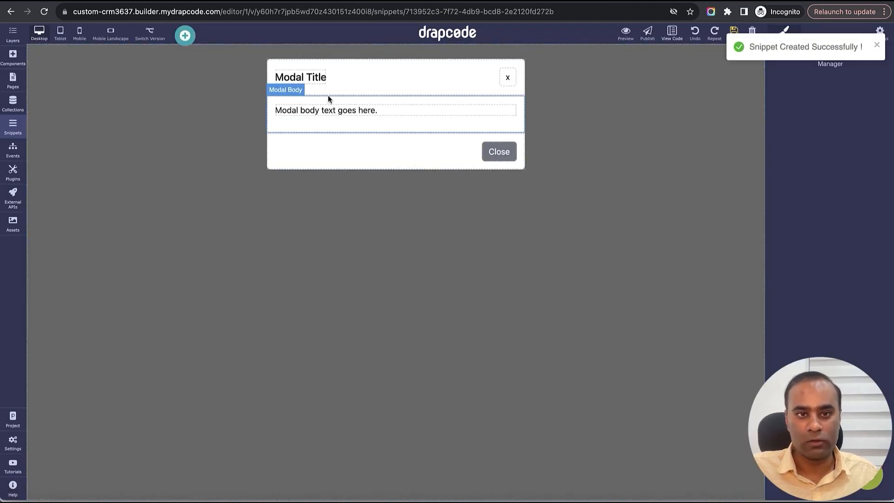
- Change the modal title to Add Lead and delete the Close button from the modal footer
triple_click(320, 85)
type("Add")
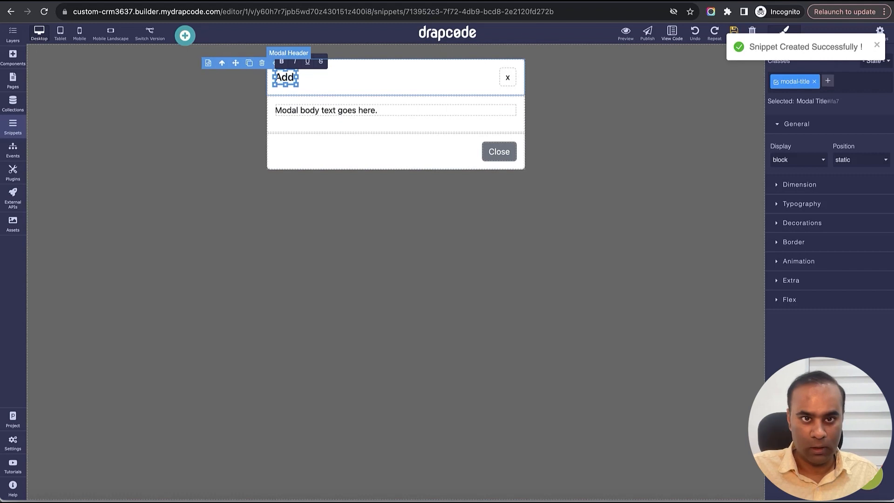
type(" Lead")
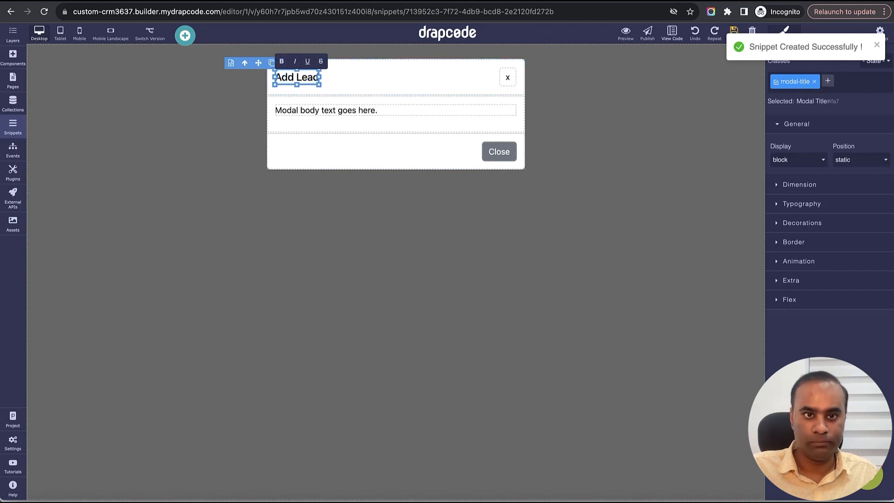
left_click(357, 111)
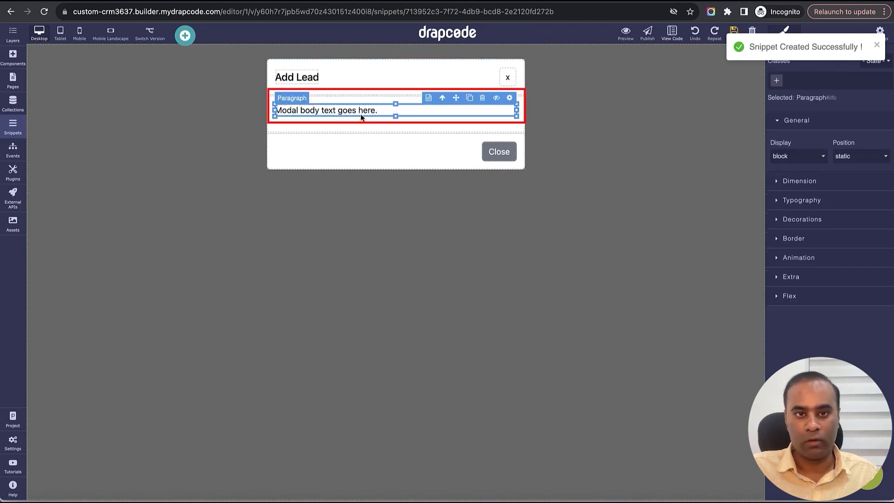
left_click(499, 152)
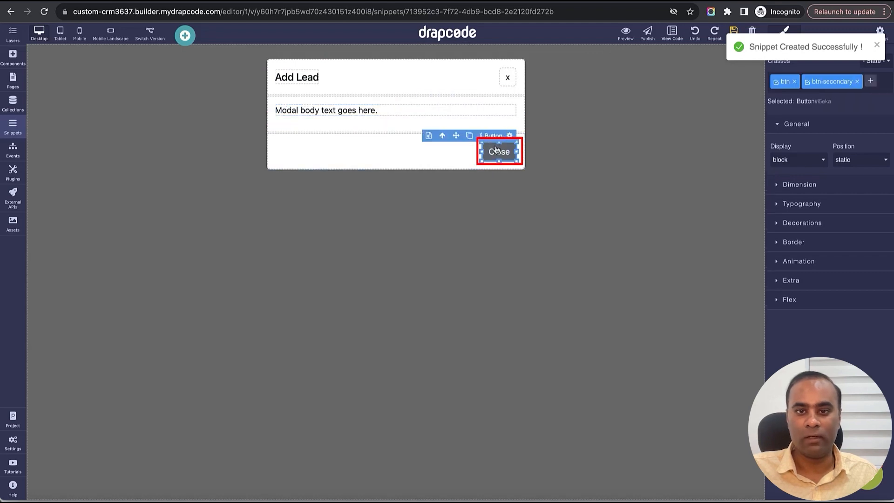
left_click(482, 134)
- Assign the Close Modal event to the x button in the modal header
left_click(509, 78)
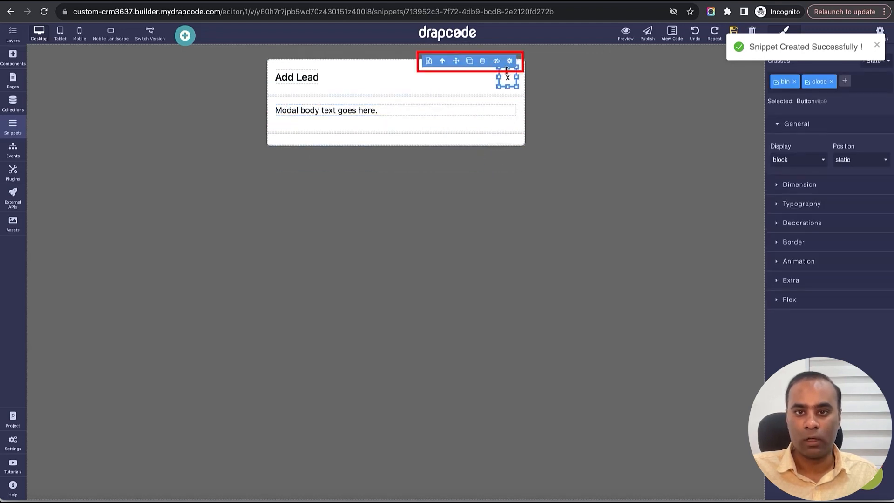
left_click(509, 61)
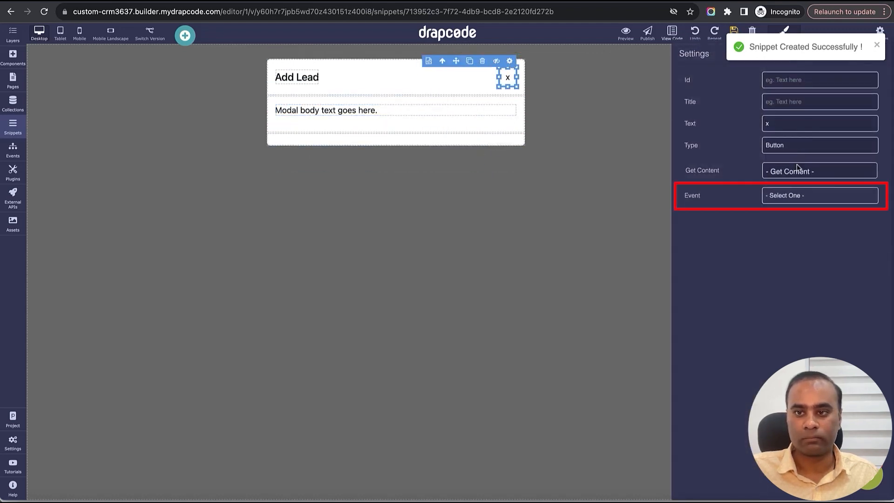
left_click(795, 195)
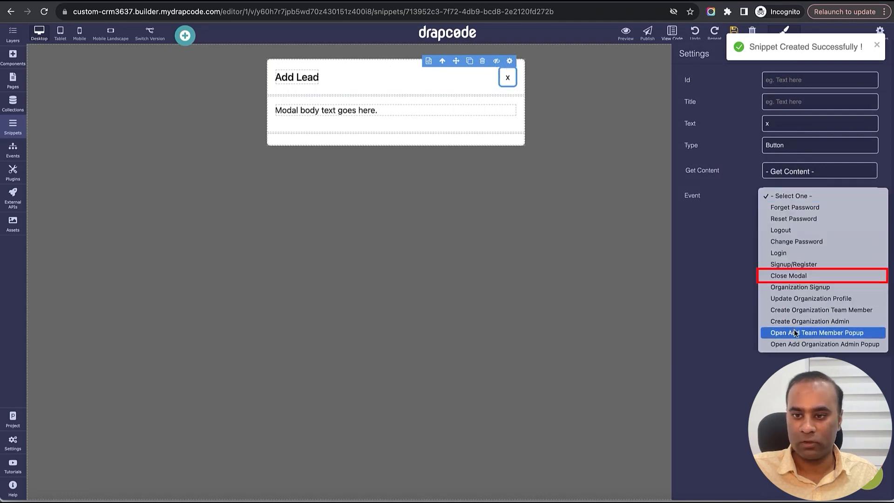
left_click(794, 276)
left_click(881, 56)
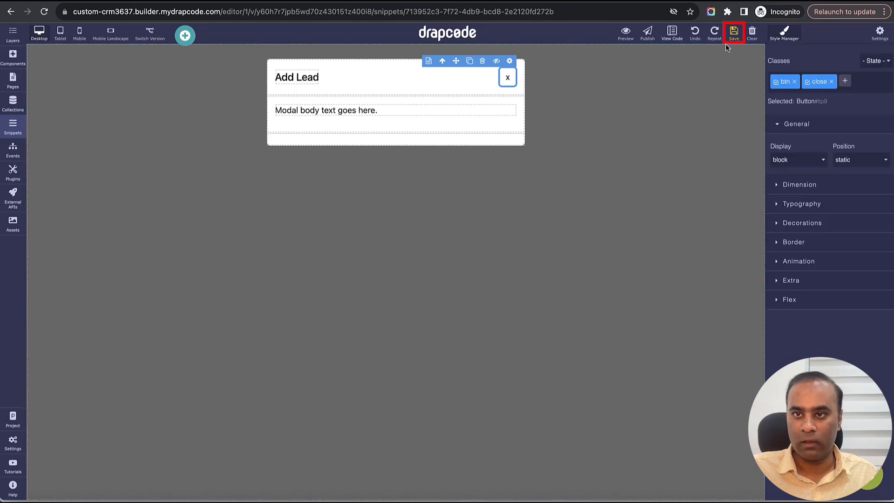
- Add a Collection Form to the modal body above the placeholder text and bind it to the Lead collection
left_click(12, 60)
left_click(100, 57)
type("Coll")
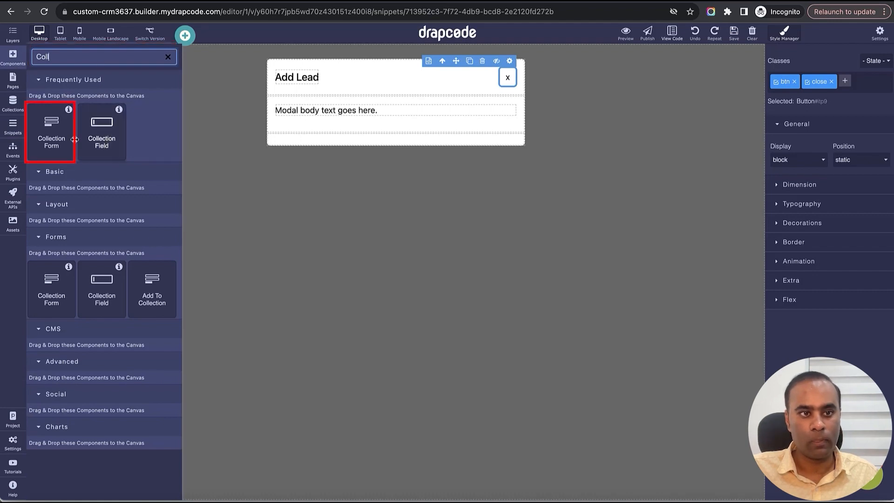
left_click_drag(51, 131, 400, 110)
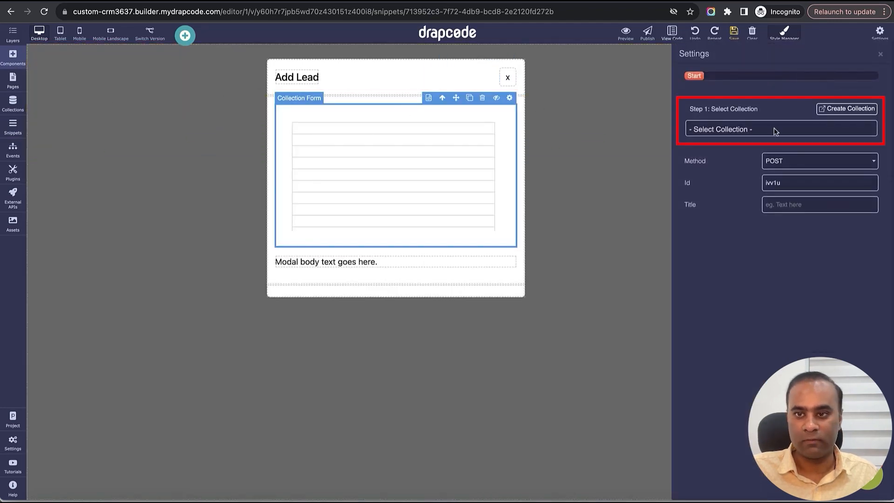
left_click(774, 127)
left_click(774, 153)
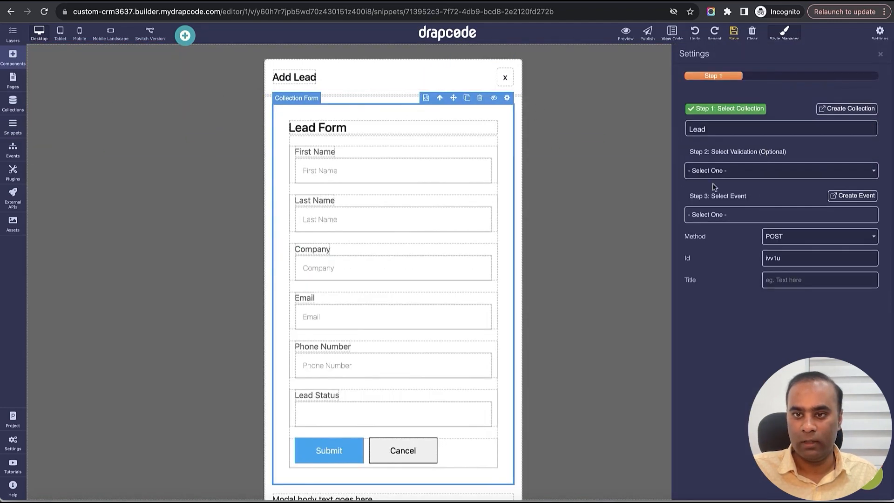
- Delete the placeholder body paragraph below the form and the form's Cancel button
left_click(432, 496)
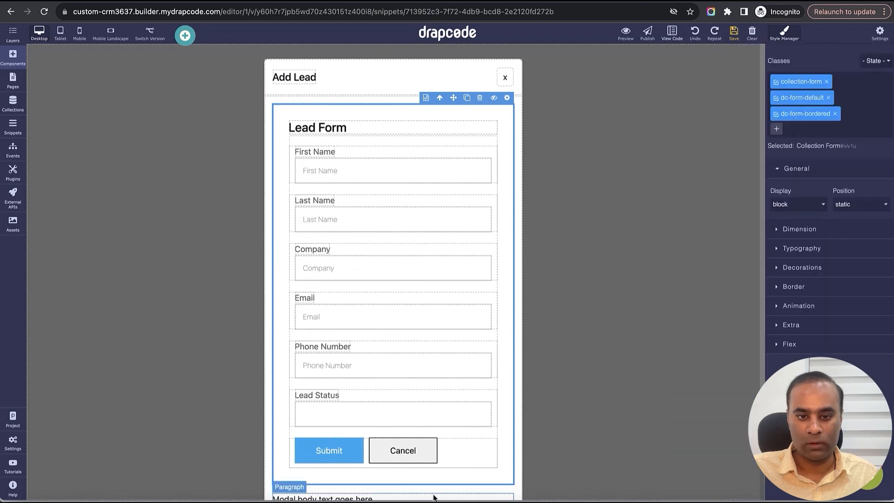
left_click(434, 497)
left_click(480, 489)
left_click(415, 454)
left_click(404, 431)
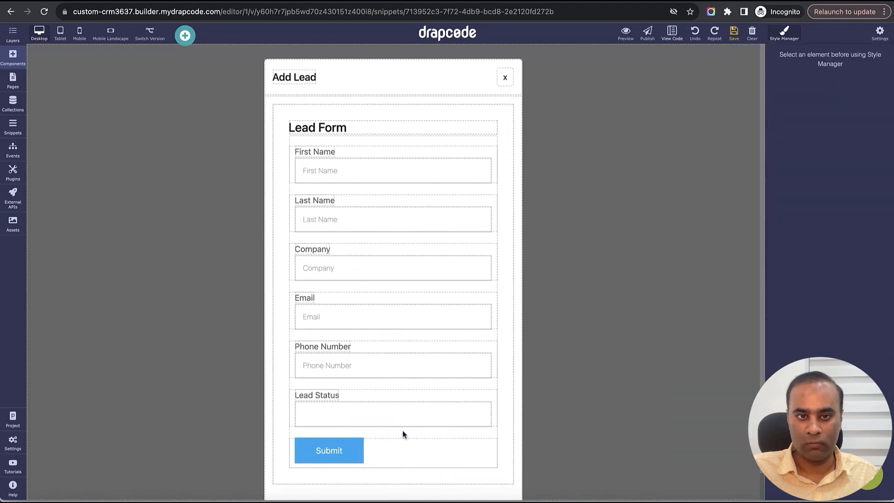
- Delete the Lead Form heading from the top of the form and save the modal
left_click(475, 125)
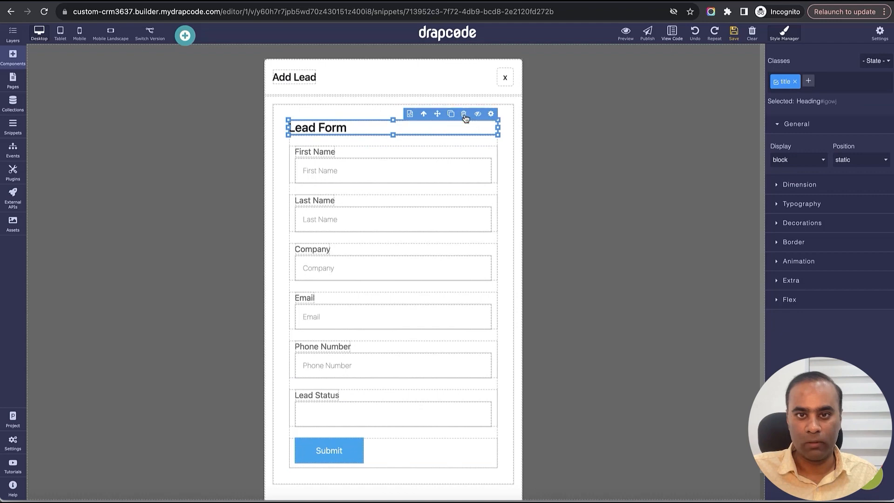
left_click(464, 115)
left_click(465, 121)
left_click(464, 114)
left_click(735, 32)
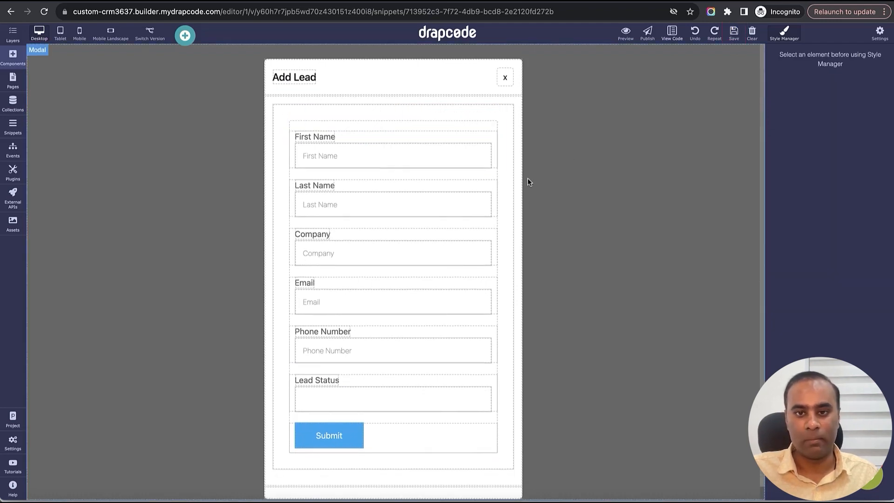
- Set the max width of the modal dialog to 750 px
left_click(268, 130)
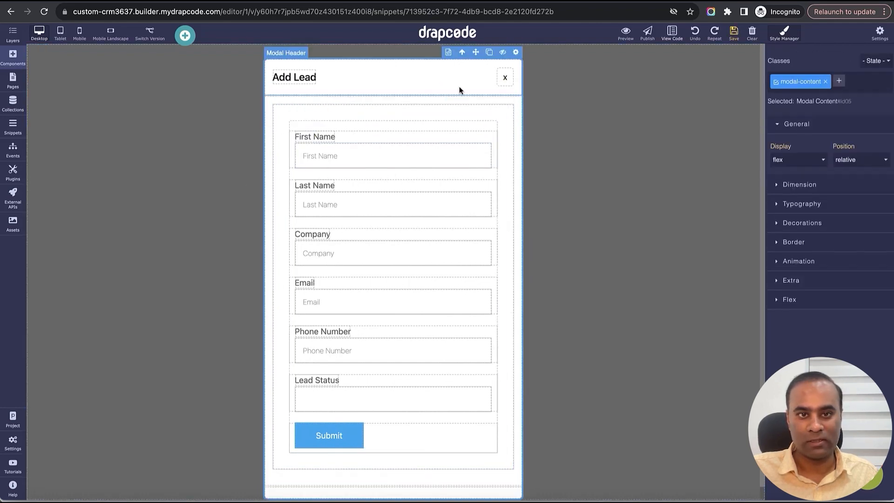
left_click(462, 53)
left_click(793, 192)
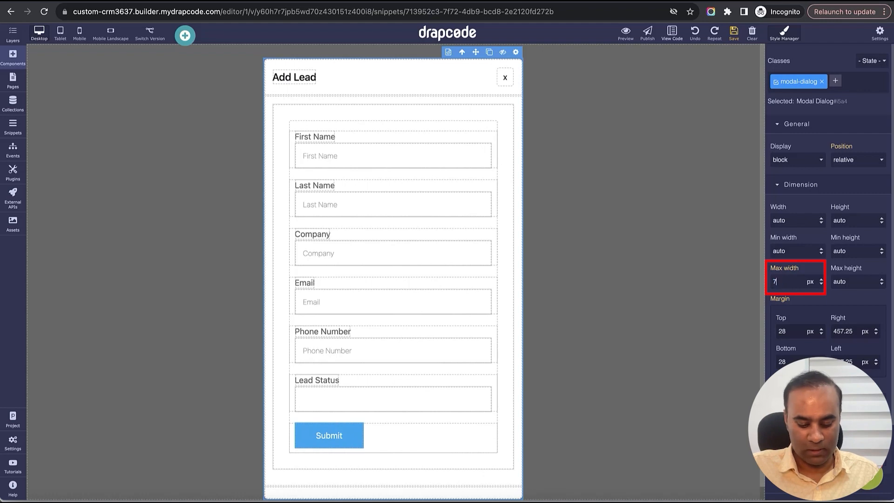
type("750")
key("Return")
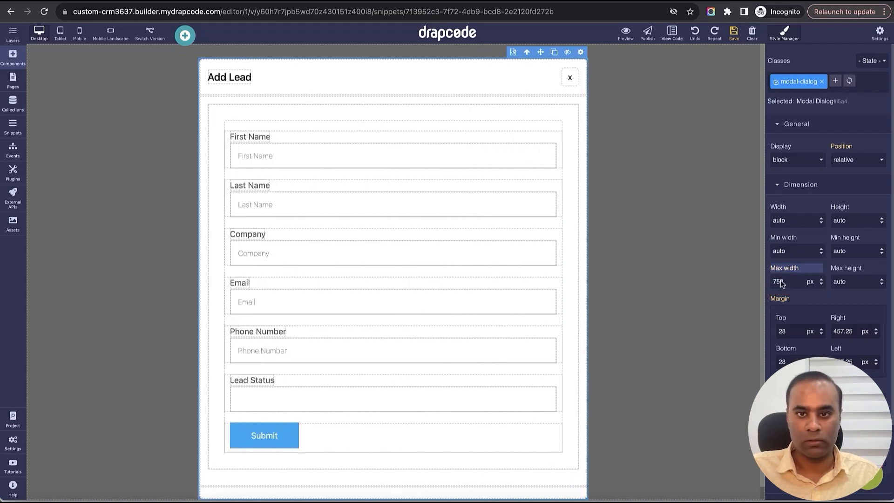
- Replace the First Name column's col-12 and col-md-12 classes with col-6 and set its max width to 50%
left_click(560, 145)
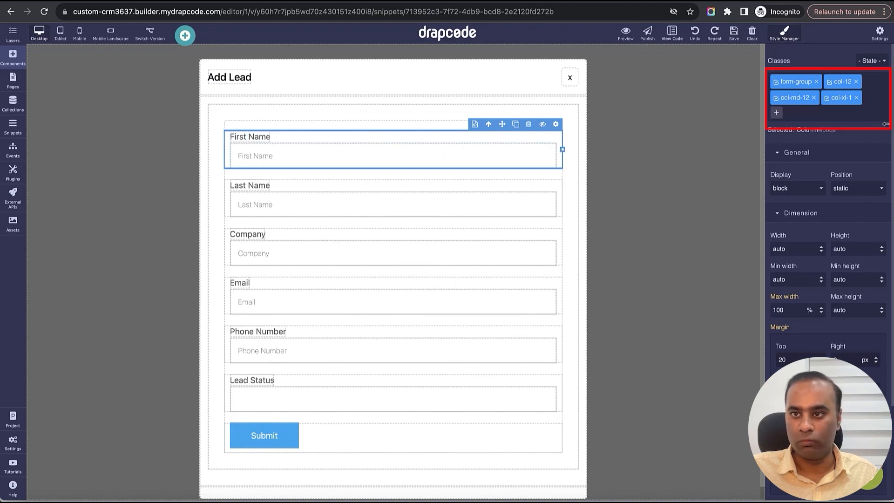
left_click(856, 82)
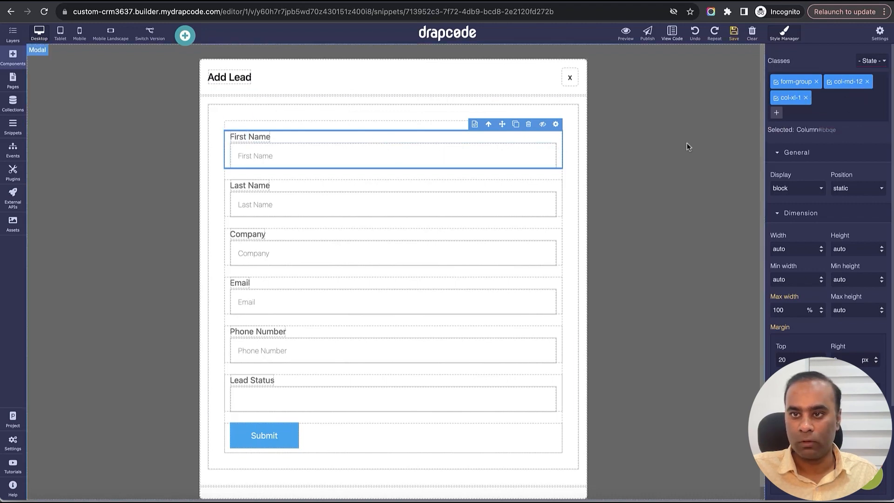
left_click(868, 82)
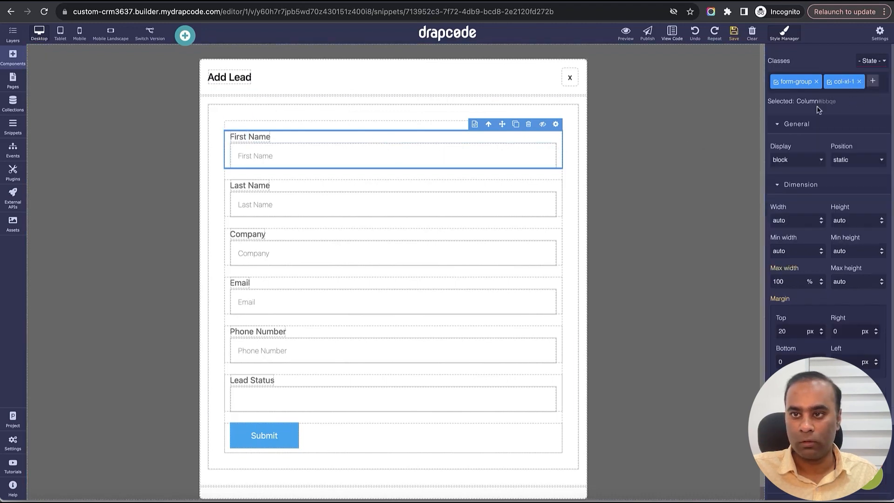
left_click(872, 82)
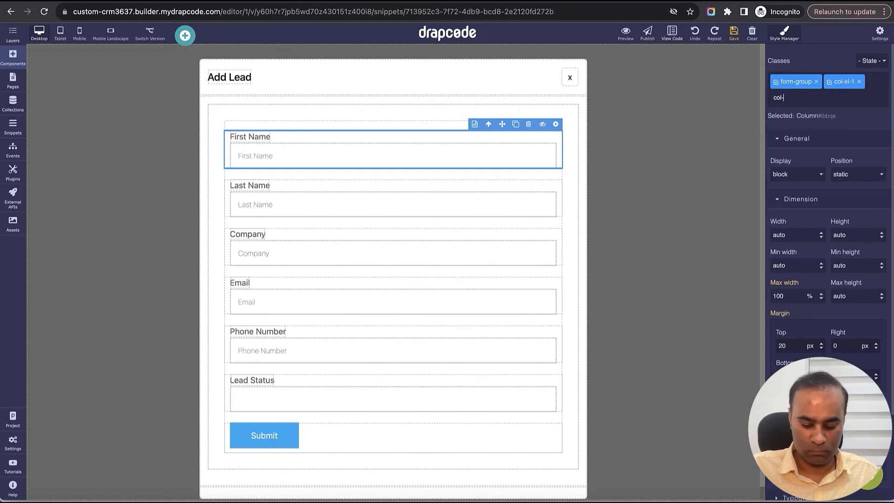
key("Return")
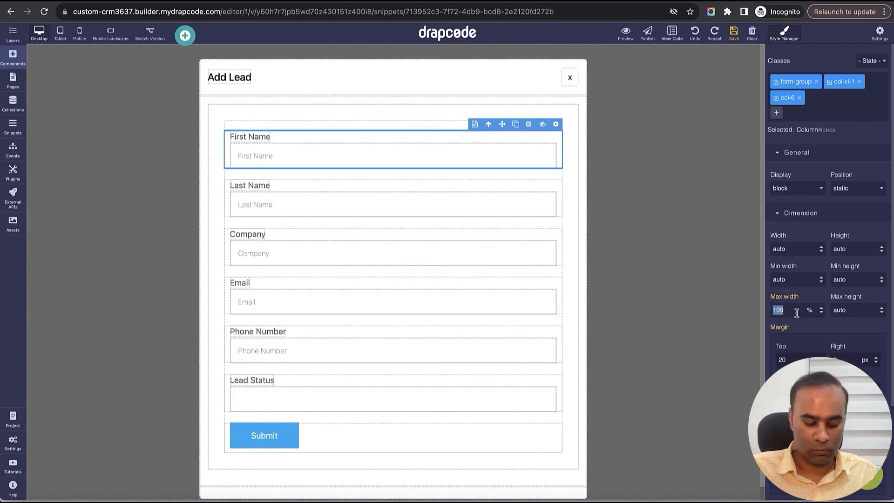
key("Return")
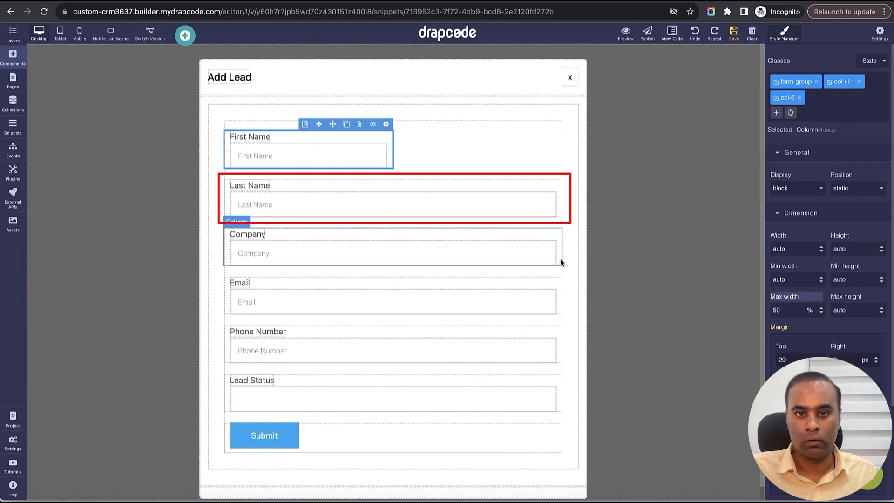
- Set the max width of the Last Name column to 50%
left_click(479, 184)
left_click(797, 311)
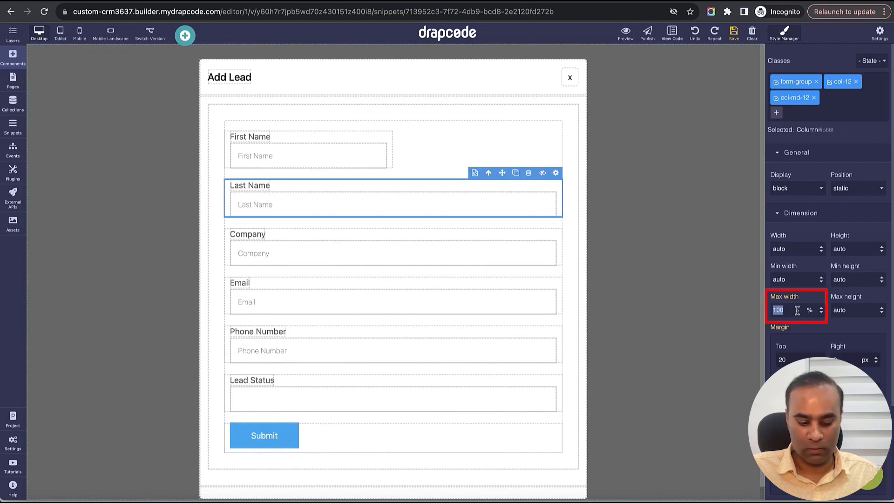
type("50")
key("Return")
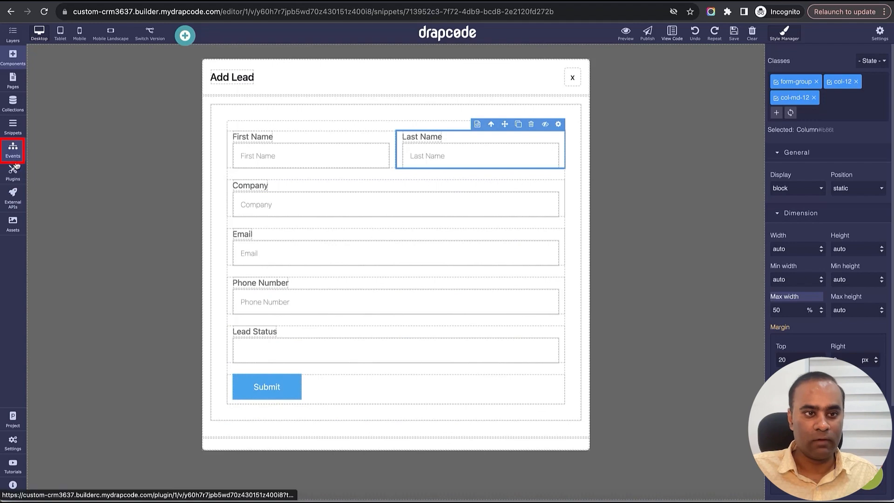
- Create a new event named Open Add Lead Modal Popup
left_click(13, 149)
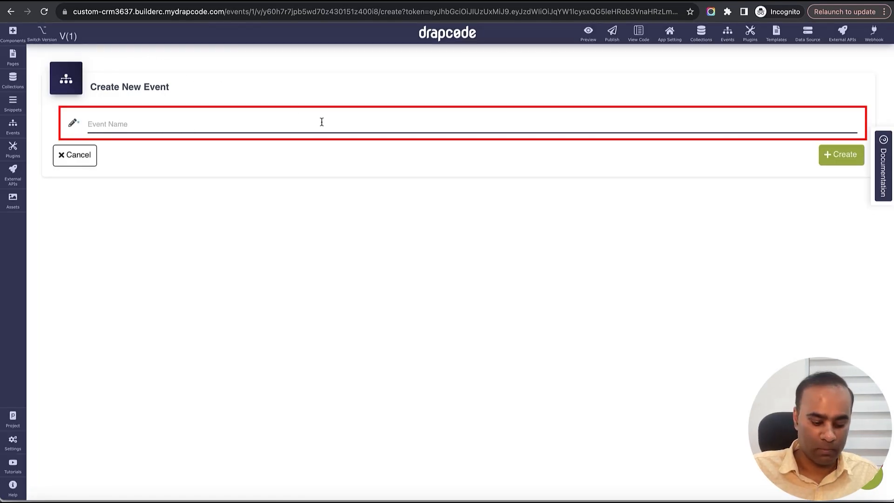
type("pen Add Lead Modal Popup")
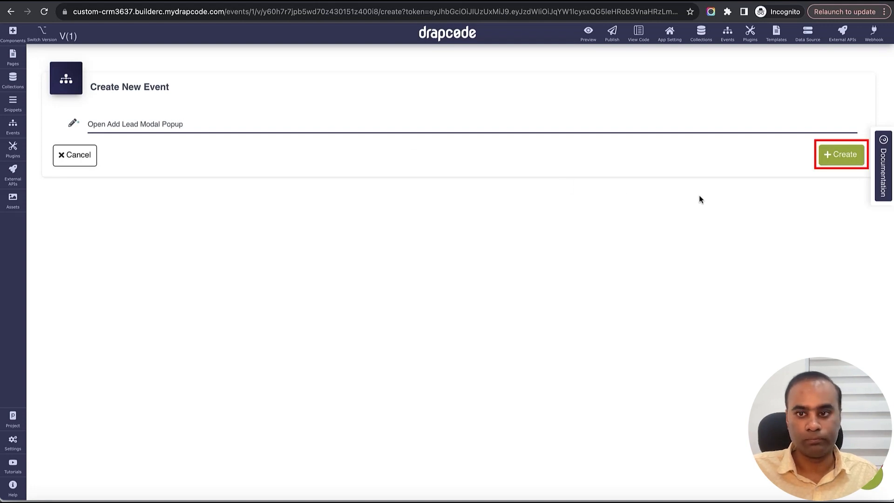
left_click(827, 161)
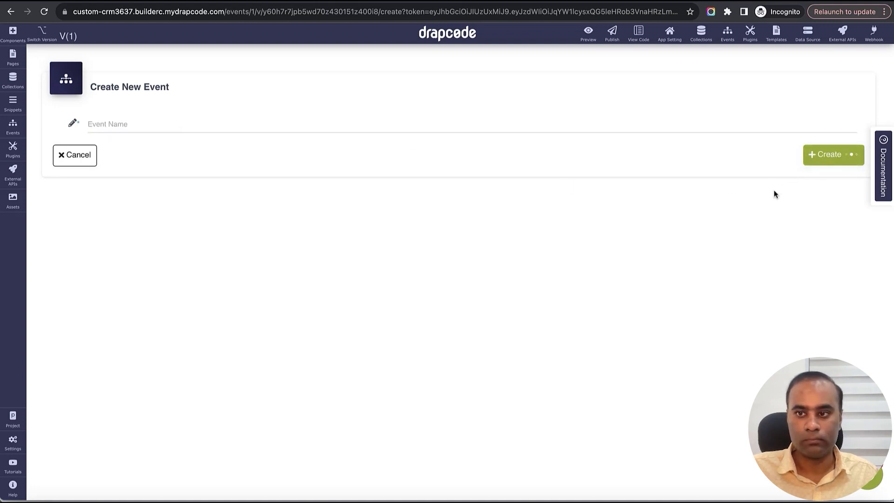
- Add an Open Modal action to the Open Add Lead Modal Popup event, targeting the Org Add New Lead modal, and save it
left_click(424, 183)
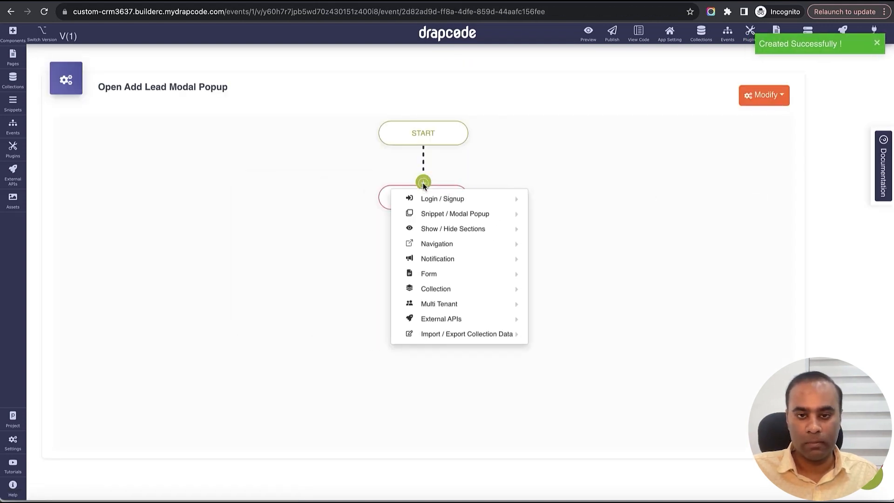
mouse_move(463, 220)
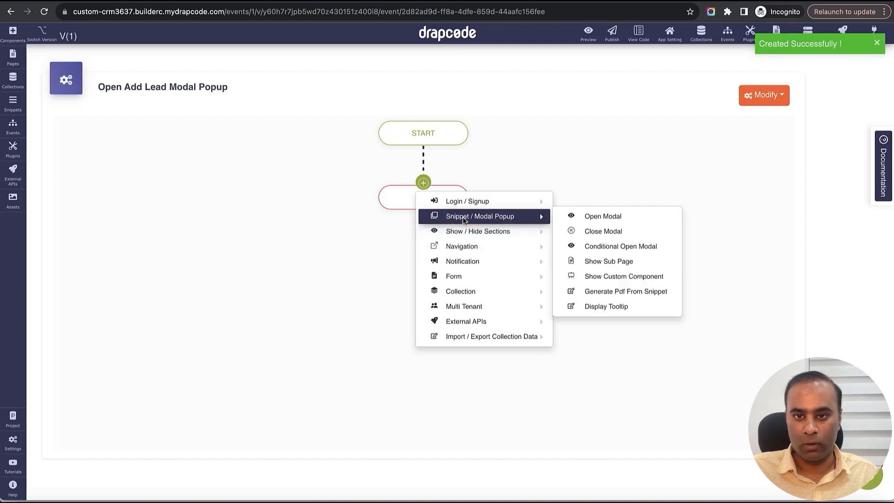
left_click(619, 218)
left_click(422, 134)
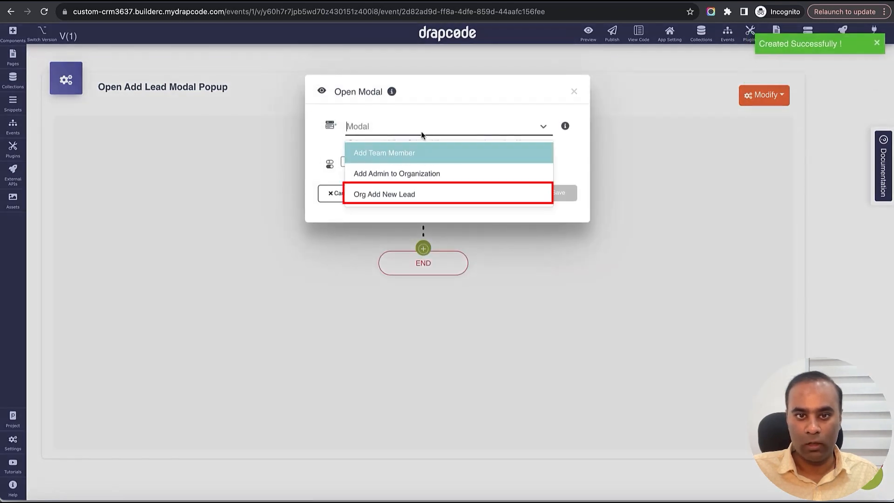
left_click(407, 197)
left_click(548, 198)
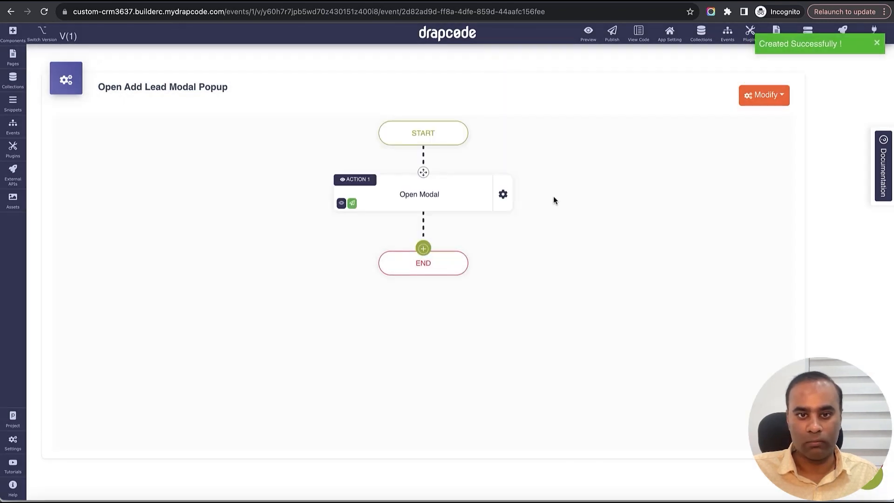
- Create a new event named Create New Organization Lead
left_click(14, 136)
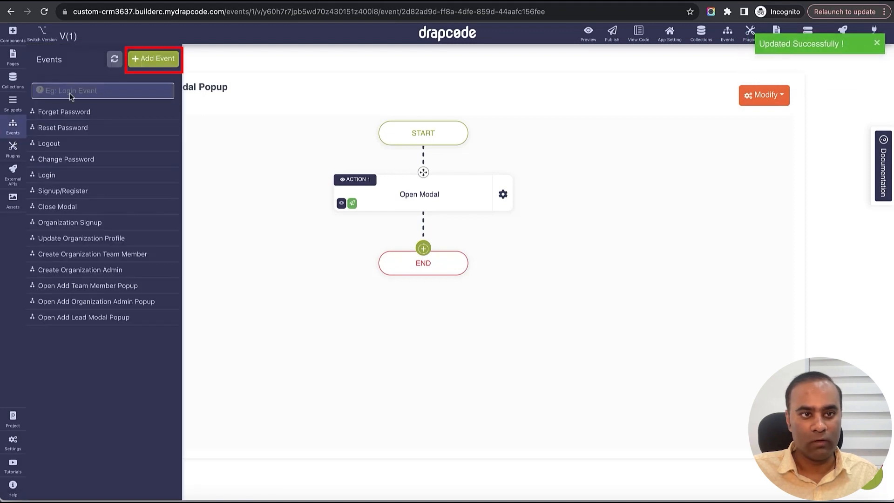
left_click(150, 58)
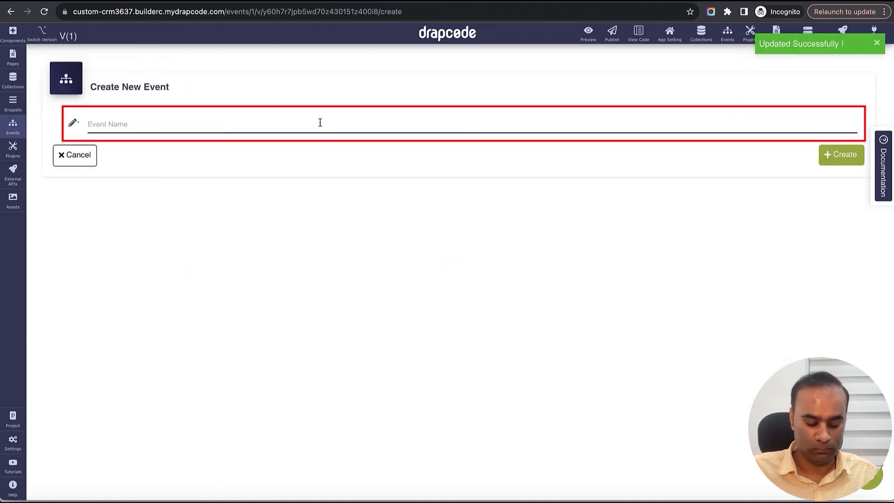
type("c")
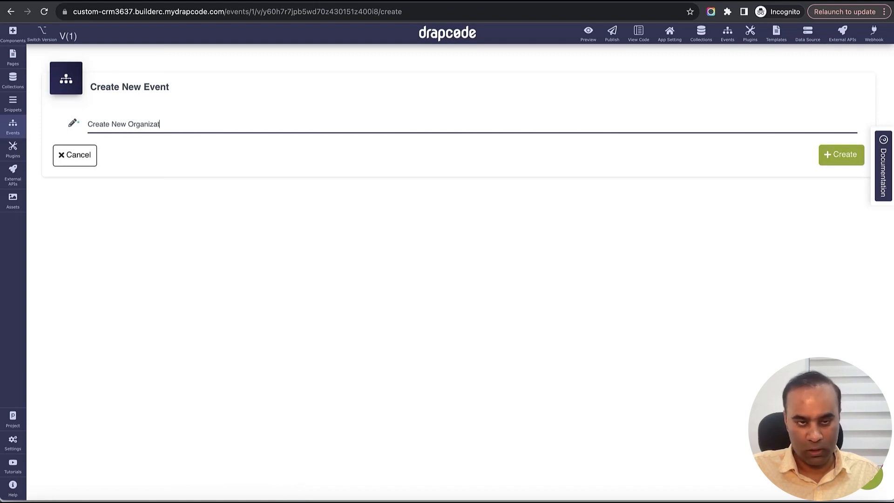
type("reate New Organization Lead")
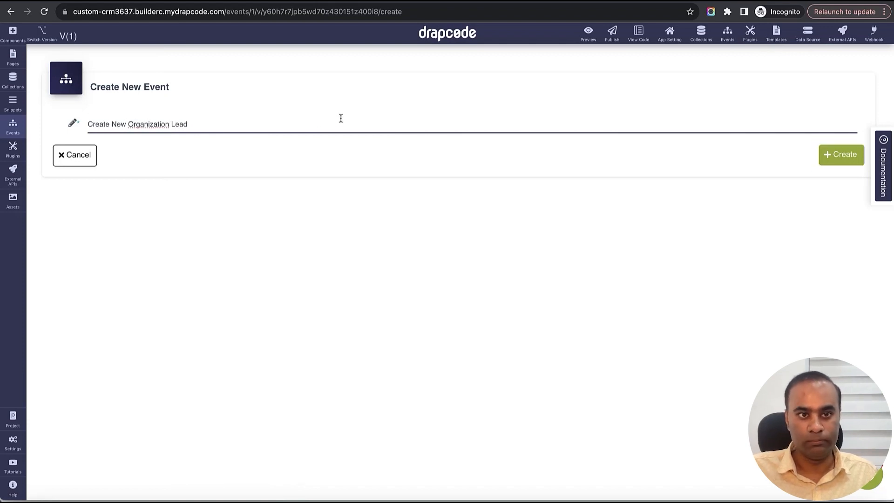
left_click(833, 154)
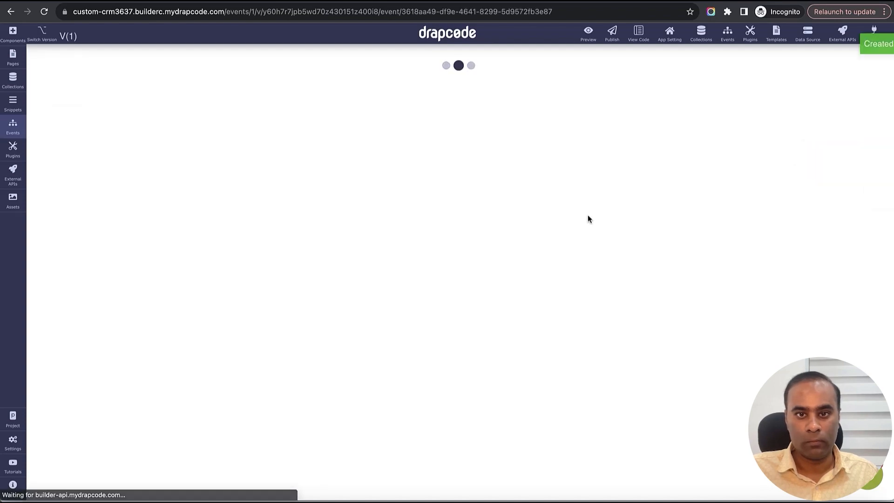
- Add a Save Data collection action to the Create New Organization Lead event and choose the Lead collection
left_click(427, 186)
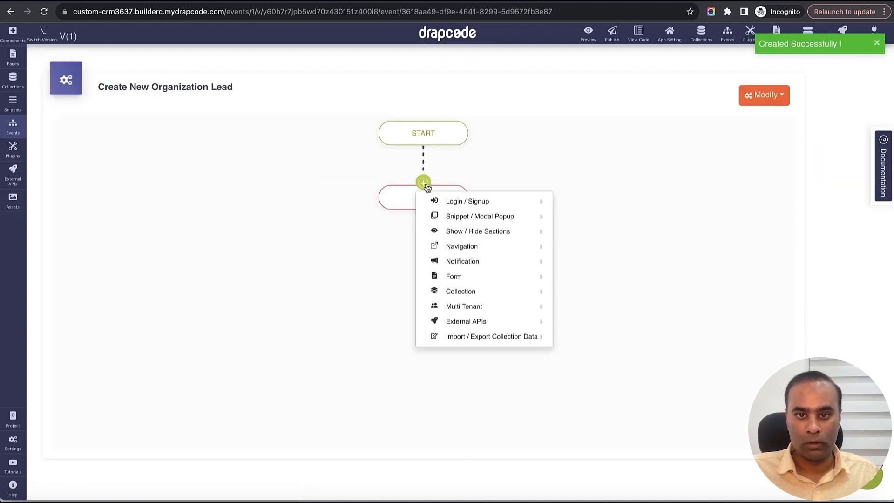
mouse_move(465, 244)
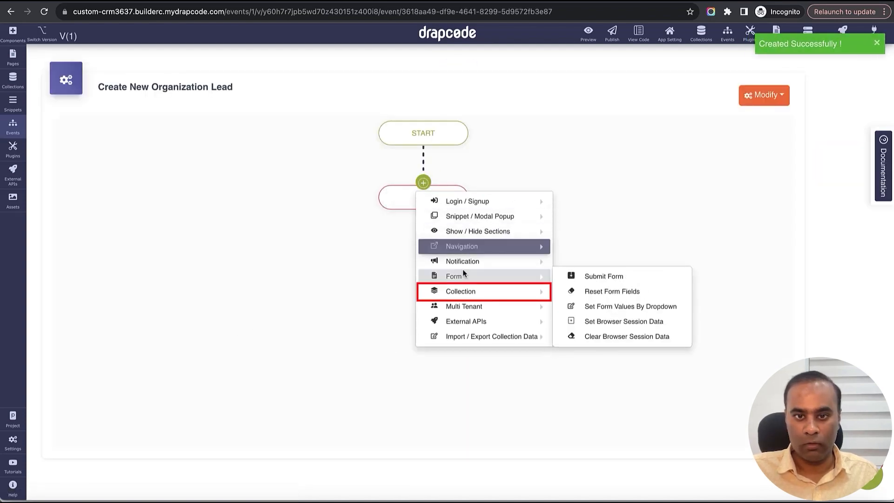
mouse_move(464, 292)
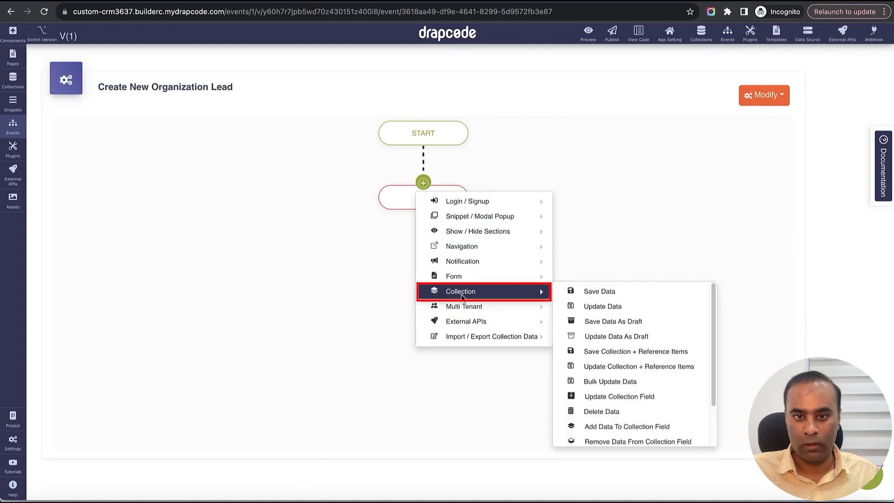
left_click(630, 297)
left_click(416, 132)
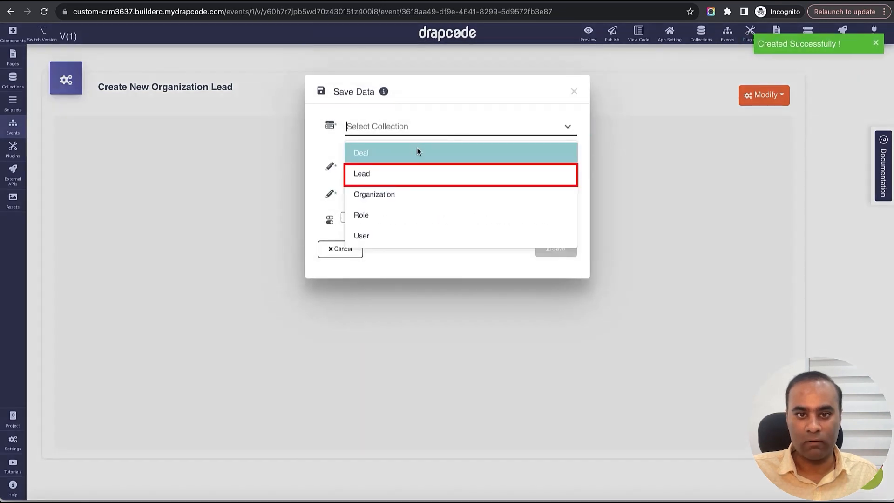
left_click(419, 169)
- Set the request type to Secured (LoggedIn User), with success message "Lead Created Successfully" and error message "Error", and save the action
left_click(416, 210)
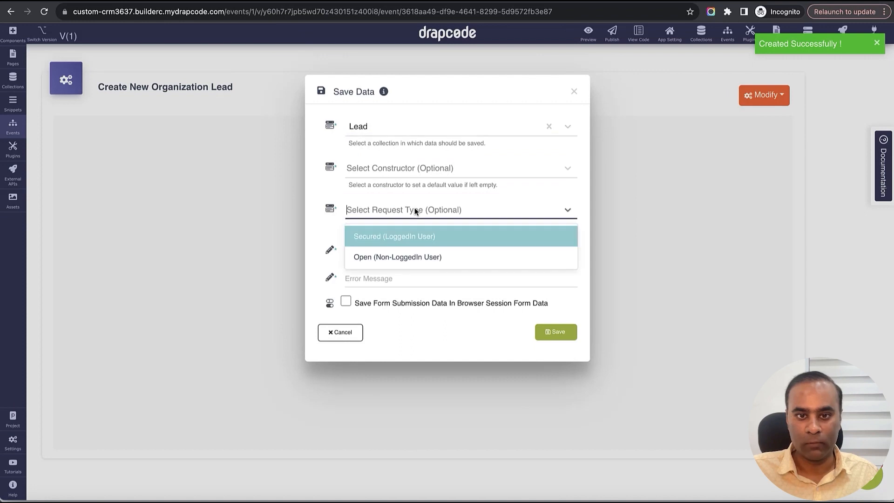
left_click(416, 230)
left_click(413, 249)
type("Lead Created Successful")
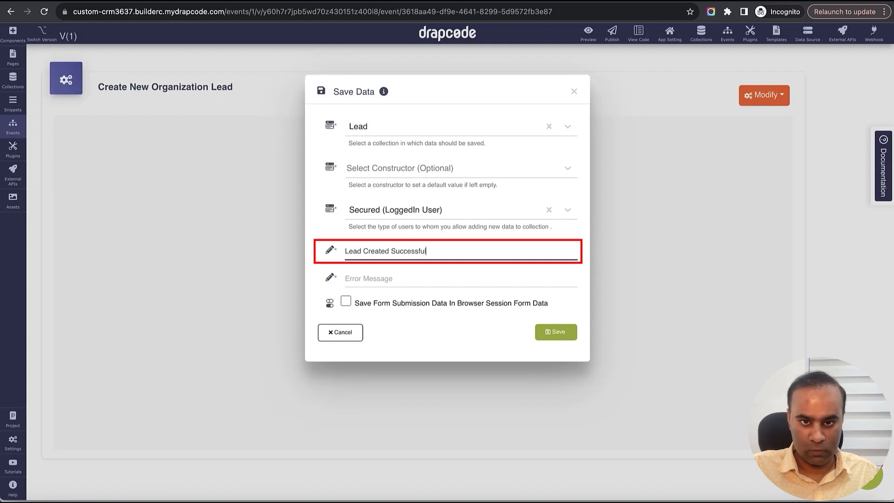
type("y")
key("Tab")
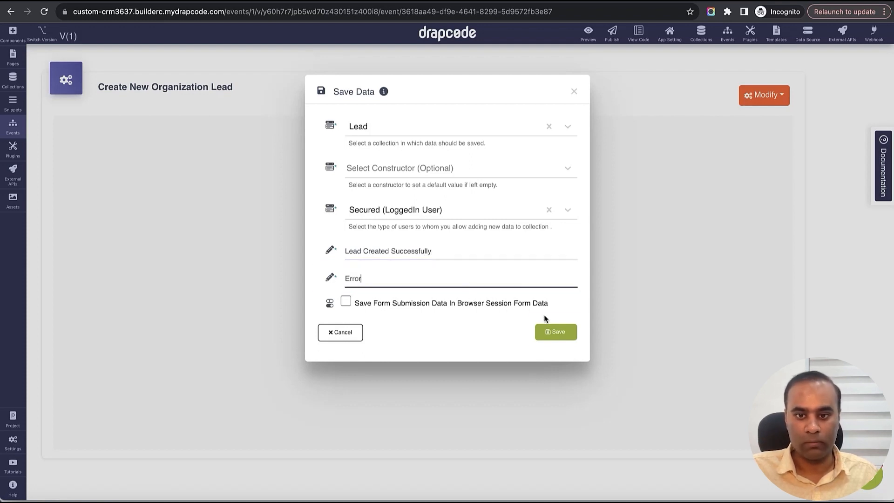
left_click(540, 331)
- Add a Close Modal action after the Save Data action
left_click(425, 250)
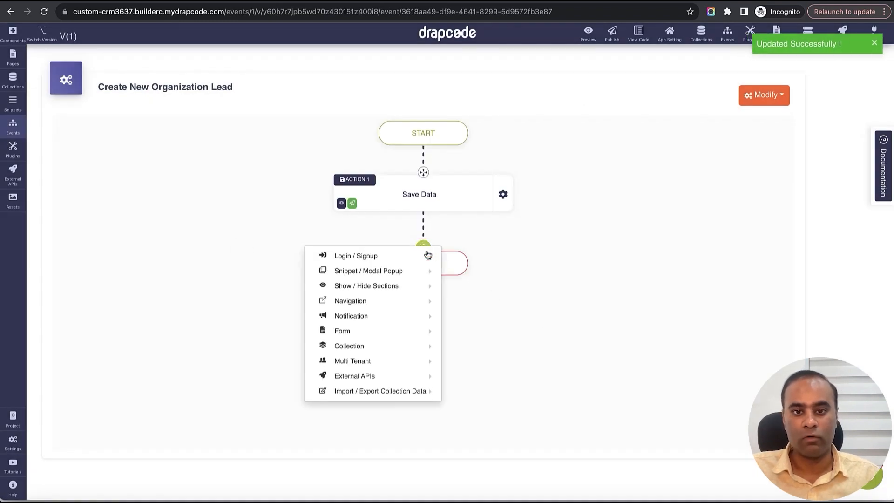
mouse_move(440, 287)
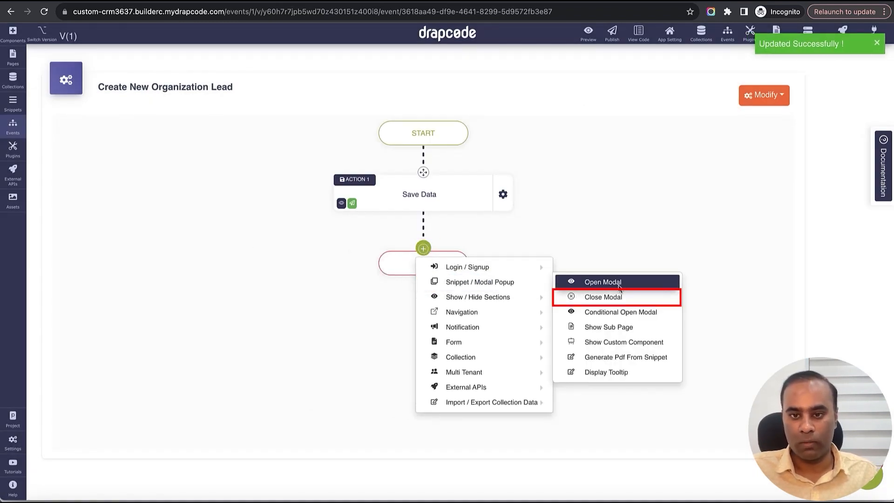
left_click(605, 298)
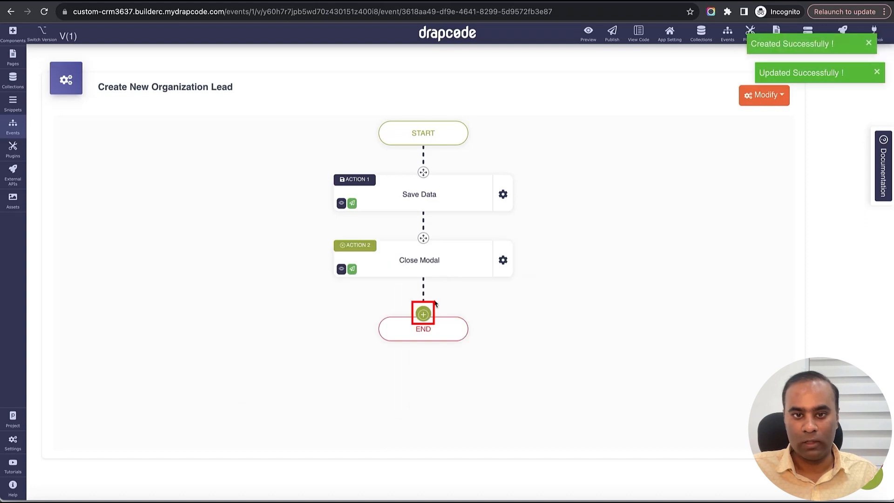
- Add a Refresh Section navigation action after the Close Modal action
left_click(423, 315)
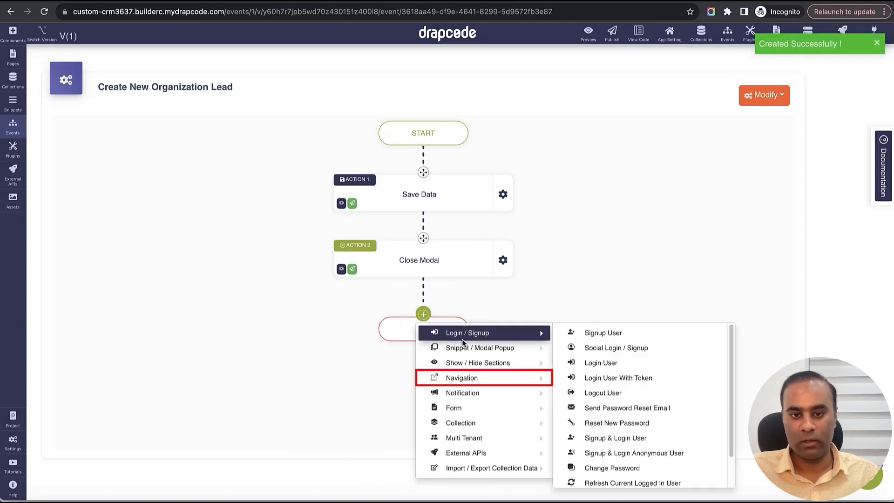
mouse_move(474, 349)
mouse_move(473, 375)
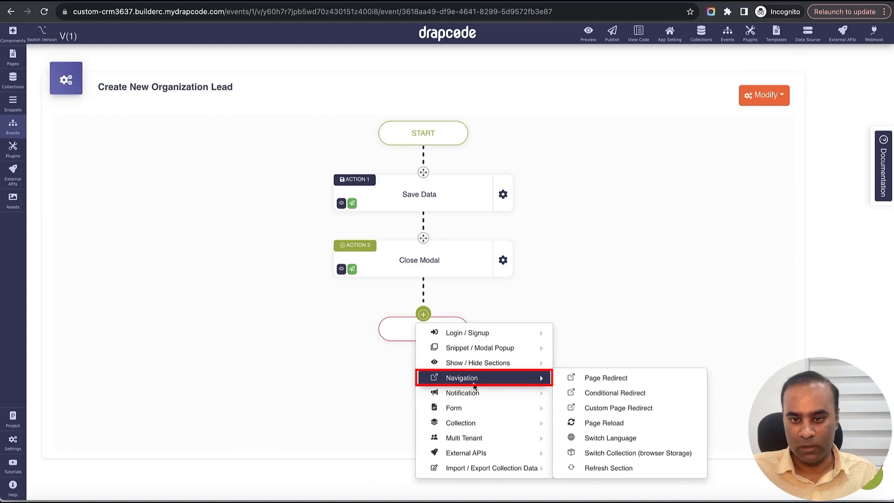
mouse_move(475, 395)
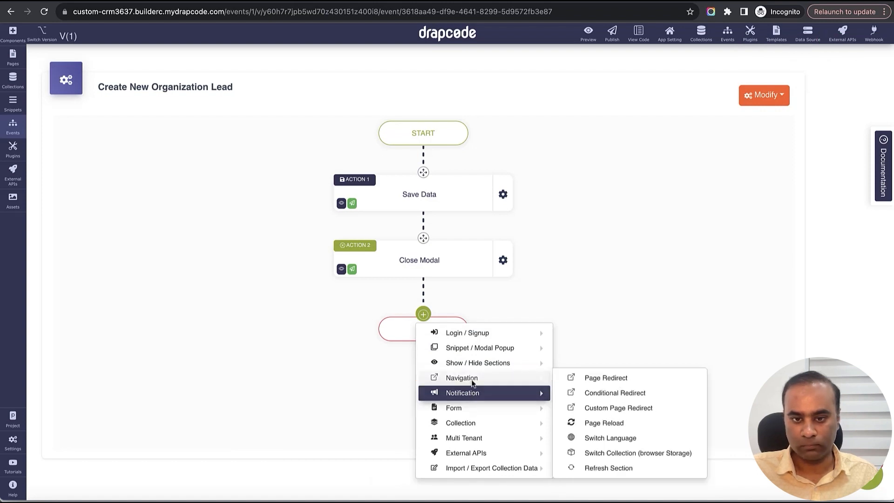
left_click(615, 468)
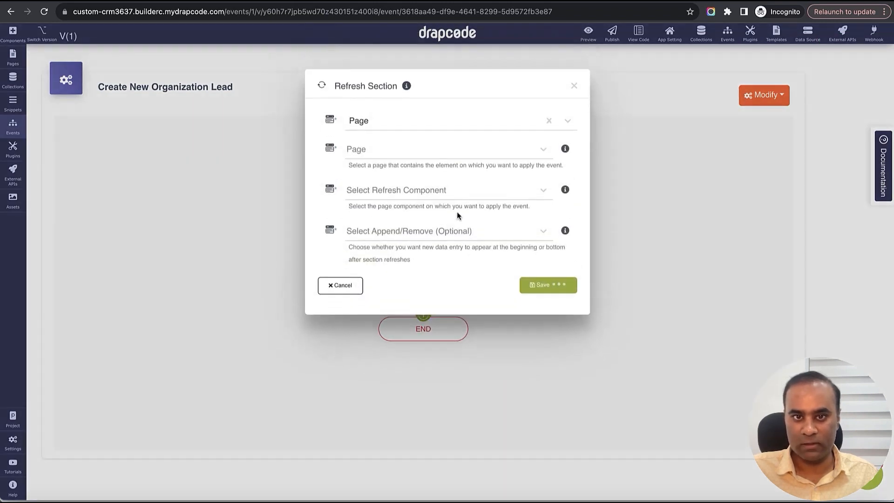
- Configure the refresh for the Organization Lead List page's Data Table, with new entries appearing at the Beginning, and save the action
left_click(413, 156)
scroll(420, 224, "down", 2)
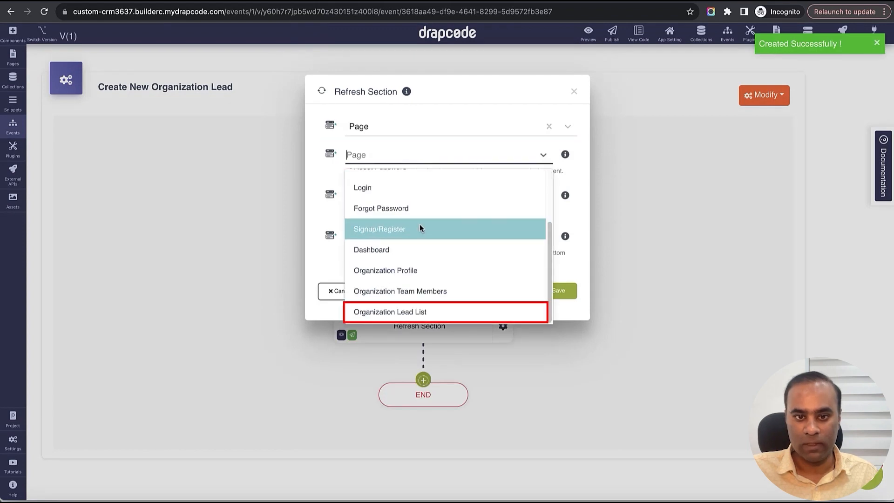
left_click(427, 307)
left_click(424, 198)
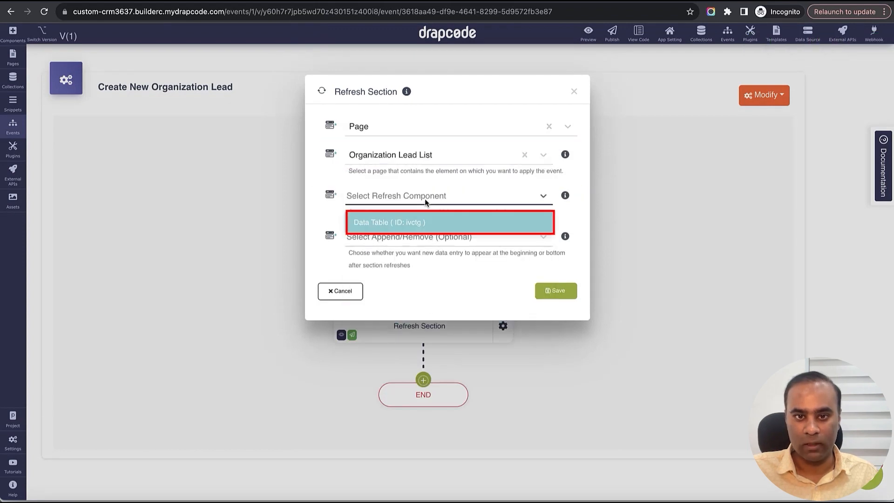
left_click(426, 211)
left_click(433, 238)
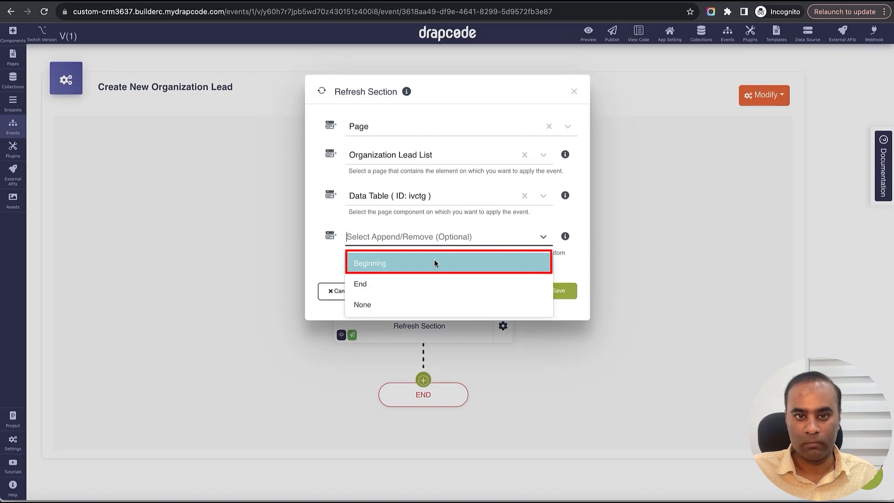
left_click(435, 264)
left_click(555, 293)
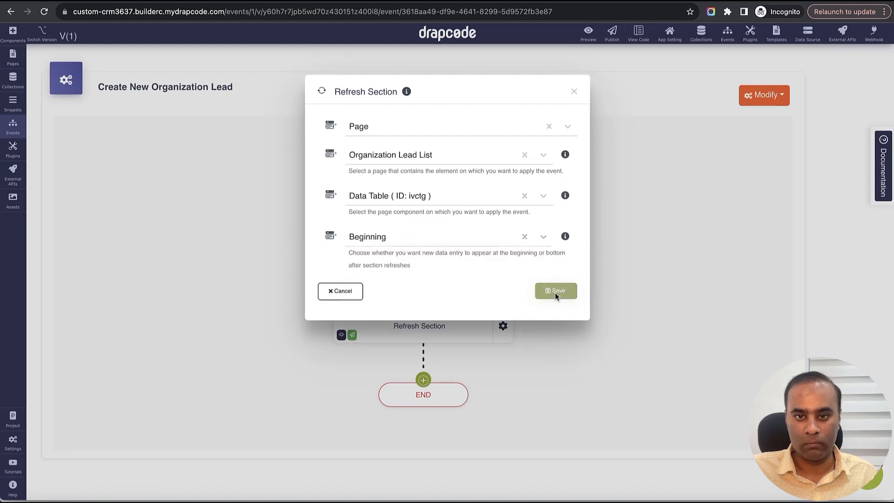
- In the Org Add New Lead modal snippet, assign the Create New Organization Lead event to the Lead collection form and save the snippet
left_click(13, 103)
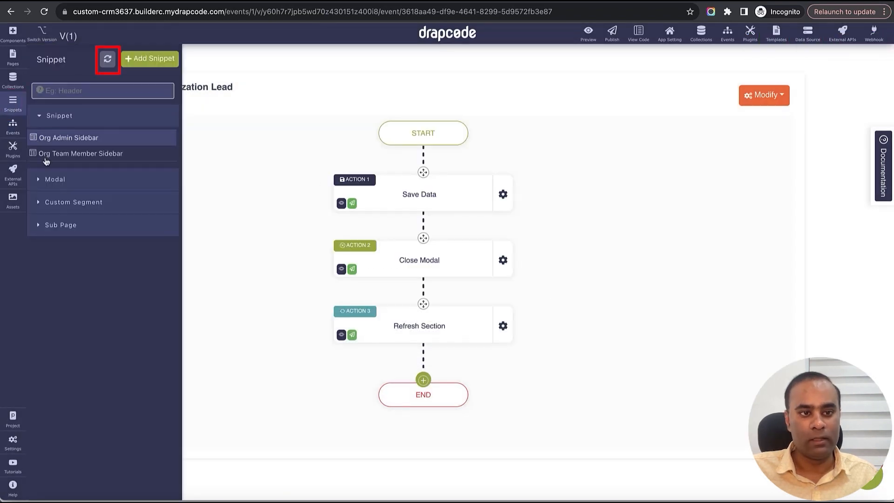
left_click(107, 59)
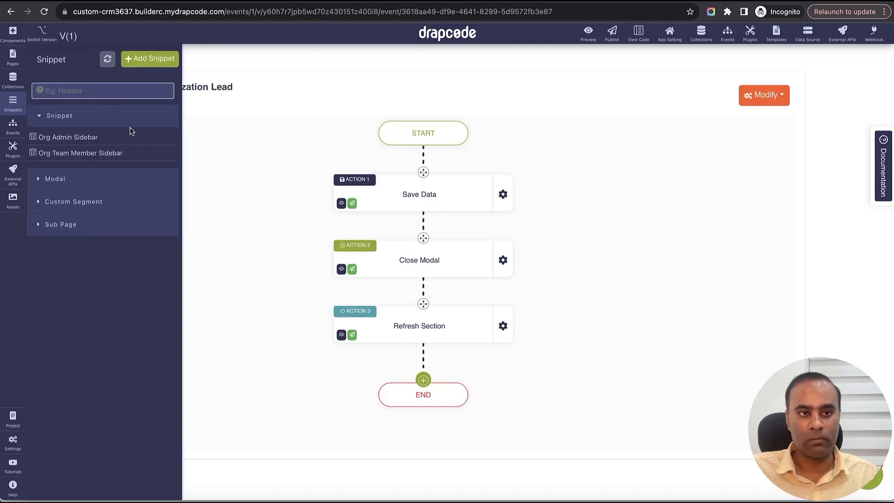
left_click(97, 179)
left_click(70, 192)
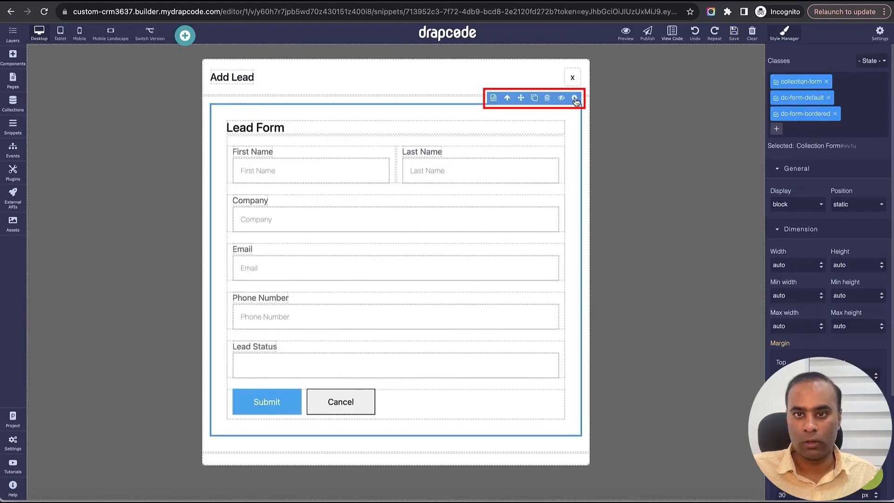
left_click(574, 98)
left_click(778, 215)
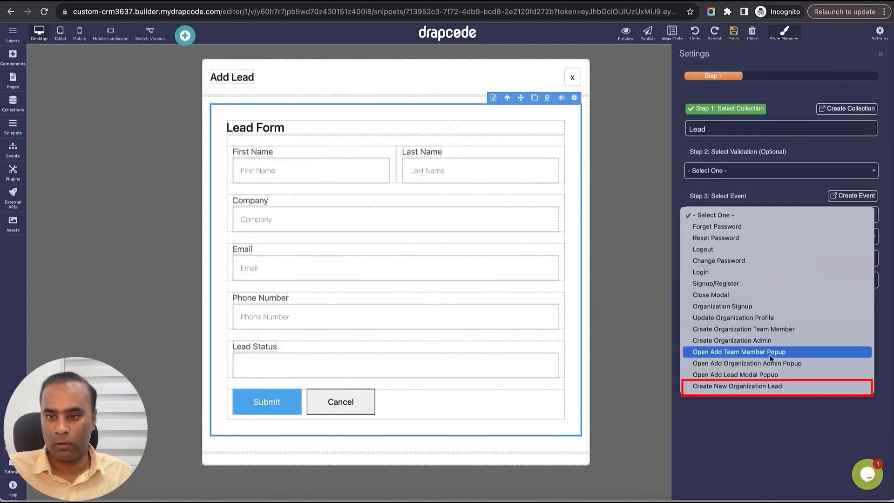
left_click(745, 387)
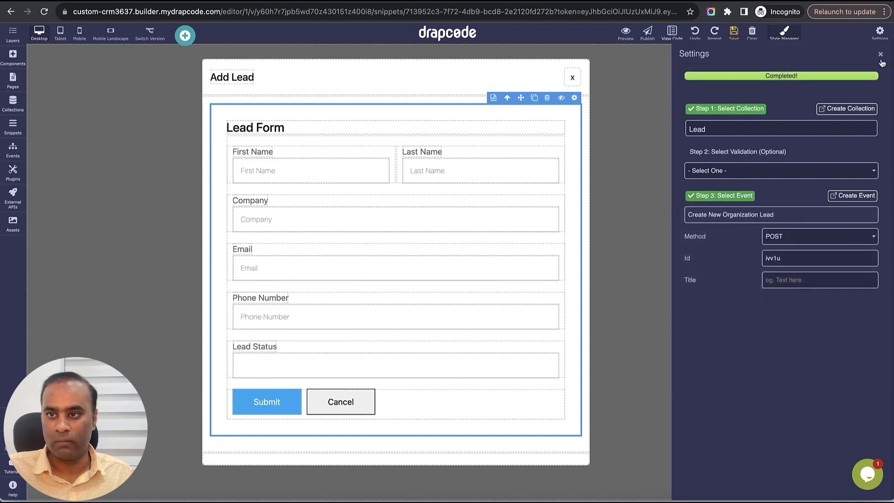
left_click(880, 55)
left_click(734, 32)
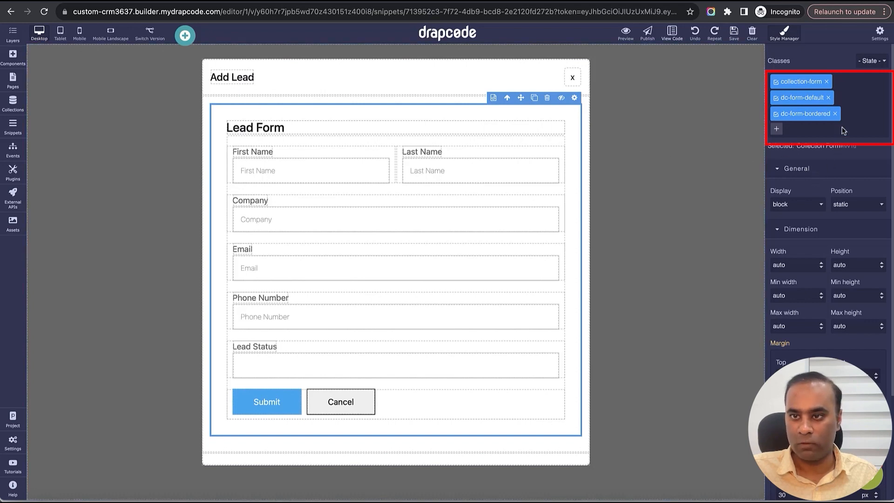
- Remove the dc-form-bordered class from the Lead collection form and save the snippet
left_click(836, 113)
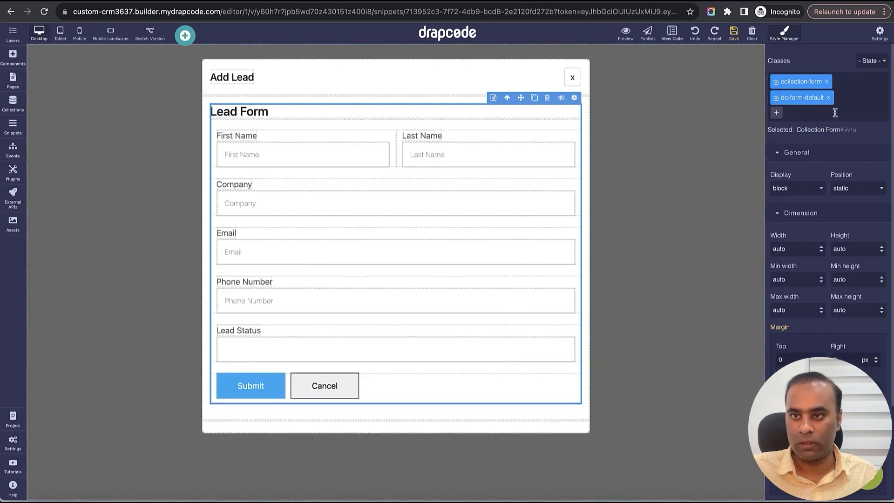
left_click(734, 33)
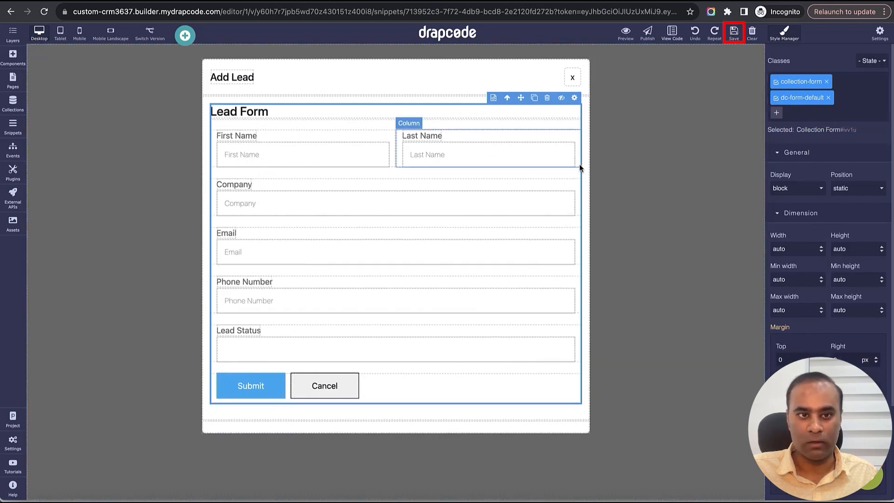
- Delete the Lead Form heading and its emptied column from the lead form, and save the snippet
left_click(417, 114)
left_click(547, 97)
left_click(547, 107)
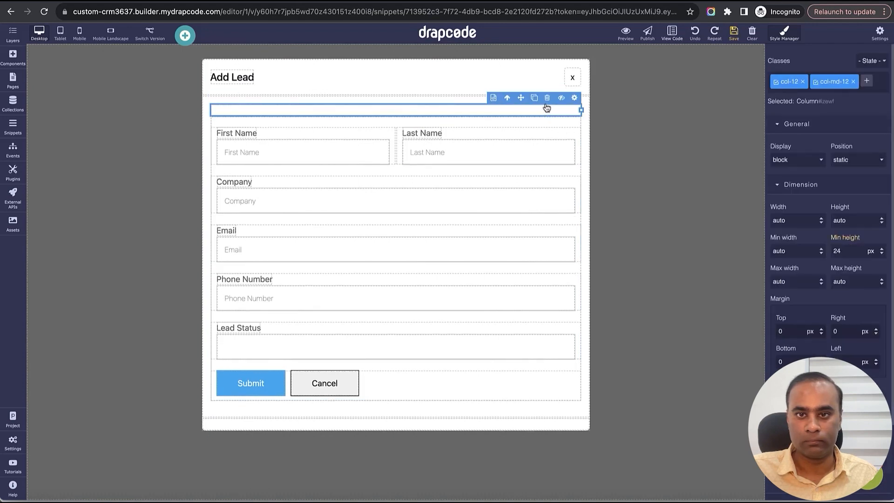
left_click(548, 98)
left_click(734, 34)
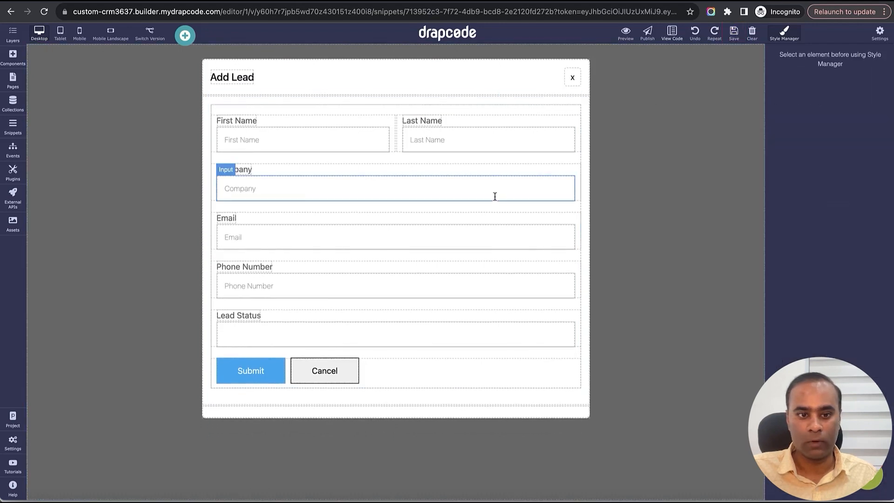
- Delete the Cancel button from the lead form and save the snippet
left_click(351, 368)
left_click(326, 355)
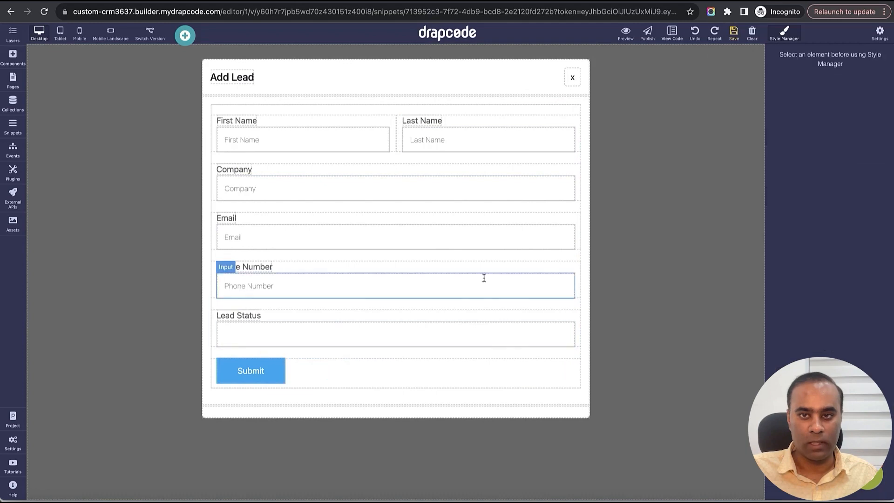
left_click(734, 33)
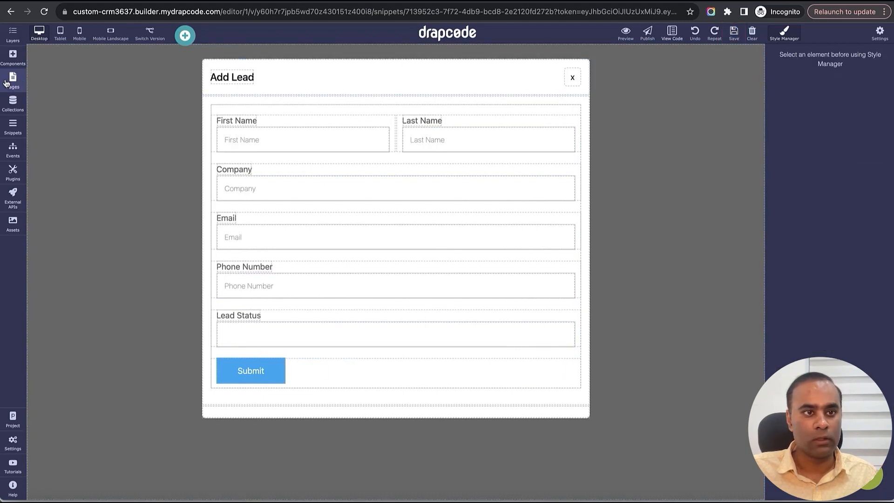
- Remove the dc-button and dc-btn--blue classes from the lead form's Submit button
left_click(250, 370)
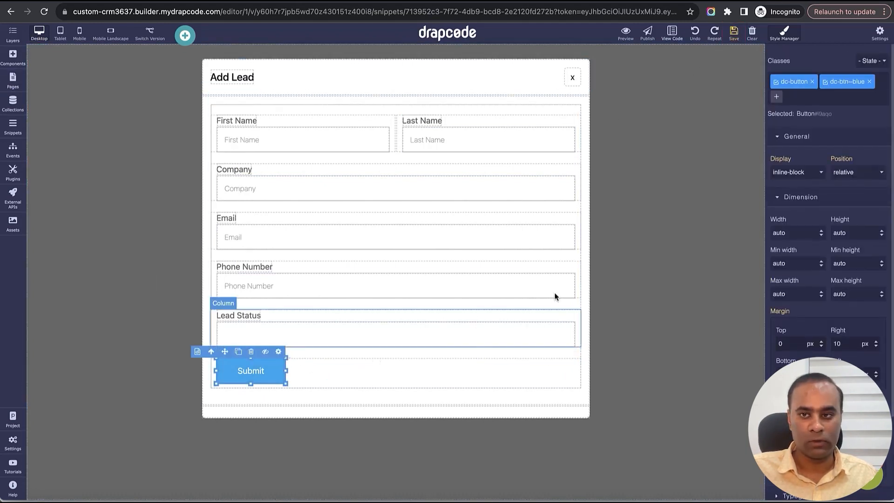
left_click(812, 81)
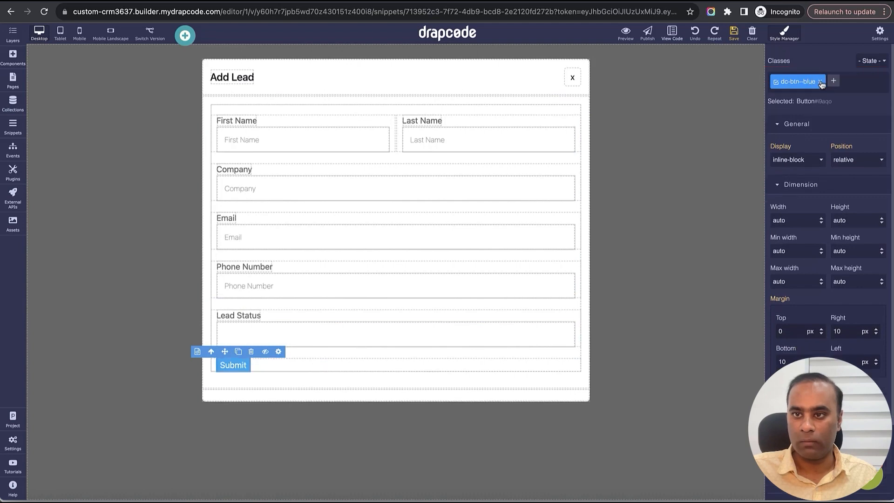
left_click(821, 82)
- Add the btn, btn-primary and btn-lg classes to the lead form's Submit button
left_click(779, 82)
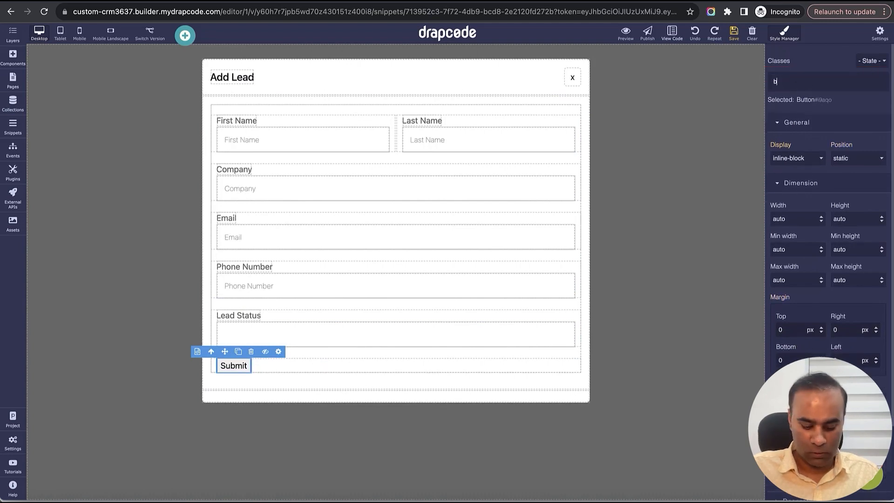
type("btn")
key("Return")
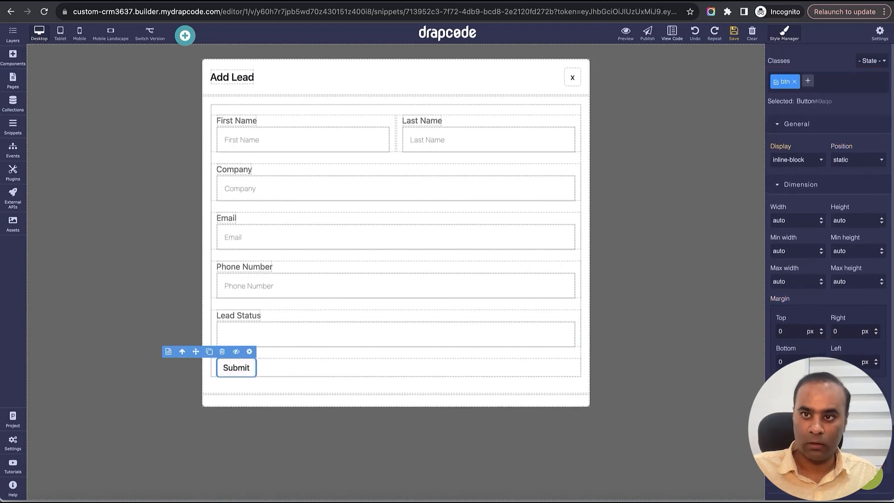
left_click(809, 82)
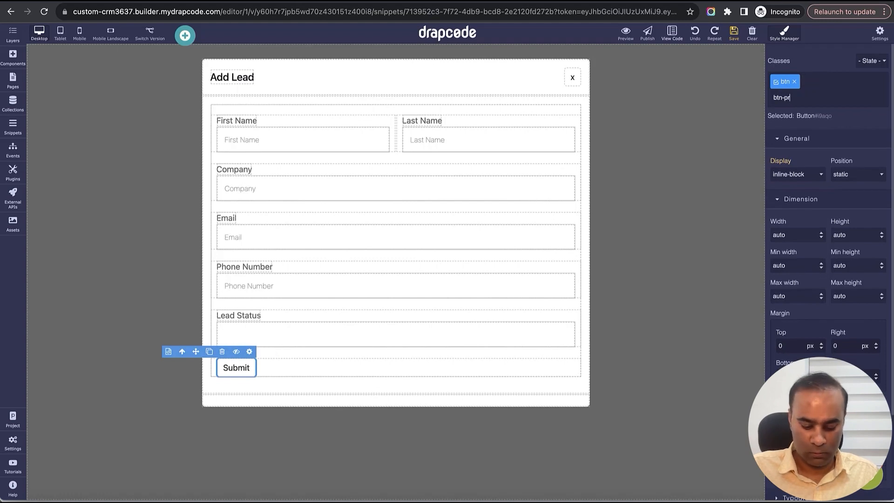
type("btn-primary")
key("Return")
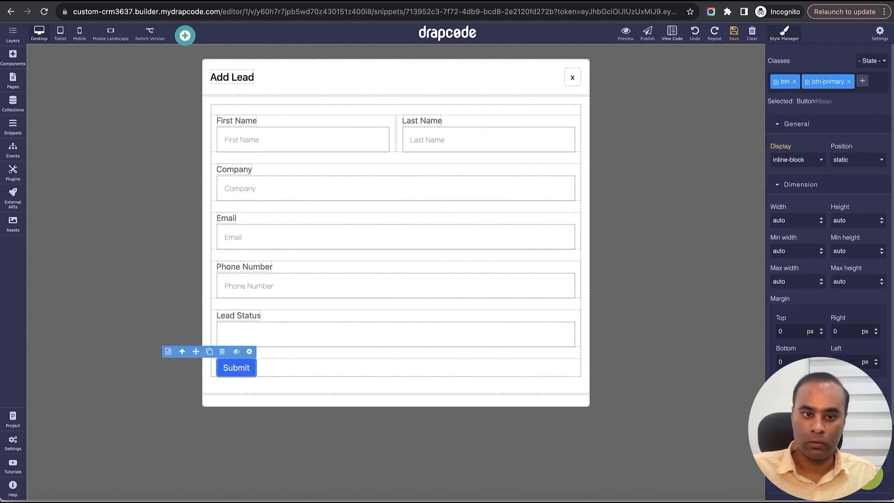
left_click(862, 82)
type("bt")
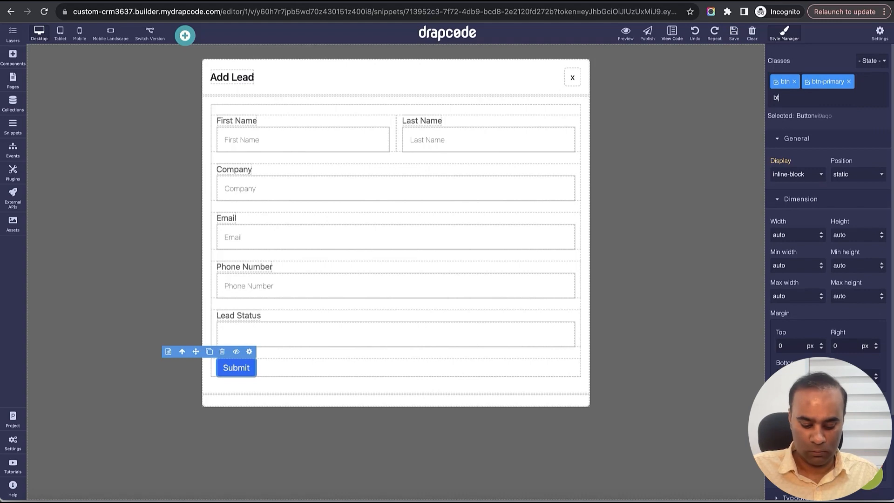
type("n-lg")
key("Return")
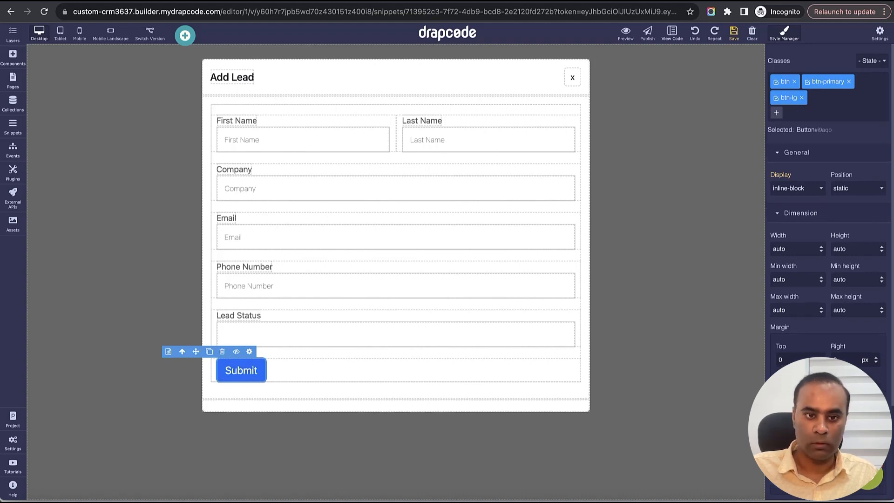
- Change the Submit button's text to Create Lead in its settings
left_click(248, 376)
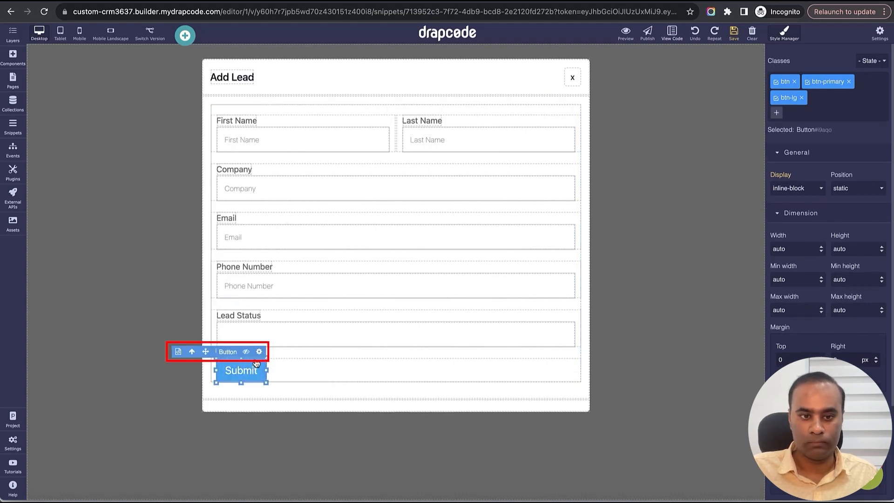
double_click(776, 123)
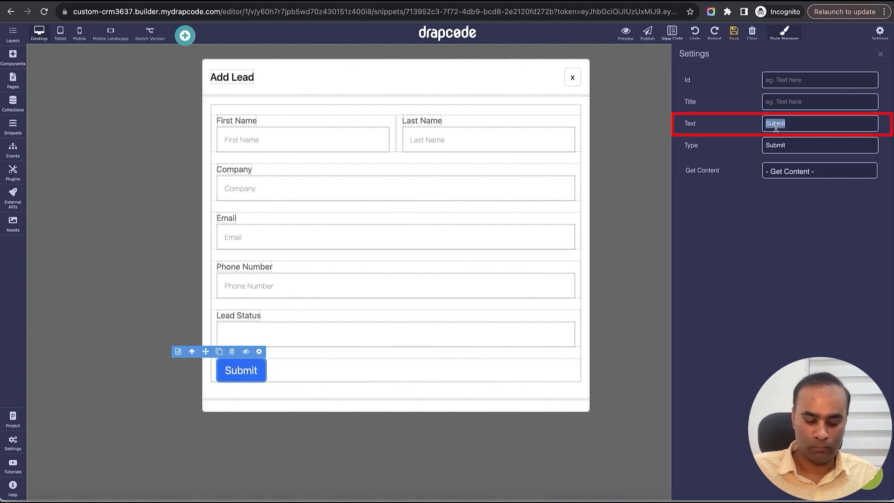
type("Create Lead")
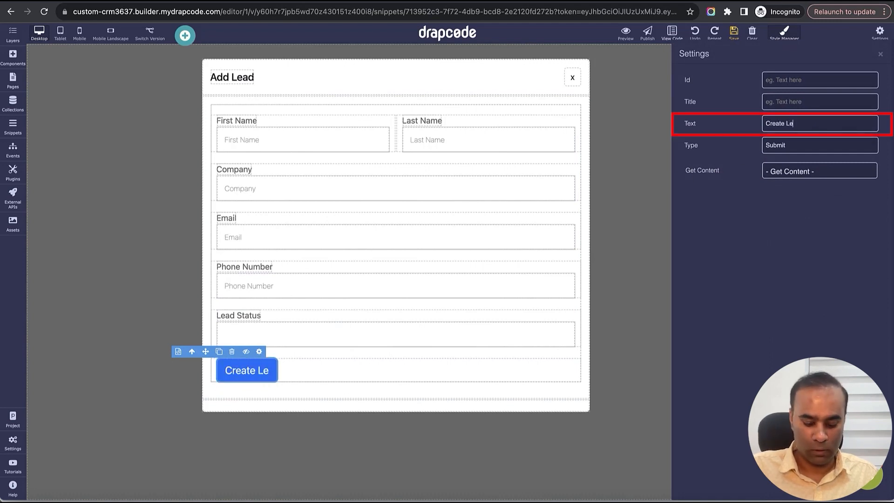
left_click(881, 56)
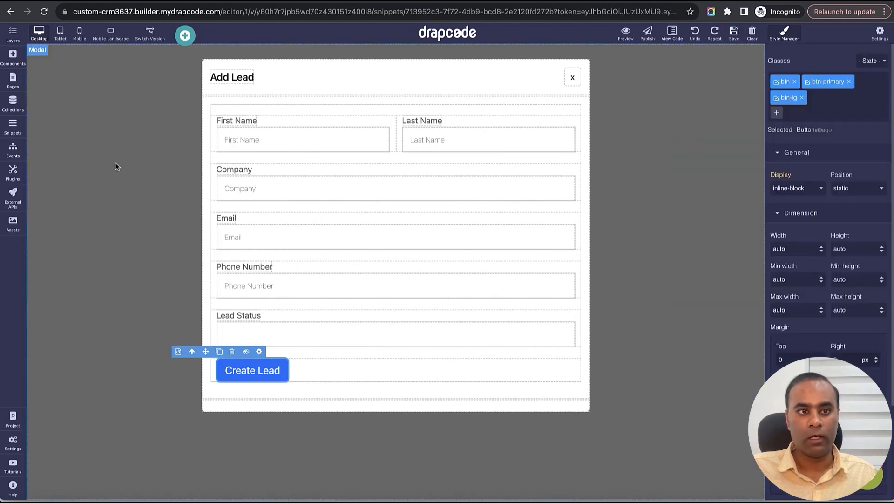
- On the Organization Lead List page, assign the Create New Organization Lead event to the Add Lead link
left_click(12, 80)
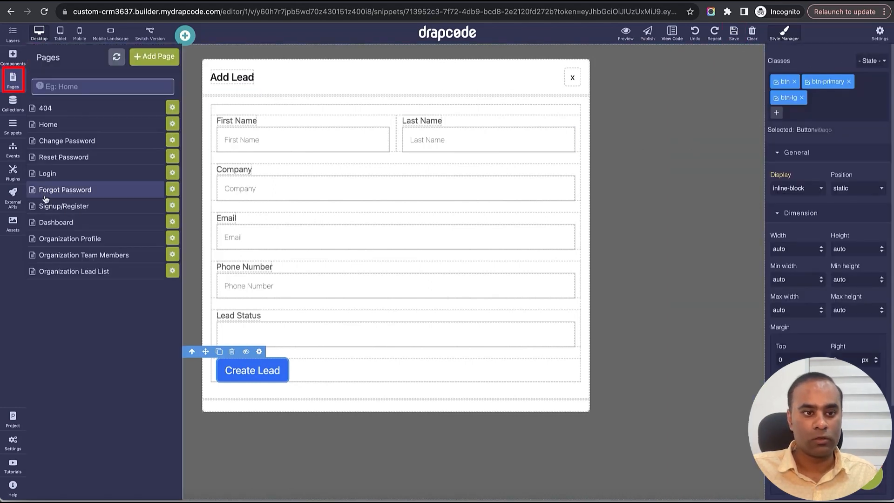
left_click(94, 275)
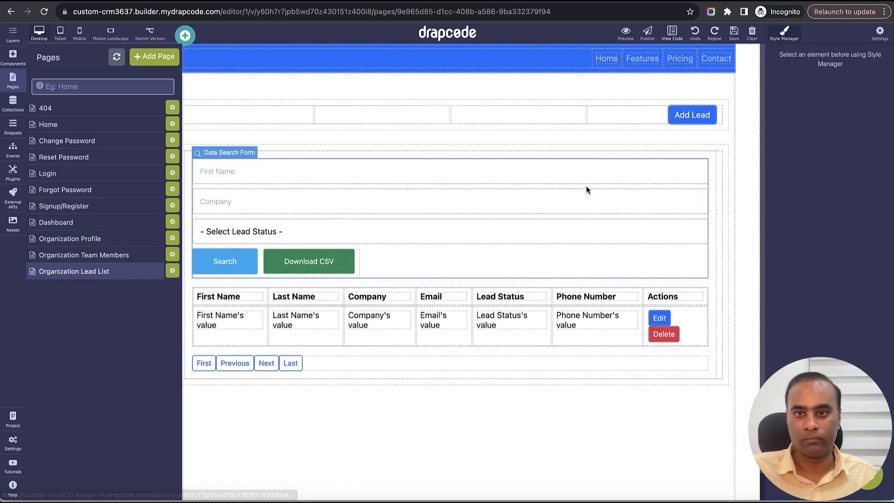
left_click(697, 116)
left_click(707, 99)
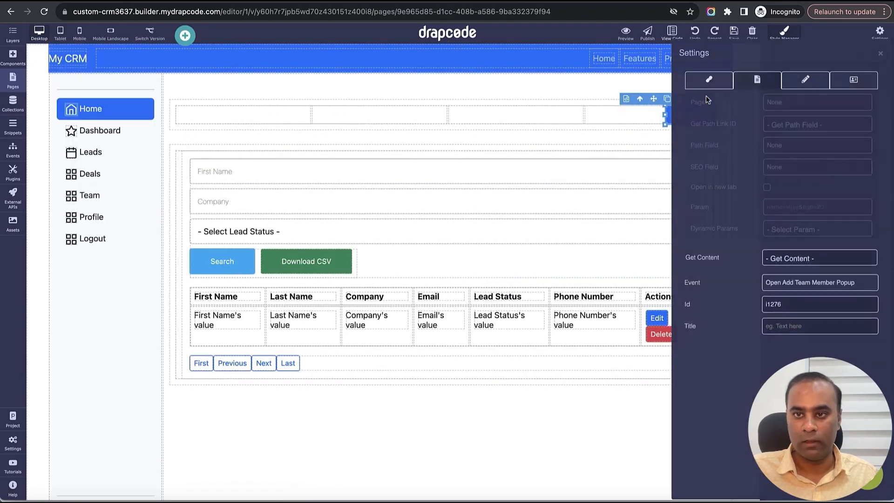
left_click(810, 285)
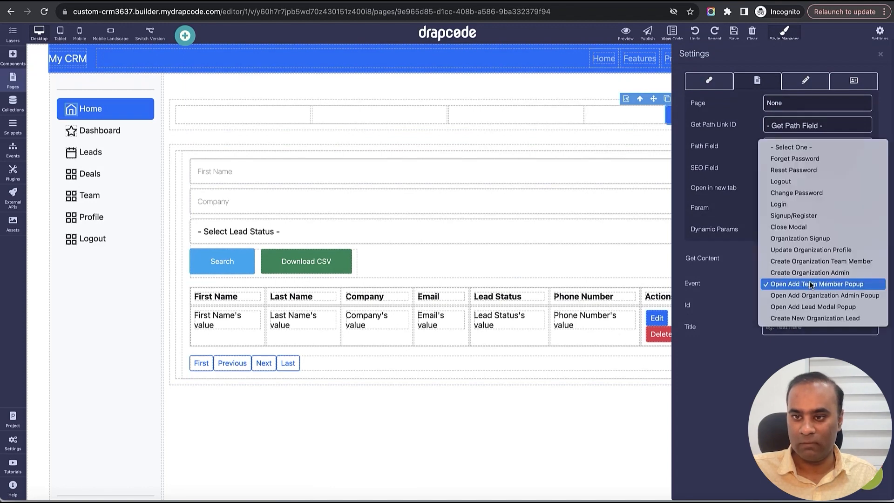
left_click(837, 320)
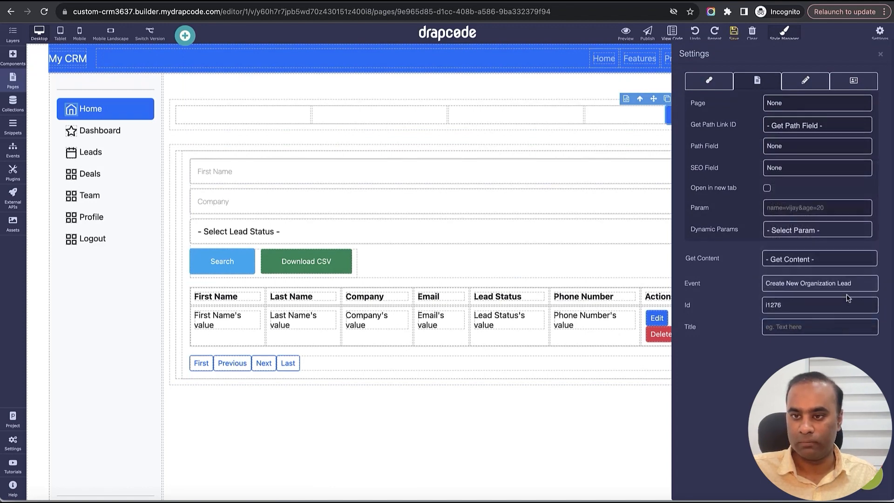
left_click(880, 56)
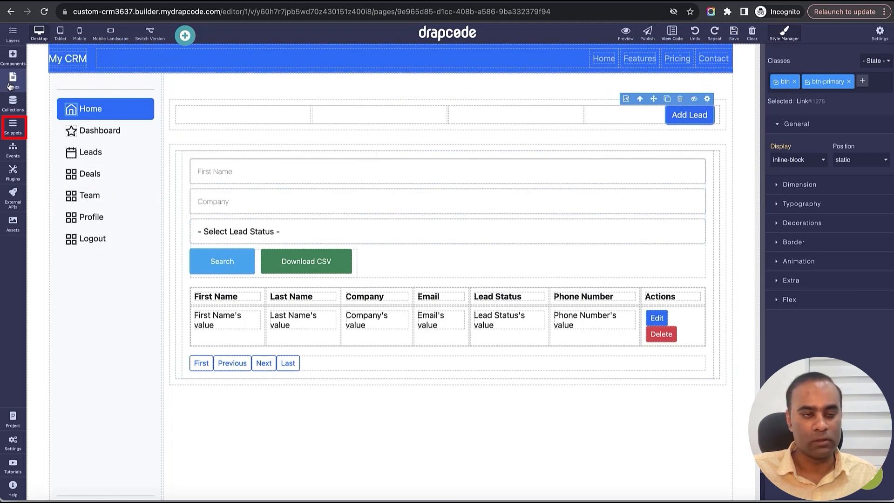
- In the Org Admin Sidebar snippet, link the Leads item to the Organization Lead List page and save the snippet
left_click(14, 127)
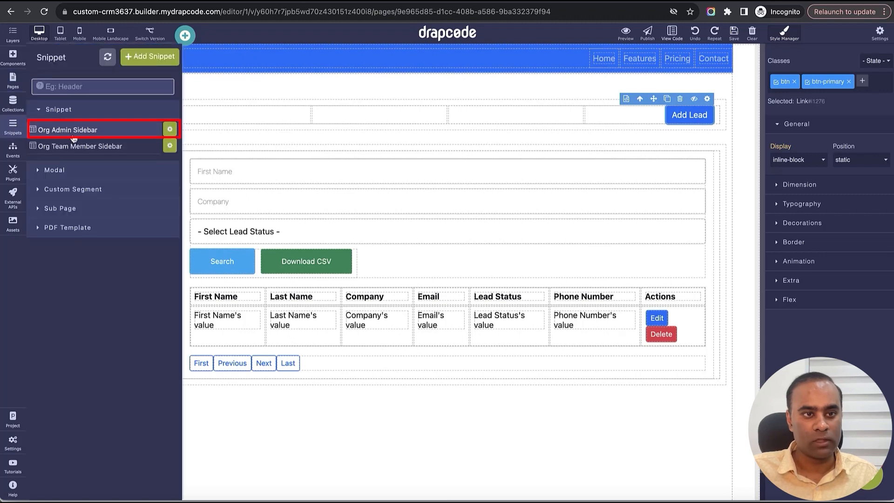
left_click(74, 133)
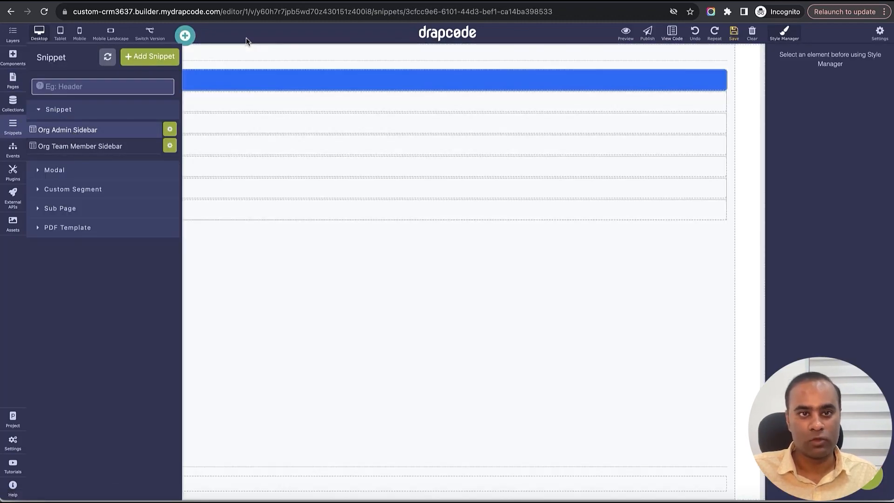
left_click(279, 127)
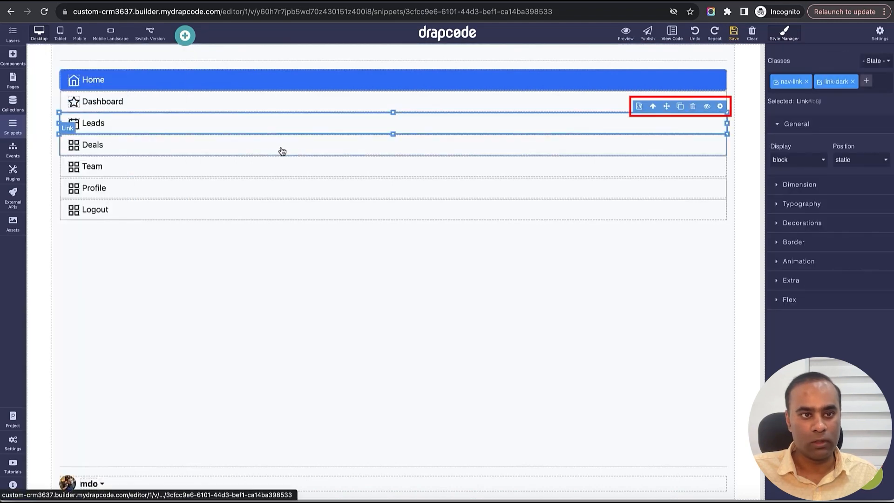
left_click(720, 106)
left_click(822, 104)
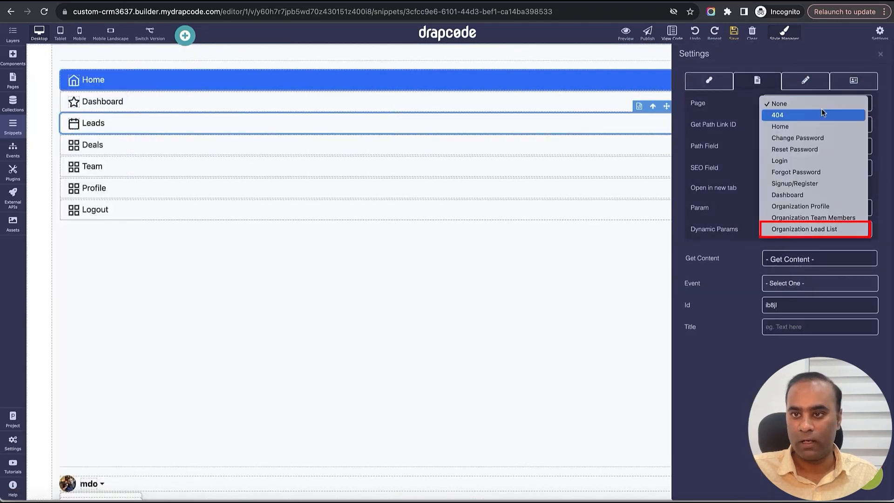
left_click(820, 228)
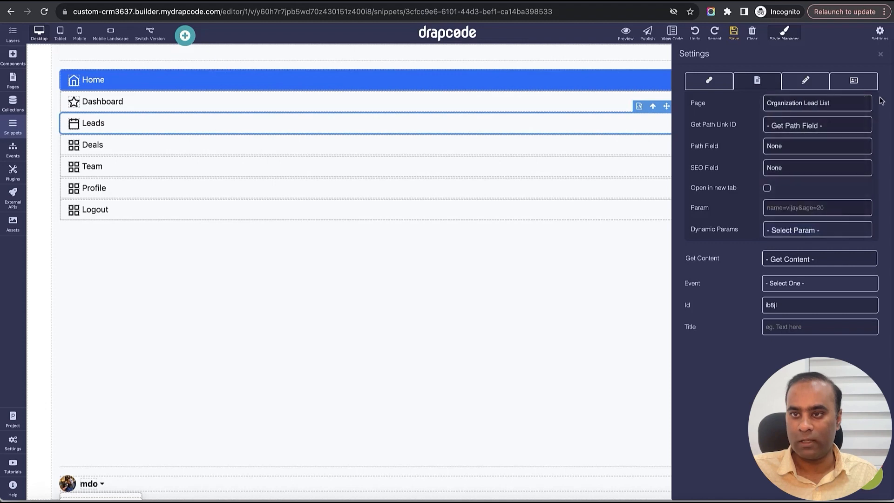
left_click(881, 54)
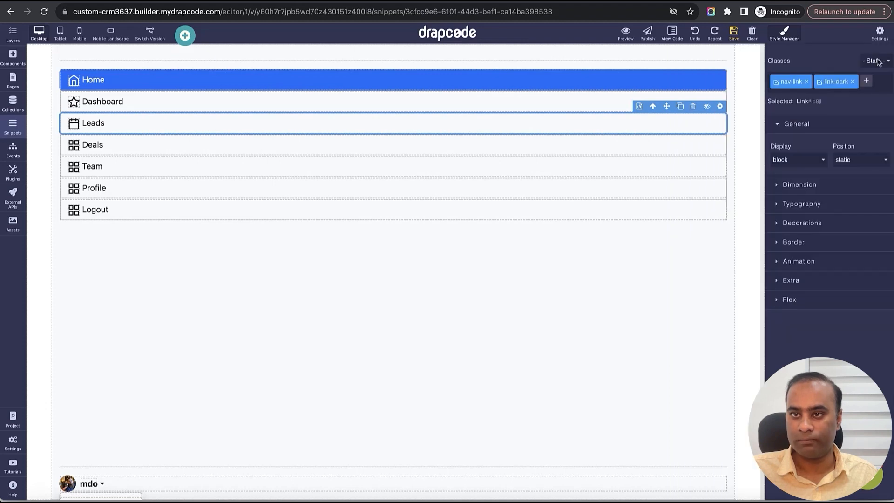
left_click(734, 31)
- In the Org Team Member Sidebar snippet, link the Leads item to the Organization Lead List page
left_click(12, 125)
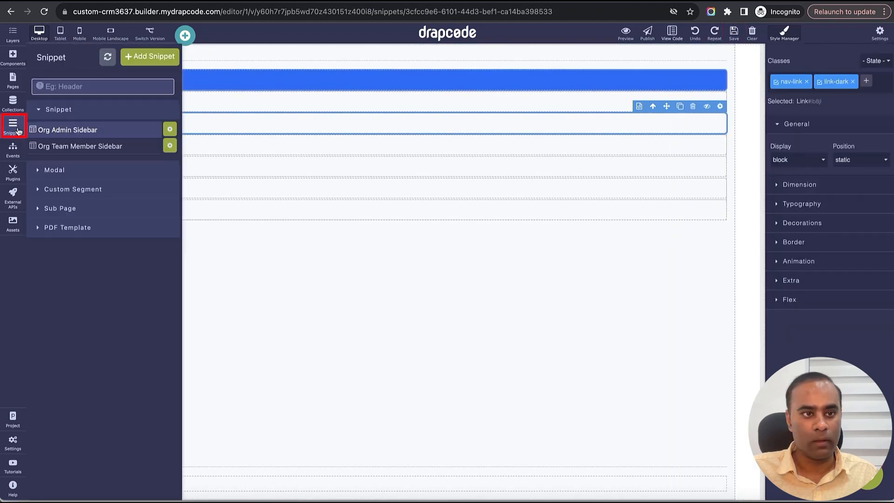
left_click(68, 147)
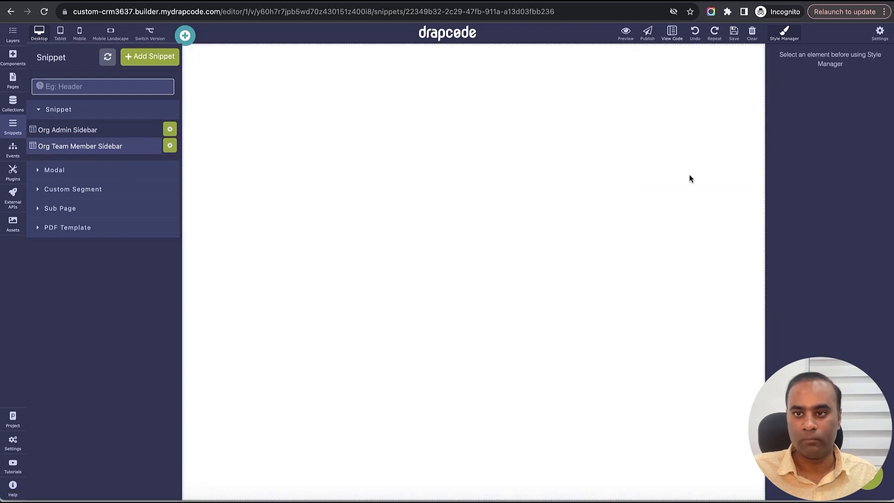
left_click(698, 147)
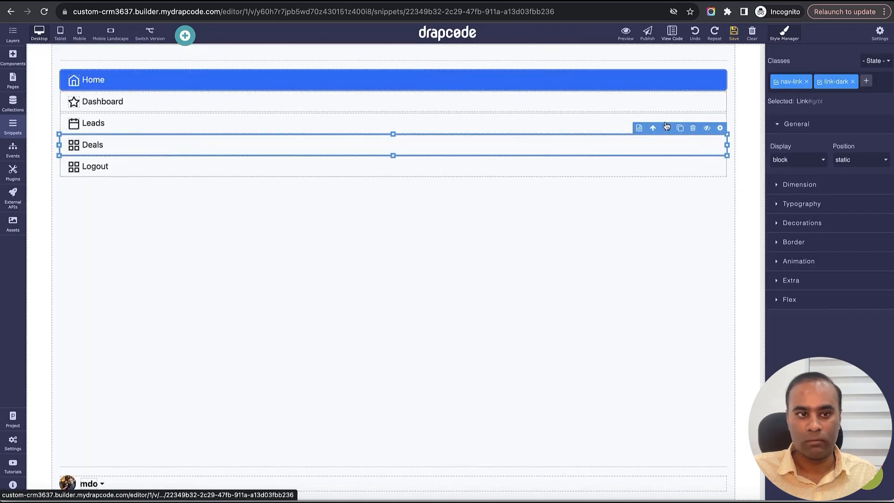
left_click(586, 125)
left_click(720, 107)
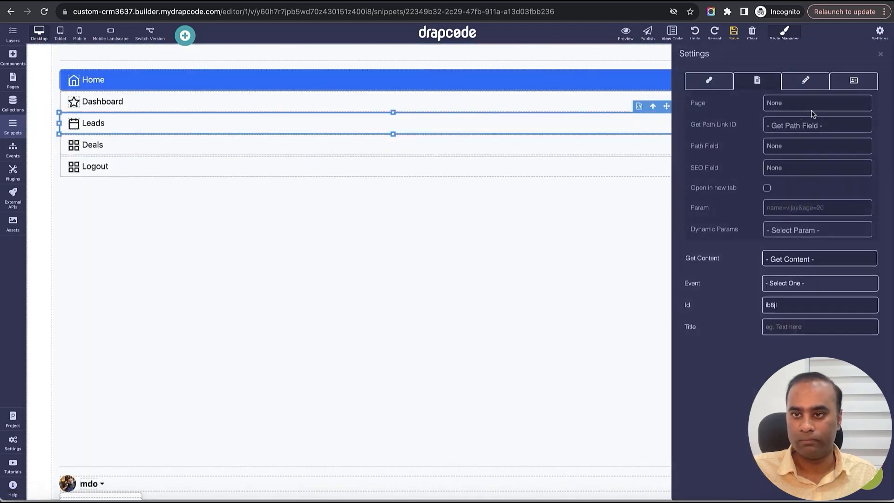
left_click(815, 104)
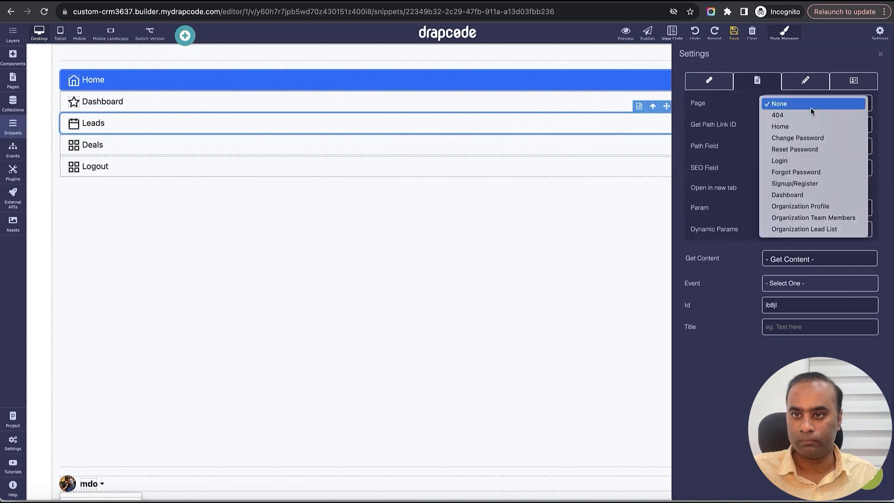
left_click(820, 230)
left_click(880, 54)
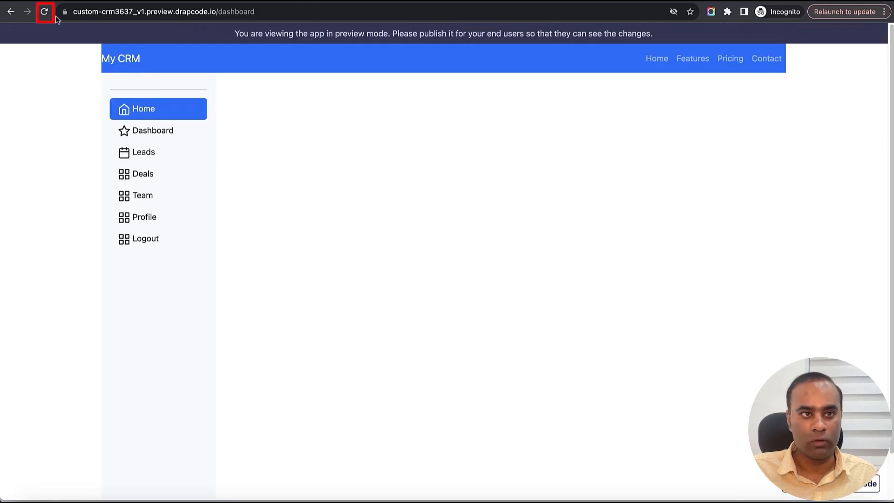
- Reload the app preview, go to the Leads page and test the Add Lead link
left_click(44, 11)
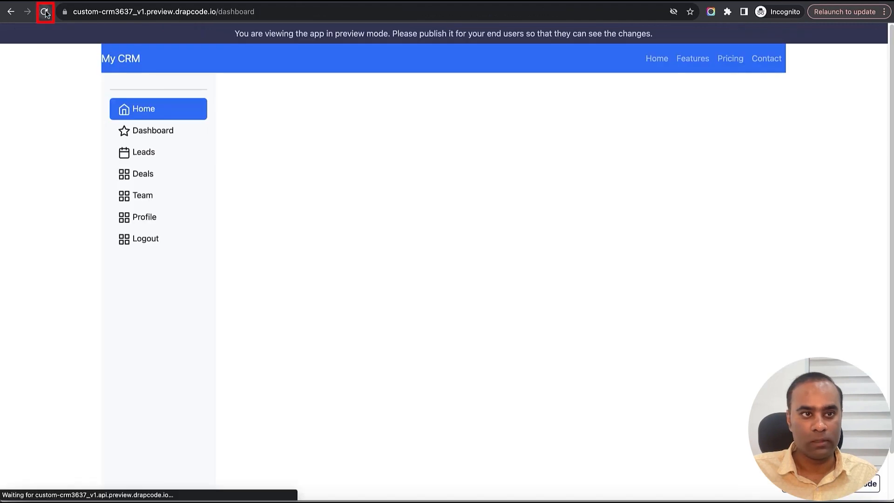
left_click(146, 154)
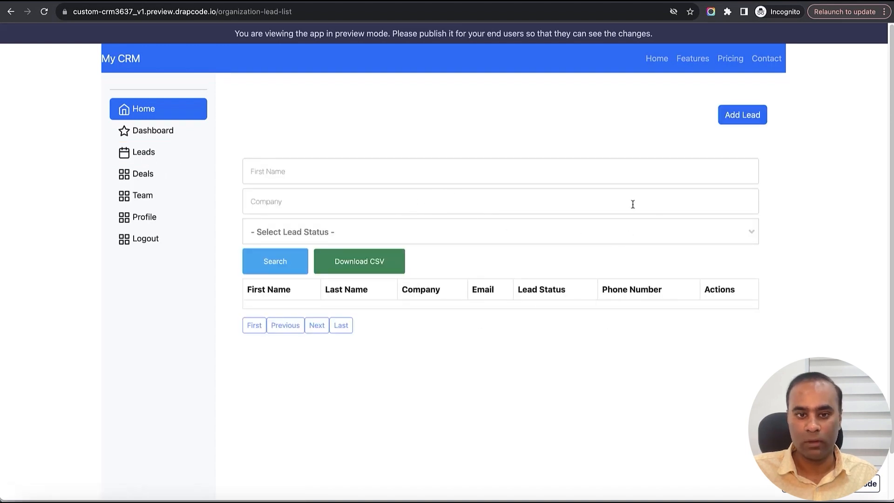
left_click(742, 120)
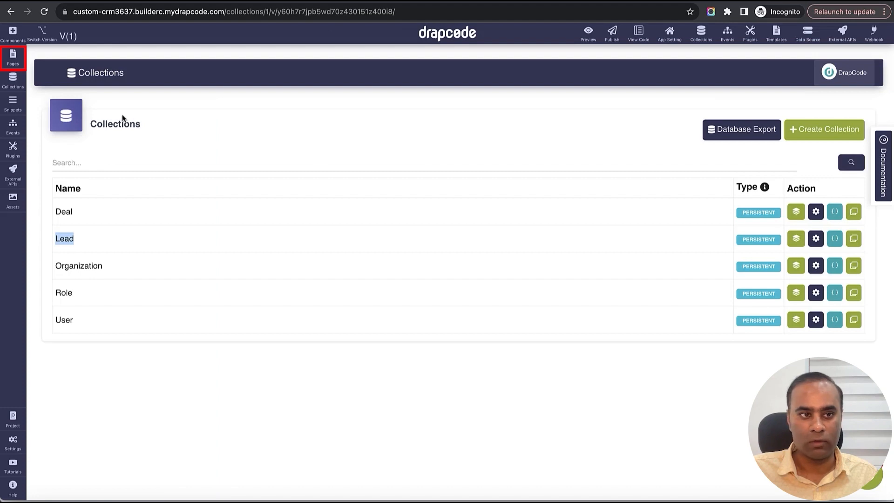
- In the builder's Organization Lead List page, set the Add Lead link's event to Open Add Lead Modal Popup
left_click(13, 58)
left_click(116, 58)
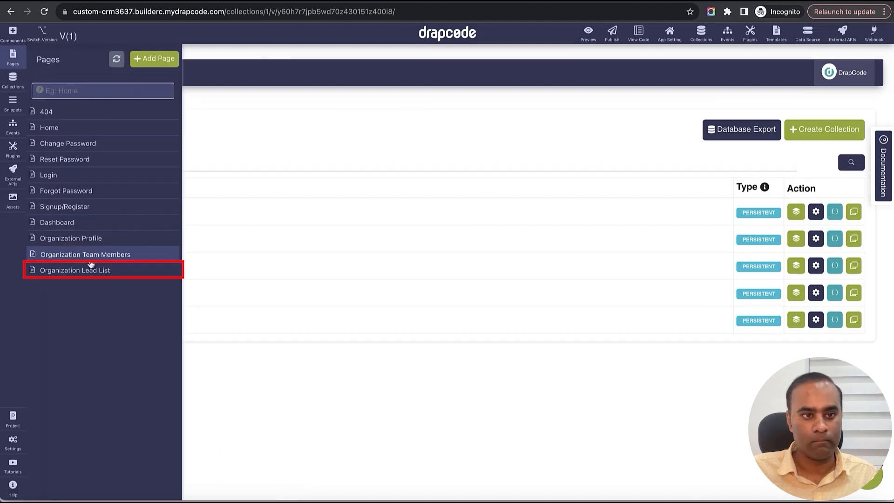
left_click(91, 270)
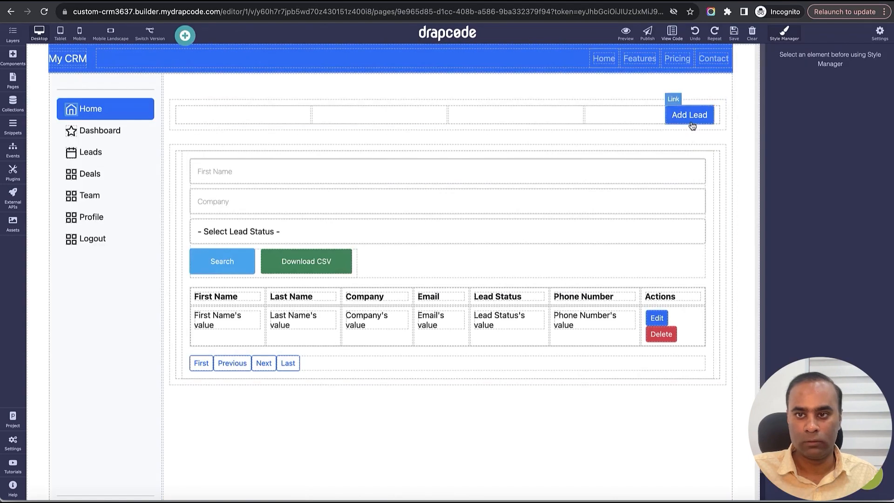
left_click(691, 121)
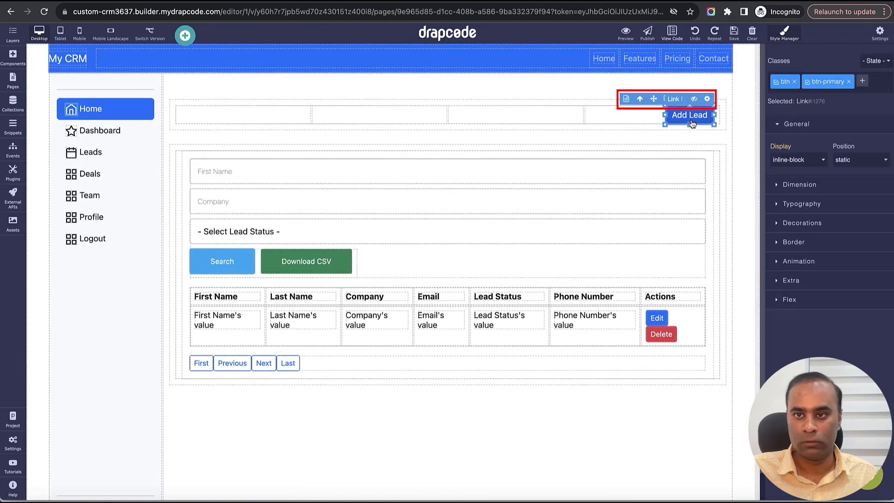
left_click(707, 99)
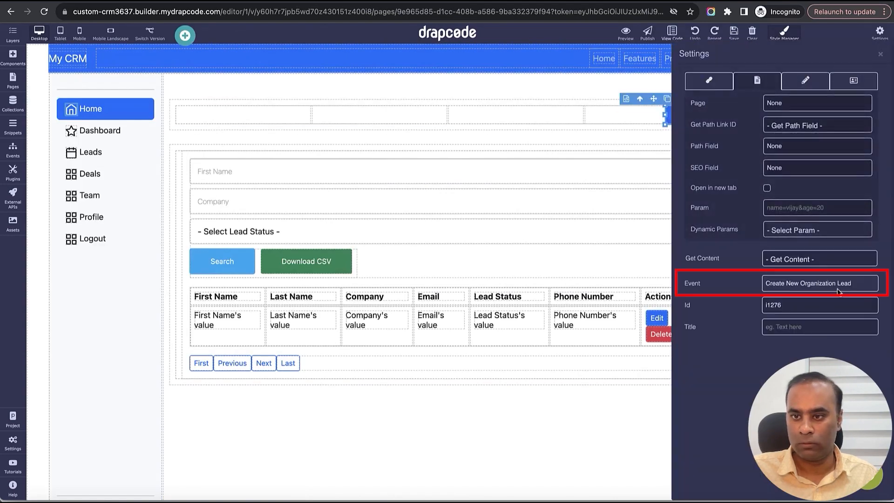
left_click(836, 285)
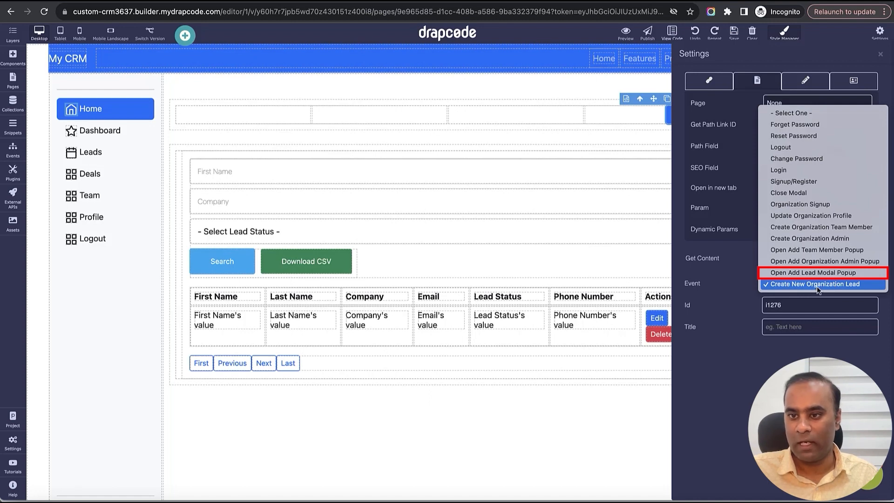
left_click(814, 274)
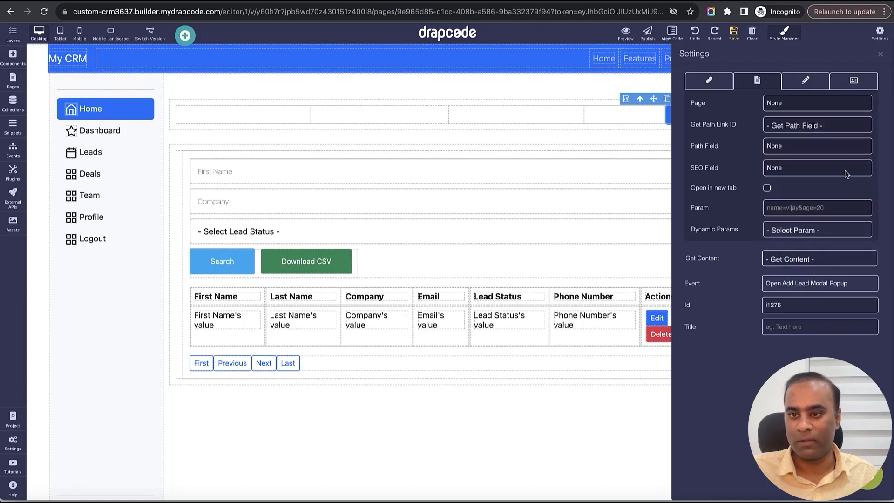
left_click(881, 54)
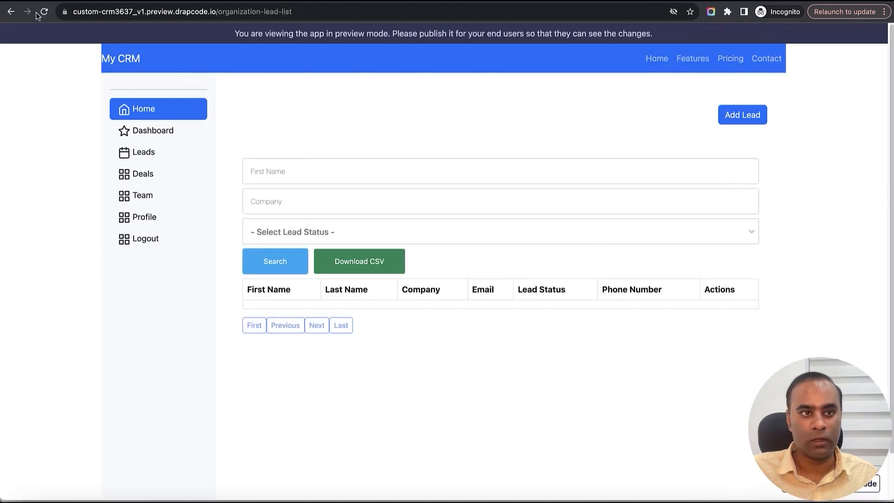
- Reload the lead list preview, open the Add Lead form and enter the lead's first name, last name, company DrapCode and email
left_click(44, 12)
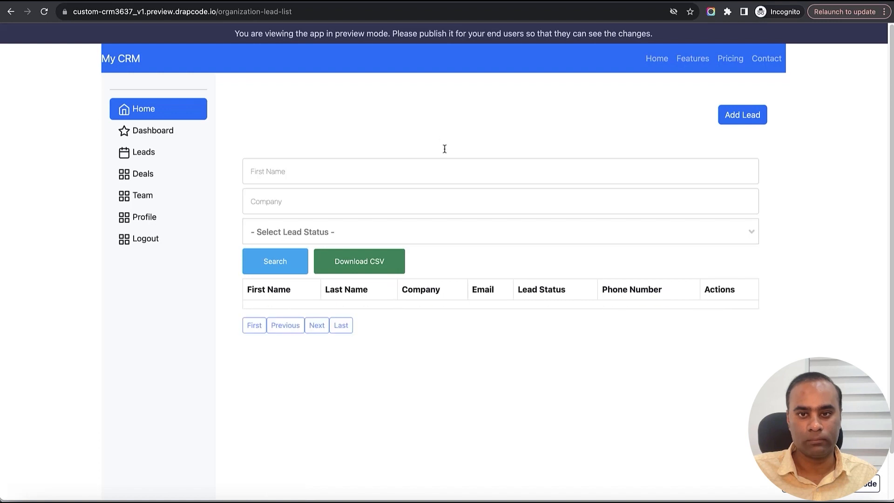
left_click(745, 115)
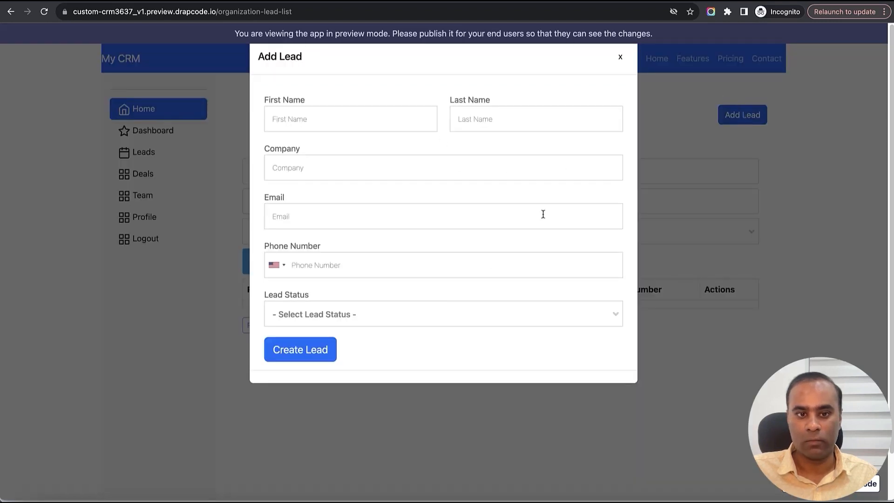
left_click(334, 126)
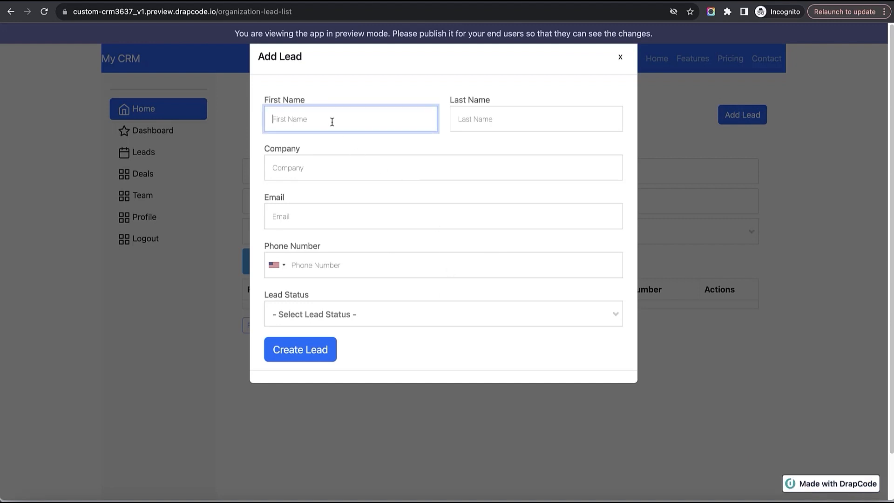
key("Tab")
key("Tab")
type("DrapCode")
key("Tab")
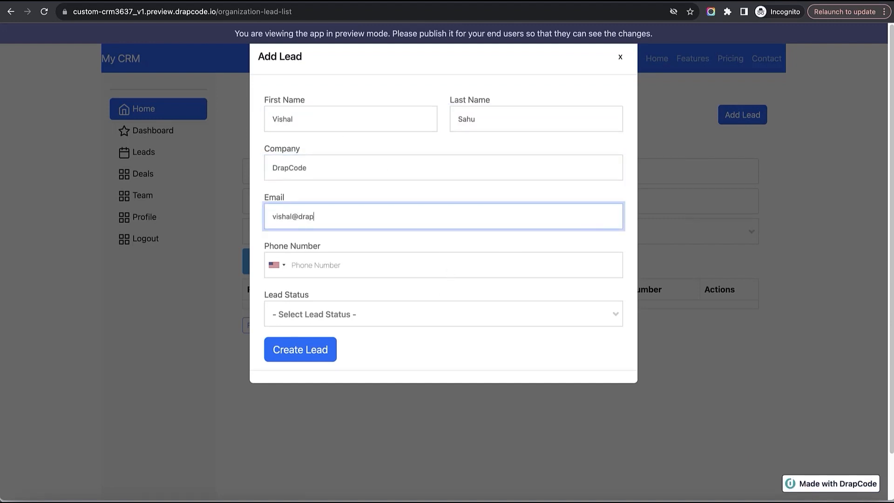
- Enter the lead's phone number, set Lead Status to Hot Lead and create the lead
key("Tab")
type("9090909090")
key("Tab")
left_click(389, 316)
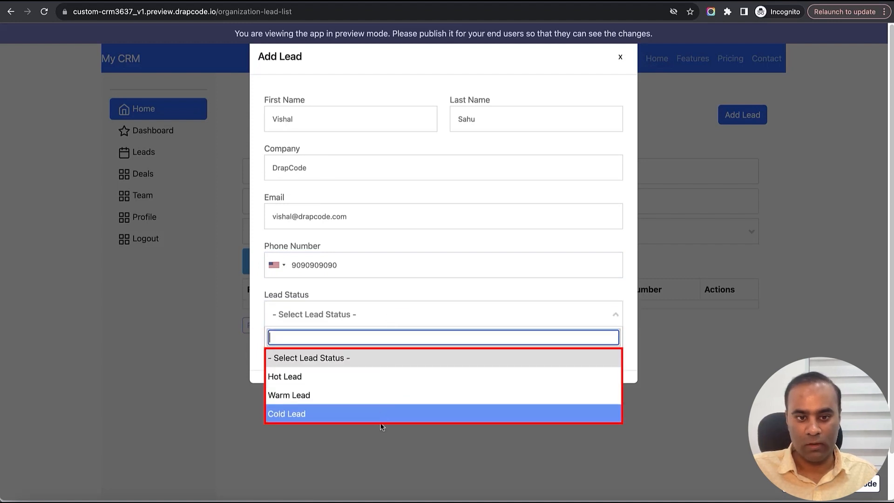
left_click(373, 382)
left_click(408, 282)
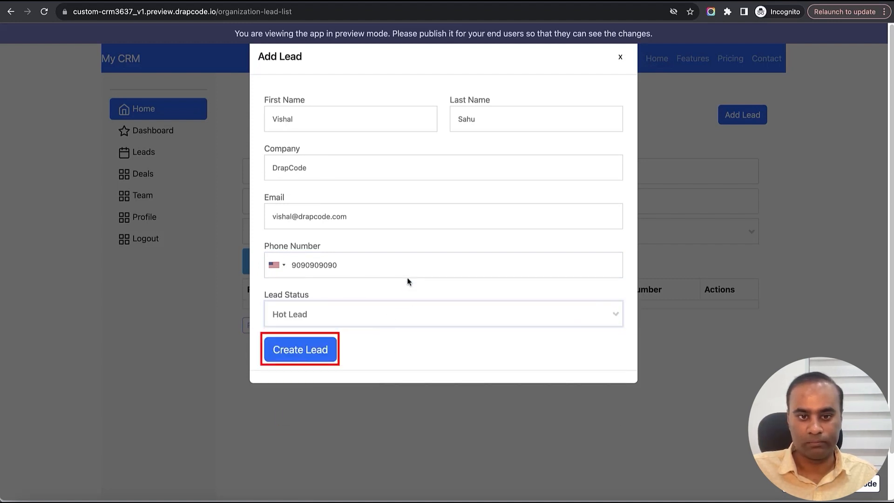
left_click(312, 352)
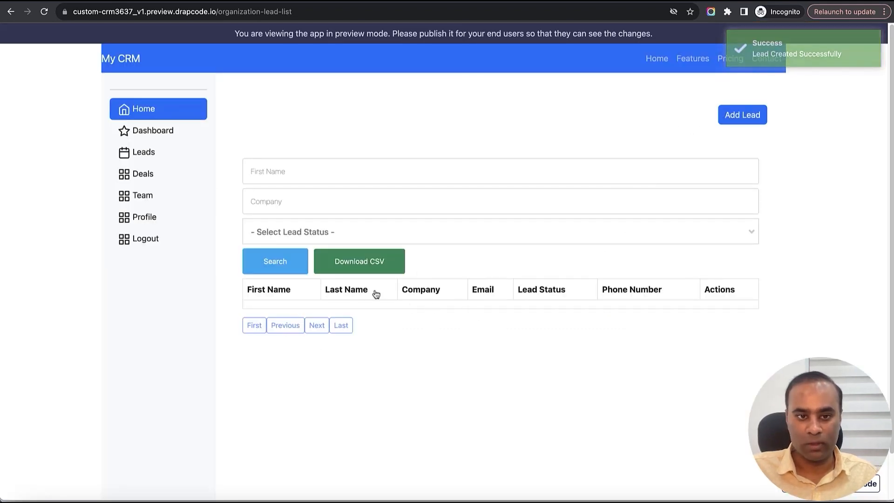
- Reload the lead list preview and check the table row for the new lead
left_click(44, 13)
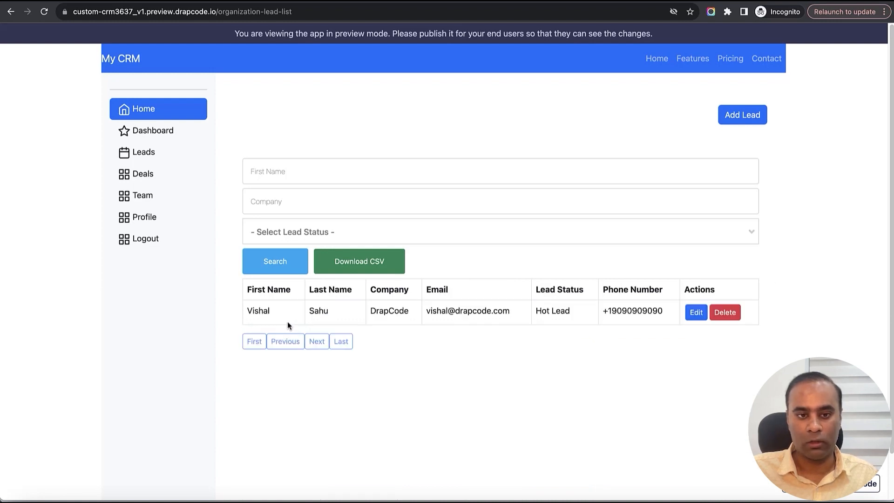
mouse_move(287, 322)
left_mouse_down()
mouse_move(505, 325)
mouse_move(574, 371)
left_mouse_up()
left_click(574, 372)
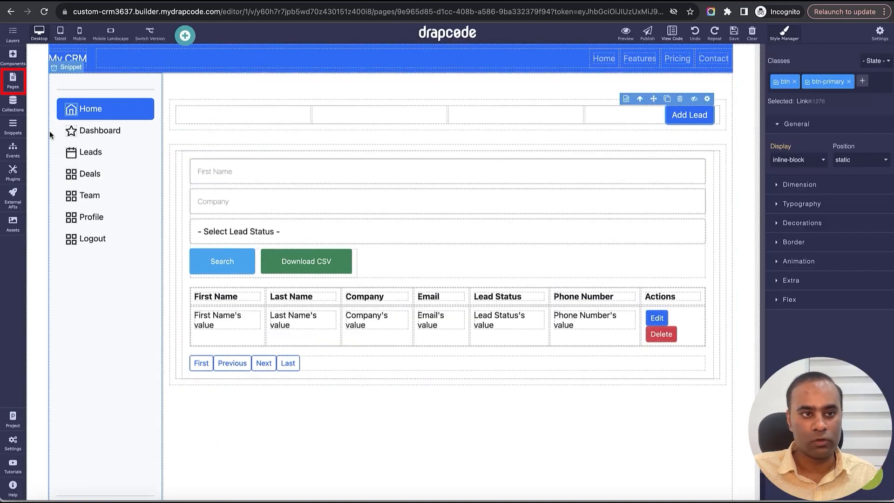
- Start a new page in the builder and name it Organization Deals List
left_click(12, 80)
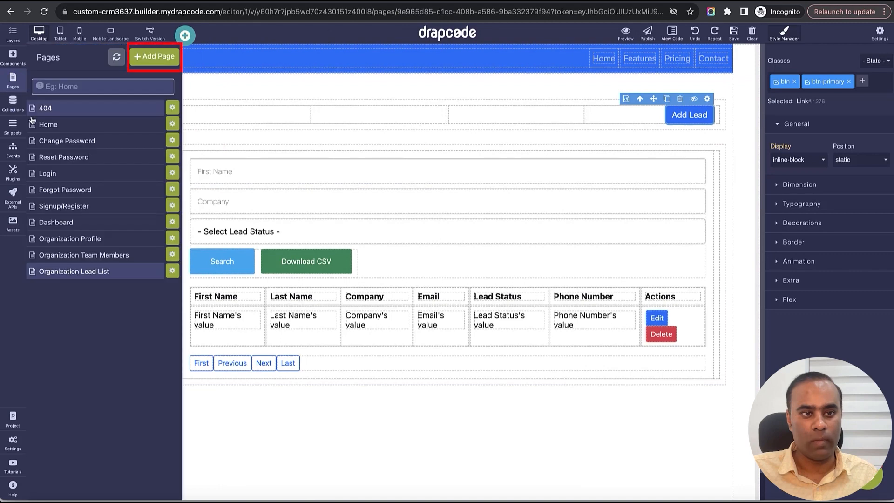
left_click(157, 60)
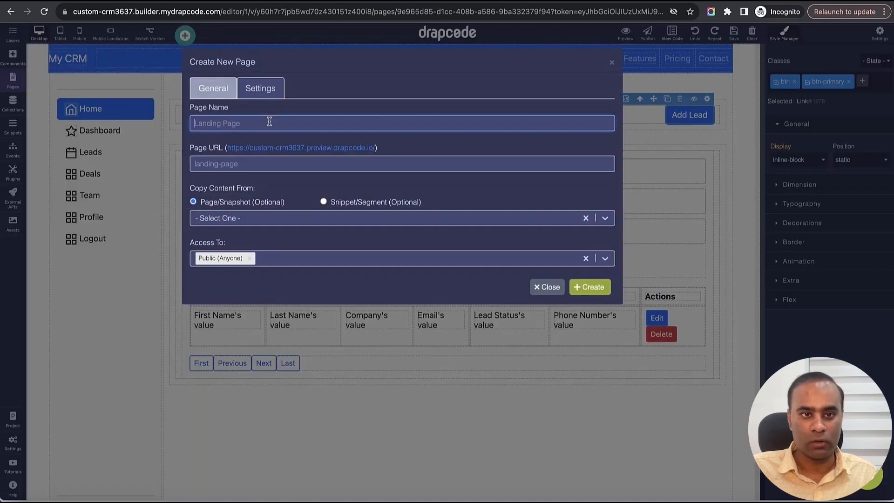
type("Organizat")
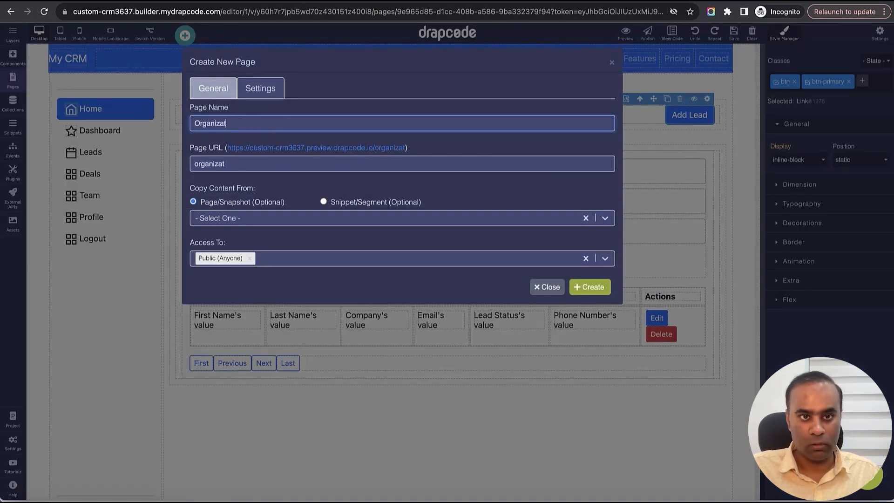
type("ion Deals Li")
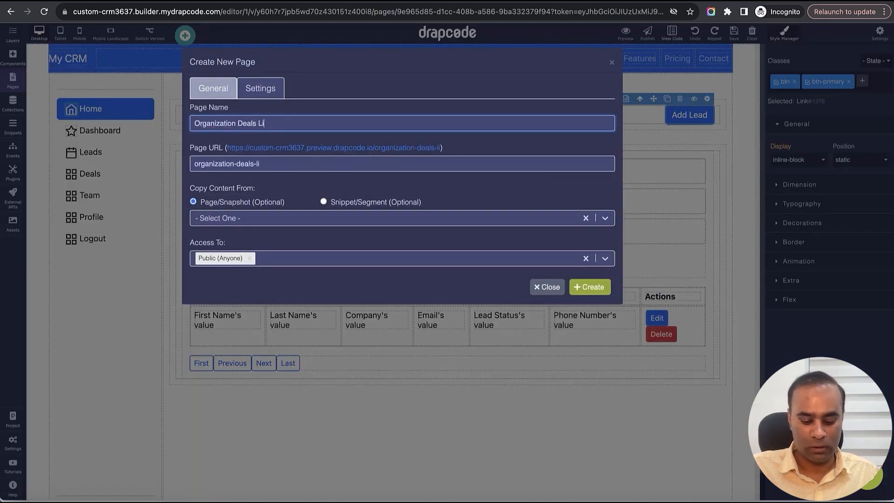
type("st")
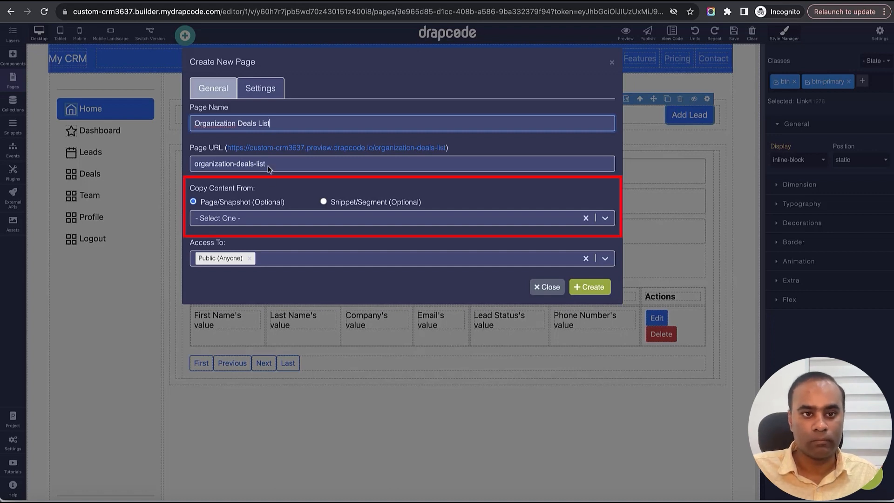
- Set the new page to copy its content from the existing Organization Lead List page
left_click(275, 219)
left_click(269, 261)
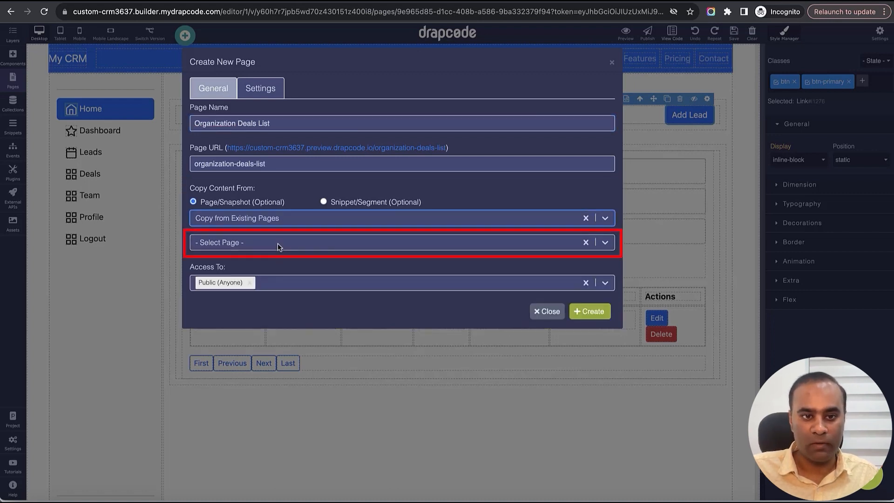
left_click(278, 244)
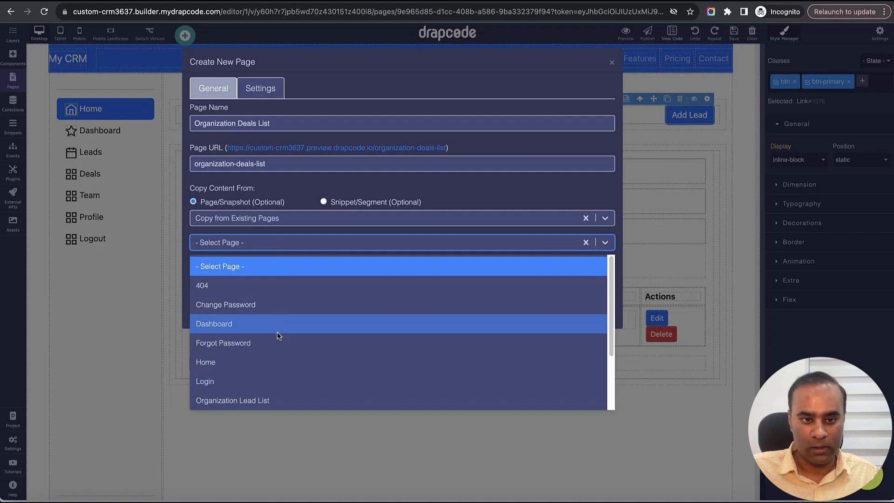
scroll(277, 331, "down", 1)
left_click(278, 379)
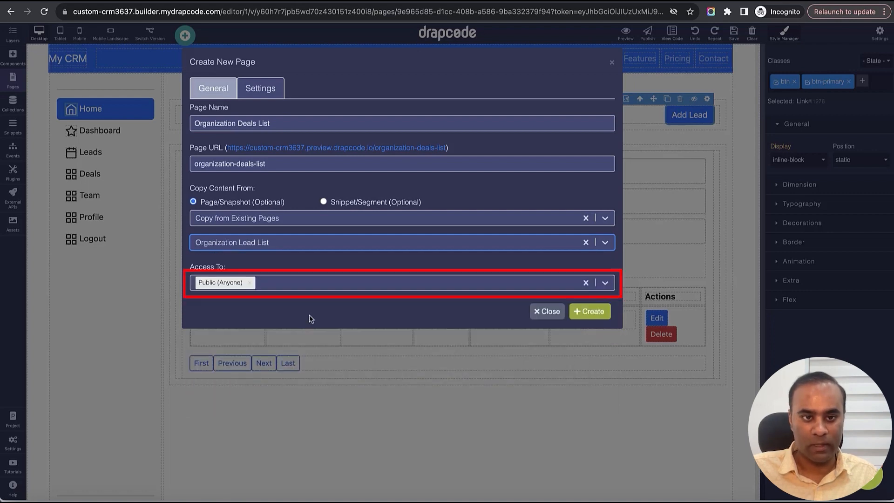
- Grant page access to users with the Organization Admin and Organization Employee roles and create the page
left_click(297, 284)
left_click(298, 321)
left_click(337, 285)
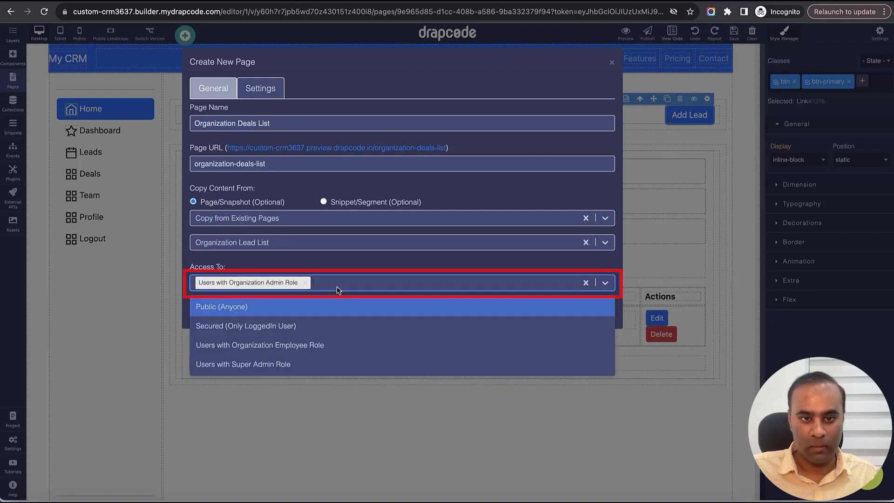
left_click(336, 343)
left_click(598, 313)
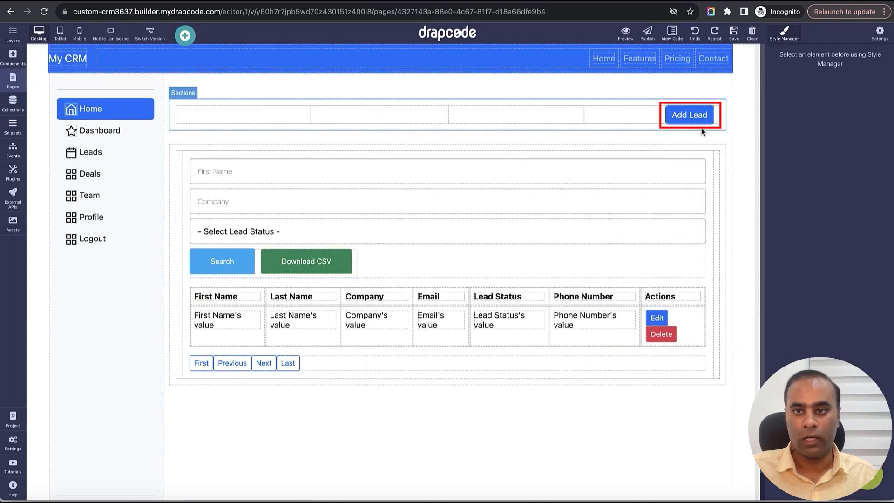
- Change the Add Lead link's text to Add Deal on the Organization Deals List page and save the page
left_click(699, 120)
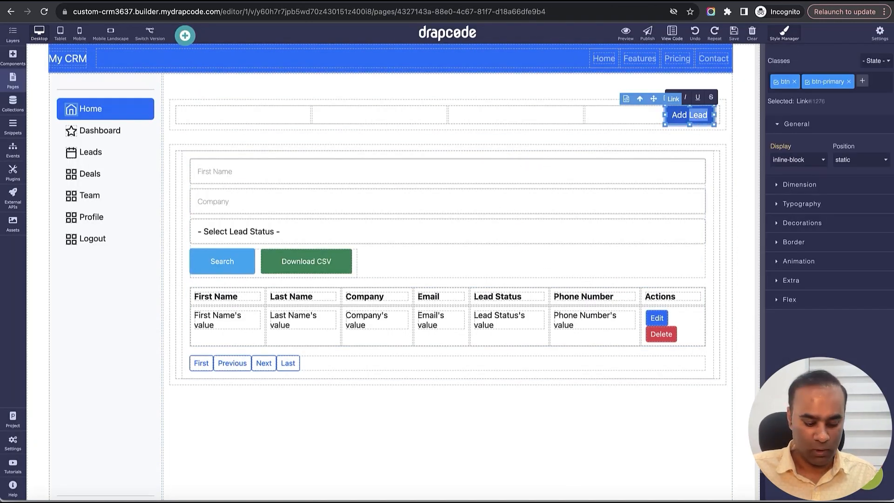
type("Deal")
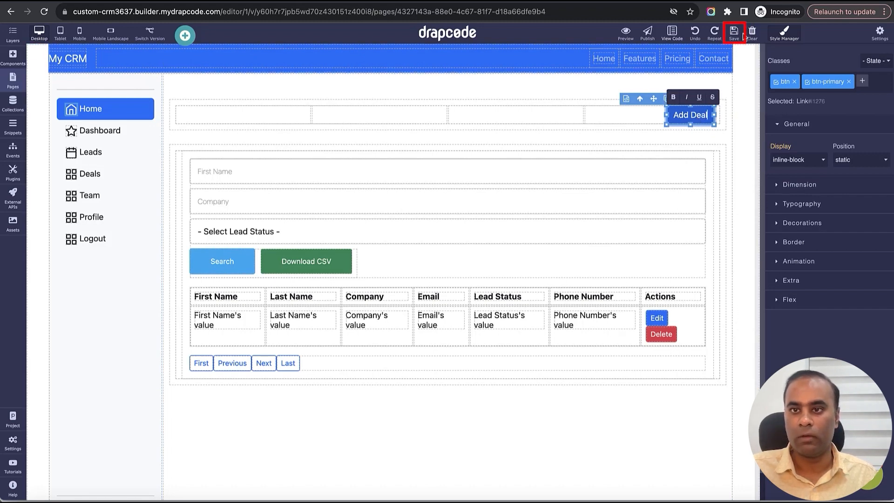
left_click(739, 35)
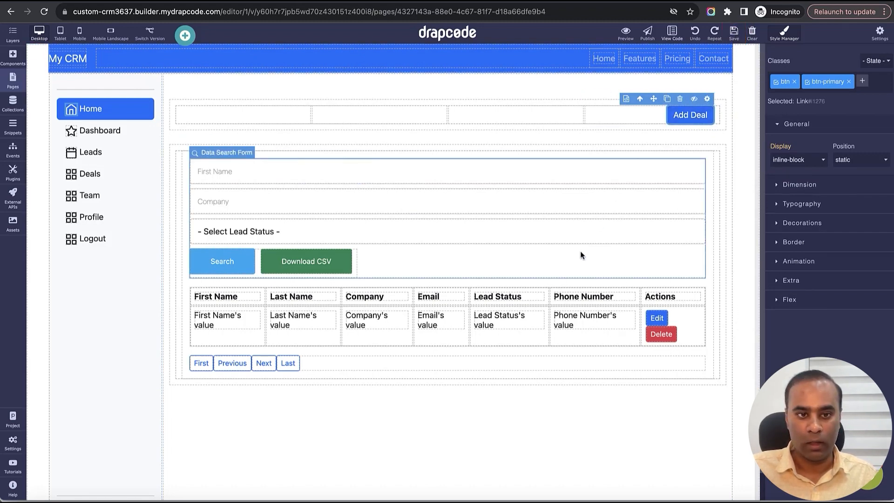
- Delete the column containing the copied lead search form and table, keeping its row
left_click(716, 253)
left_click(688, 149)
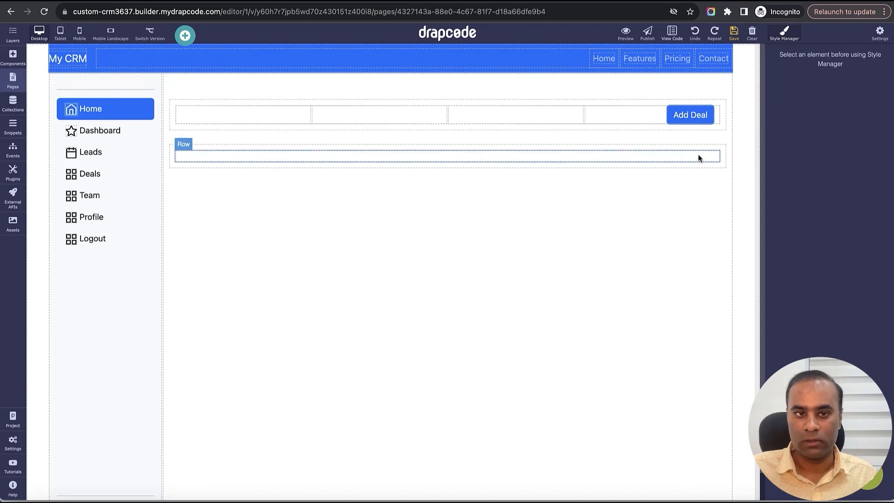
- Add a column to the empty row below Add Deal and set its extra smaller mobiles width to 25% of Row Width (3/12)
left_click(698, 155)
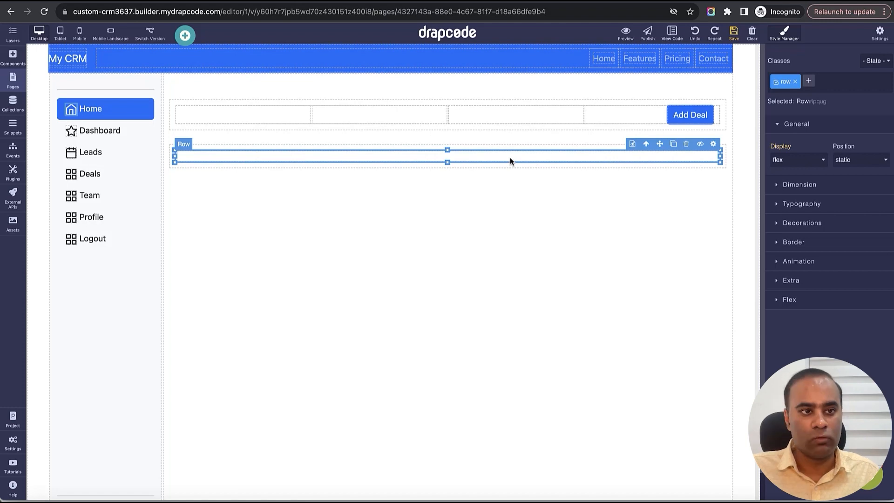
left_click(13, 61)
left_click(58, 58)
type("colu")
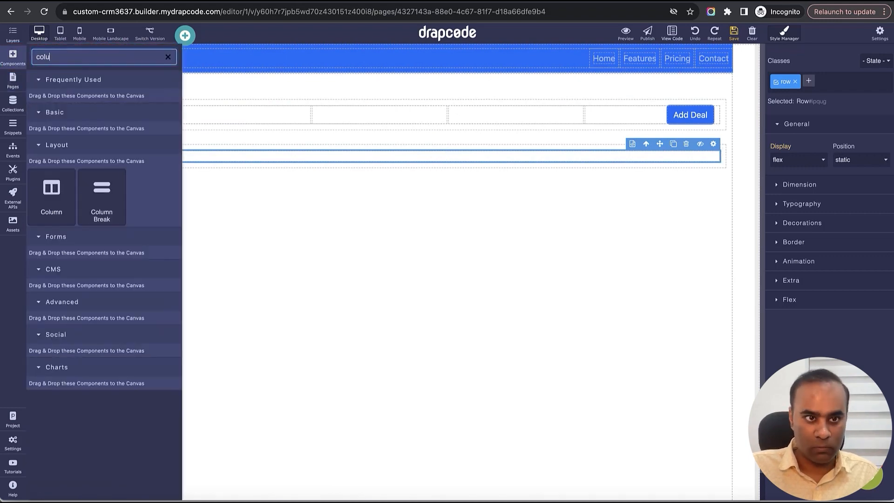
left_click_drag(51, 195, 255, 160)
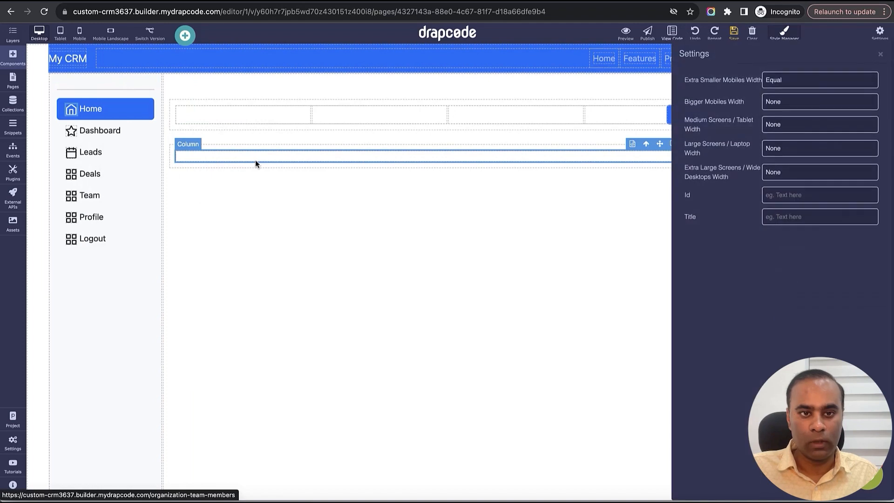
left_click(800, 85)
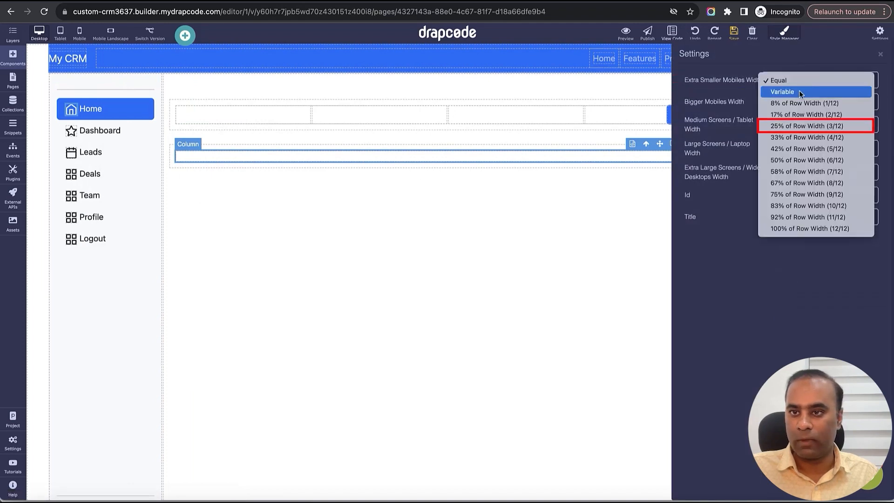
left_click(808, 130)
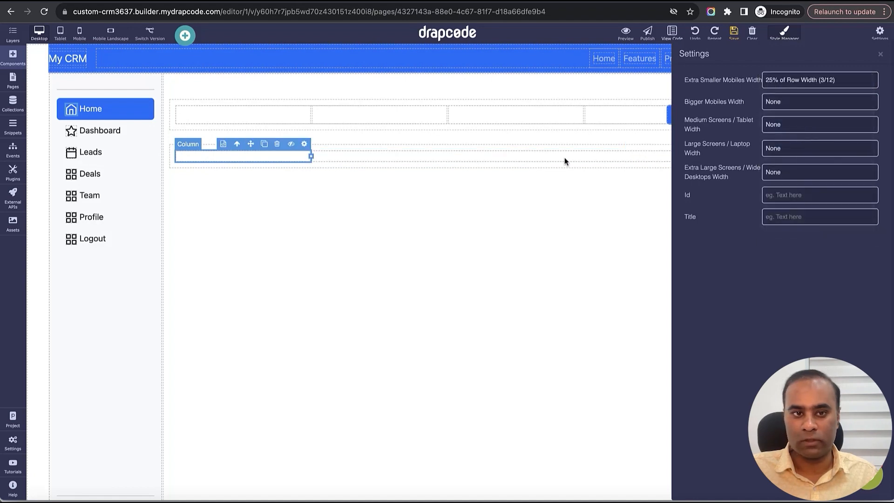
- Duplicate the 25% column three times to fill the row with four columns
left_click(264, 145)
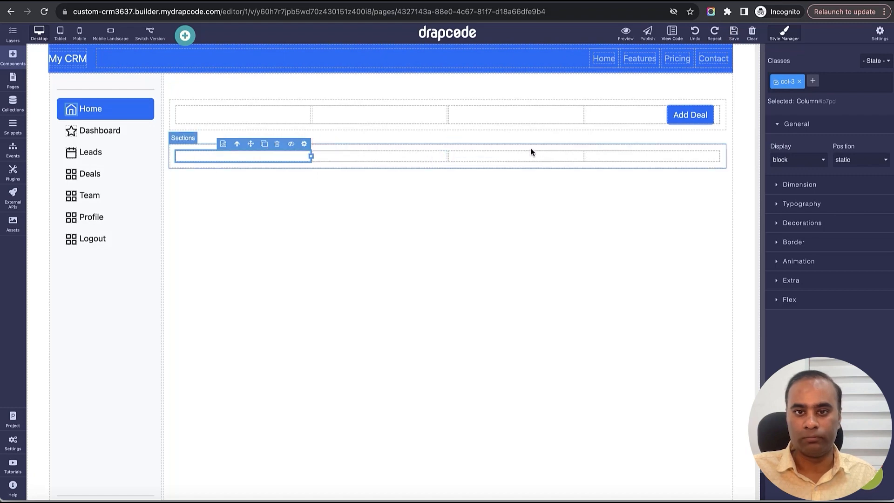
left_click(405, 153)
left_click(588, 161)
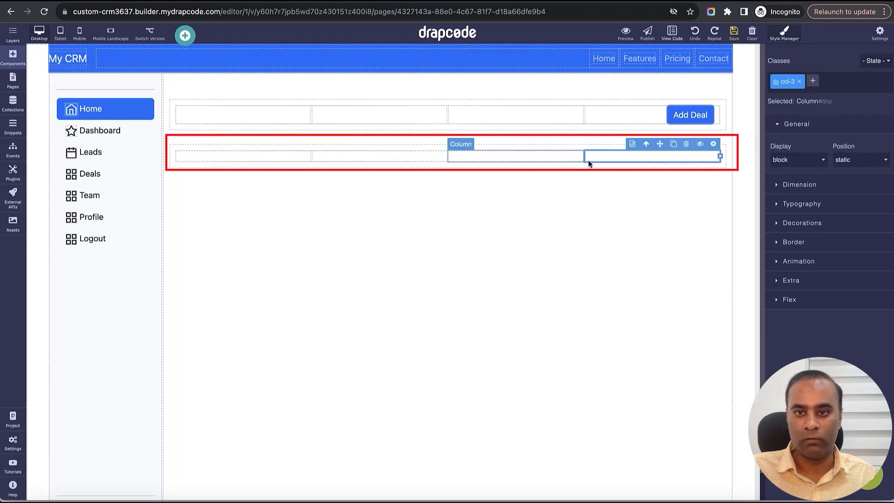
- Add a heading to the first of the four columns and set its text to Qualified
left_click(281, 158)
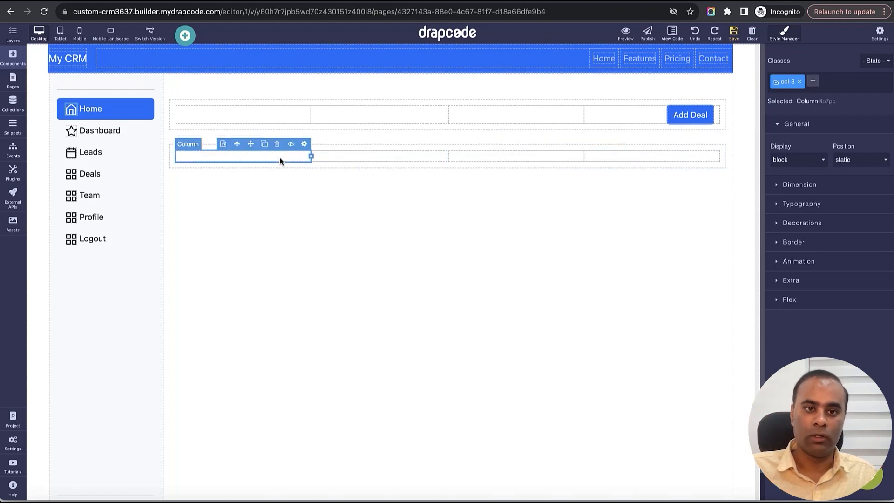
left_click(12, 56)
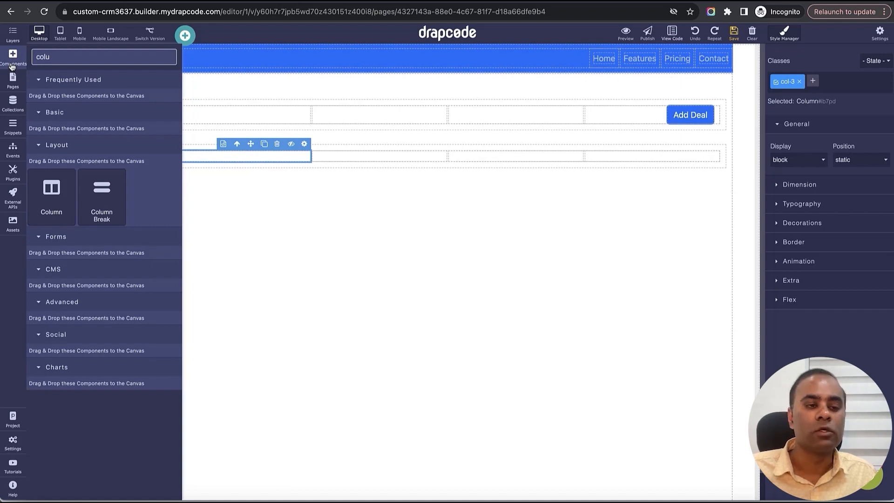
double_click(51, 58)
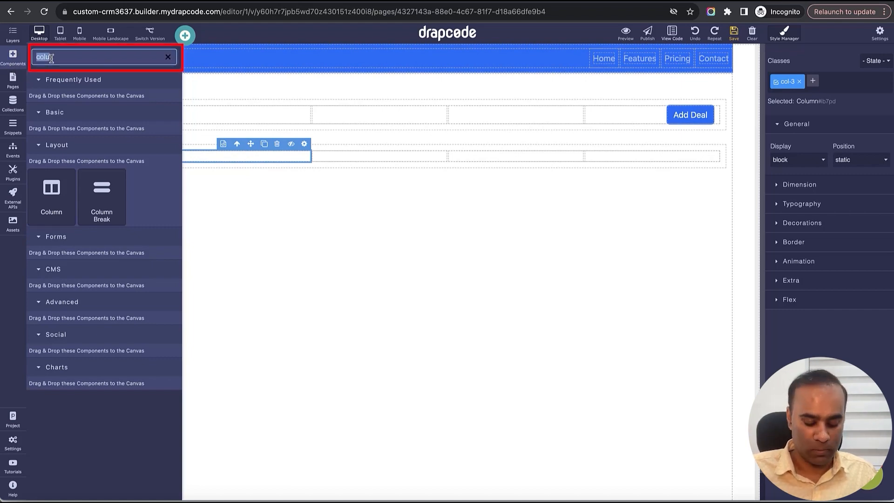
type("head")
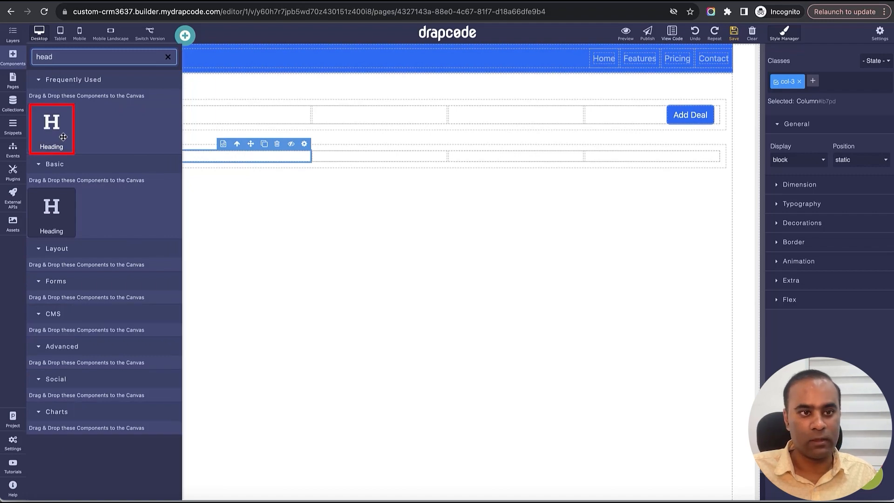
left_click_drag(63, 136, 237, 160)
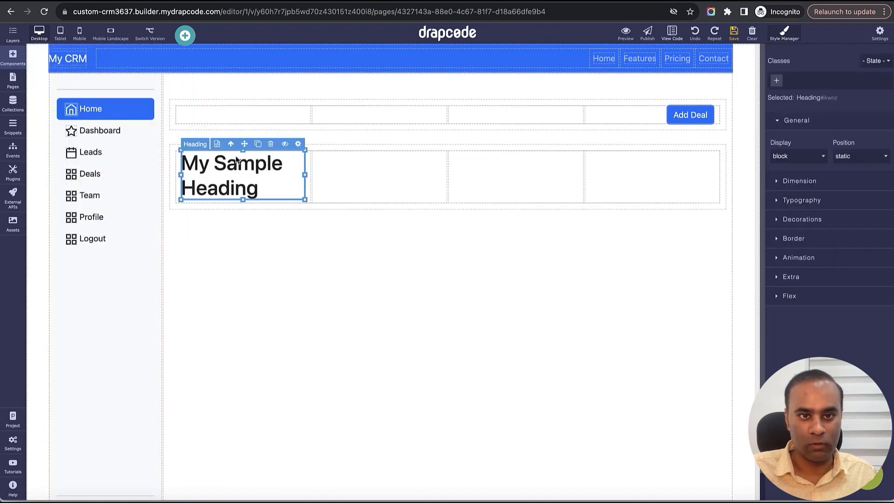
triple_click(264, 165)
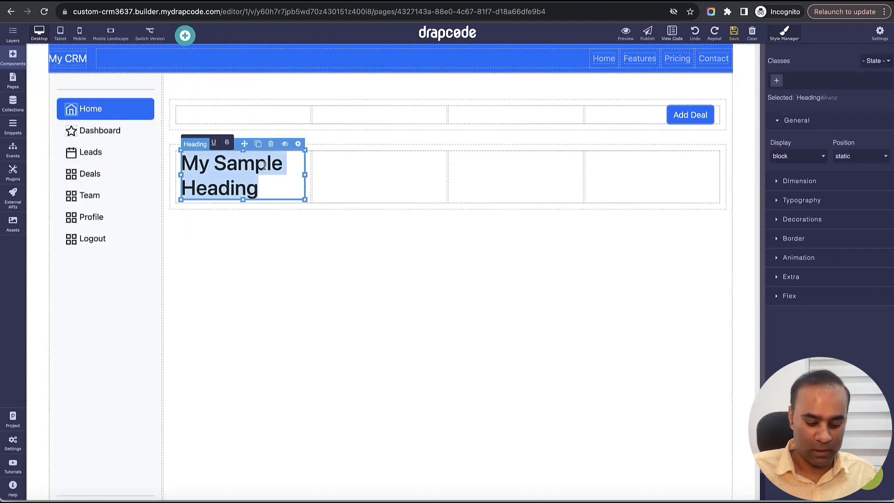
type("Qualified")
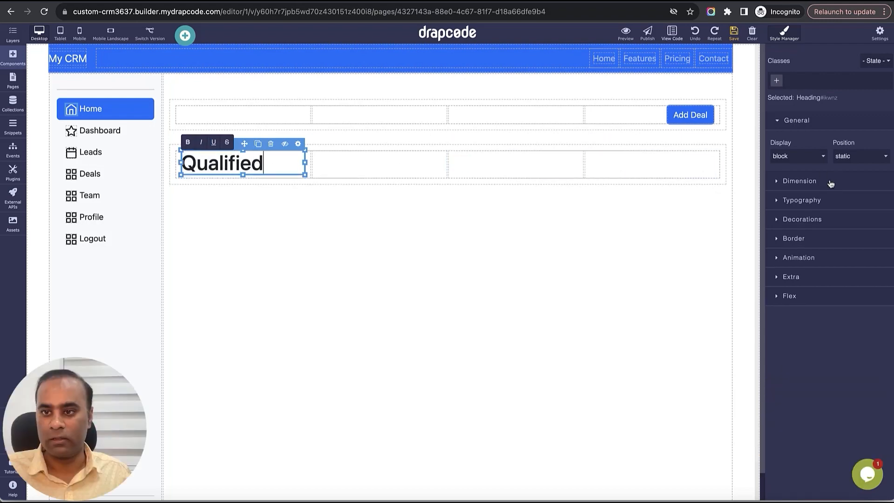
- Set the Qualified heading's font size to 24 px
left_click(799, 181)
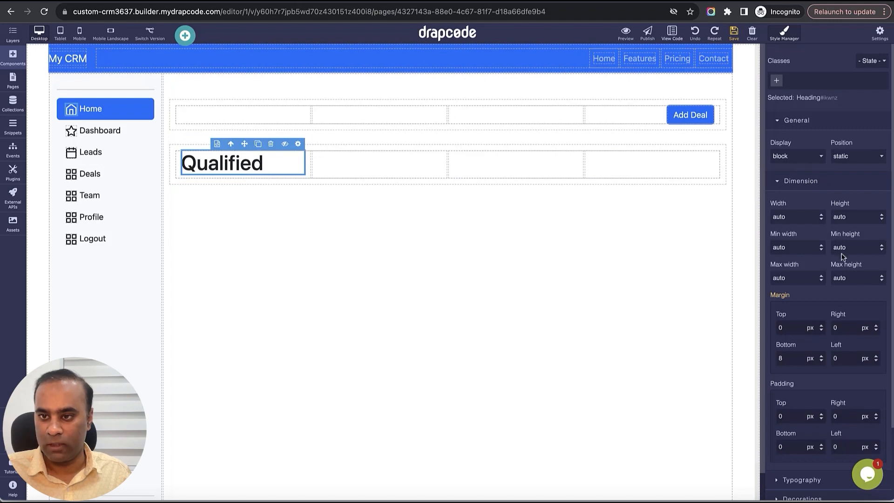
scroll(838, 320, "down", 2)
left_click(824, 407)
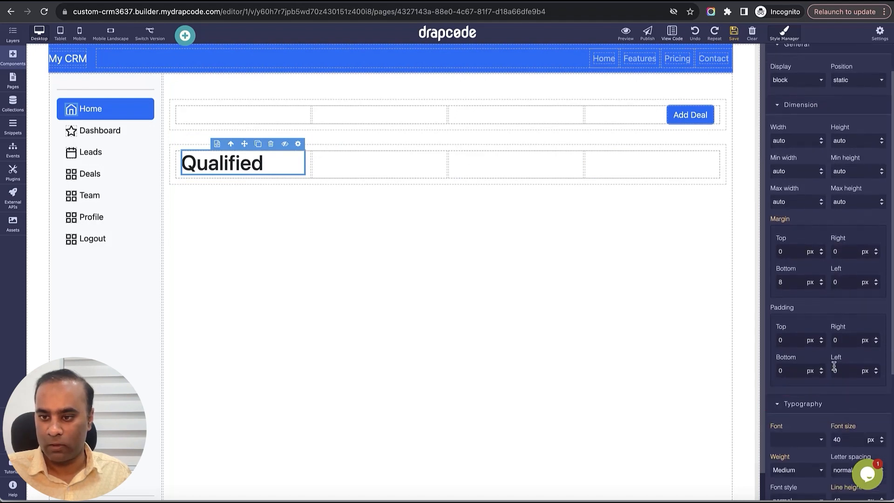
scroll(834, 367, "down", 5)
double_click(850, 243)
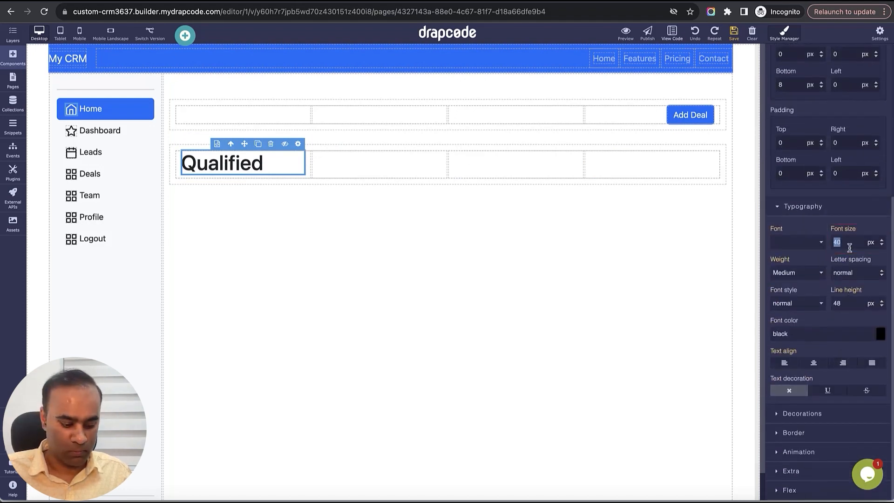
type("20")
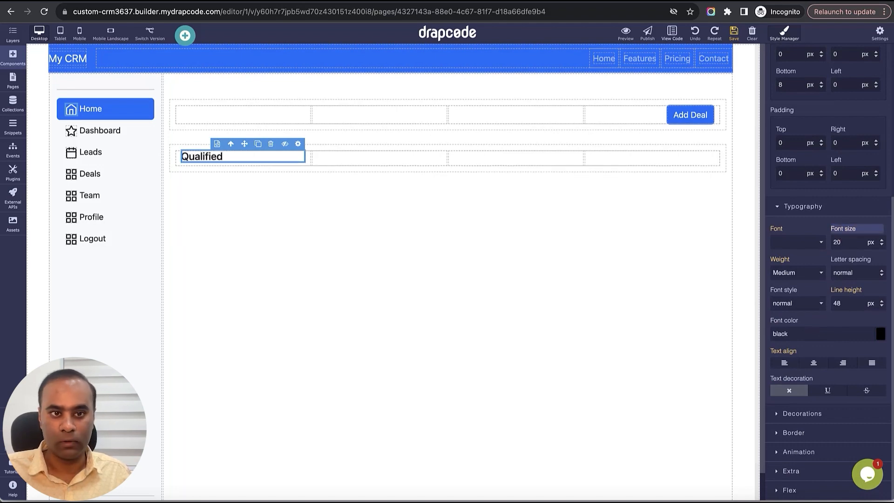
double_click(848, 246)
type("24")
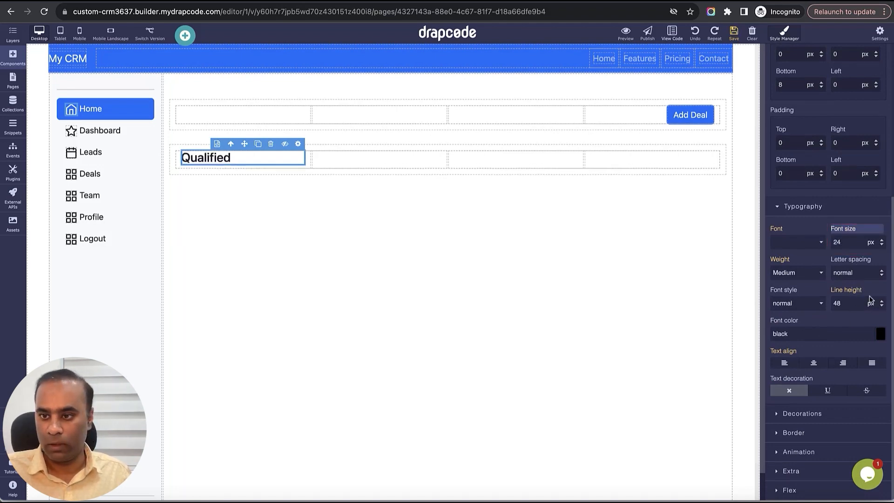
- Try several fonts on the Qualified heading, choose Aladin, and center the heading text
left_click(810, 243)
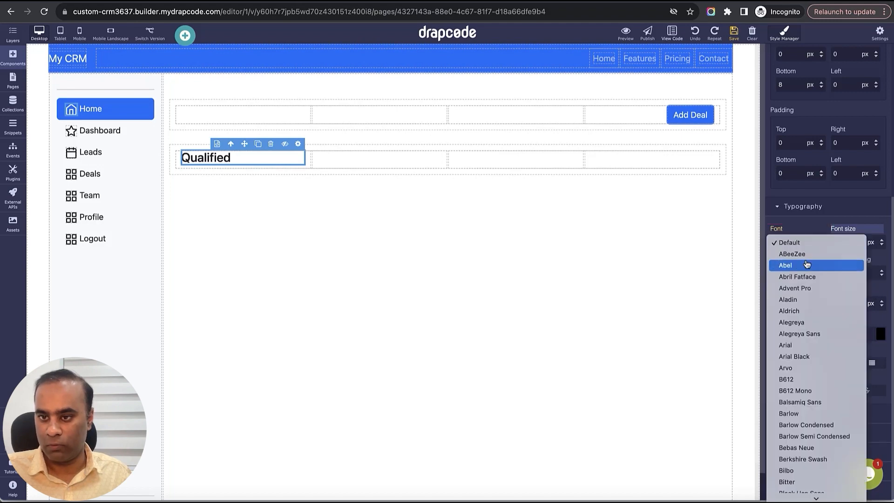
left_click(809, 264)
left_click(798, 243)
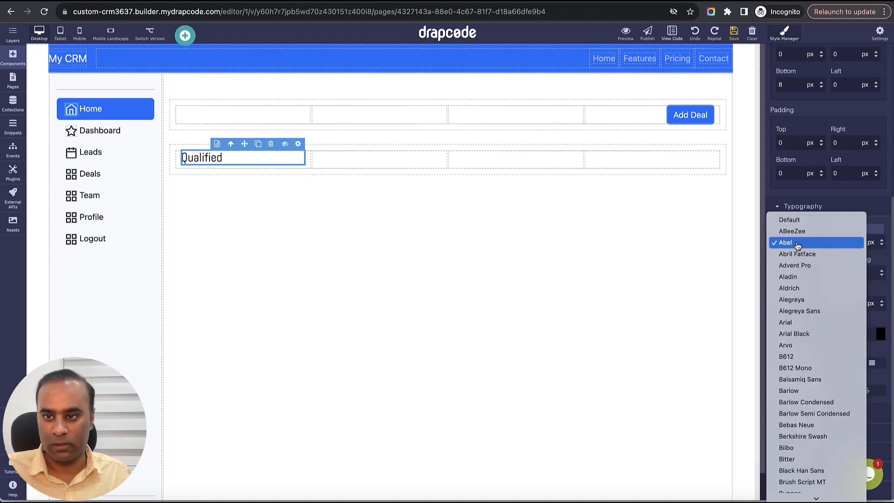
left_click(798, 253)
left_click(797, 247)
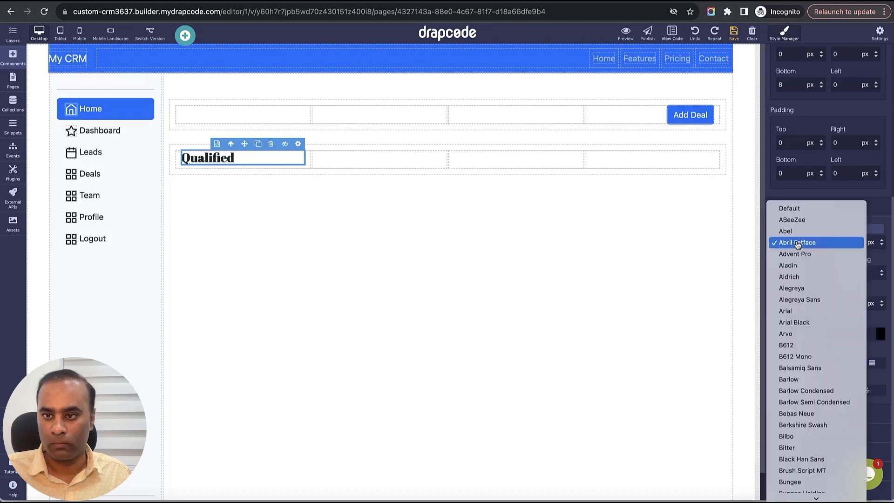
left_click(800, 255)
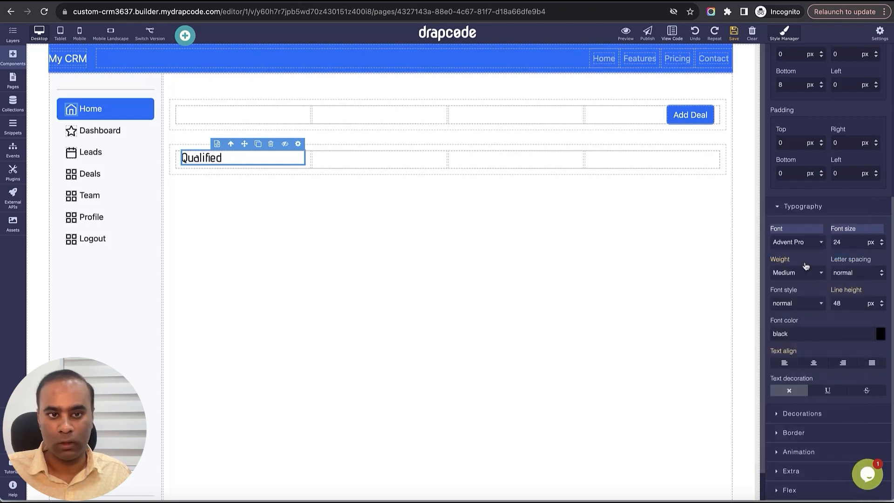
left_click(807, 247)
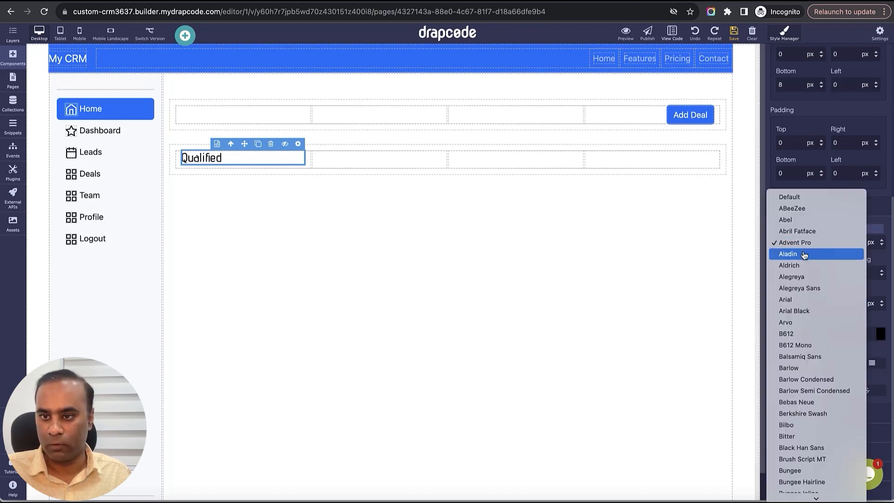
left_click(805, 254)
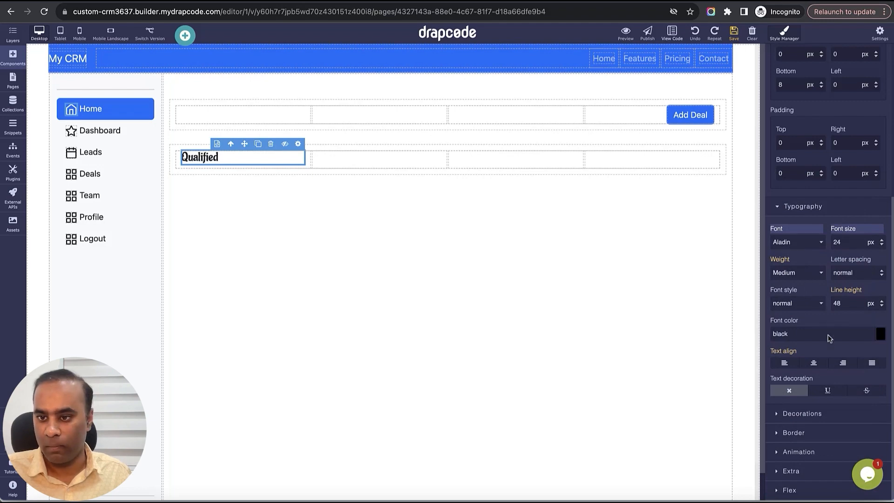
left_click(815, 367)
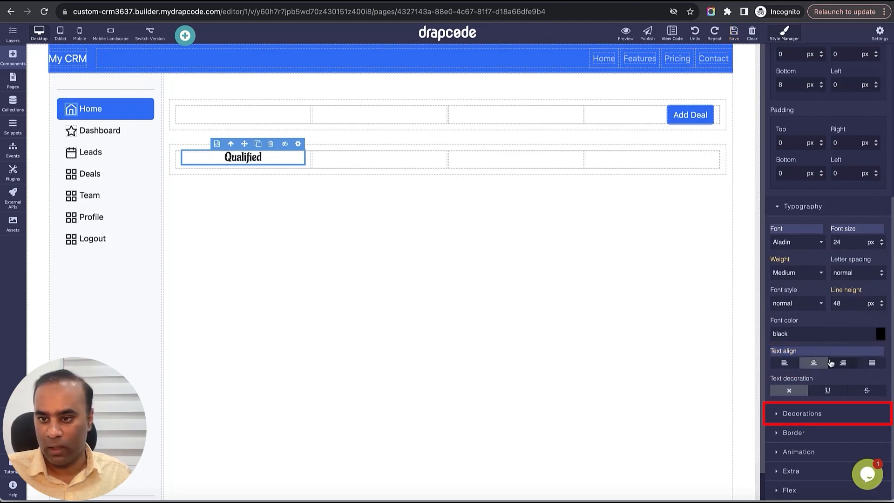
- Give the Qualified heading a light yellow background color, #efda6f
left_click(829, 414)
scroll(832, 381, "down", 2)
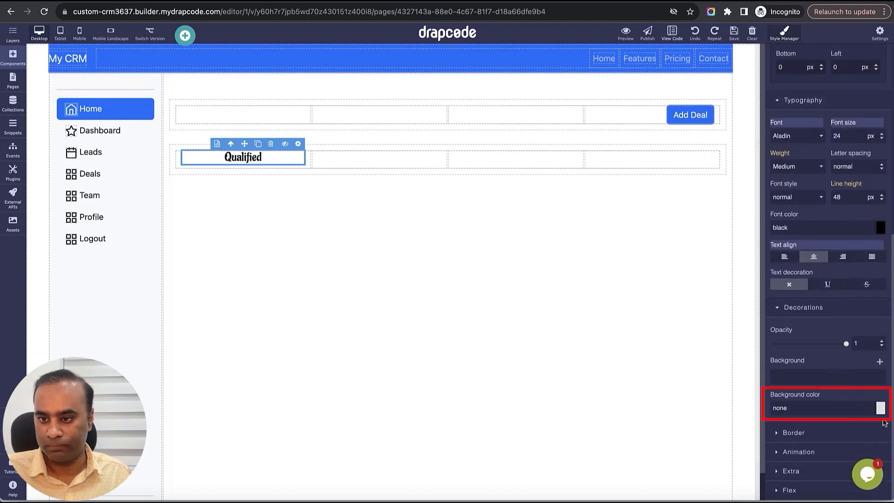
left_click(880, 408)
left_click(885, 310)
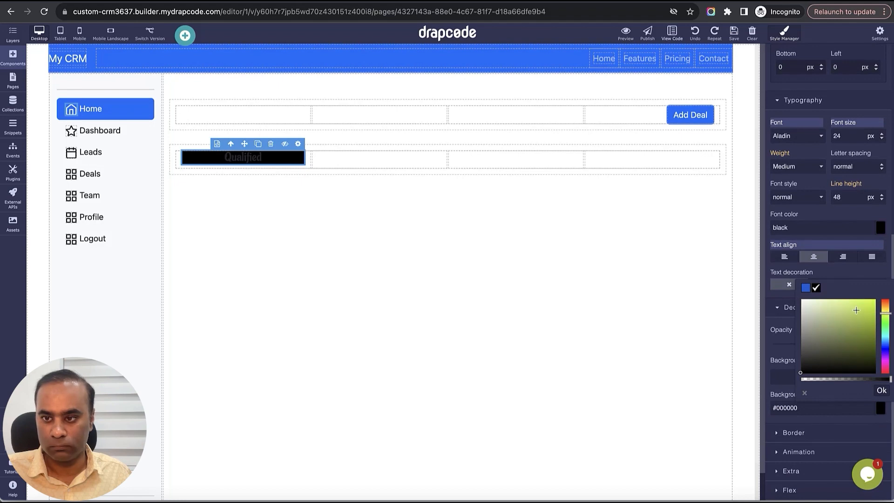
left_click_drag(857, 310, 885, 307)
left_click(841, 304)
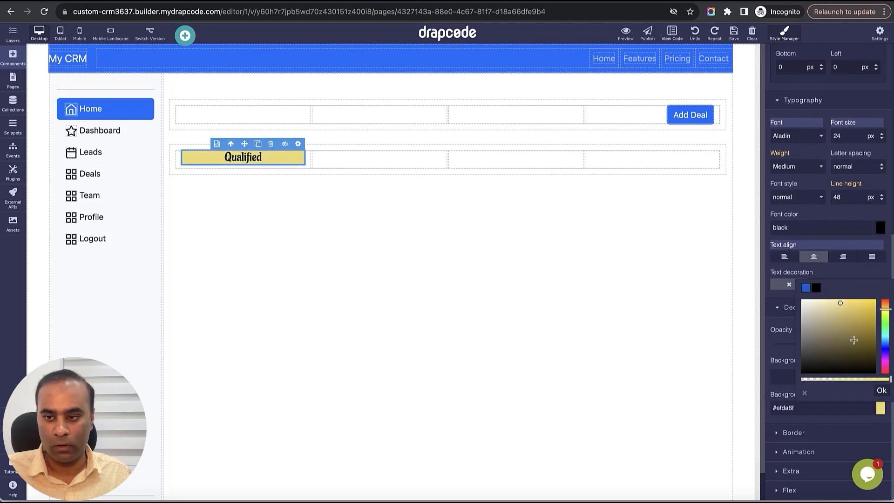
left_click(882, 392)
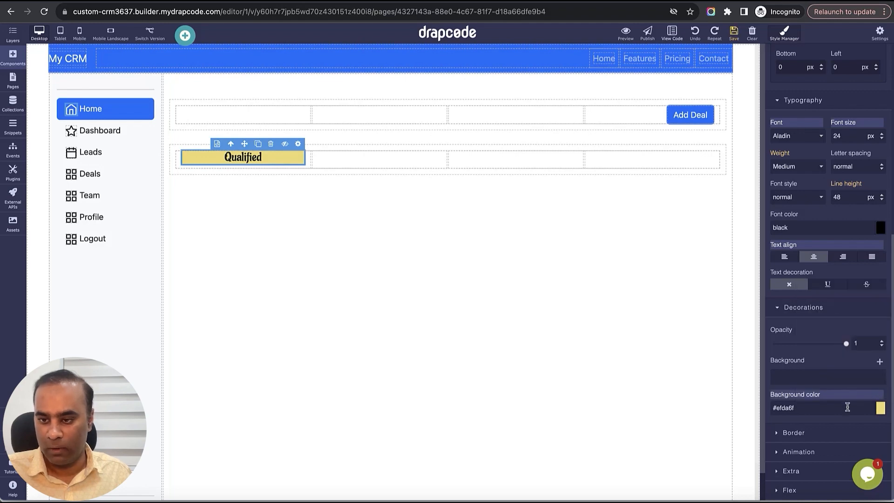
- Set the Qualified heading's border radius to 2 px on all sides
left_click(794, 433)
scroll(817, 440, "down", 6)
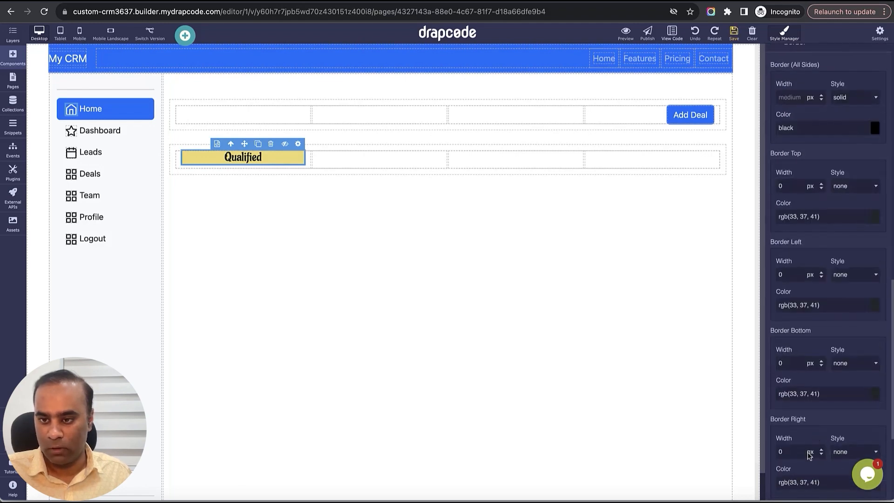
scroll(810, 456, "down", 4)
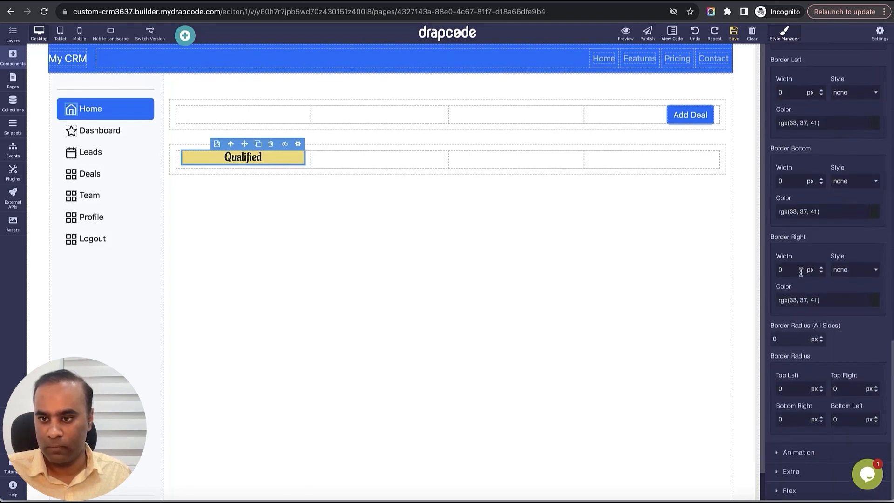
scroll(801, 347, "up", 1)
double_click(797, 339)
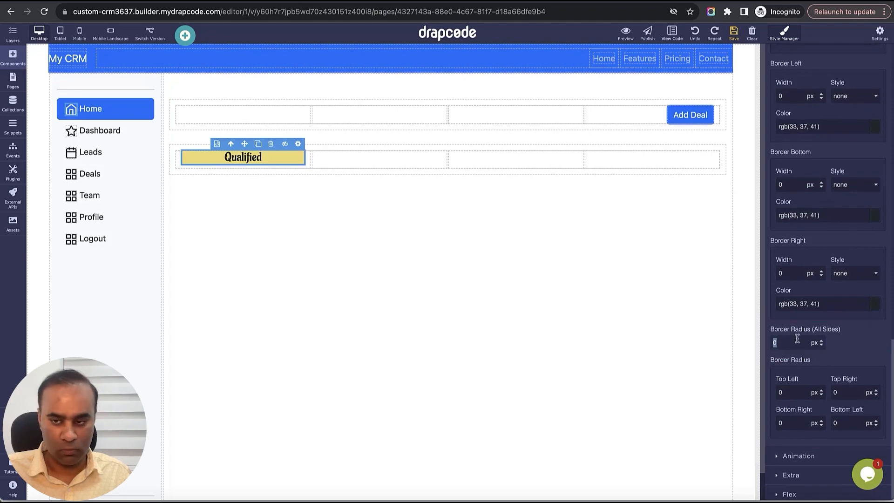
key("Return")
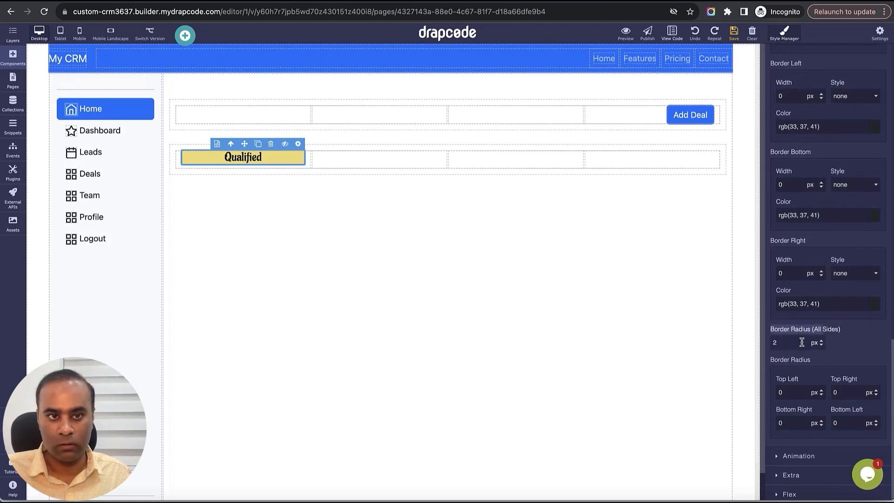
scroll(812, 396, "down", 1)
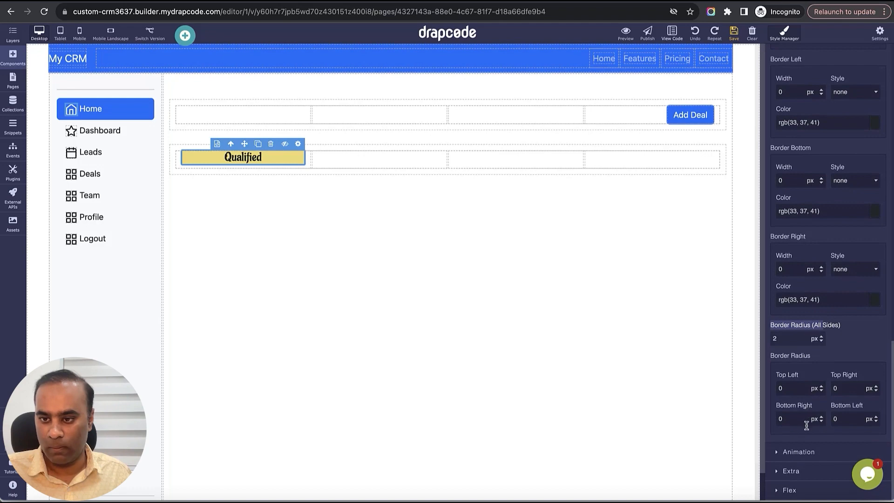
- Give the Qualified heading a 1 px border width and a 15 px border radius on all sides, and save the page
scroll(803, 340, "up", 5)
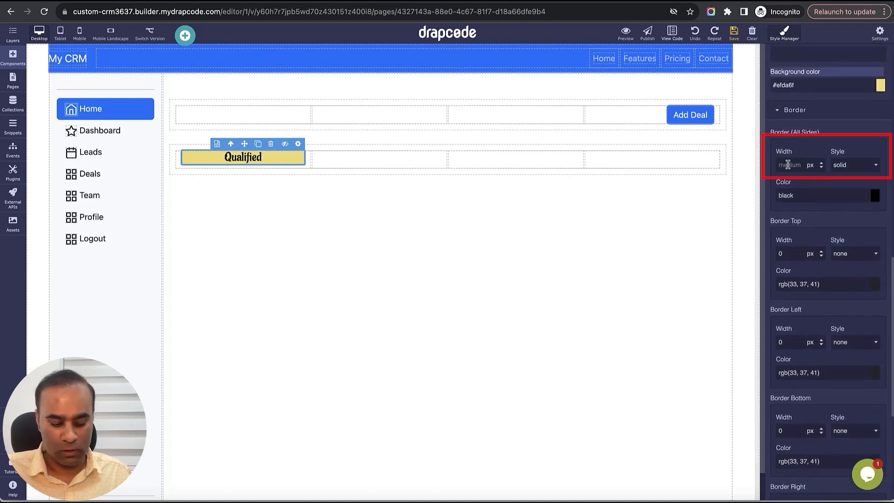
left_click(788, 165)
type("1")
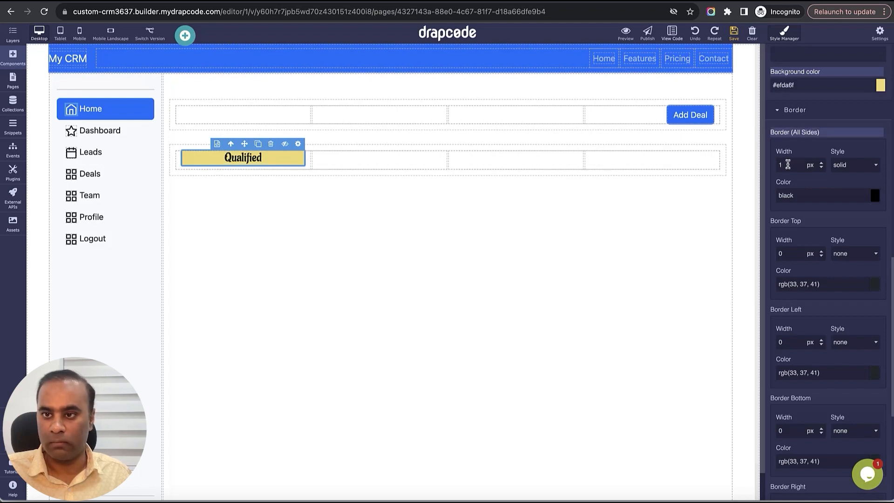
scroll(828, 261, "down", 5)
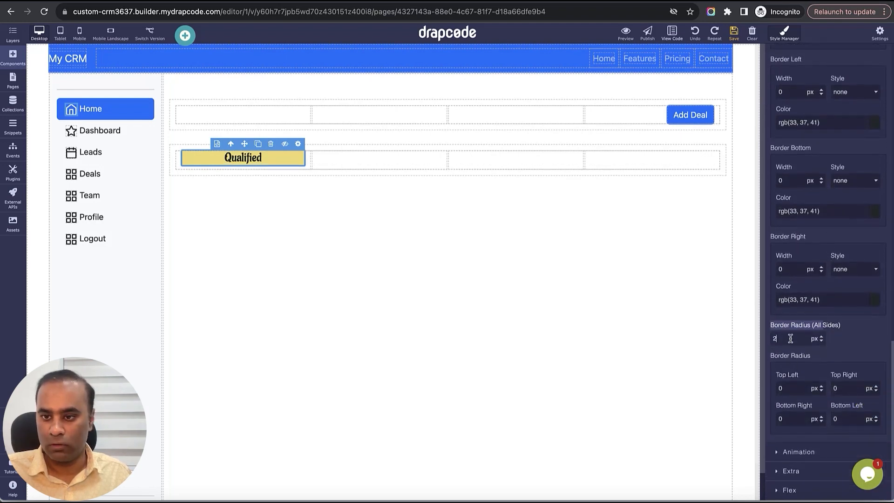
type("1")
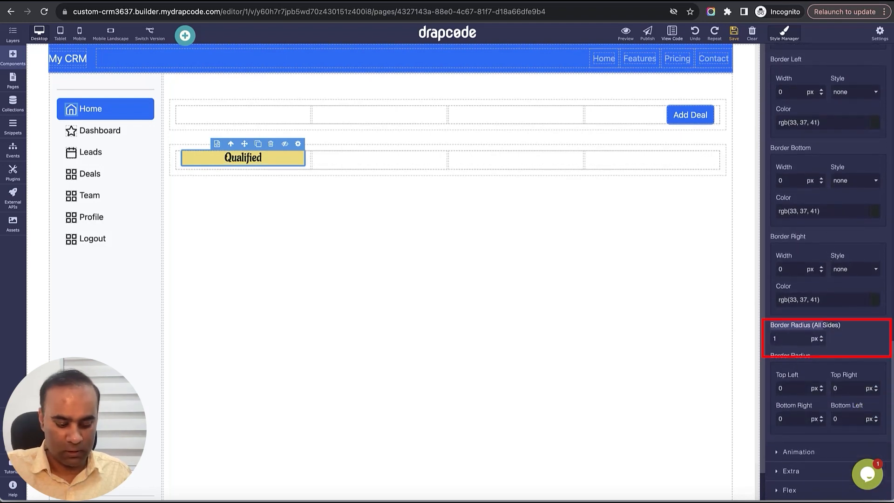
type("5")
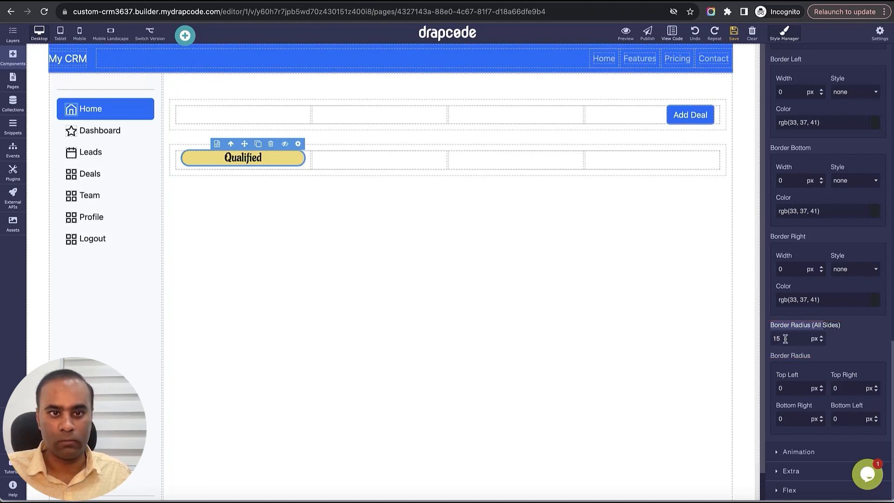
left_click(734, 32)
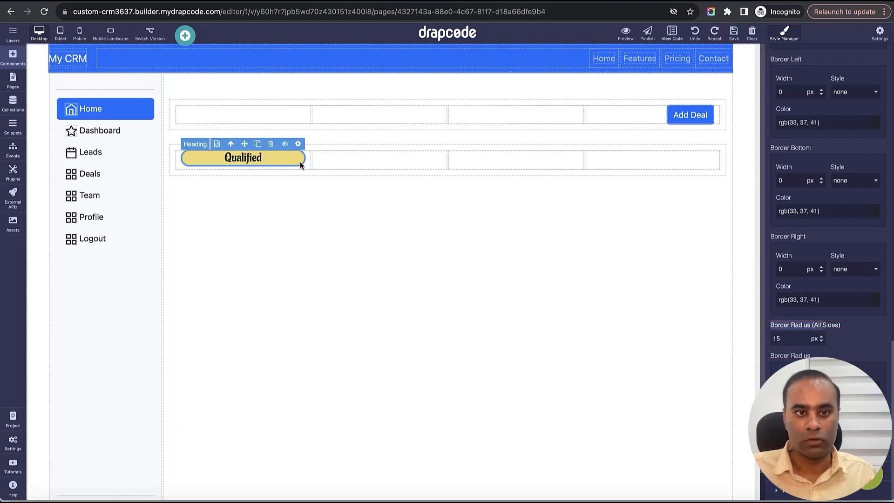
- Duplicate the Qualified heading into the second column and change its text to Discovery
left_click(259, 145)
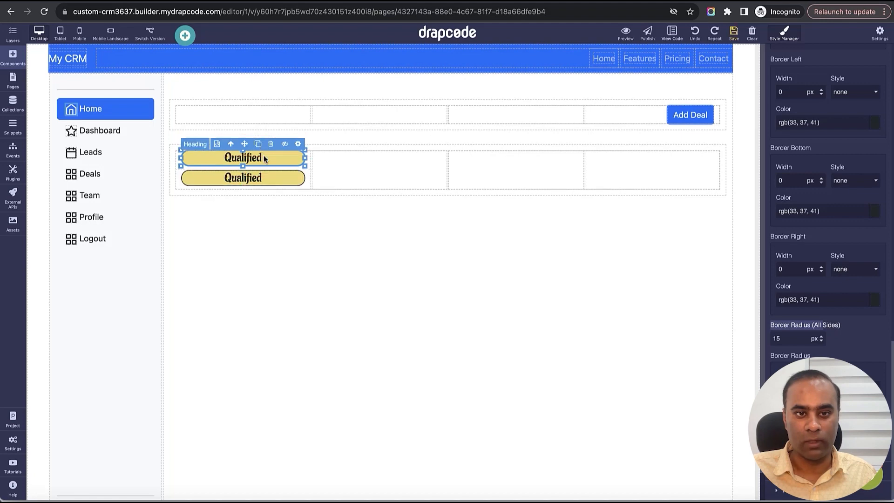
left_click_drag(262, 179, 322, 182)
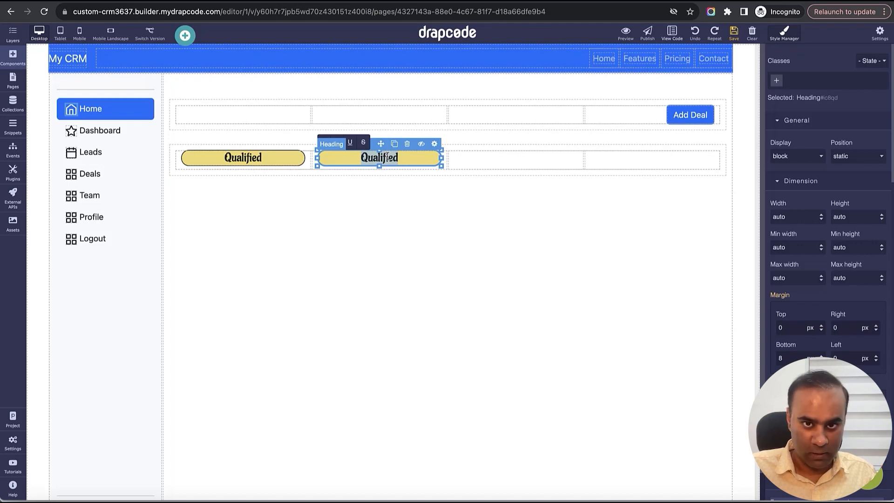
type("Discovery")
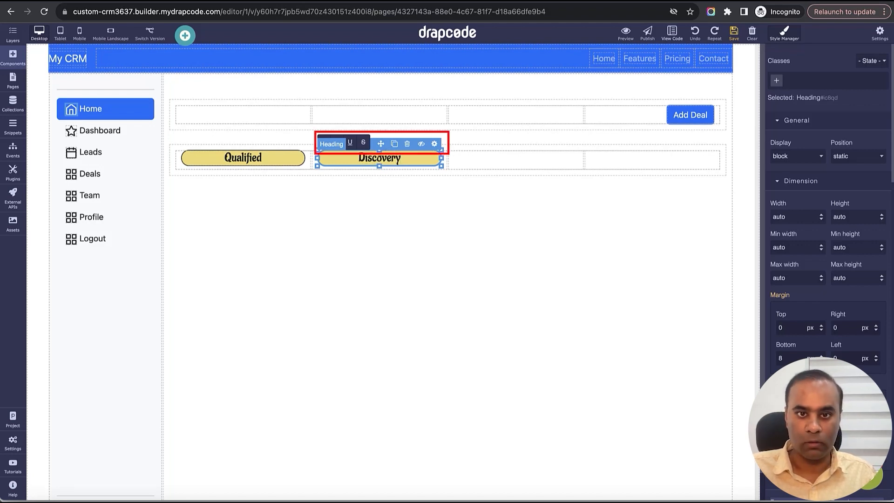
- Duplicate the Discovery heading into the third column and change its text to Demo
left_click(395, 143)
left_click_drag(401, 178, 487, 164)
double_click(510, 159)
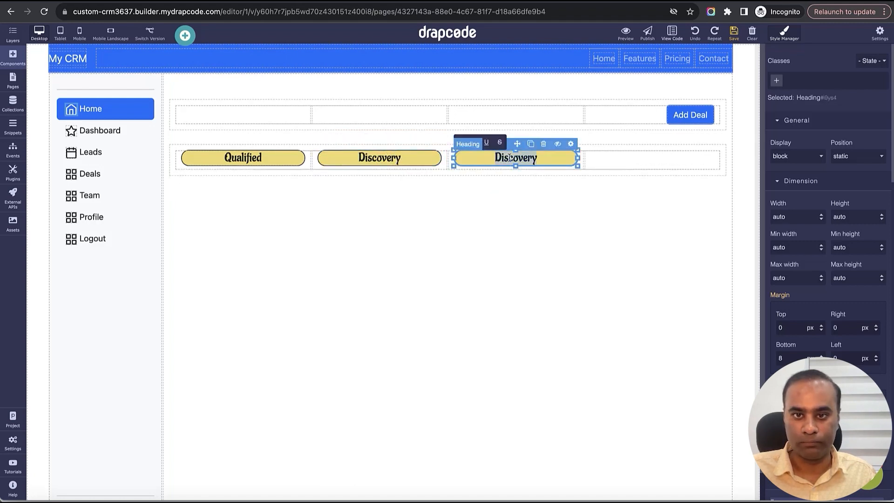
type("Demo")
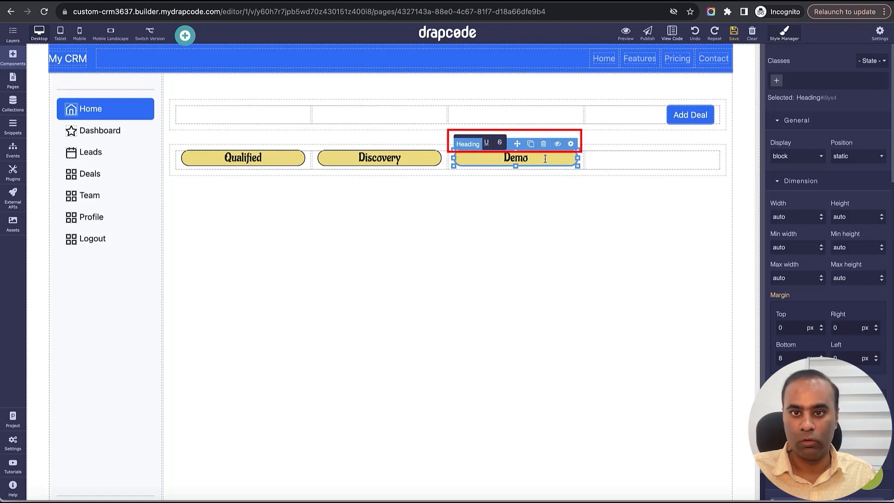
- Duplicate the Demo heading into the fourth column, change its text to Negotiation, and save the page
left_click(530, 144)
left_click_drag(538, 169, 610, 164)
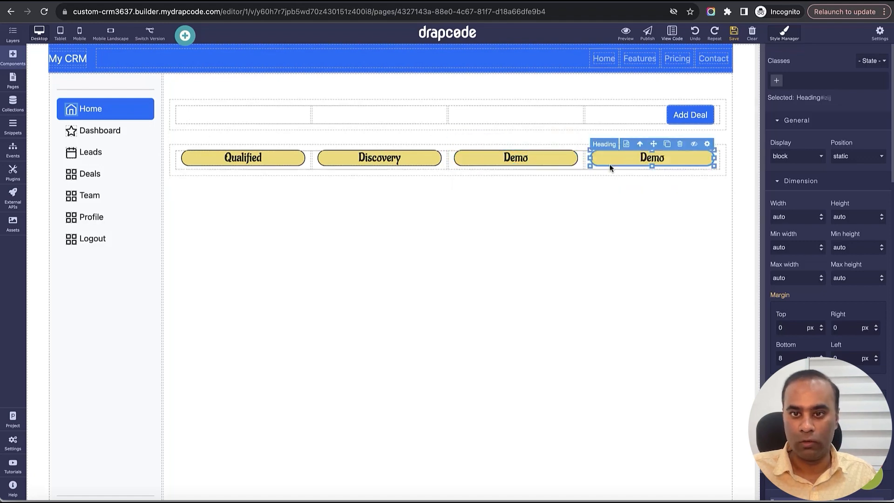
double_click(649, 160)
type("negotiation")
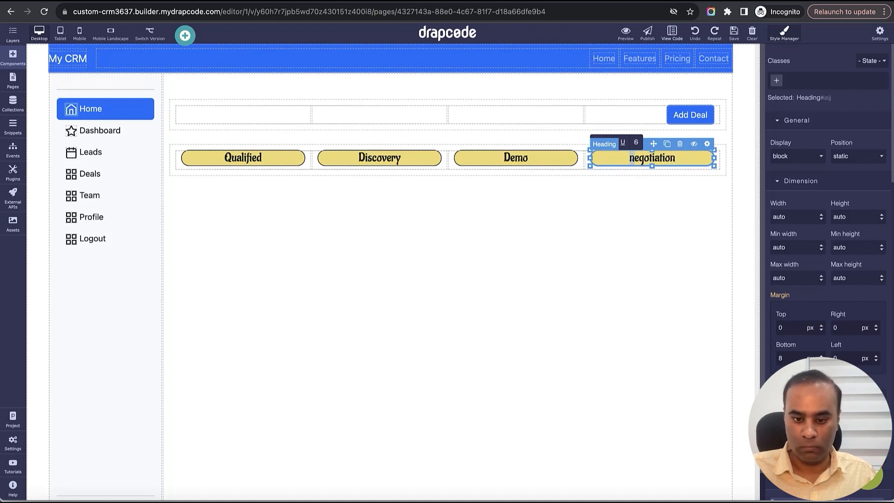
key("BackSpace")
type("N")
left_click(666, 198)
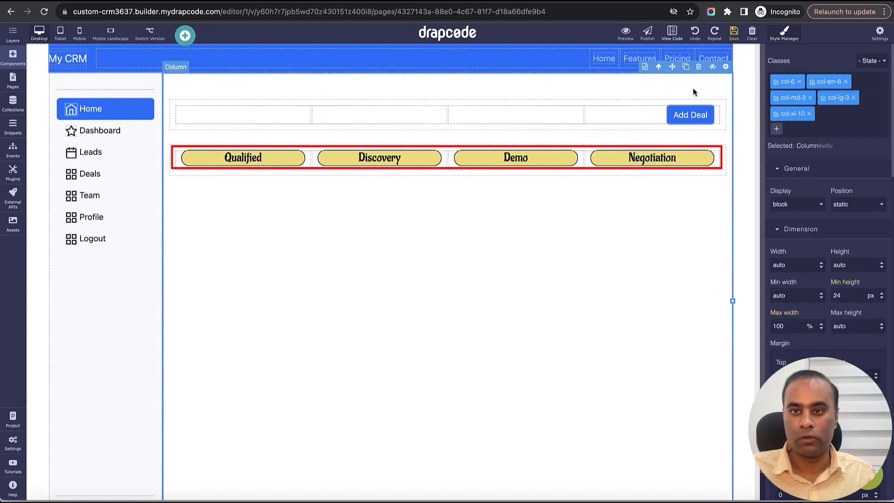
left_click(733, 34)
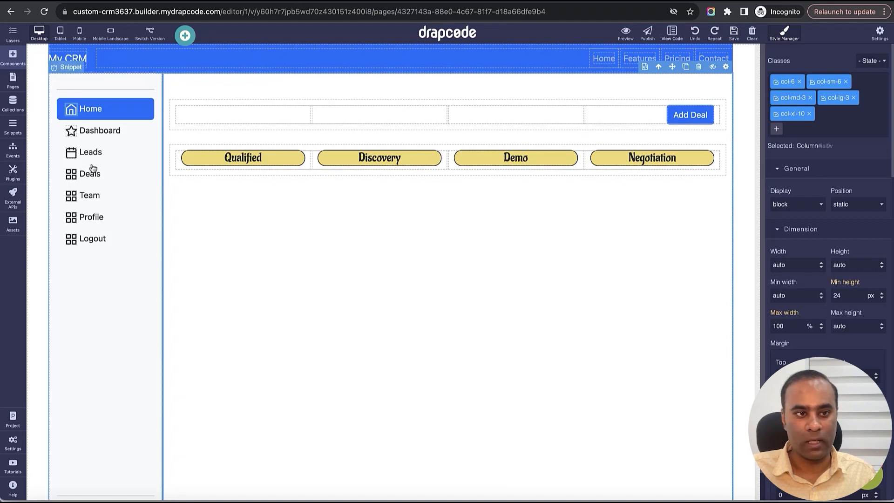
- Open the filter configuration of the Deal collection
left_click(14, 106)
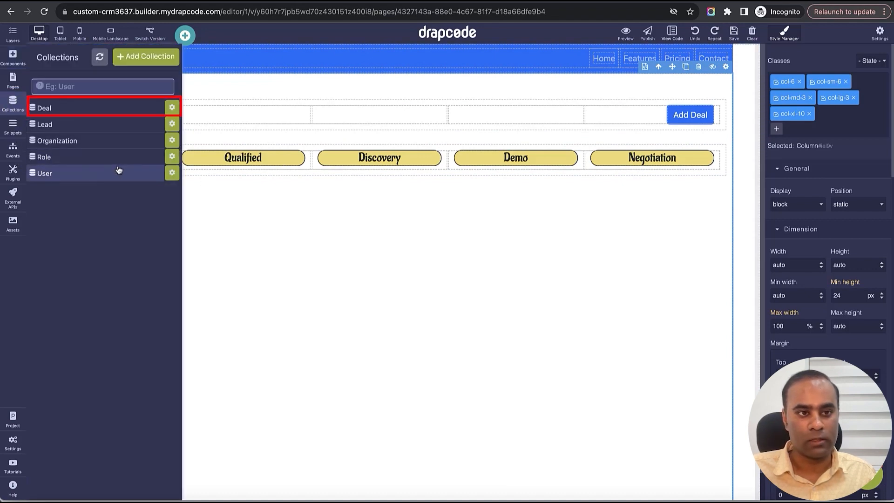
left_click(110, 112)
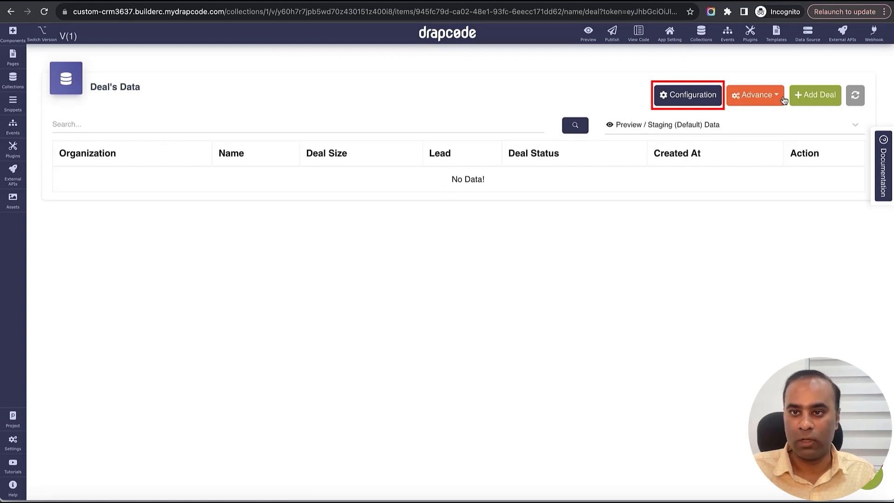
left_click(704, 93)
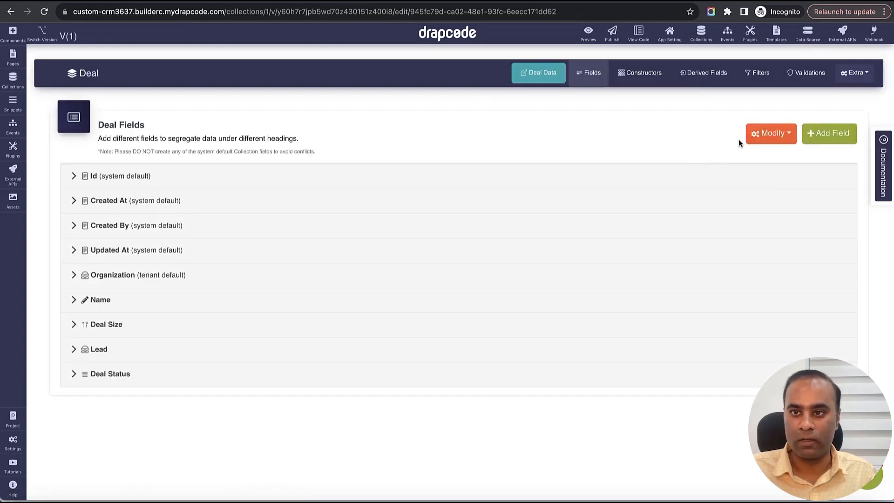
left_click(765, 80)
- Name the new Deal filter "Organziation Deals - Qualified"
left_click(422, 160)
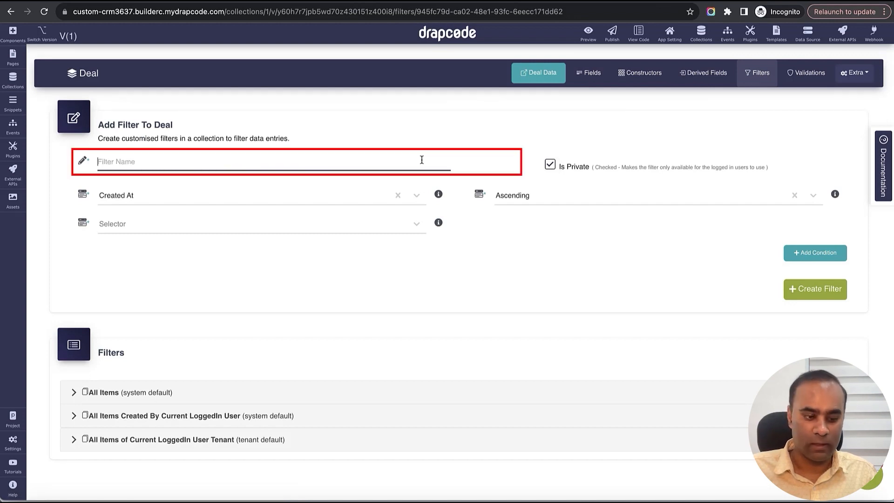
type("Organziation Deals - Qualif")
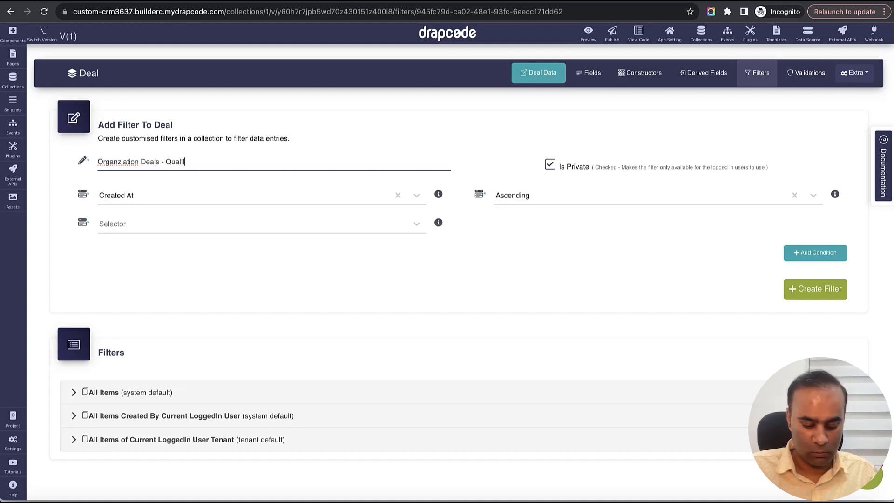
type("ied")
key("ctrl+a")
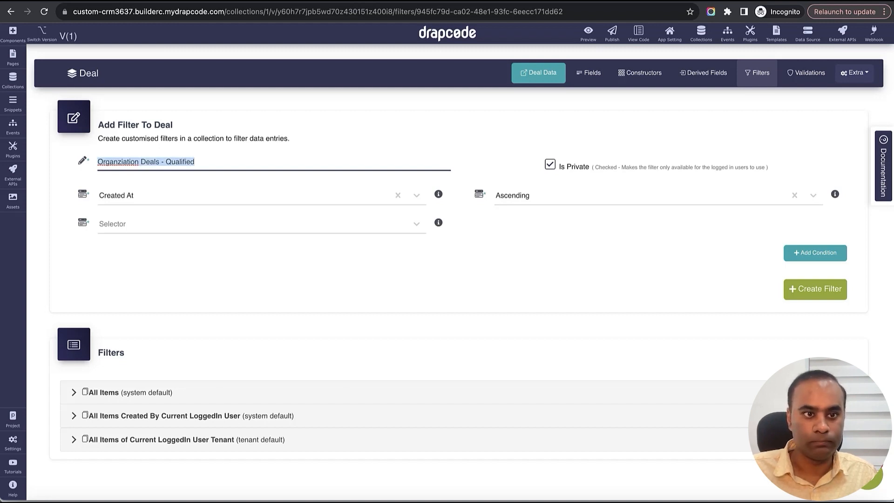
left_click(359, 195)
left_click(529, 279)
- Remove the hyphen so the filter name reads "Organziation Deals Qualified", and set the selector to Find All Matching Data
left_click(167, 164)
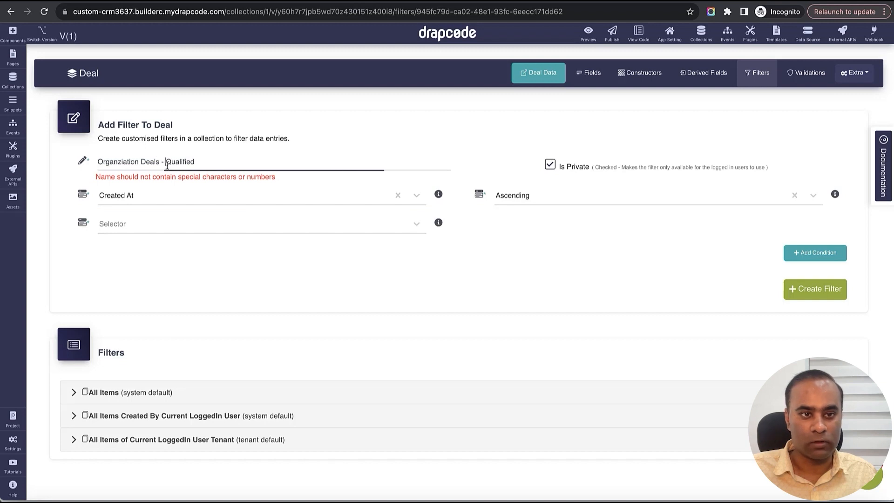
key("BackSpace")
key("BackSpace")
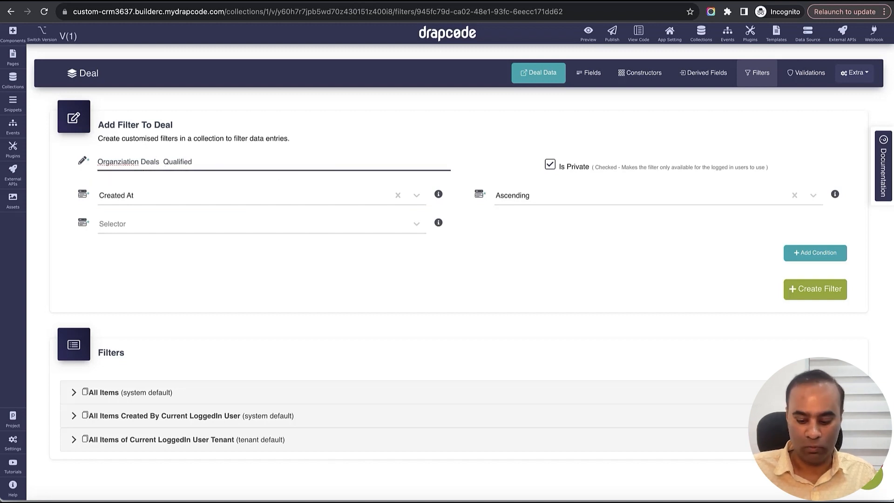
key("BackSpace")
triple_click(162, 166)
key("Right")
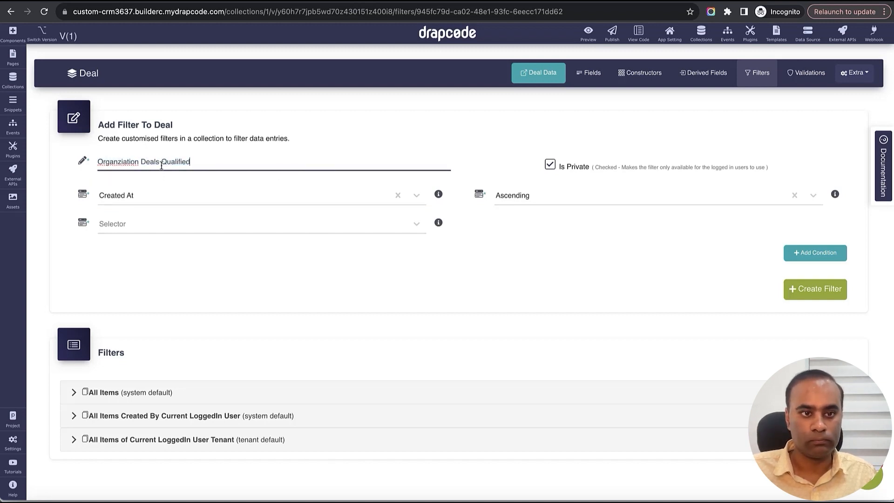
triple_click(218, 164)
left_click(302, 232)
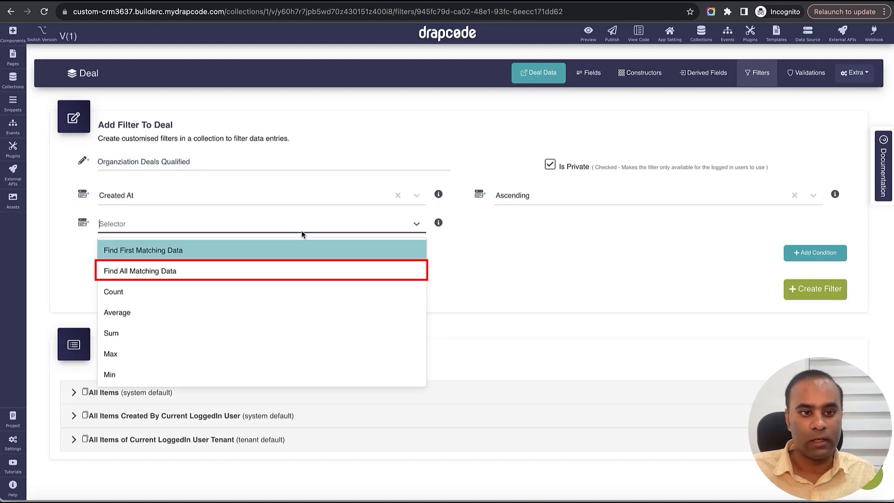
left_click(266, 271)
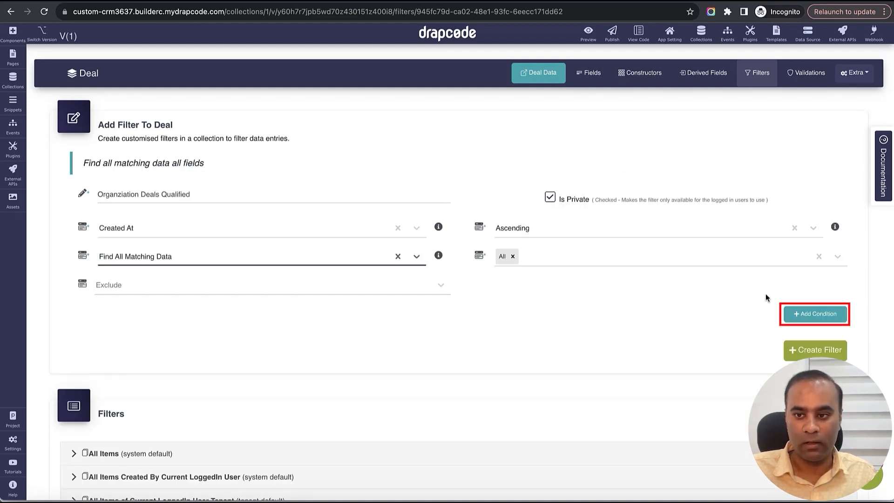
- Add and save a filter condition requiring Deal Status to be In List (Any item in list) with the value Qualified
left_click(810, 314)
scroll(519, 284, "down", 3)
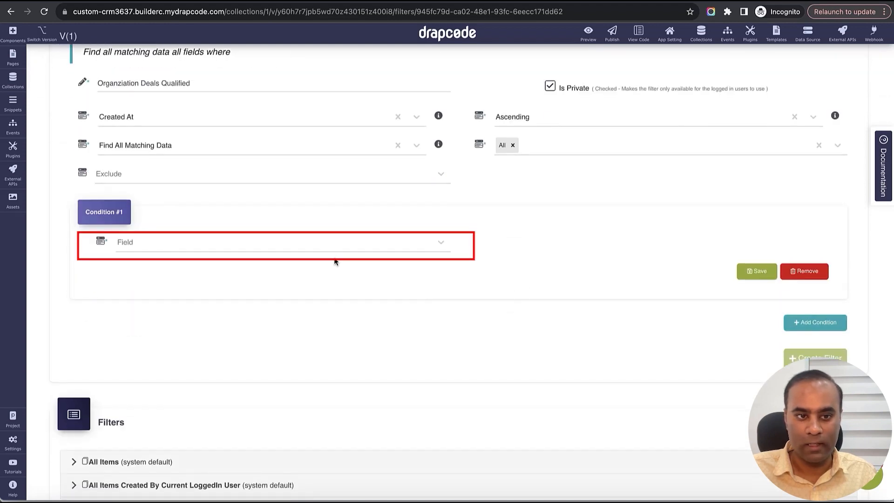
left_click(332, 249)
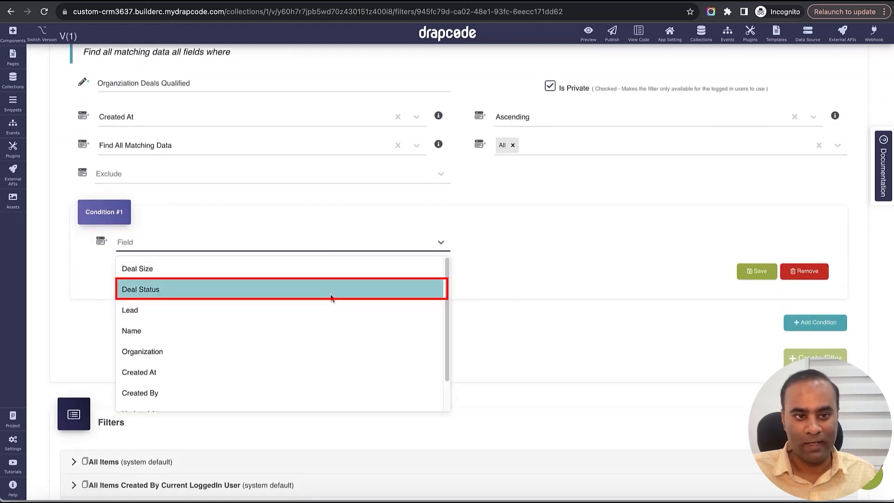
left_click(330, 292)
left_click(577, 251)
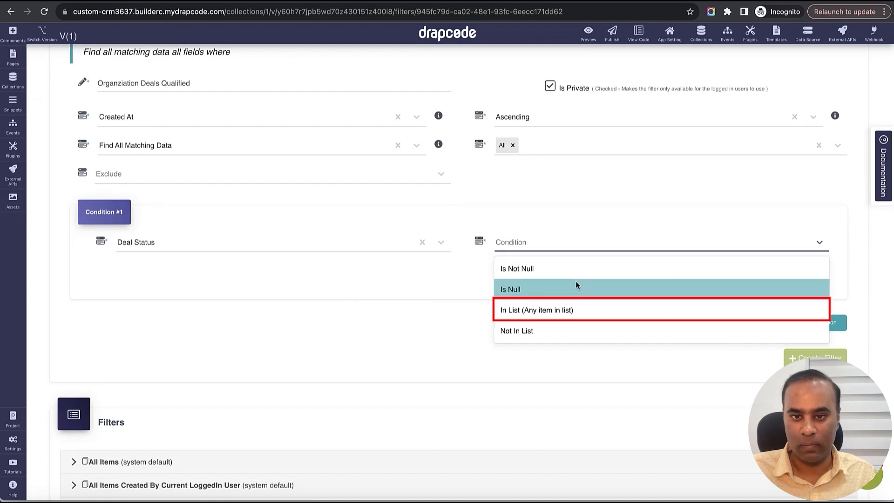
left_click(573, 309)
left_click(363, 278)
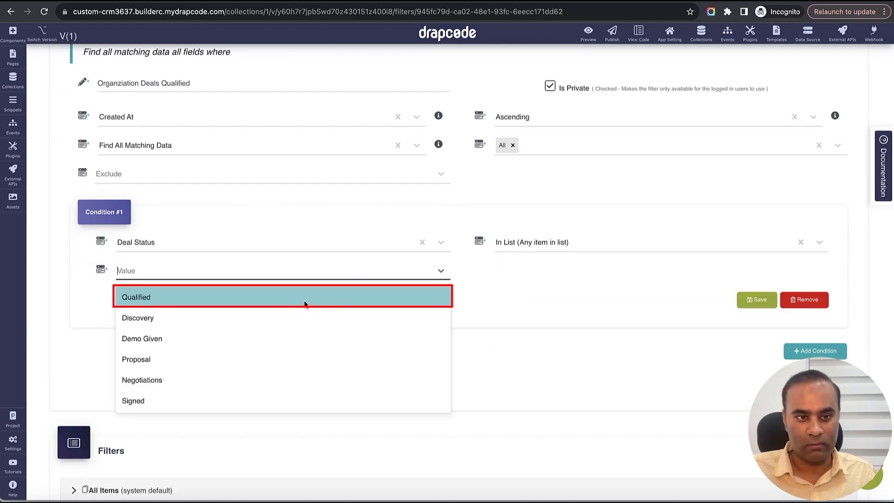
left_click(200, 298)
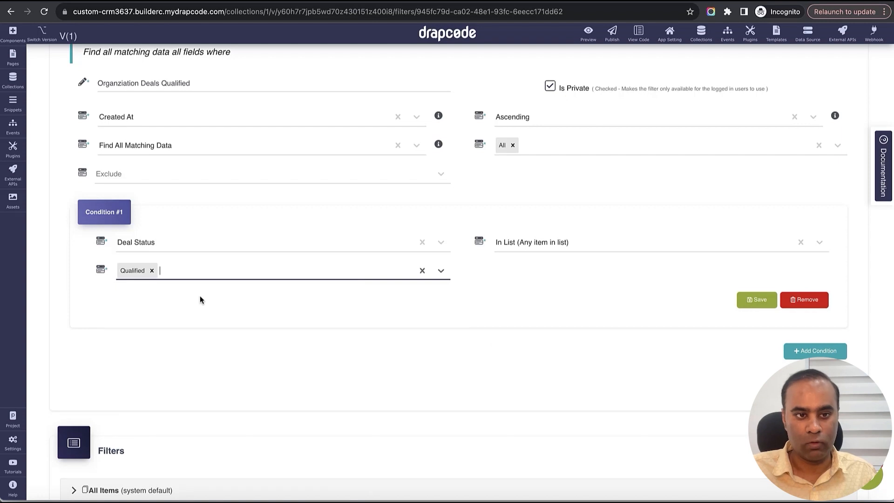
left_click(751, 301)
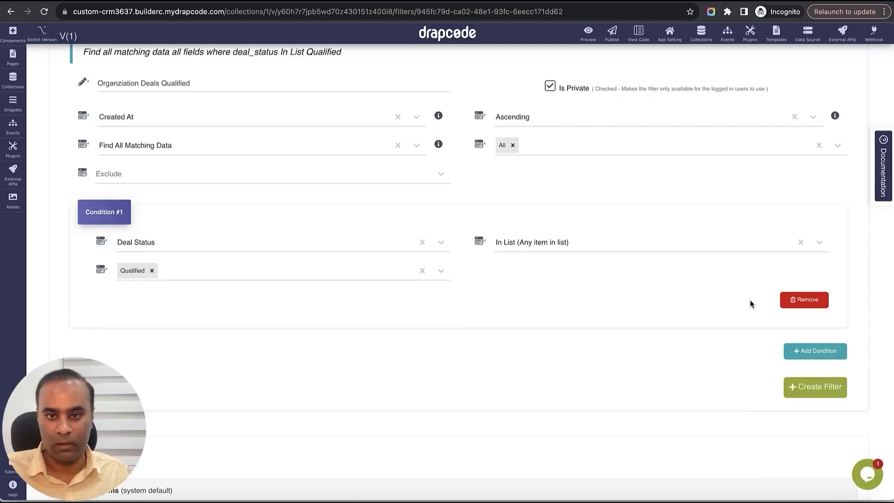
- Add a second condition to the Organziation Deals Qualified filter, joined by AND, on the Organization field with the Equals operator
left_click(816, 351)
scroll(386, 328, "down", 2)
left_click(300, 293)
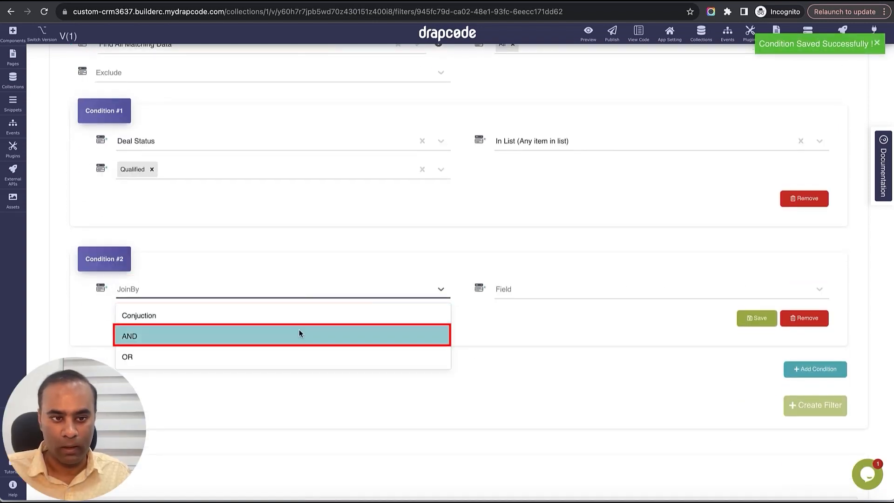
left_click(300, 334)
left_click(515, 291)
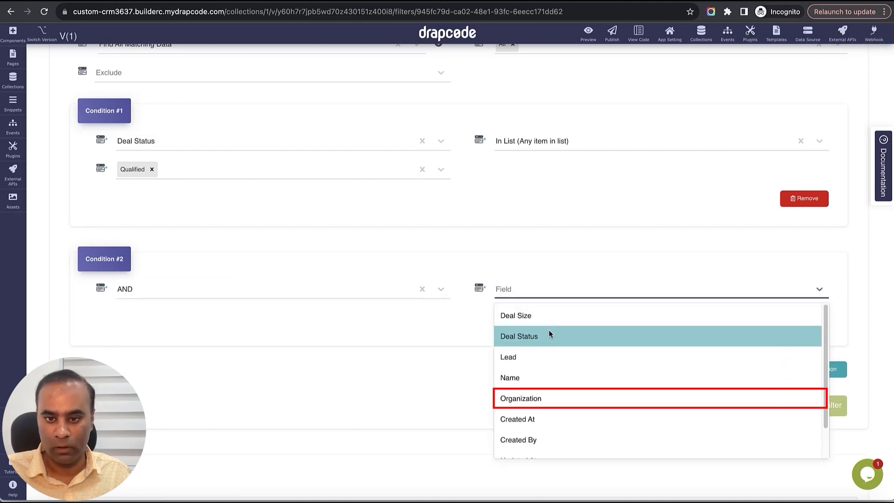
left_click(562, 395)
left_click(415, 320)
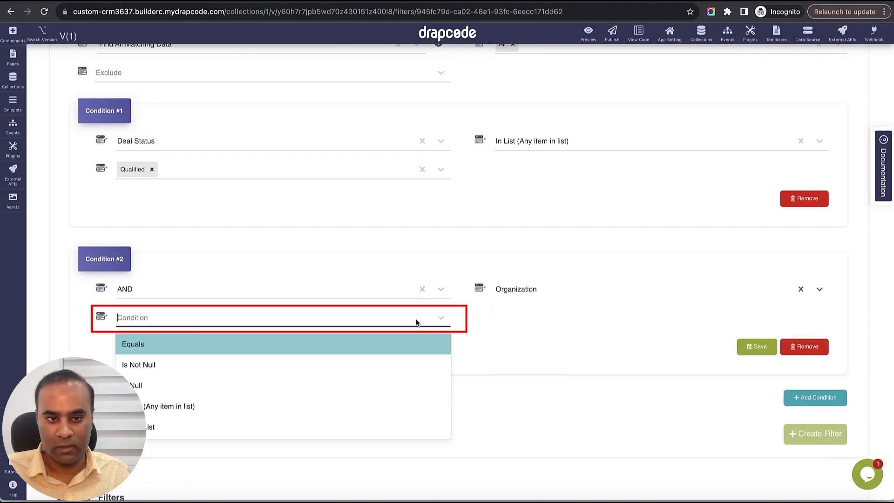
left_click(396, 343)
- Compare the second condition with the Current LoggedIn User's Organization field, save the condition, and create the Qualified filter
left_click(545, 321)
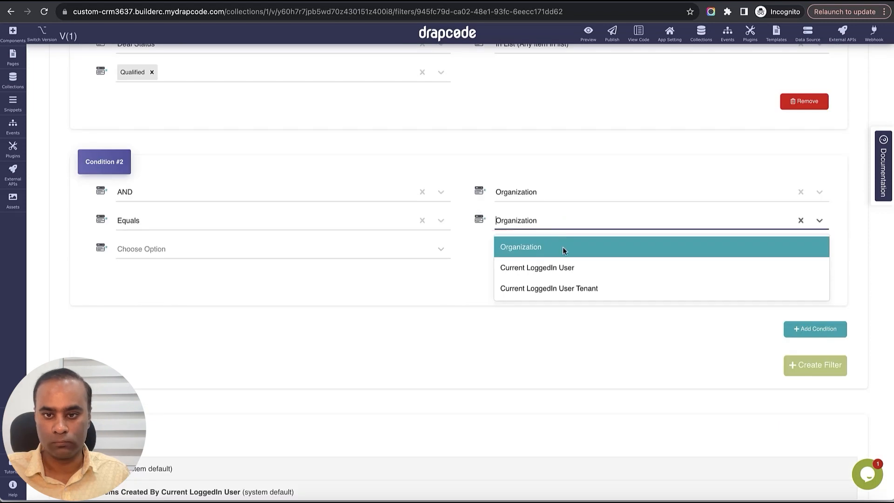
left_click(563, 248)
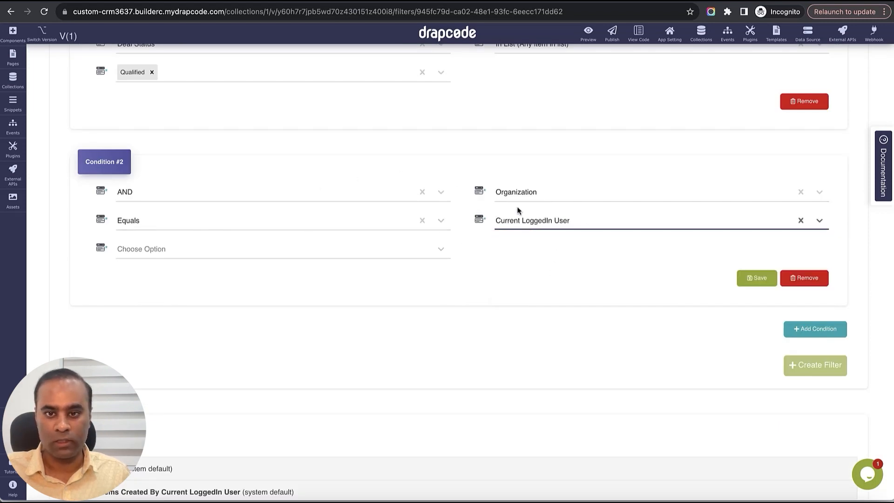
left_click(358, 249)
left_click(350, 274)
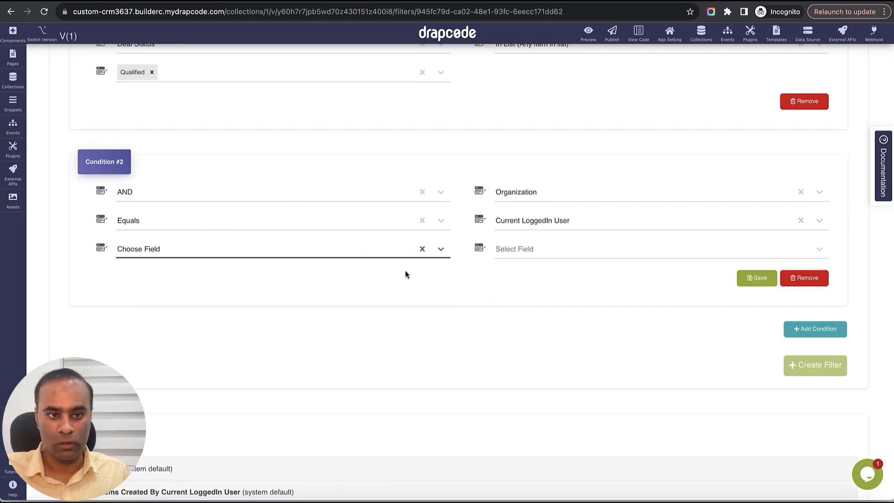
left_click(540, 248)
scroll(555, 317, "down", 2)
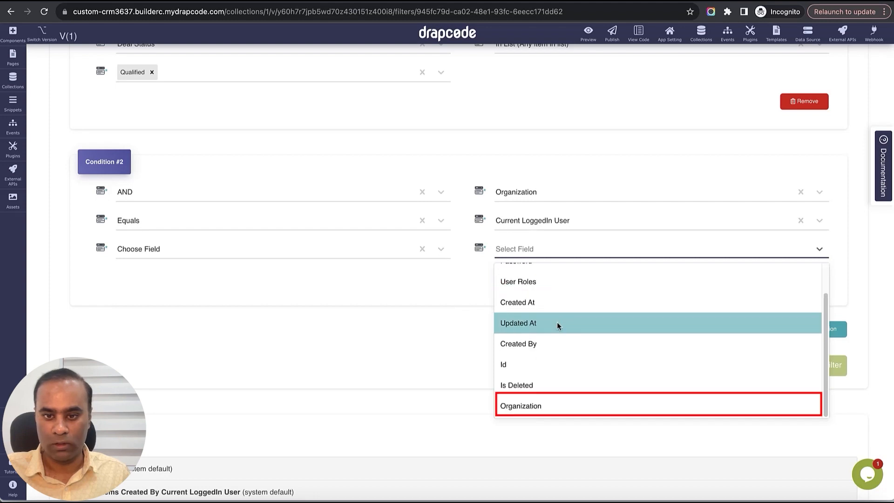
left_click(561, 400)
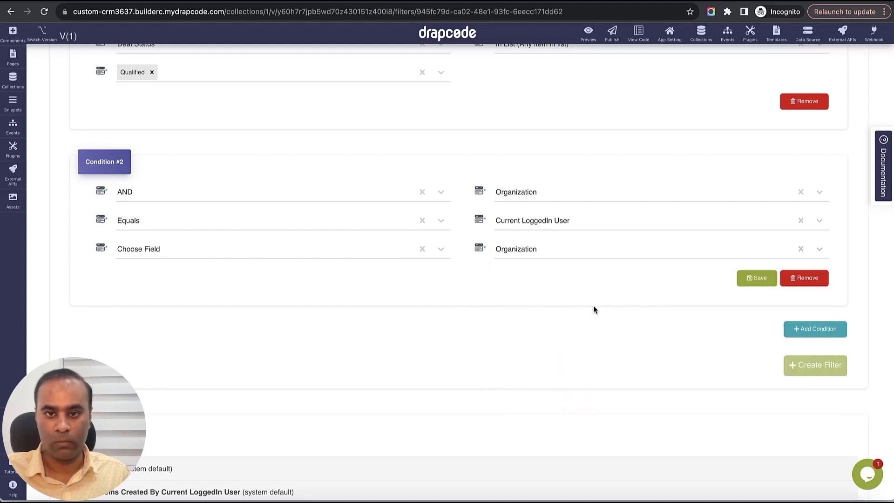
scroll(593, 306, "up", 1)
scroll(593, 306, "up", 1)
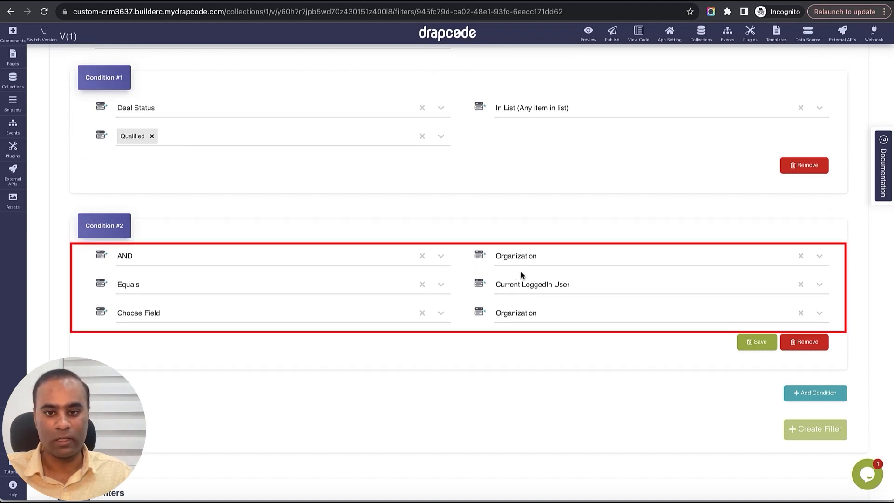
left_click(757, 343)
left_click(814, 435)
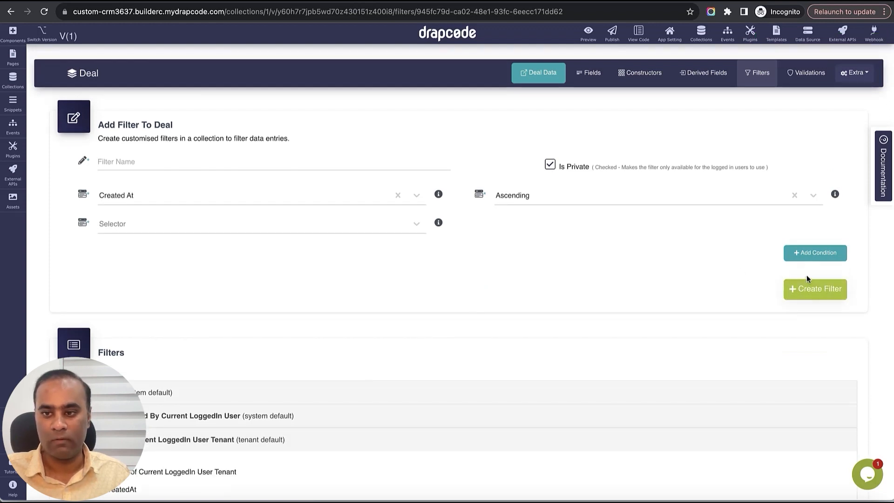
- Name a new Deal filter "Organziation Deals Discovery" and set its selector to Find All Matching Data
left_click(377, 167)
type("Organziation Deals Qualified")
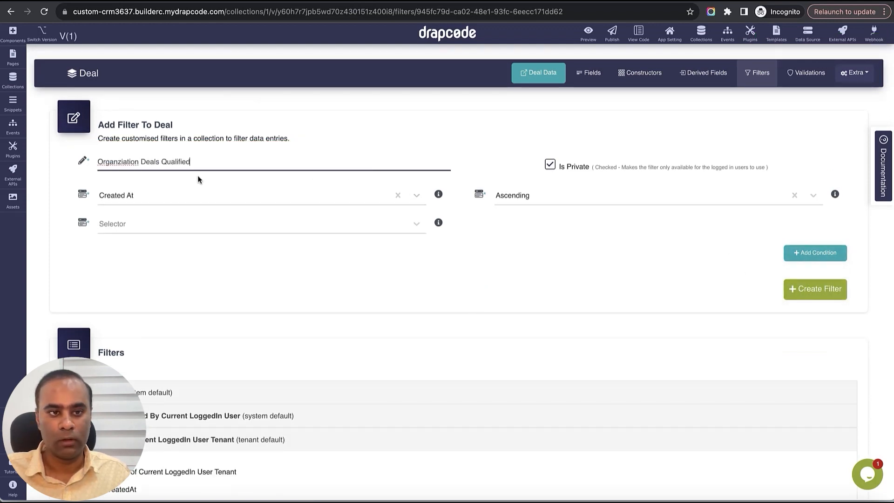
double_click(179, 163)
type("Discovery")
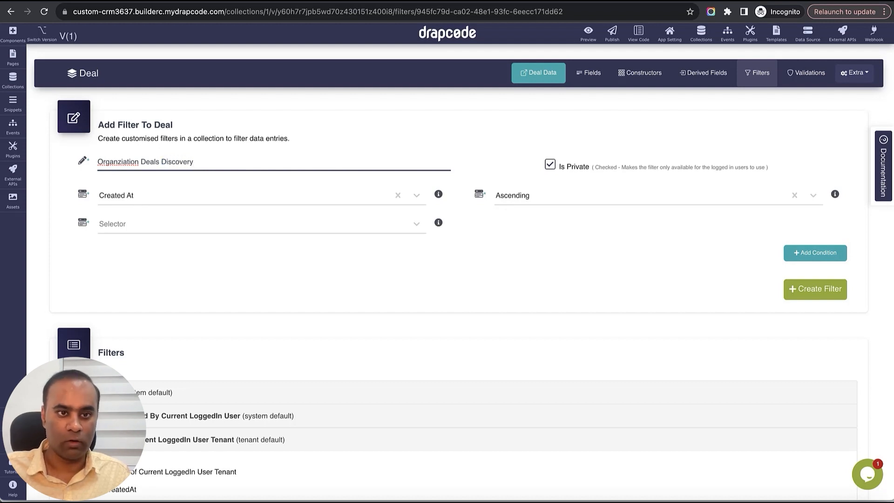
left_click(228, 225)
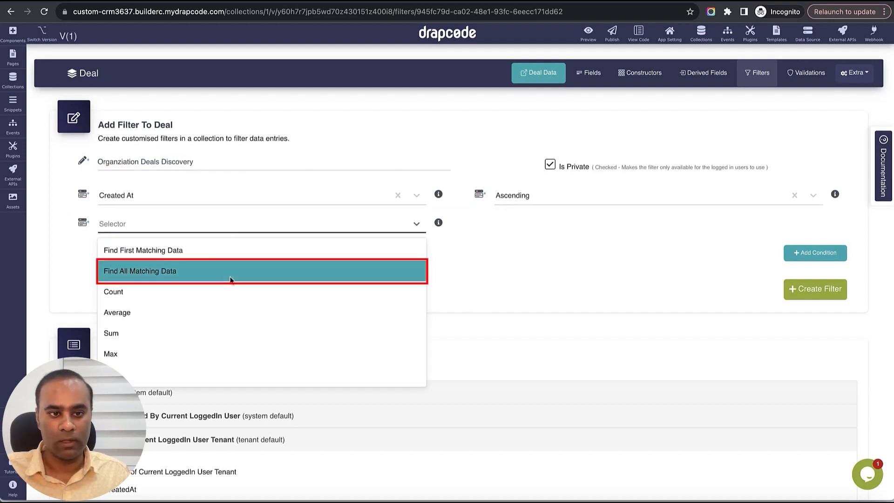
left_click(233, 270)
- Add and save a filter condition requiring Deal Status to be In List (Any item in list) with the value Discovery
left_click(814, 314)
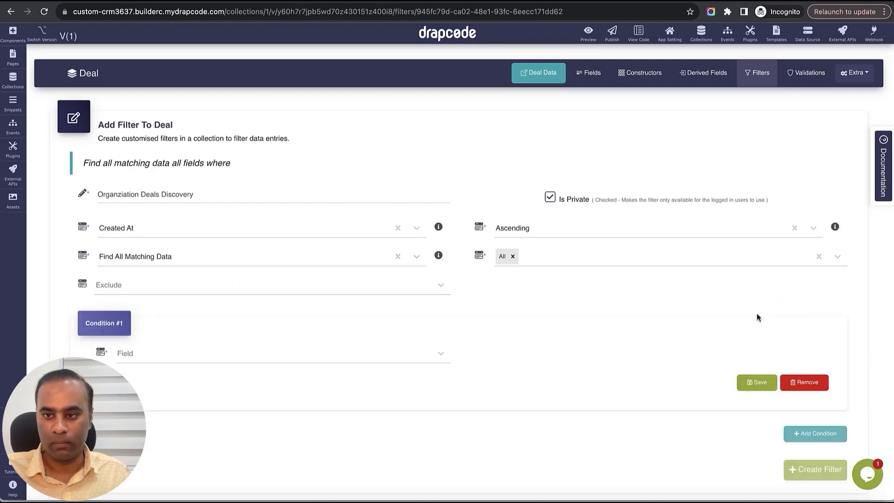
scroll(546, 314, "down", 2)
left_click(331, 292)
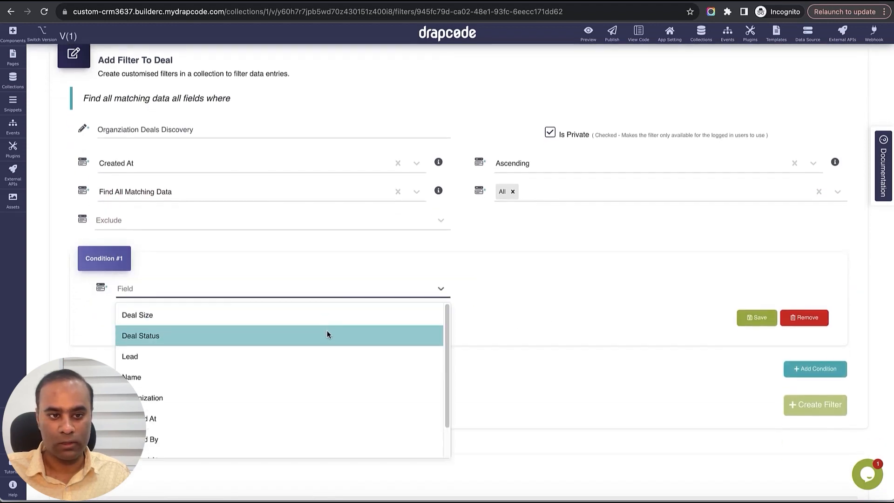
left_click(331, 335)
left_click(535, 289)
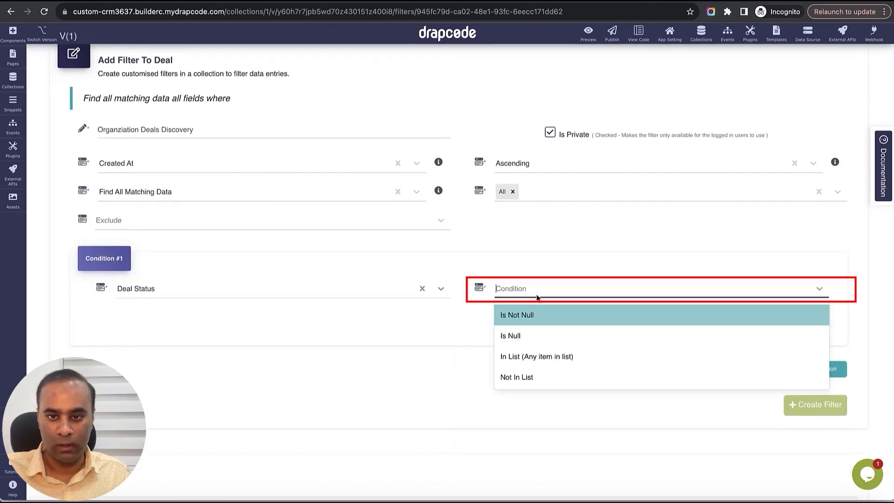
left_click(535, 359)
left_click(357, 322)
left_click(343, 364)
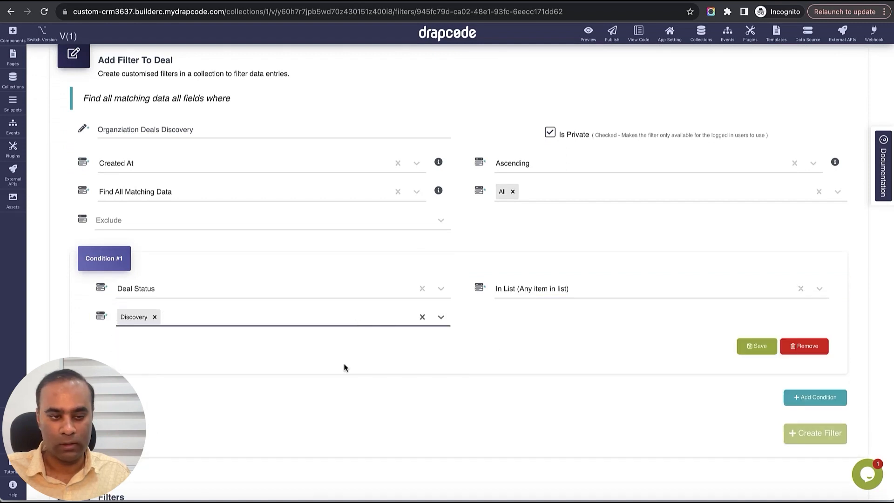
left_click(757, 346)
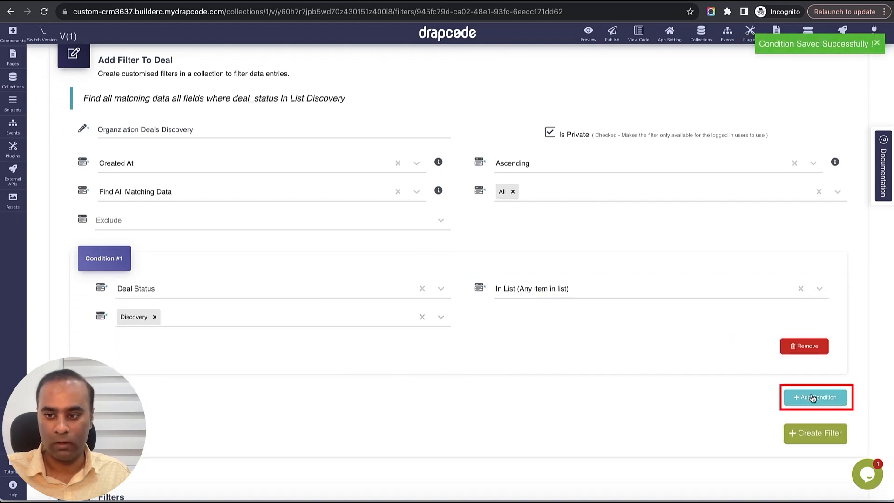
- Add a second condition to the Organziation Deals Discovery filter, joined by AND, on the Organization field with the Equals operator
left_click(840, 398)
scroll(571, 323, "down", 5)
left_click(379, 203)
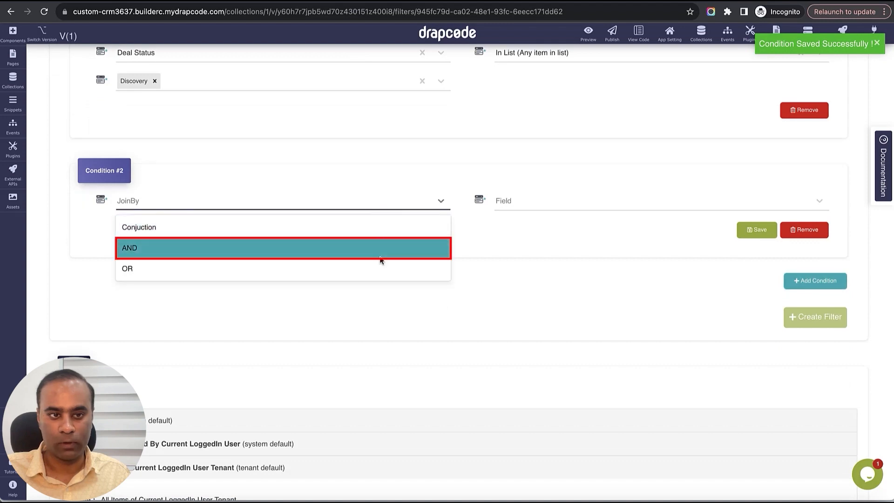
left_click(379, 249)
left_click(542, 207)
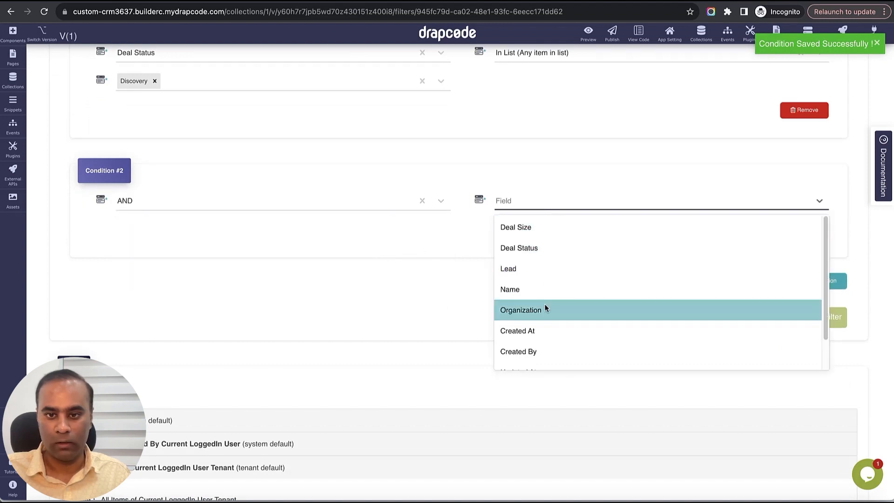
left_click(544, 309)
left_click(381, 235)
left_click(379, 256)
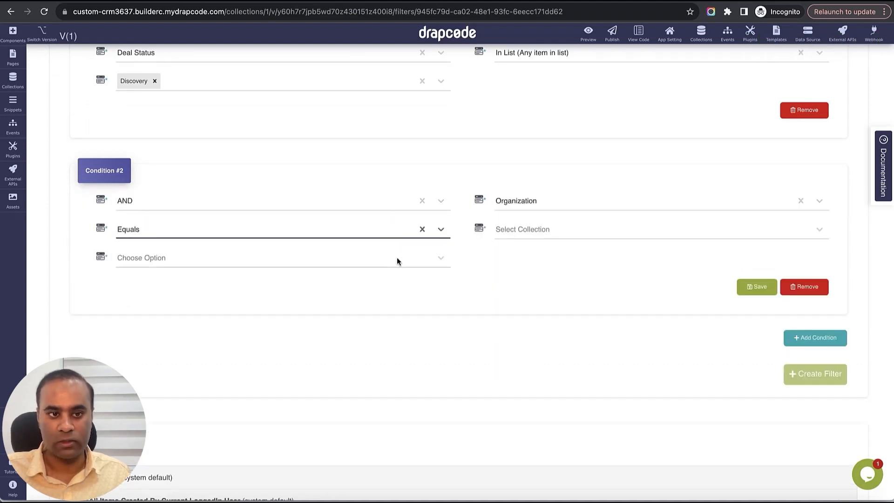
- Match the second condition against the Current LoggedIn User's Organization field, save the condition, and create the Discovery filter
left_click(560, 228)
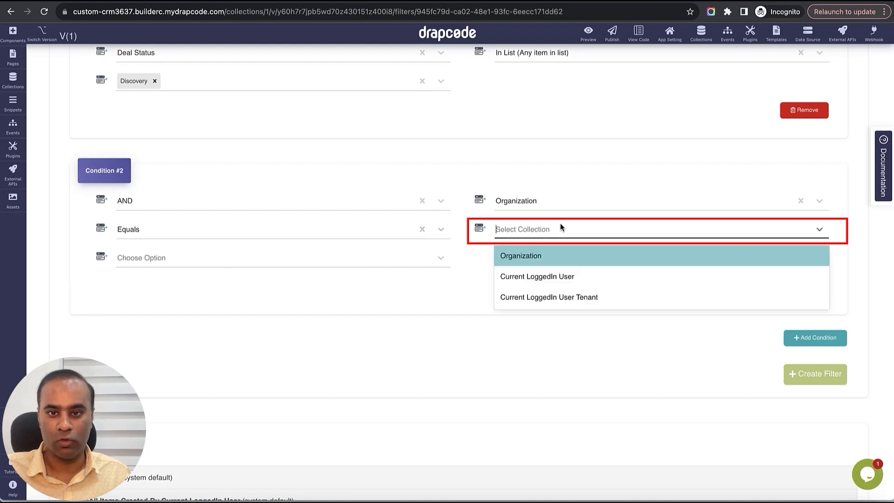
left_click(562, 278)
left_click(382, 261)
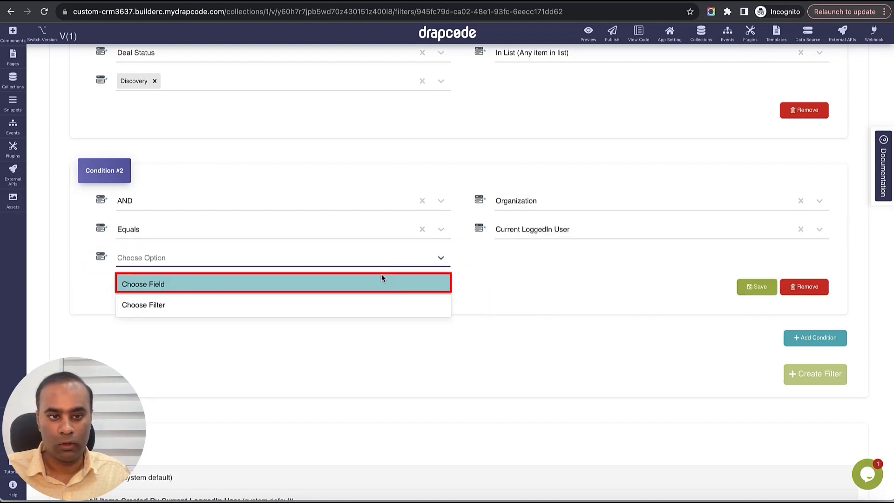
left_click(379, 279)
left_click(505, 259)
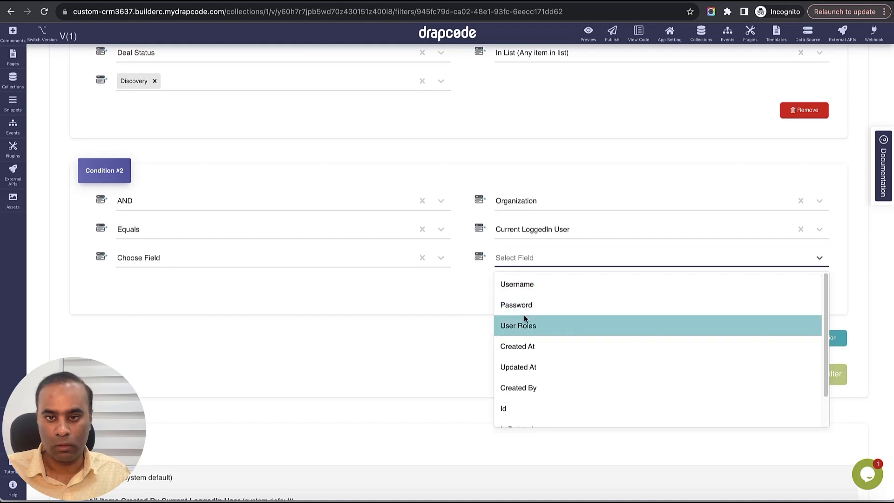
scroll(535, 365, "down", 2)
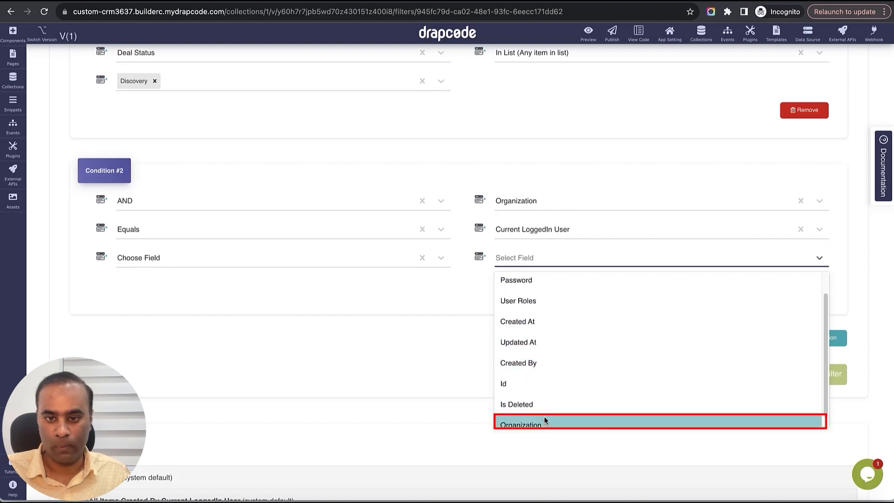
left_click(544, 419)
left_click(752, 288)
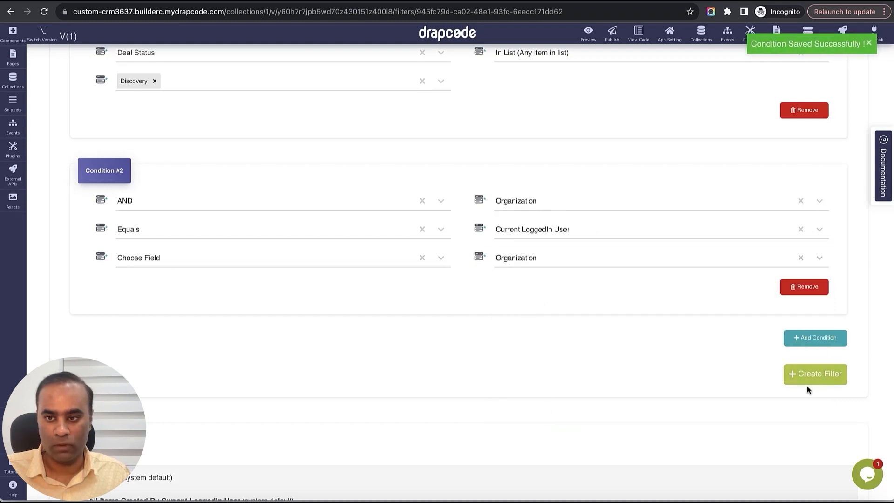
left_click(807, 382)
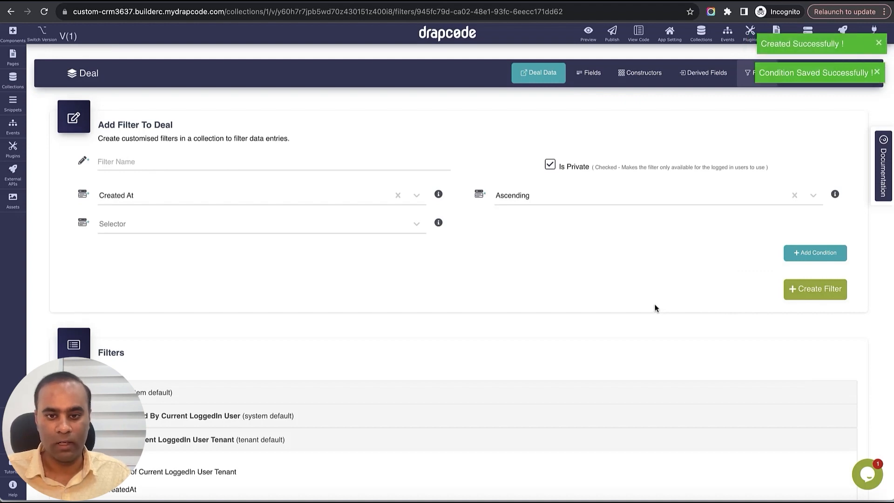
scroll(656, 306, "down", 7)
scroll(655, 308, "up", 7)
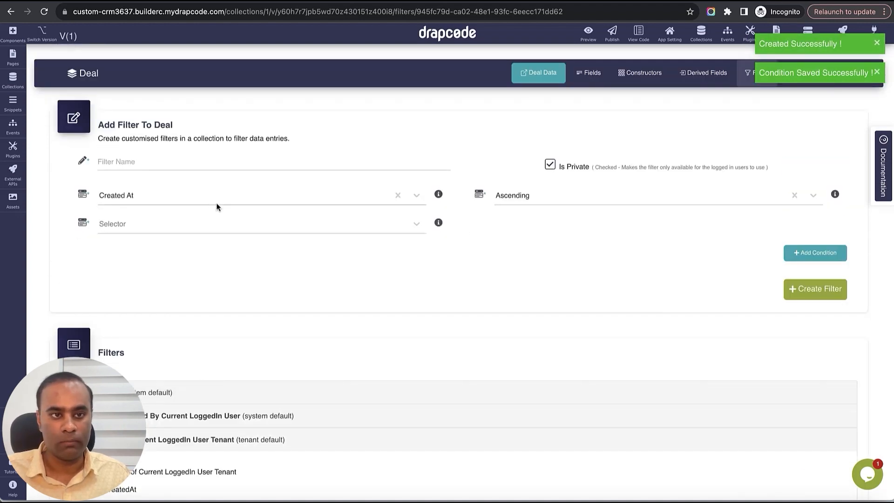
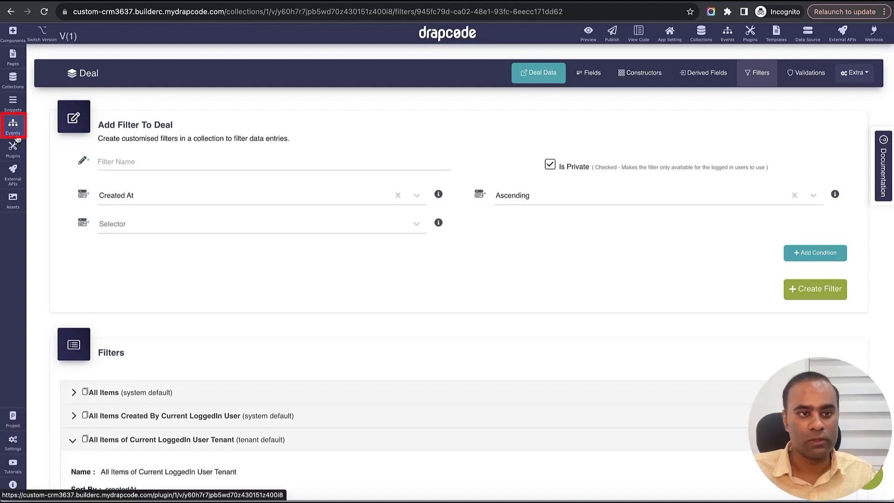
- Create a new snippet named "Organization Create New Deal" of type Modal
left_click(13, 124)
left_click(151, 61)
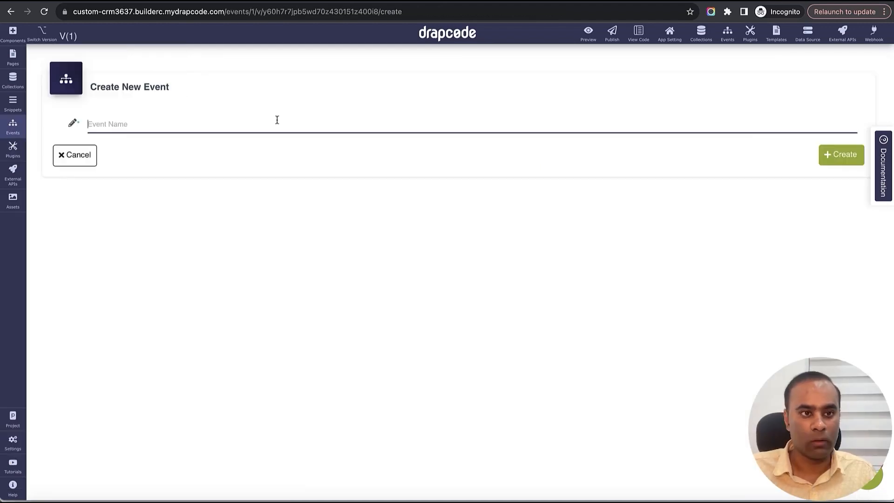
left_click(13, 102)
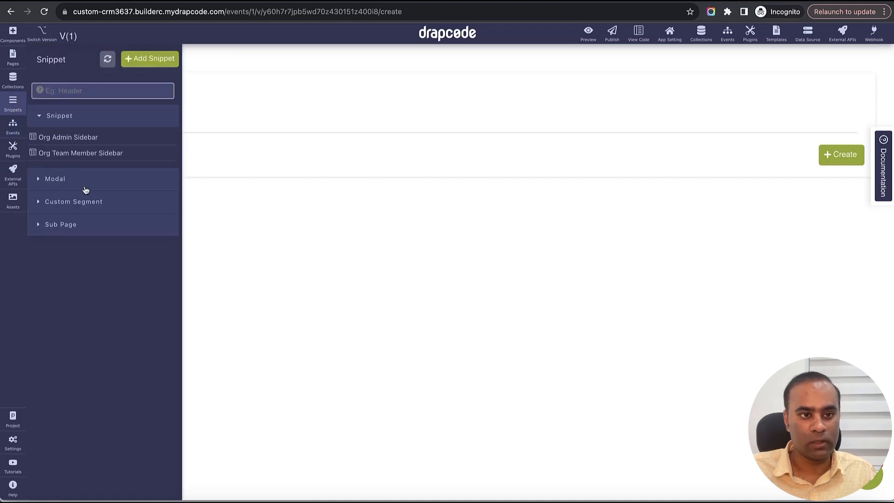
left_click(146, 64)
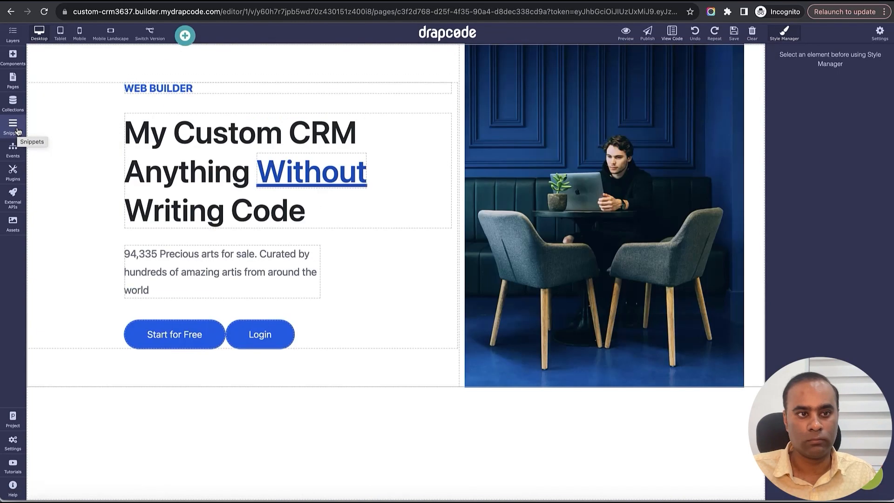
left_click(13, 126)
left_click(150, 57)
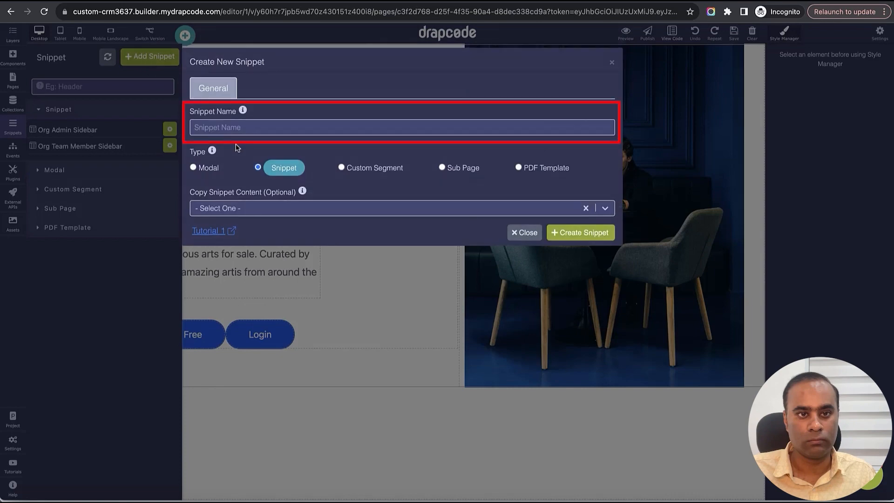
left_click(238, 129)
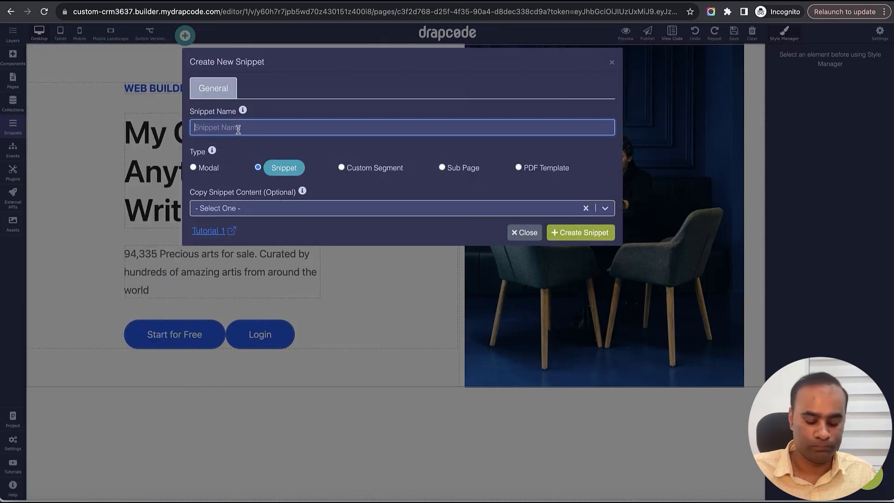
type("Organization Create New Deal")
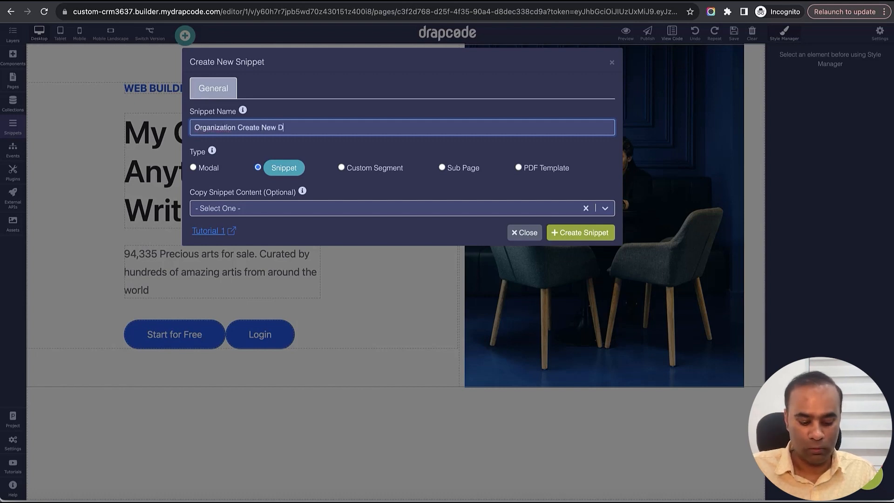
left_click(211, 169)
left_click(573, 275)
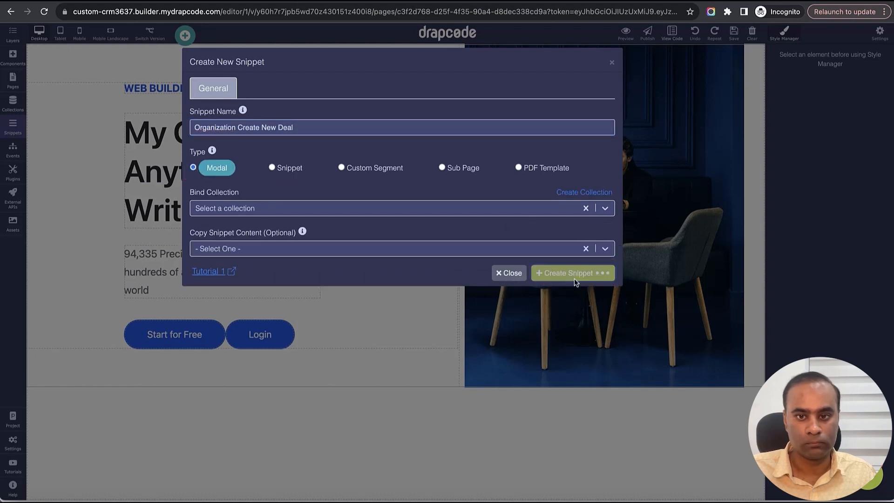
- Change the modal's title text to "Create New Deal"
triple_click(294, 80)
type("Crea")
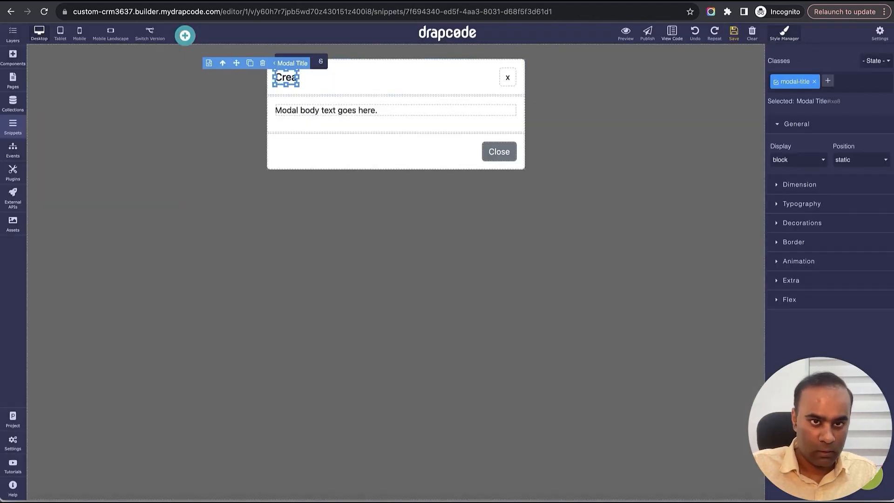
type("te New De")
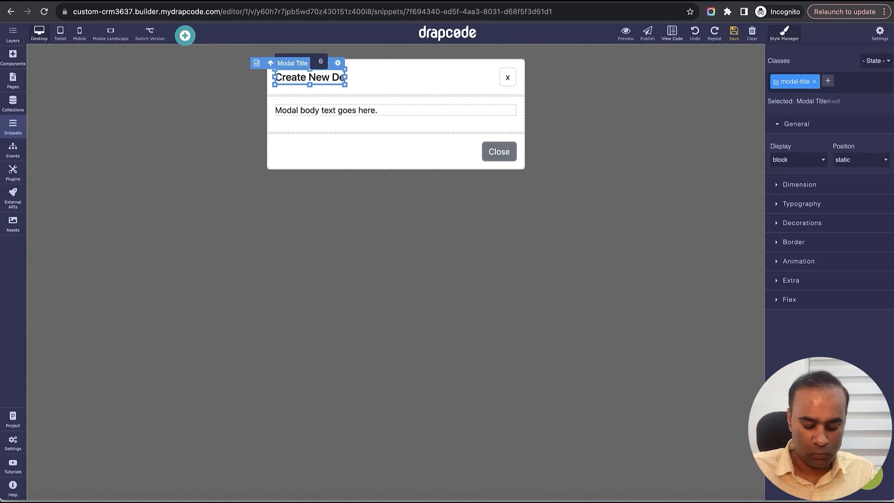
type("al")
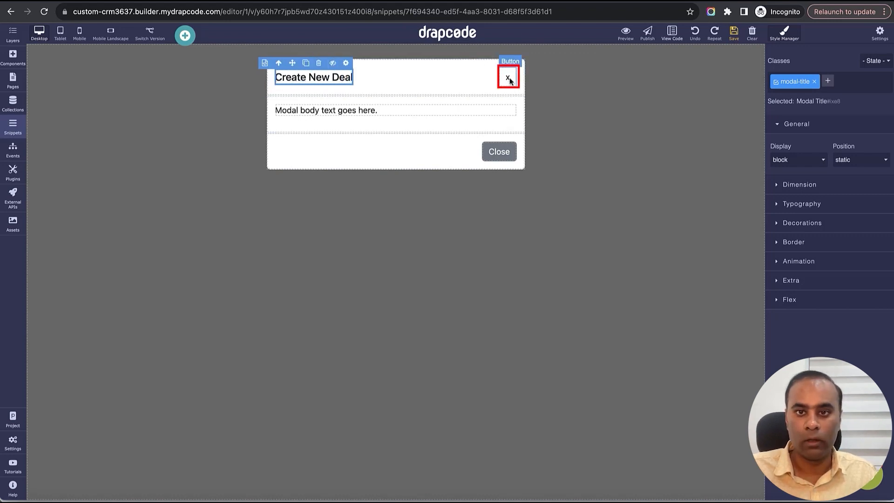
- Assign the Close Modal event to the x button in the modal header
left_click(508, 77)
left_click(509, 61)
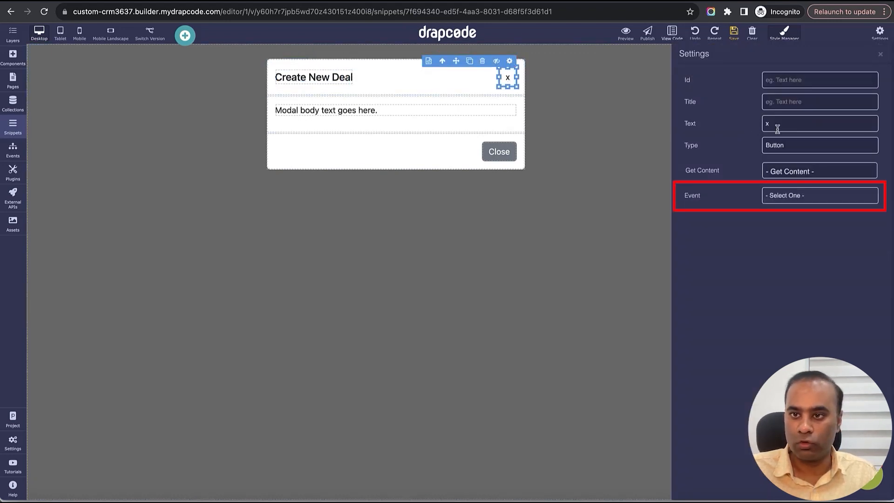
left_click(803, 190)
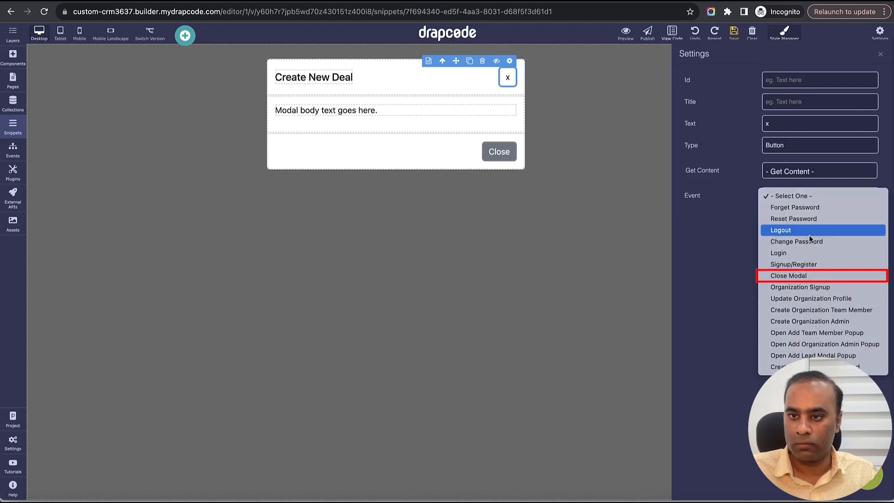
left_click(812, 274)
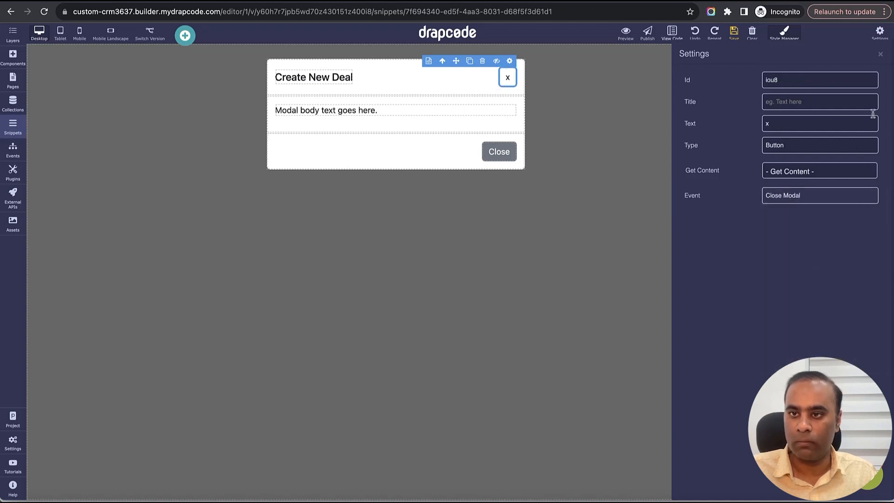
left_click(880, 56)
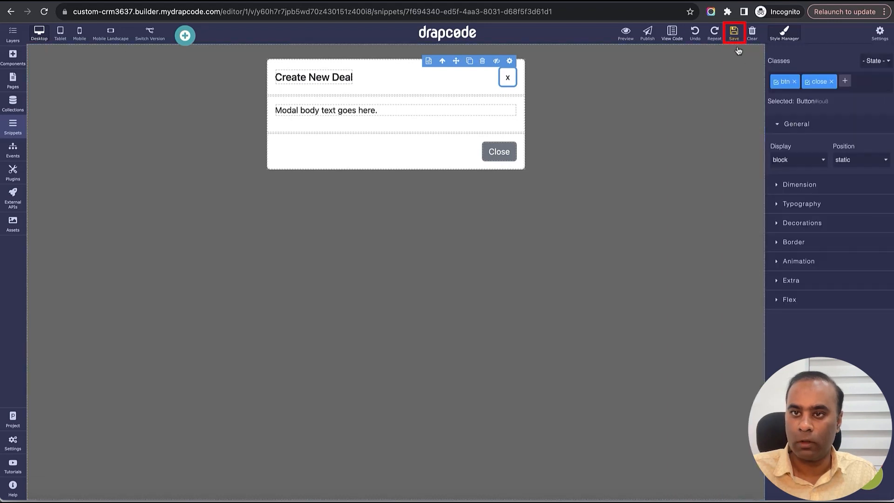
- Delete the footer's Close button and the placeholder body paragraph from the modal
left_click(495, 151)
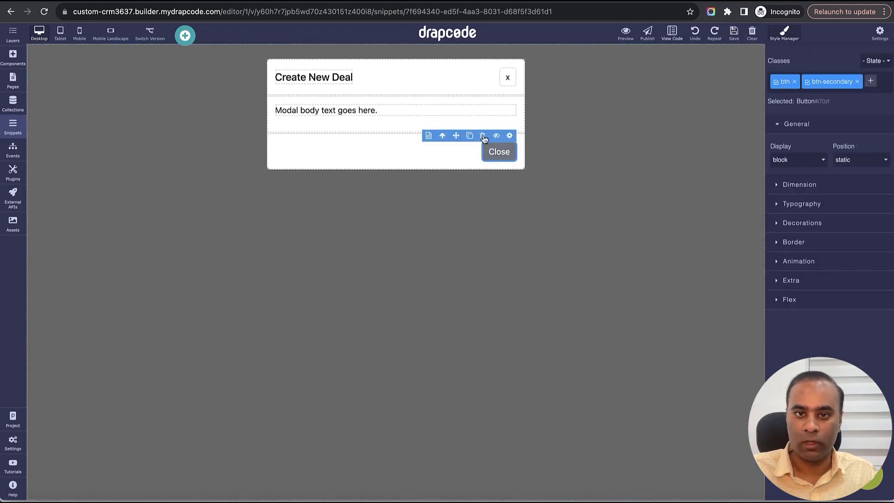
left_click(482, 136)
left_click(401, 112)
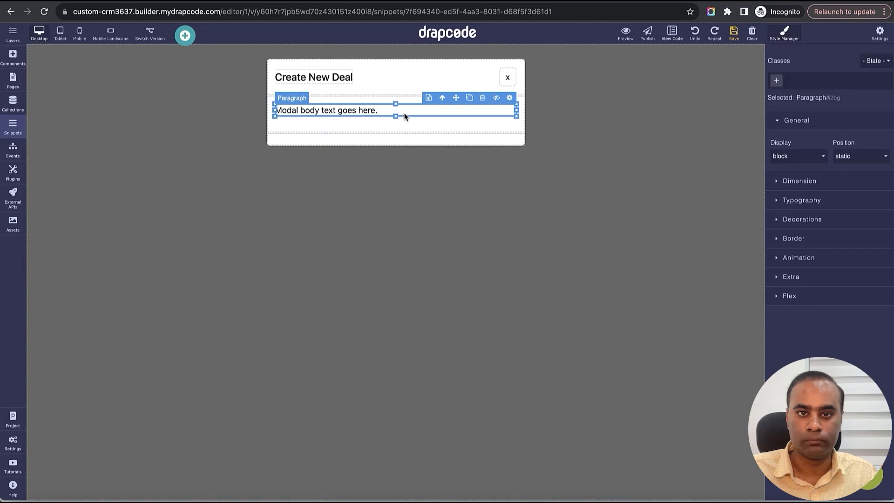
left_click(479, 101)
- Add a Collection Form component to the modal body and bind it to the Deal collection
left_click(13, 57)
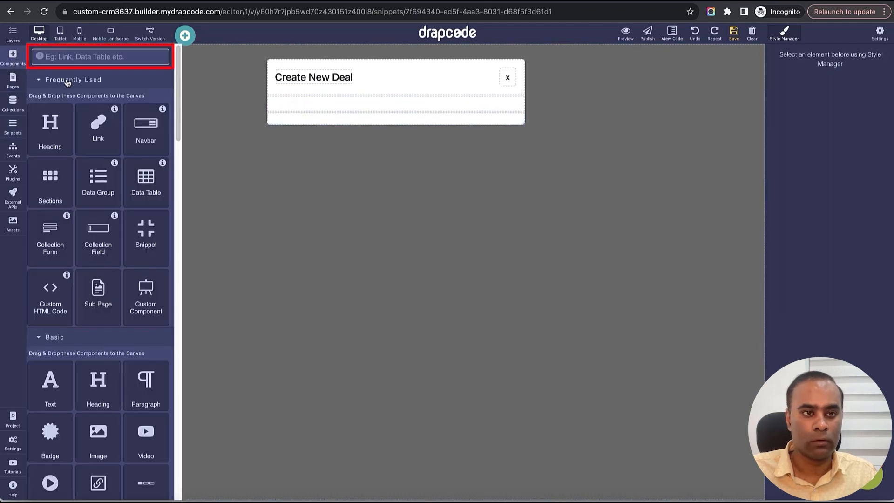
type("Coll")
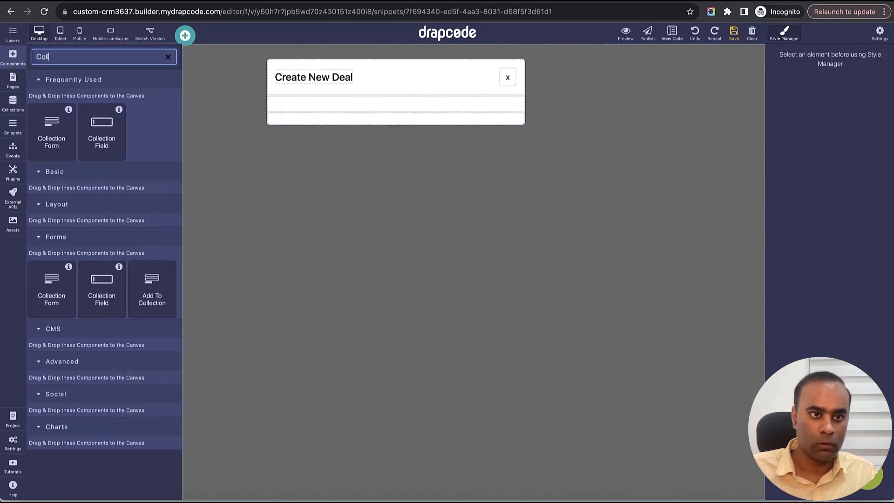
left_click_drag(47, 140, 384, 104)
left_click(771, 127)
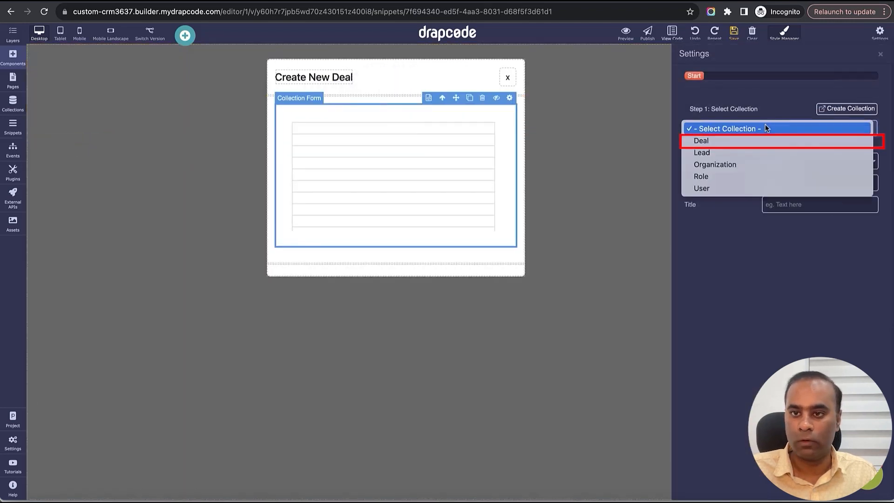
left_click(761, 141)
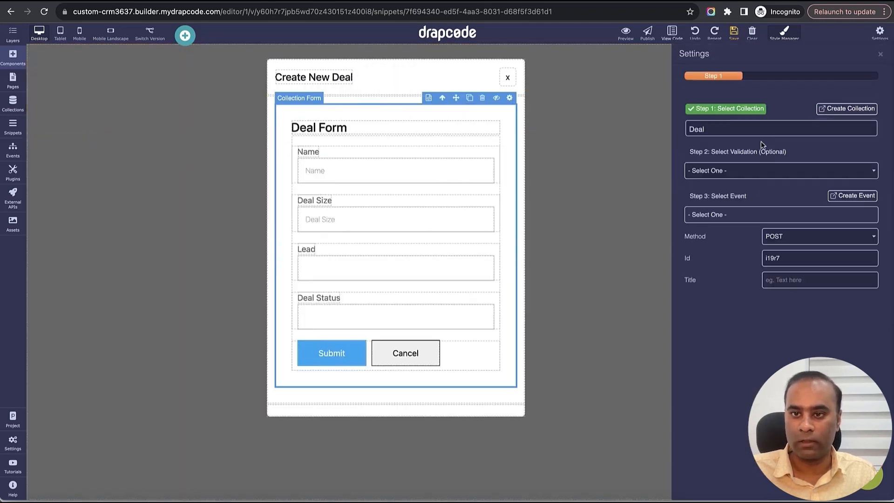
left_click(881, 54)
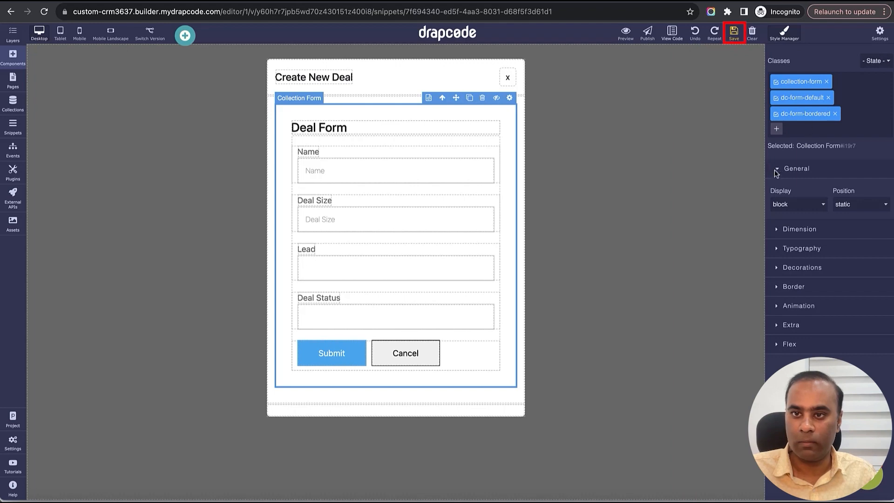
- Delete the Cancel button from the Deal form
left_click(448, 346)
left_click(433, 353)
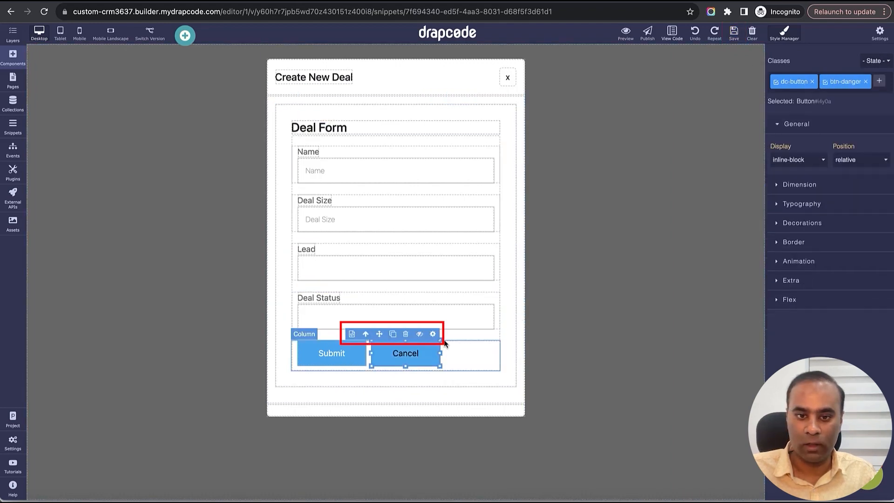
left_click(407, 335)
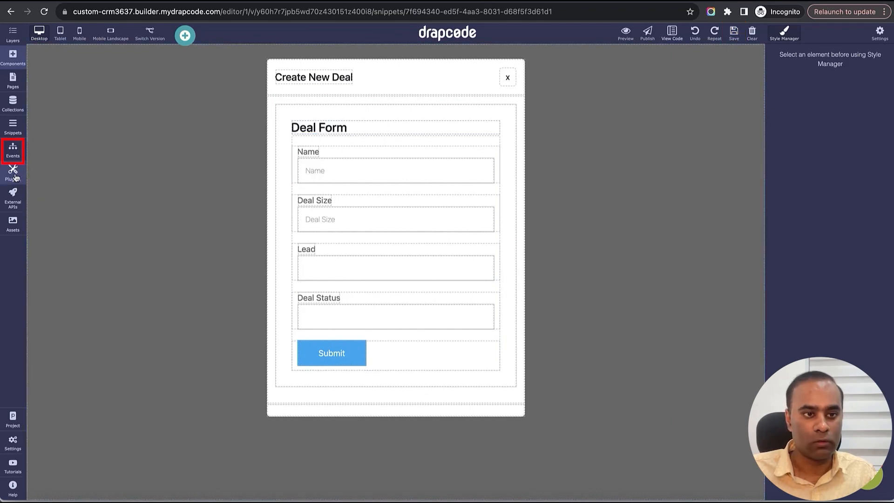
- Create a new event named "Open Deals Creation Modal"
left_click(13, 149)
left_click(164, 62)
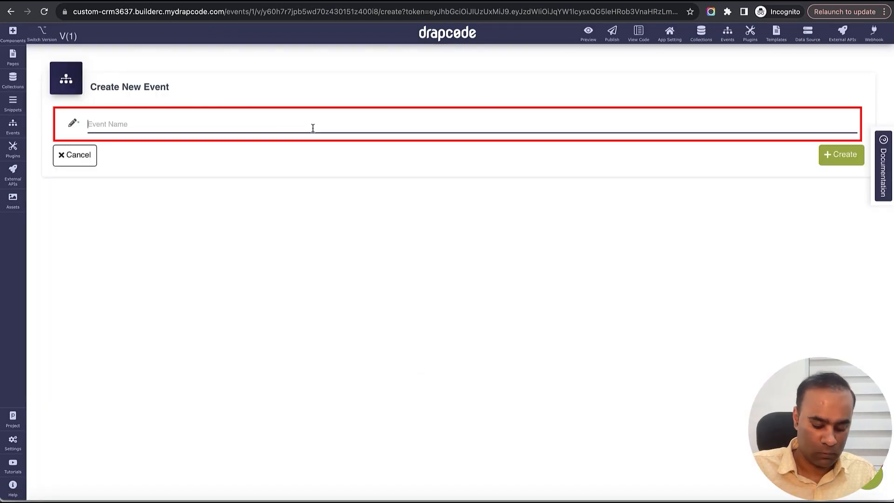
left_click(311, 126)
type("Open Det")
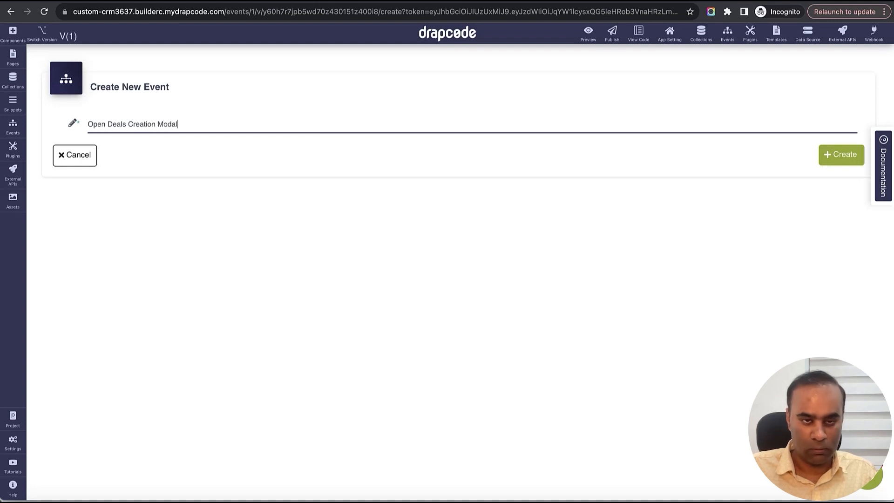
left_click(839, 155)
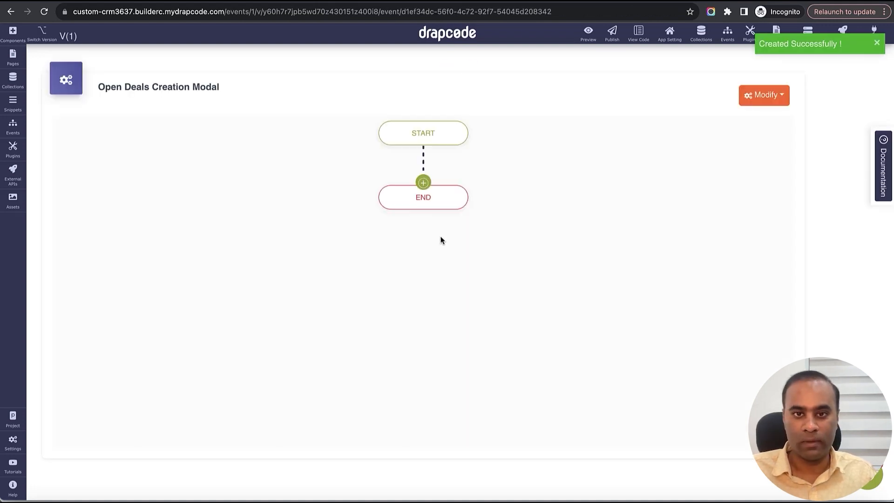
- Add an Open Modal action to the event, targeting the Organization Create New Deal modal, and save it
left_click(425, 184)
mouse_move(488, 215)
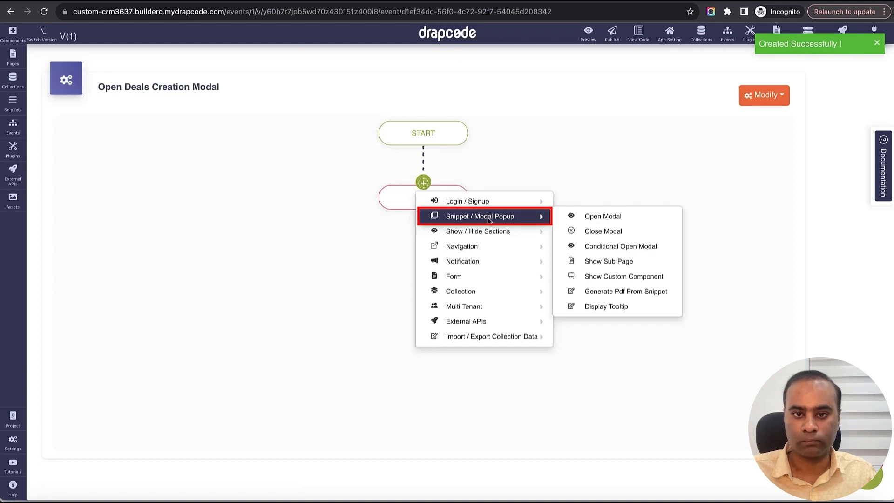
left_click(625, 217)
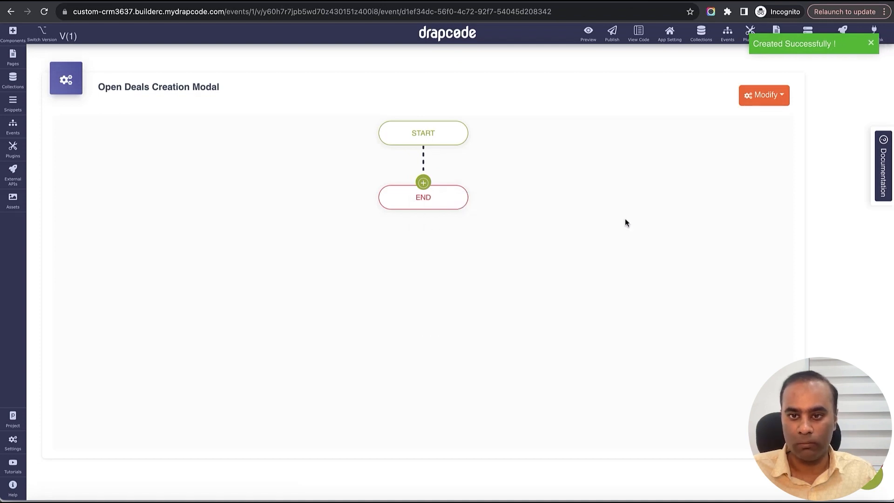
left_click(464, 134)
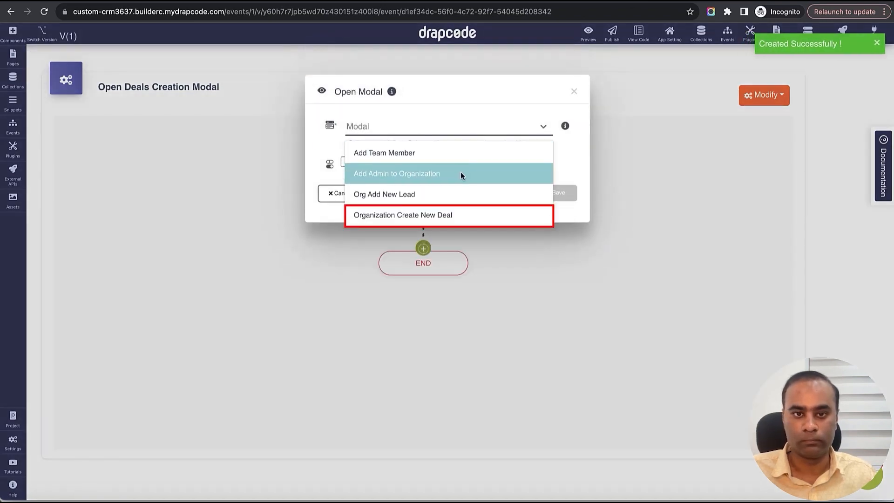
left_click(440, 216)
left_click(556, 192)
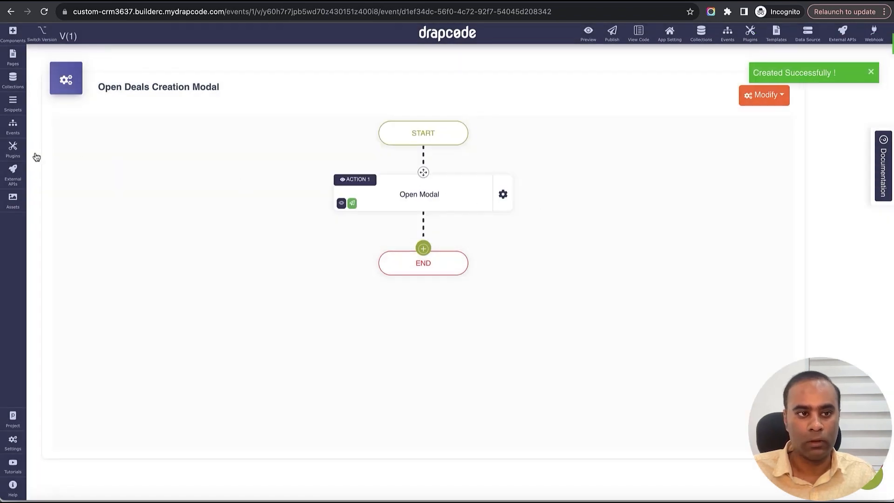
- Create another new event named "Organization Save New Deal"
left_click(12, 125)
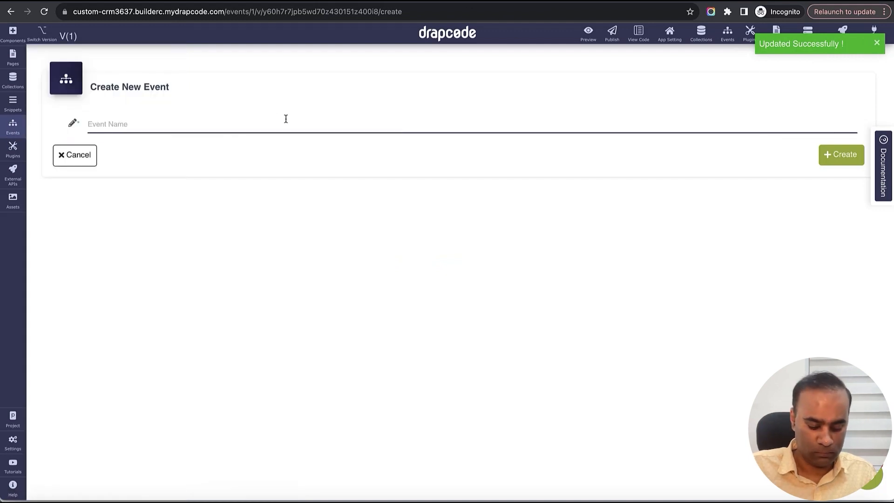
type("Organization Save New Deal")
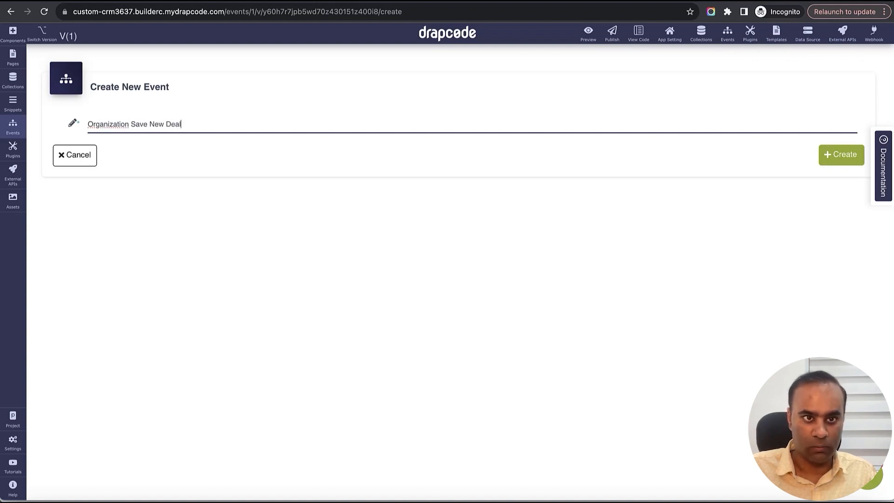
left_click(825, 154)
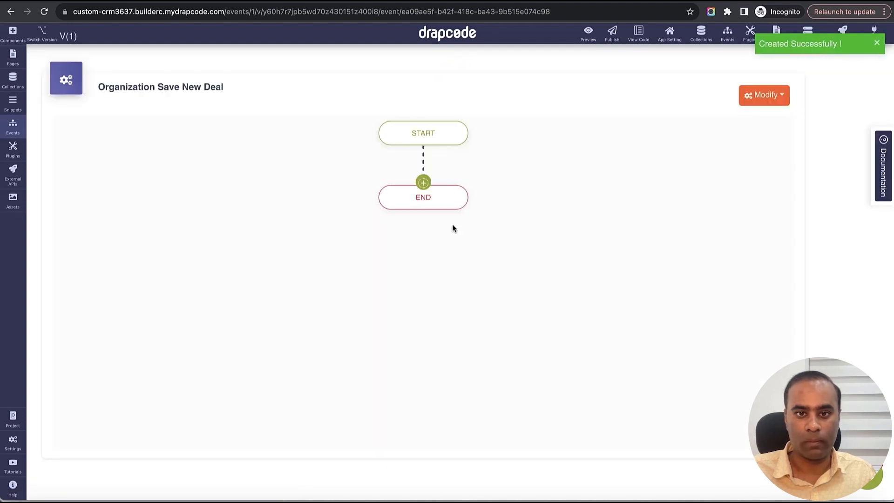
- Add a Save Data action to the event for the Deal collection, allowing additions by Secured (LoggedIn User)
left_click(423, 183)
mouse_move(462, 247)
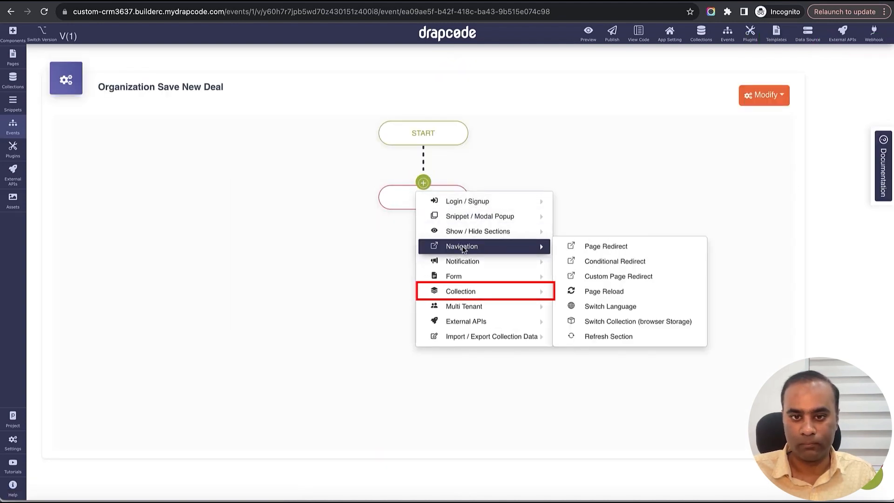
mouse_move(471, 291)
left_click(589, 293)
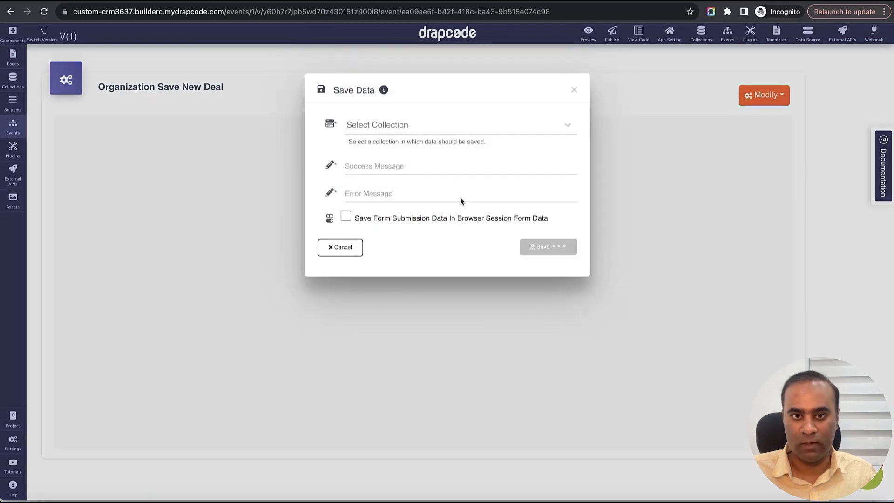
left_click(431, 132)
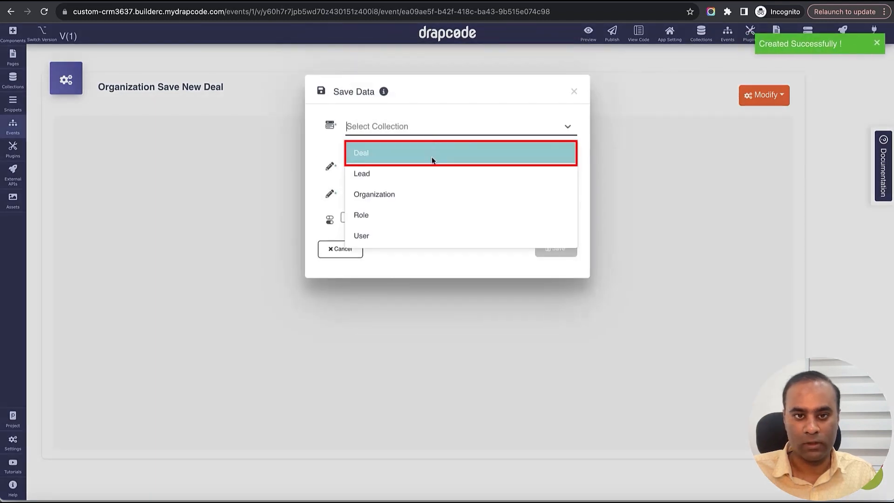
left_click(432, 160)
left_click(429, 210)
left_click(429, 233)
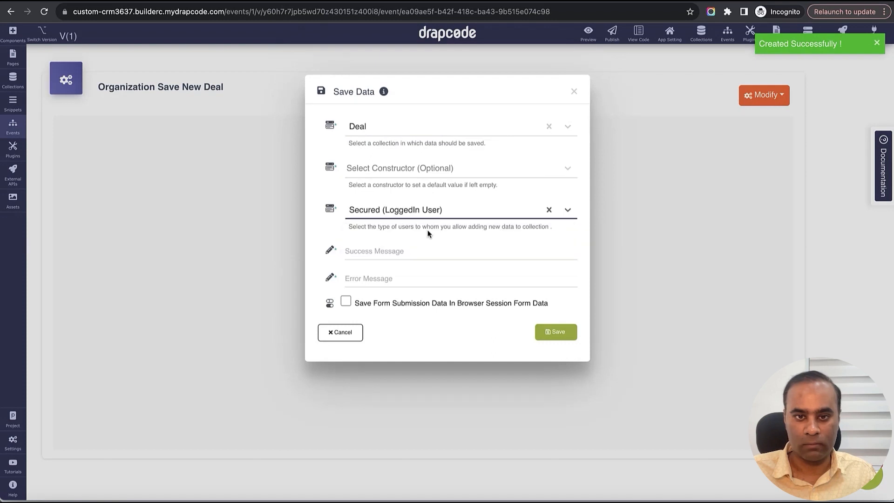
- Set the action's success message to "Deal Created" and error message to "Error", and save the action
left_click(424, 251)
type("Deal ")
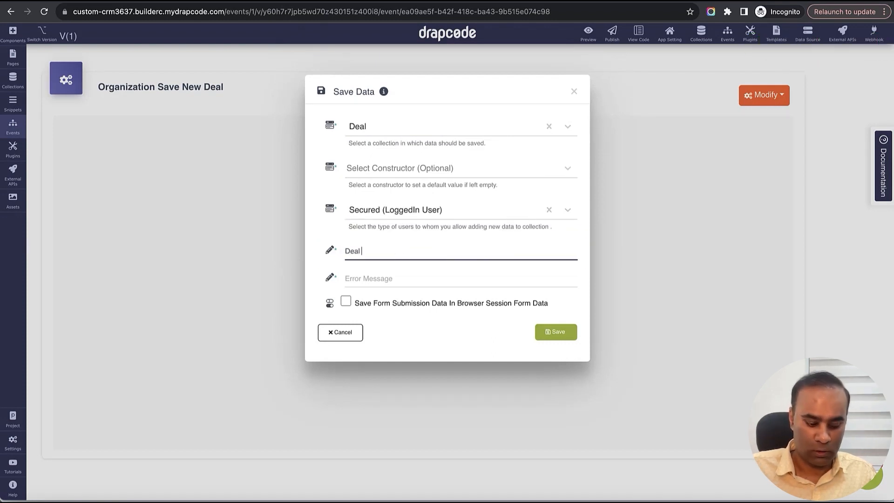
type("Created")
key("Tab")
type("E")
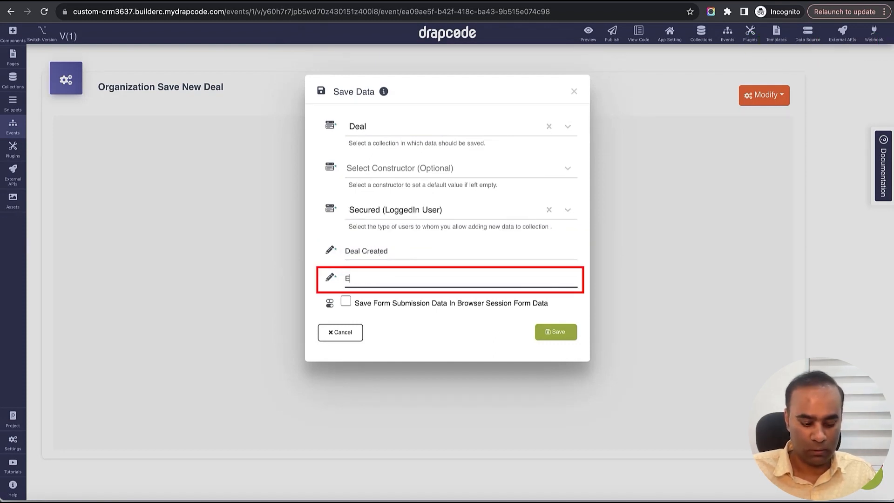
type("rror")
left_click(554, 332)
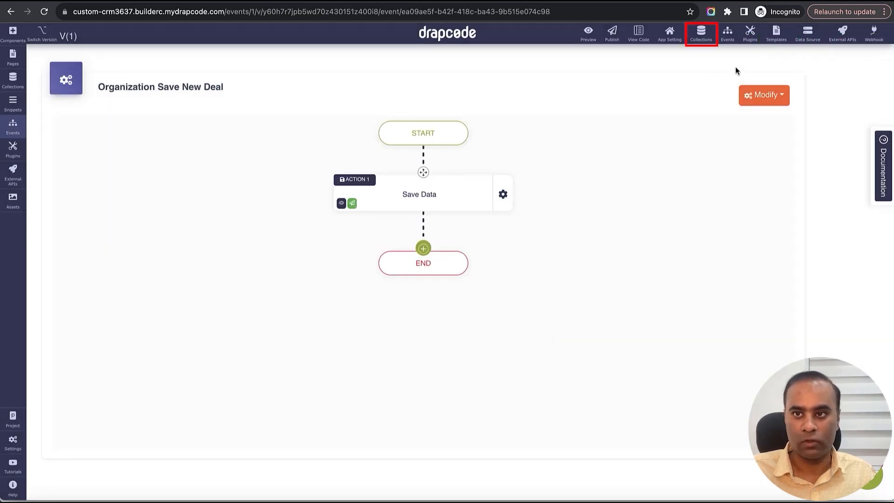
- Open the Deal collection's constructors and name a new one "Deal Qualified Constructor"
left_click(702, 35)
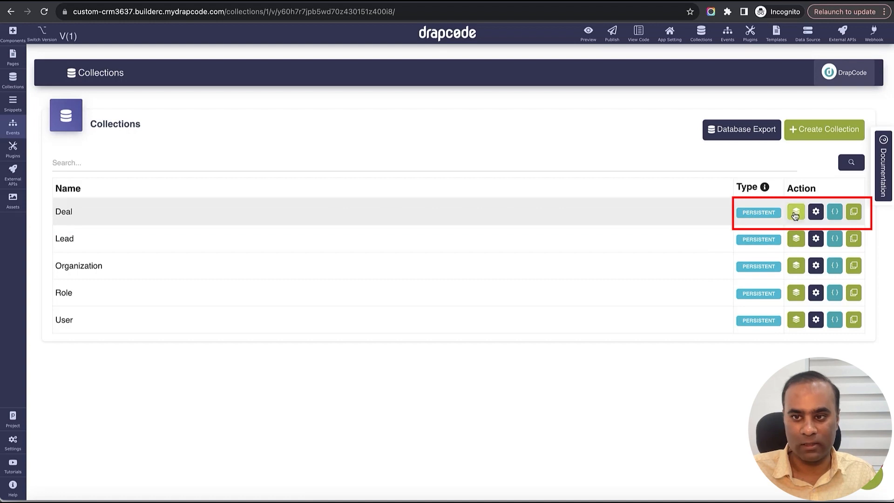
left_click(815, 213)
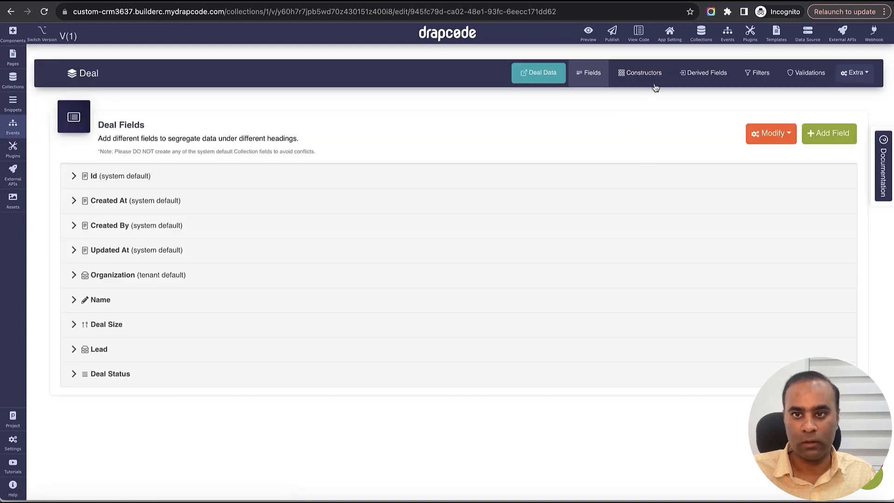
left_click(654, 84)
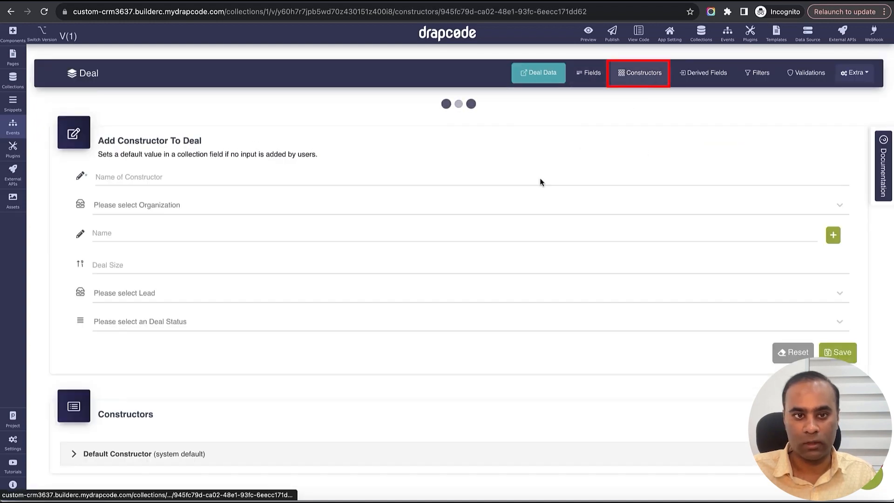
left_click(502, 161)
type("Deal Qualified Constructor")
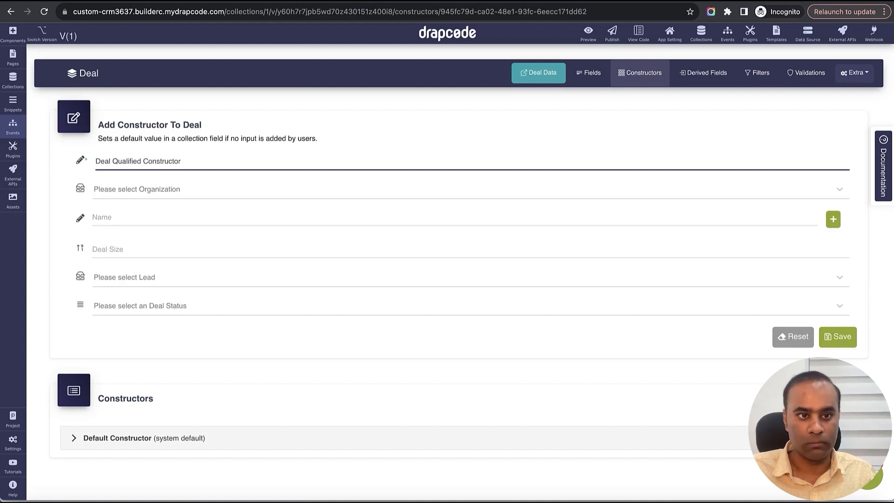
- Set the constructor's default Deal Status to Qualified, leaving the other fields empty, and save it
left_click(346, 189)
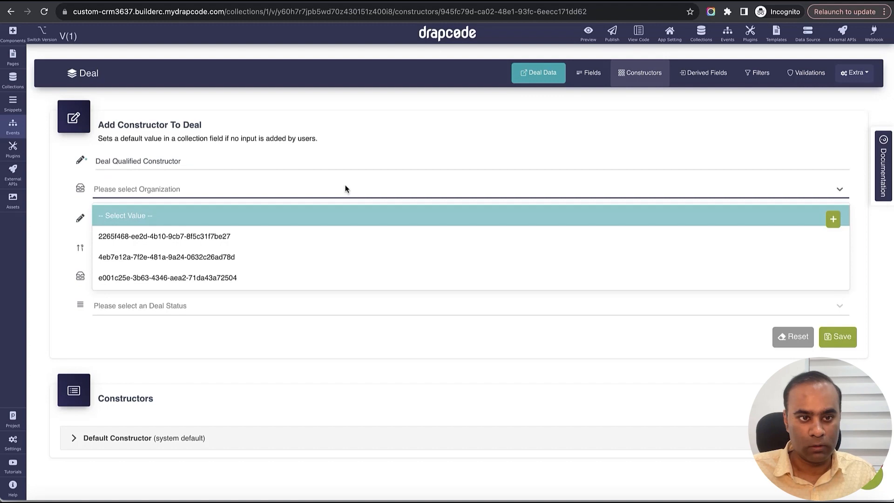
left_click(352, 162)
left_click(252, 223)
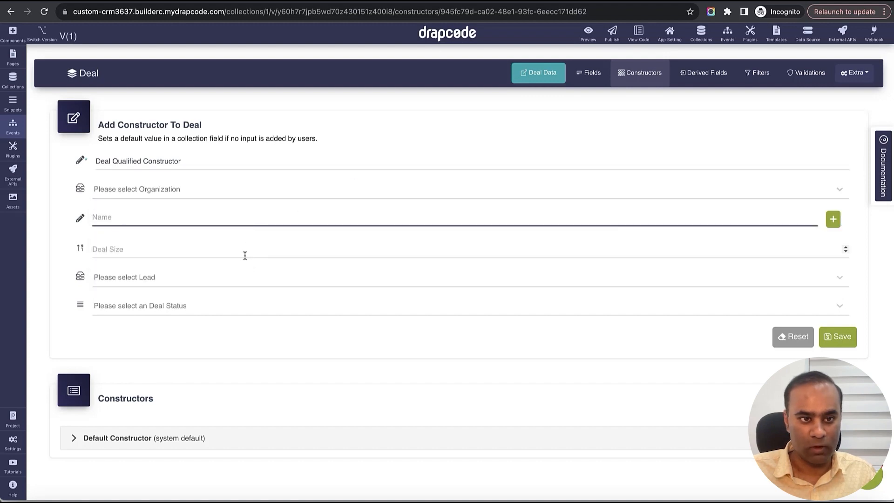
left_click(245, 256)
left_click(228, 284)
left_click(233, 266)
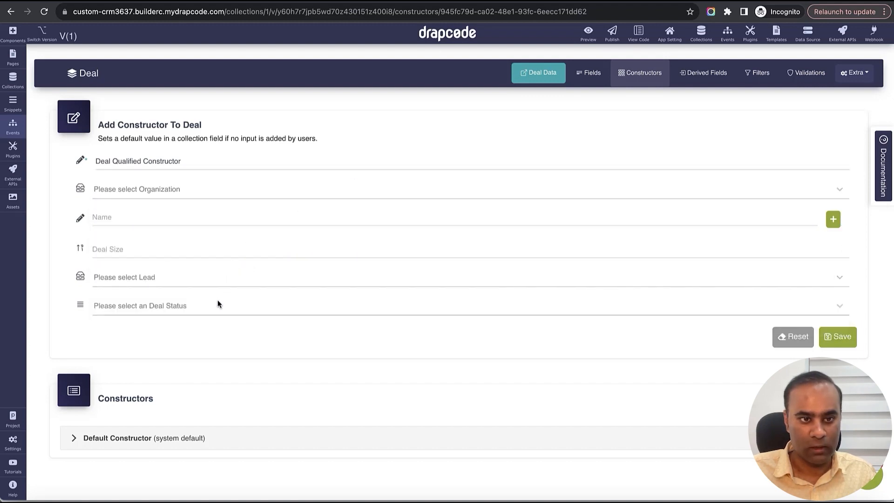
left_click(218, 304)
left_click(165, 356)
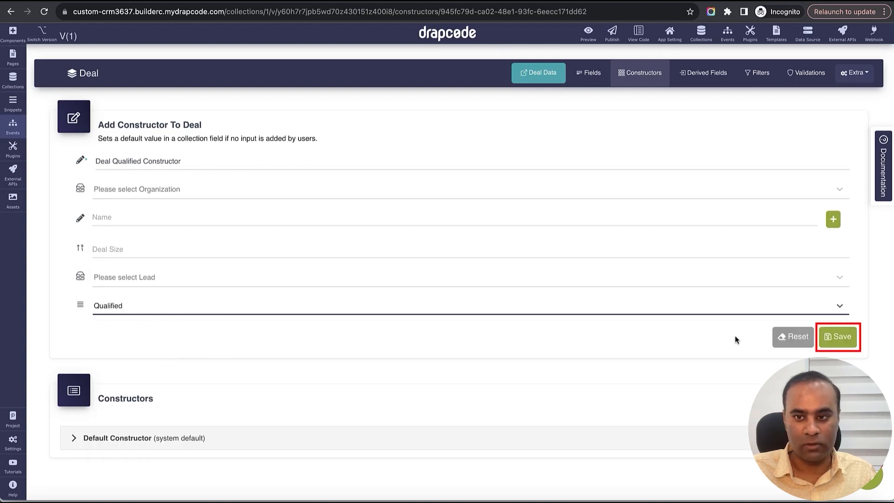
left_click(836, 336)
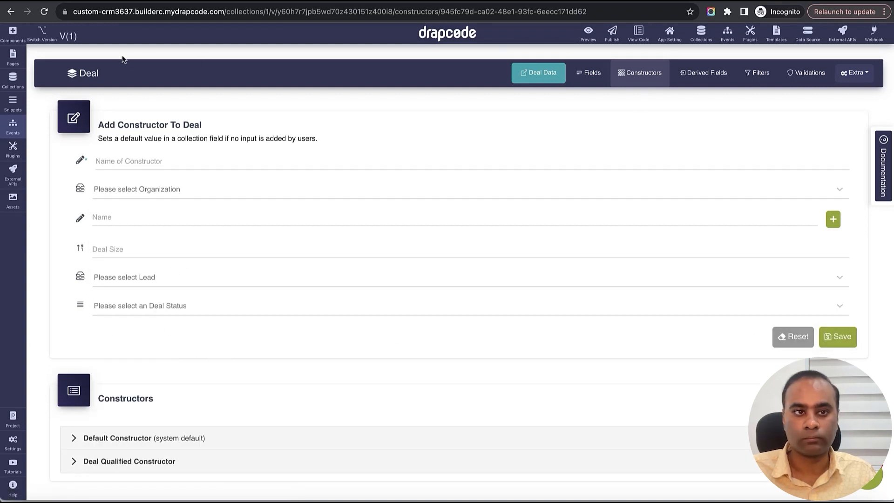
- In the Organization Save New Deal event, assign Deal Qualified Constructor to the Save Data action and save it
left_click(13, 125)
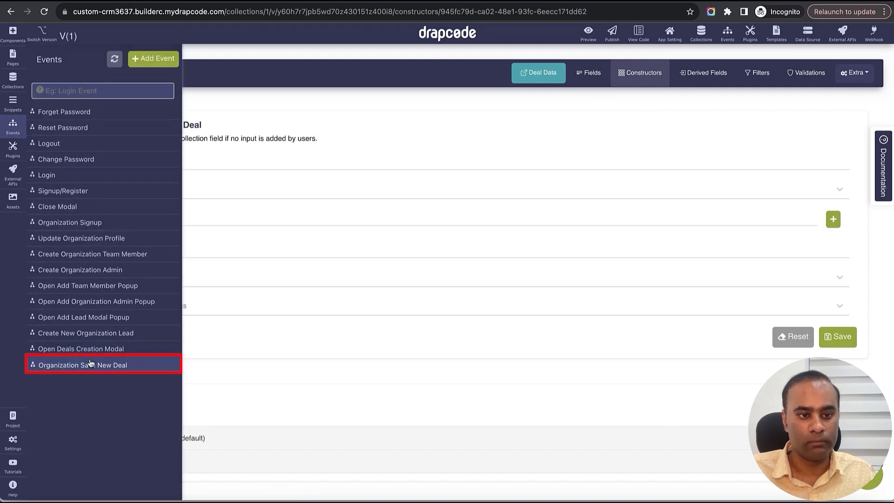
left_click(91, 364)
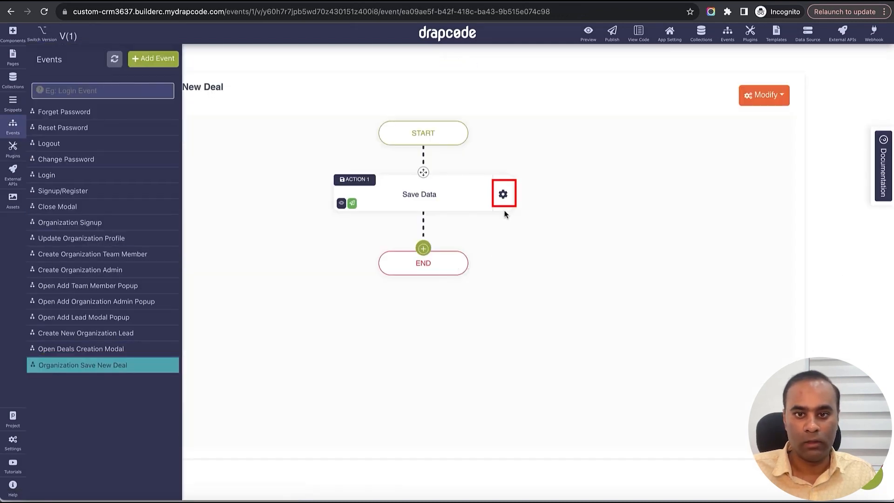
left_click(503, 194)
left_click(542, 204)
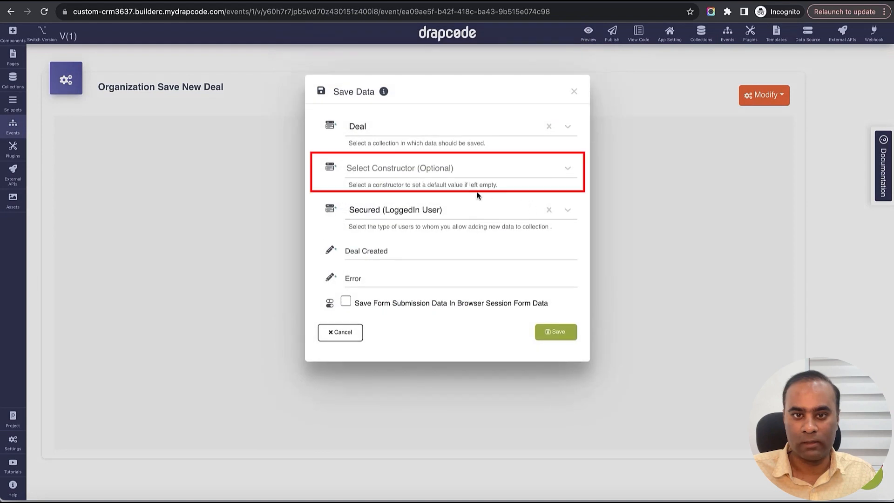
left_click(468, 173)
left_click(414, 218)
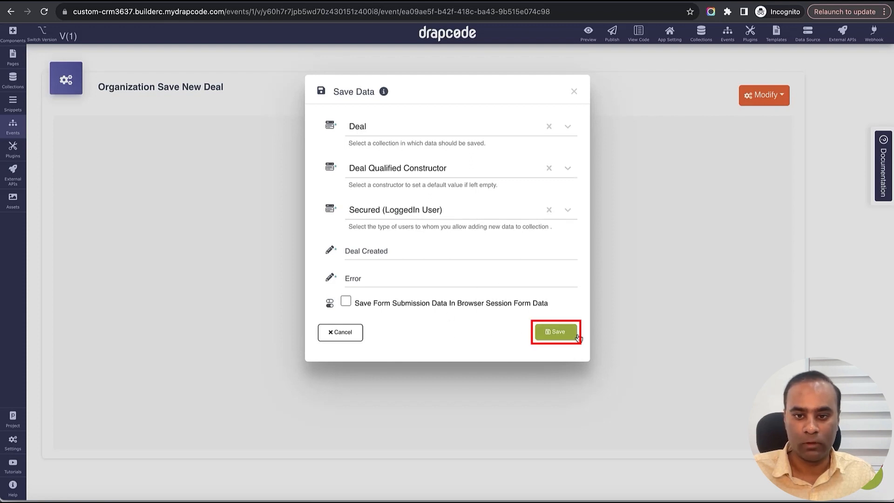
left_click(557, 333)
- Add a Close Modal action after the Save Data action
left_click(424, 248)
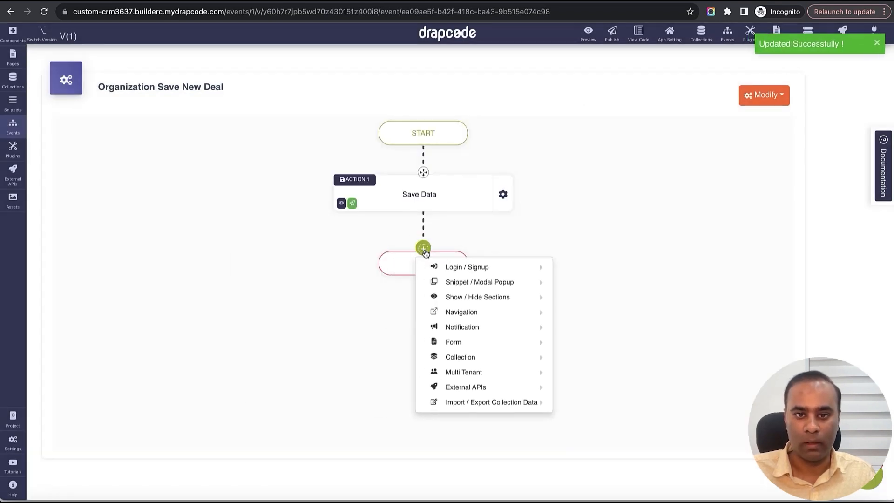
mouse_move(469, 300)
mouse_move(484, 283)
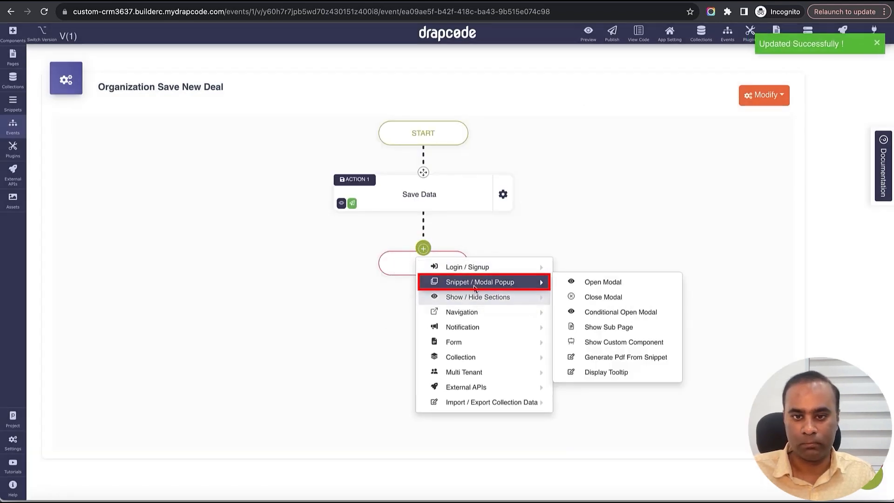
left_click(620, 299)
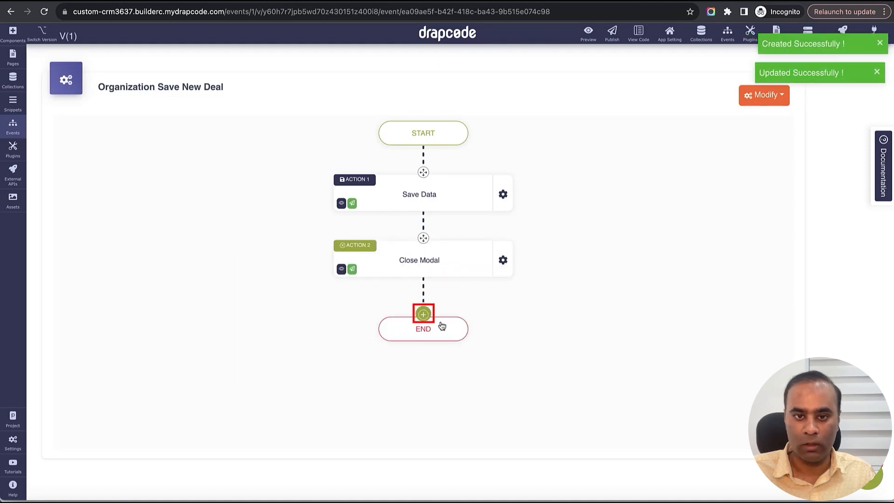
- Add a Page Reload action after the Close Modal action
left_click(423, 315)
mouse_move(482, 355)
mouse_move(484, 377)
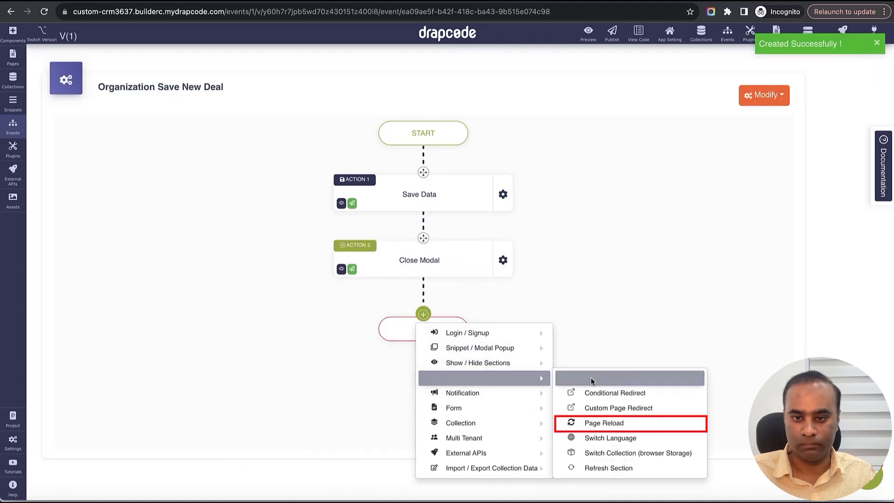
left_click(616, 419)
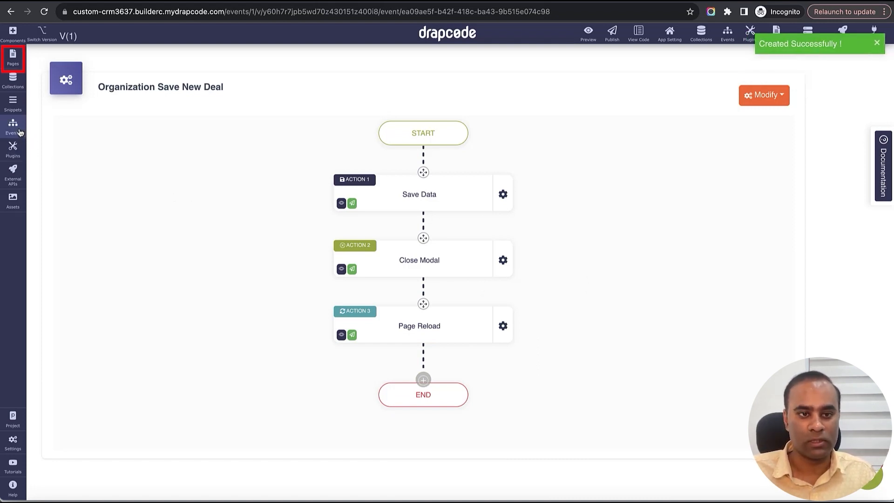
- On the Organization Deals List page, set the Add Deal button's event to Open Deals Creation Modal
left_click(13, 58)
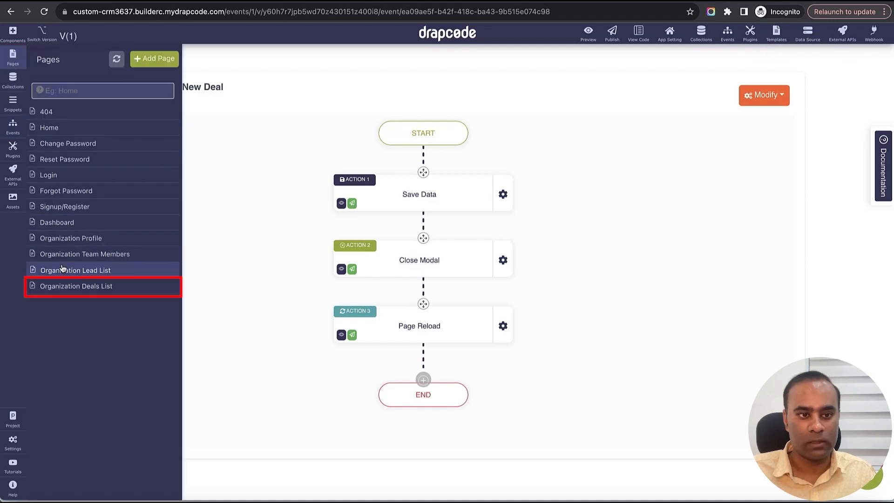
left_click(70, 286)
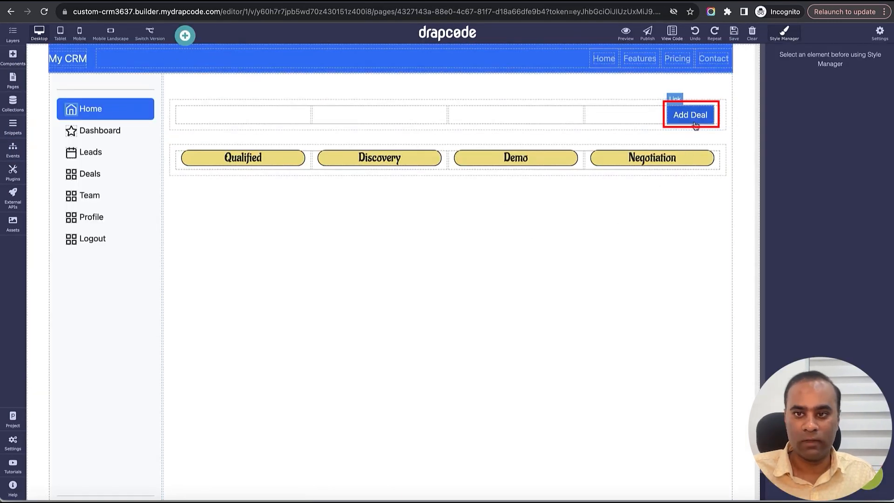
left_click(695, 120)
left_click(708, 99)
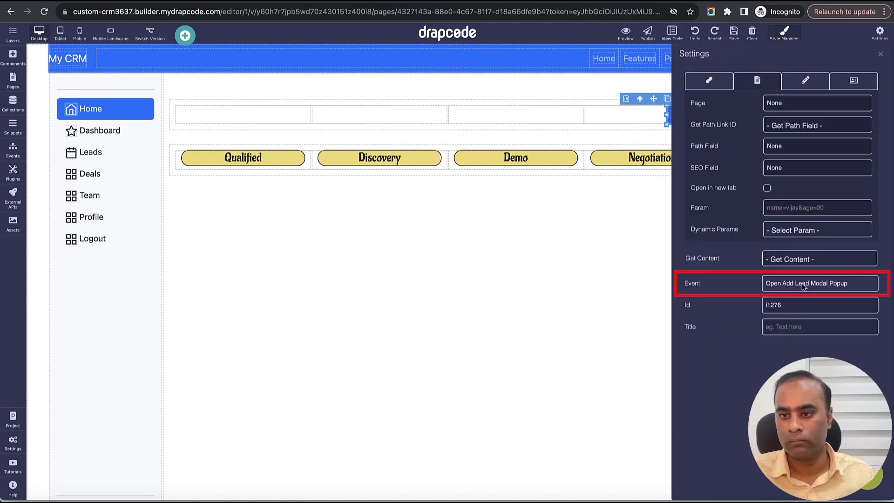
left_click(804, 288)
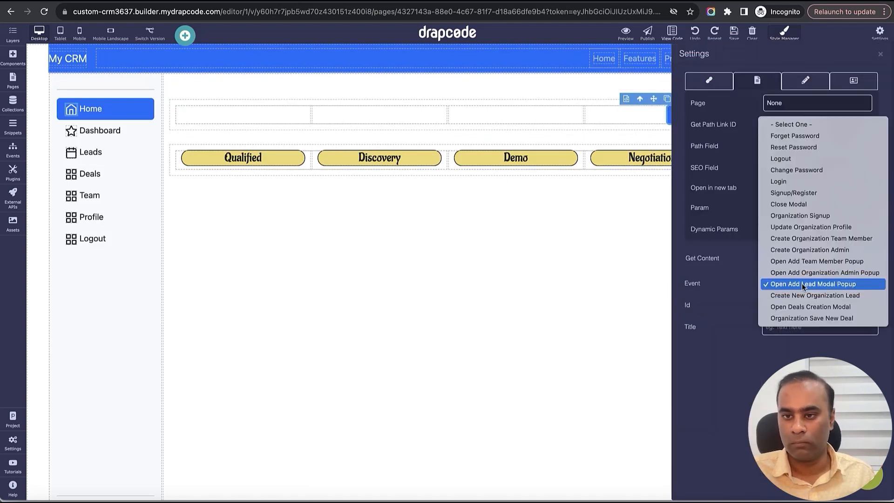
left_click(813, 307)
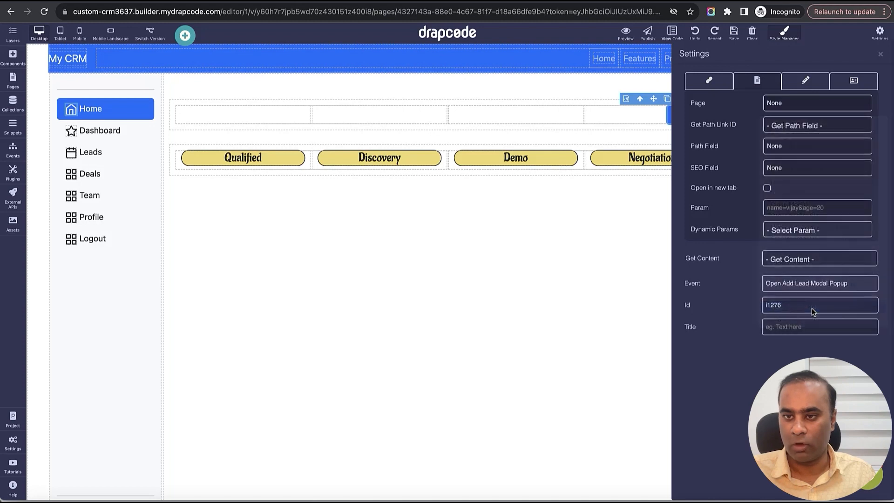
left_click(881, 55)
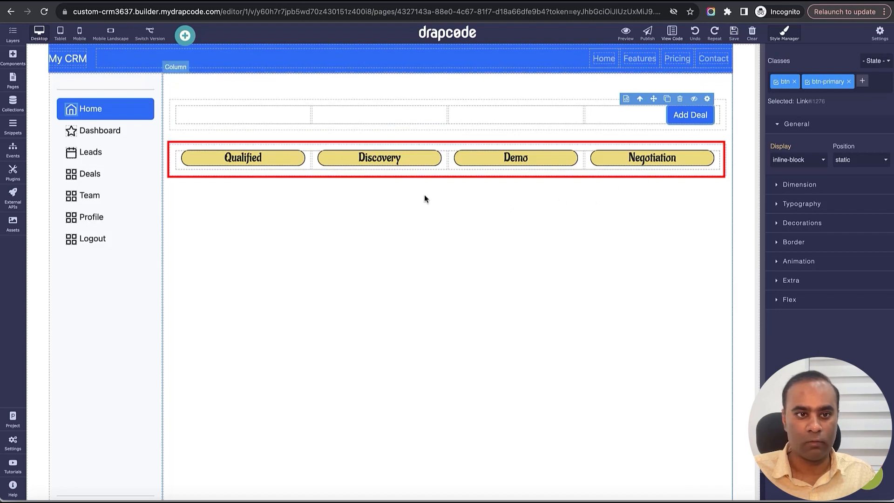
- Add a Data Group component to the row holding the deal stage headings
left_click(13, 58)
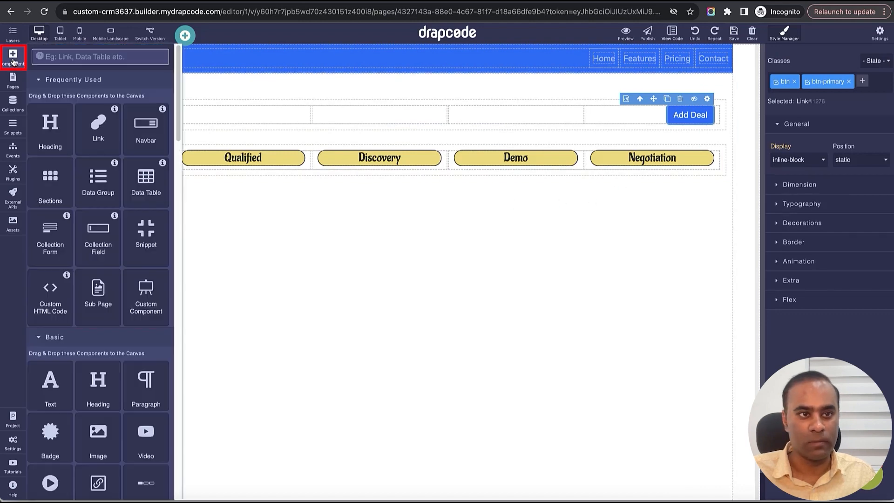
left_click(85, 57)
type("data")
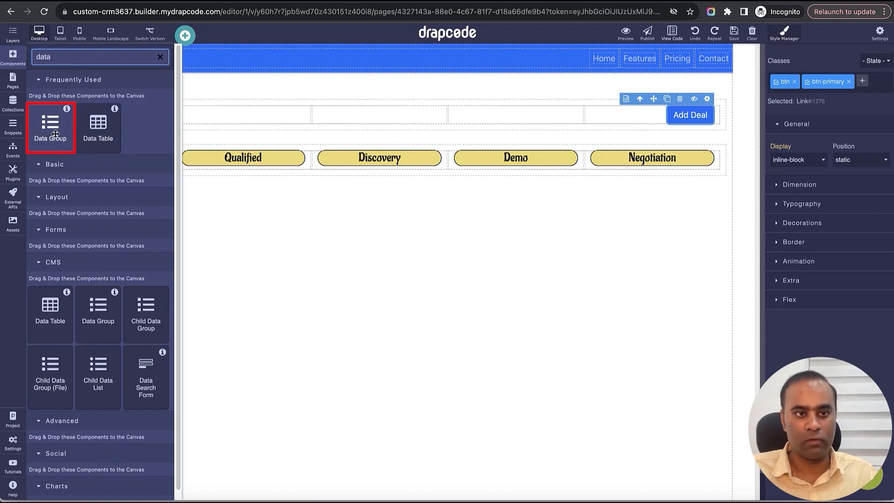
left_click_drag(56, 134, 227, 174)
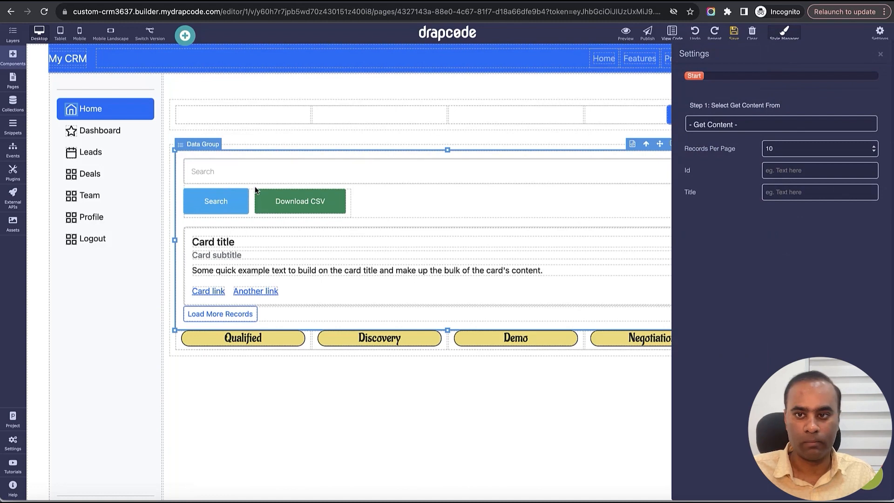
- Bind the data group to the Deal collection with the Organziation Deals Qualified filter, and delete its search form
left_click(725, 124)
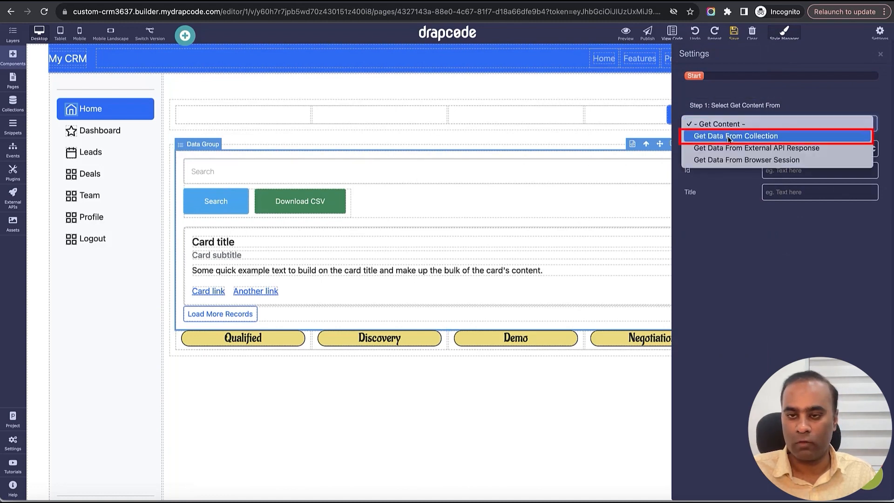
left_click(729, 137)
left_click(734, 166)
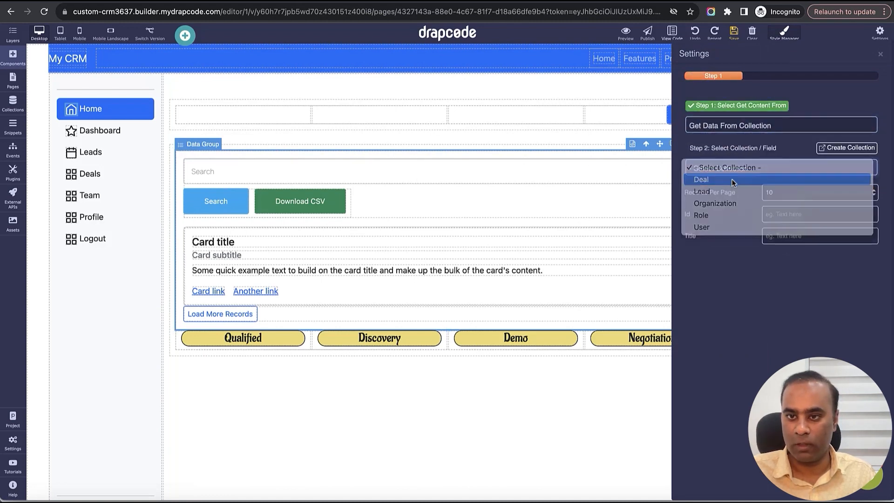
left_click(733, 181)
left_click(736, 206)
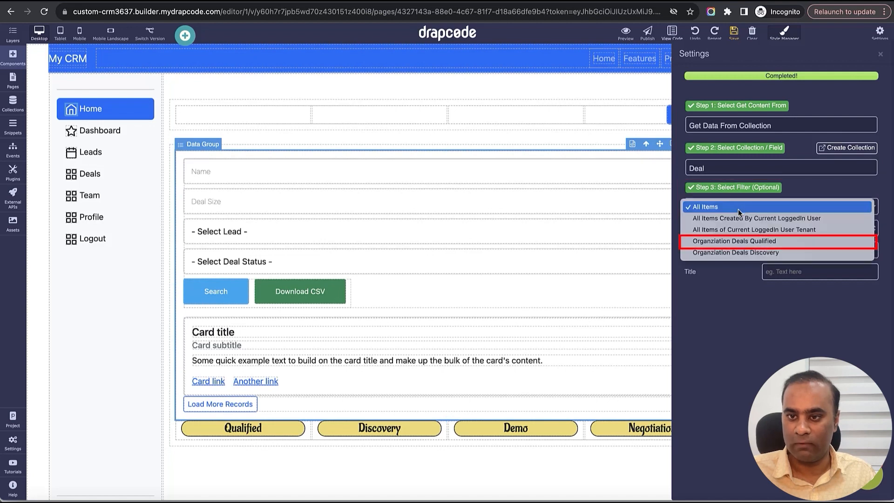
left_click(742, 241)
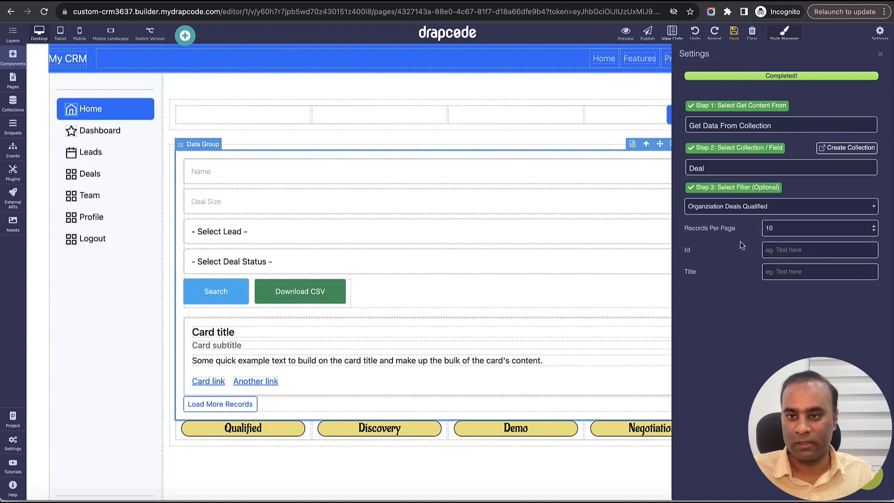
left_click(881, 55)
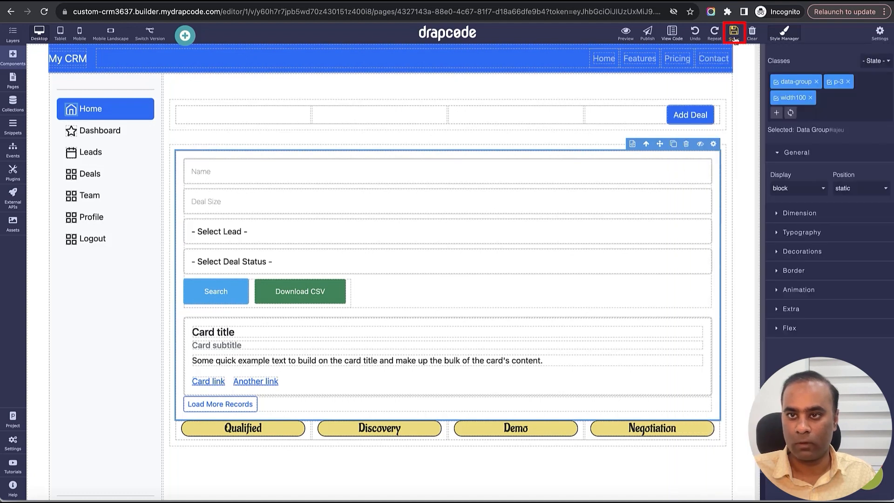
left_click(666, 284)
left_click(678, 152)
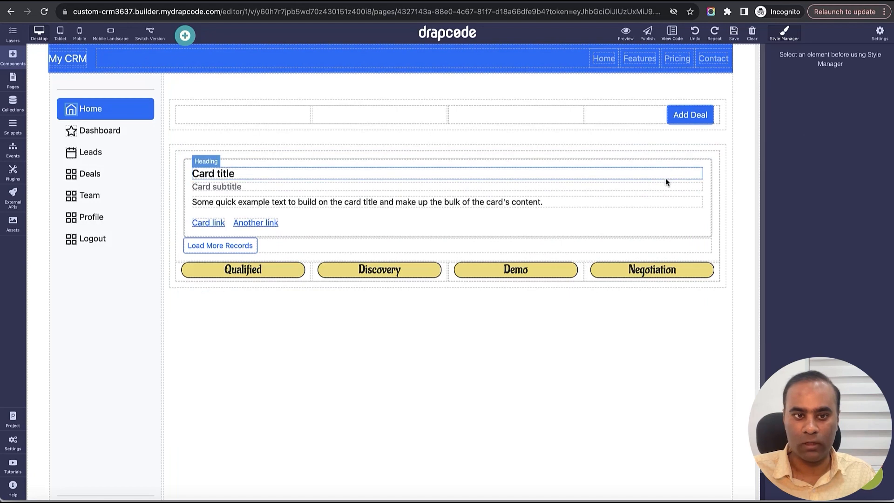
- Move the data group into the Qualified column, below its heading, and save the page
left_click(13, 56)
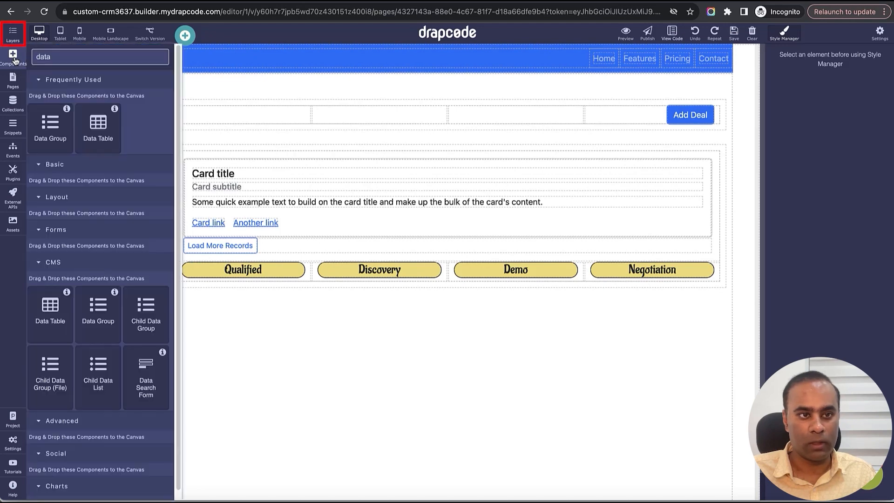
left_click(13, 33)
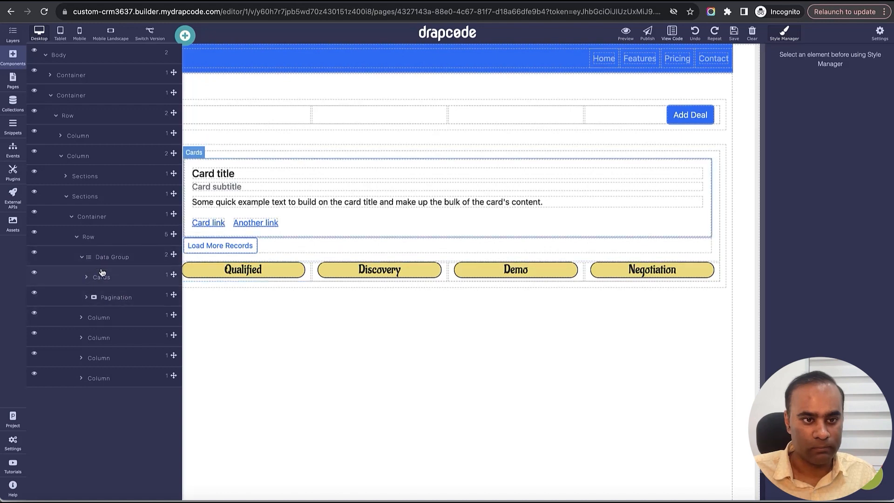
left_click(81, 319)
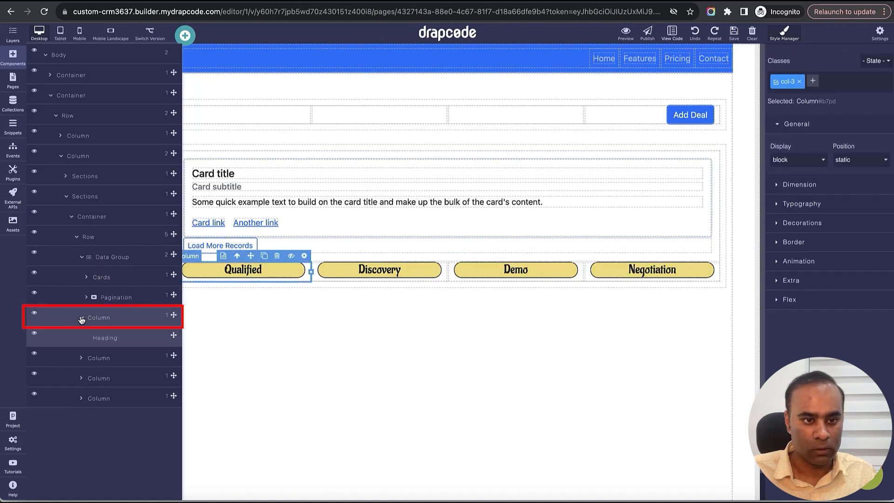
left_click(138, 302)
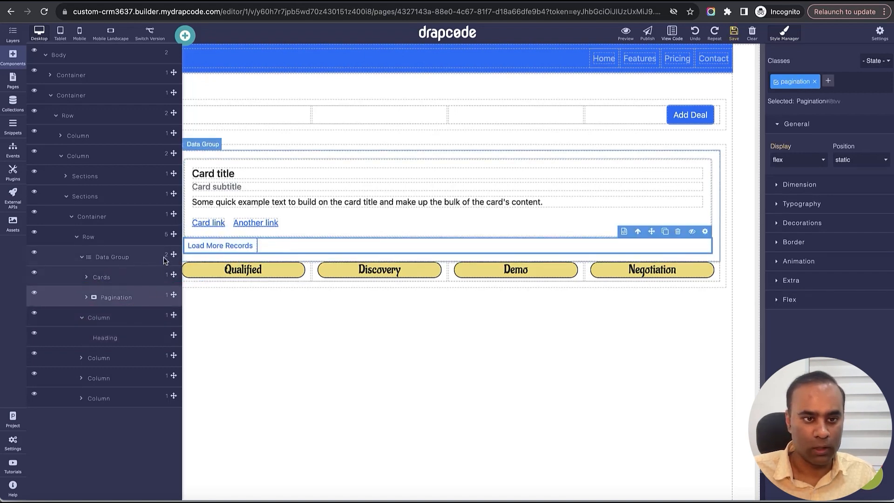
left_click_drag(171, 253, 161, 336)
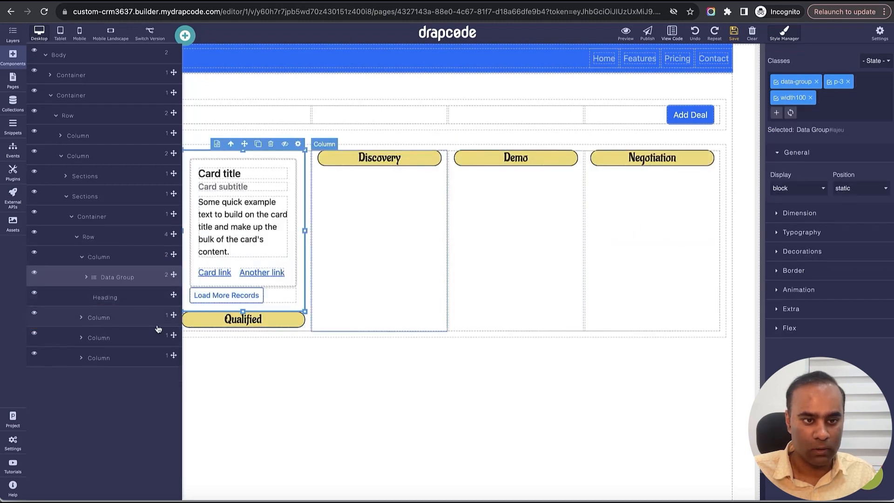
left_click_drag(174, 295, 173, 270)
left_click(734, 32)
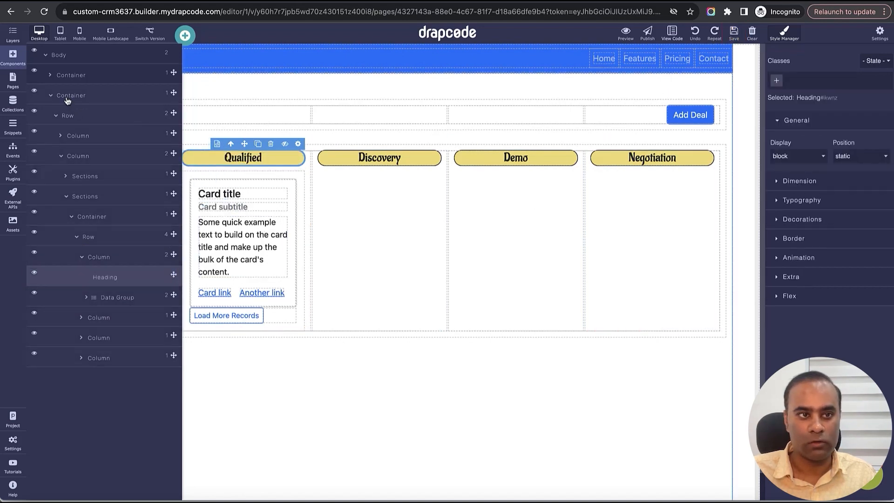
left_click(21, 65)
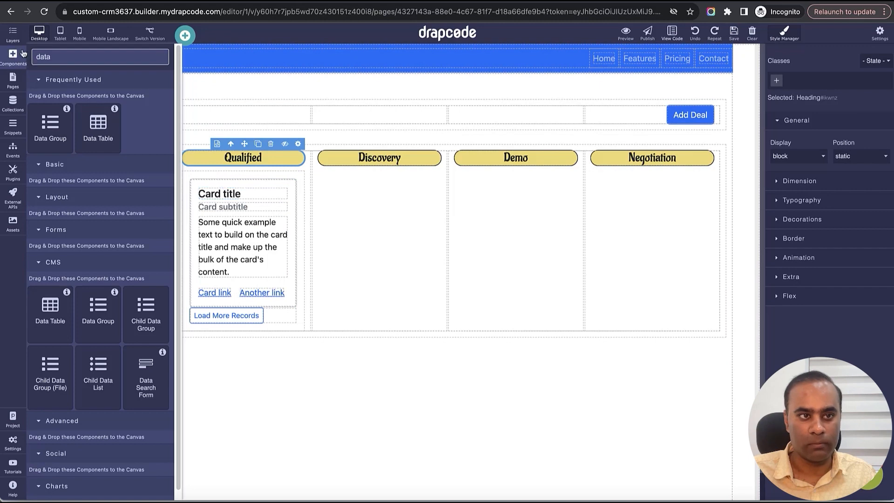
left_click(15, 39)
left_click(15, 39)
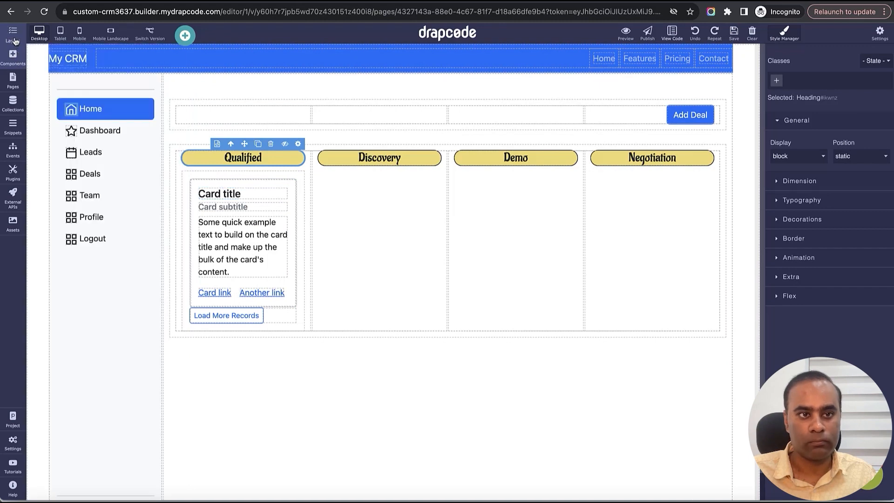
- Bind the card title in the Qualified data group to the Deal collection's Name field
left_click(256, 192)
left_click(281, 182)
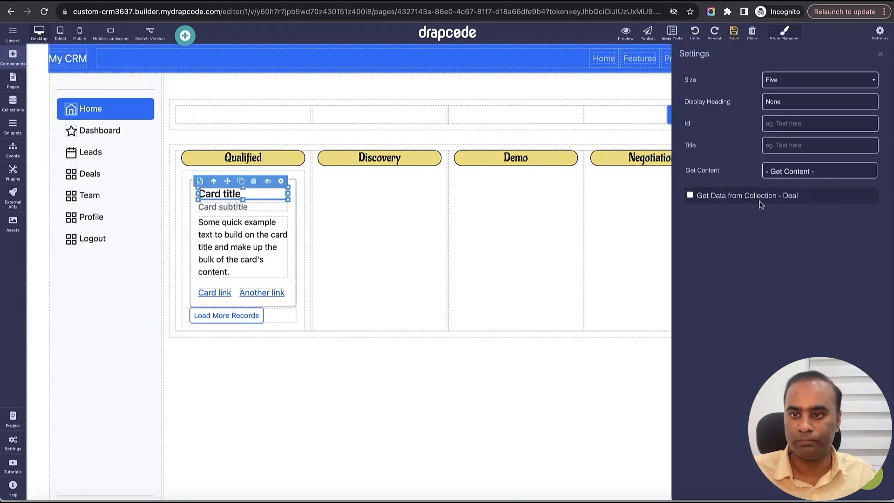
left_click(746, 196)
left_click(735, 219)
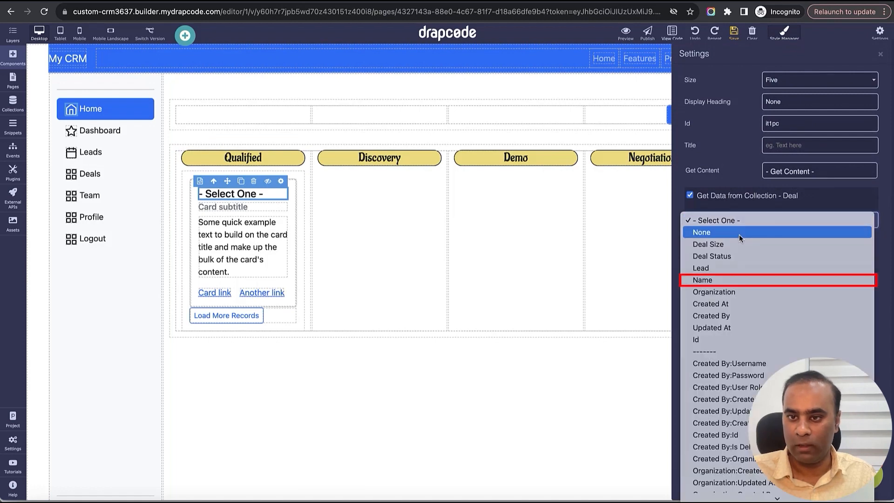
left_click(746, 281)
left_click(880, 56)
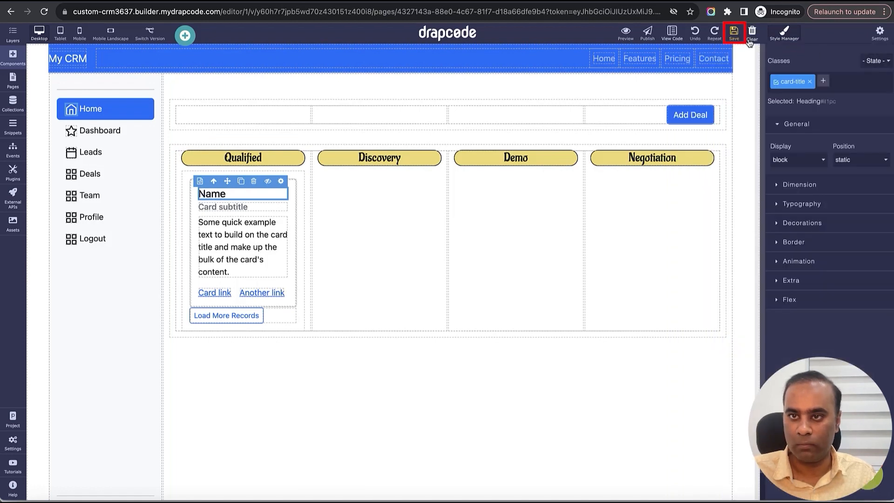
- Bind the card subtitle to the Deal collection's Deal Size field
left_click(270, 209)
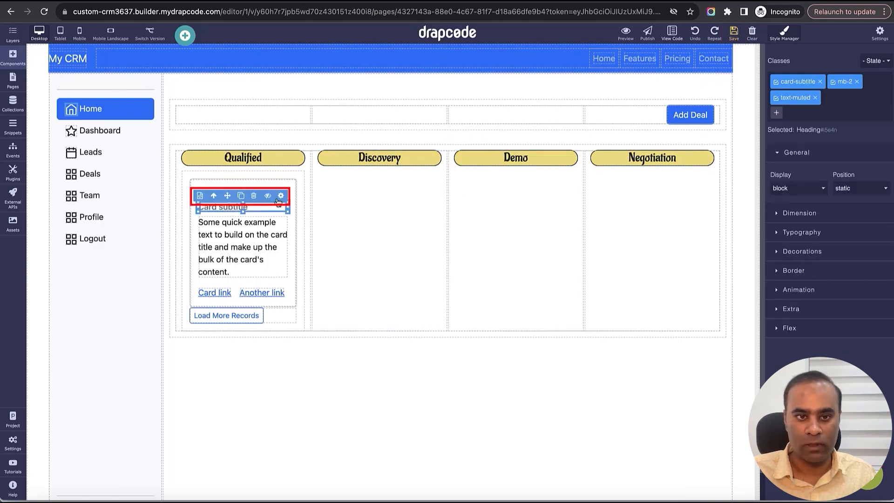
left_click(281, 195)
left_click(764, 200)
left_click(765, 221)
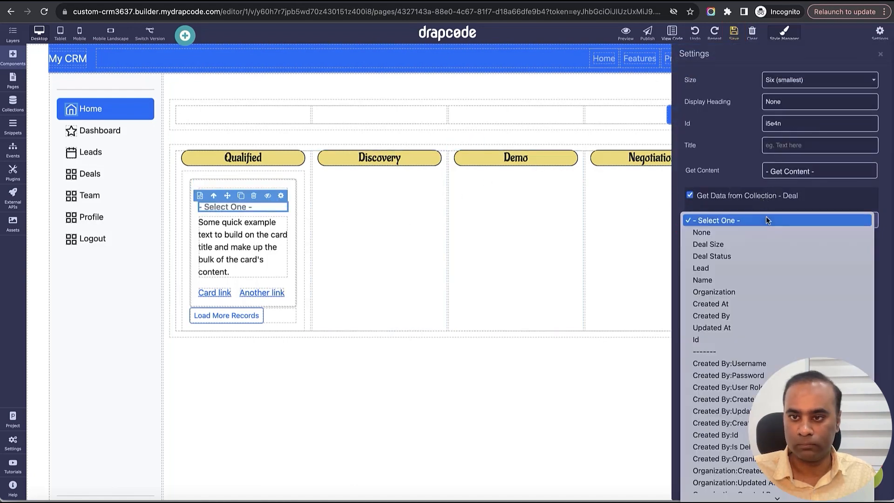
left_click(764, 240)
- Bind the card's paragraph to the Deal collection's Lead:Email field and delete the "Another link" link
left_click(275, 224)
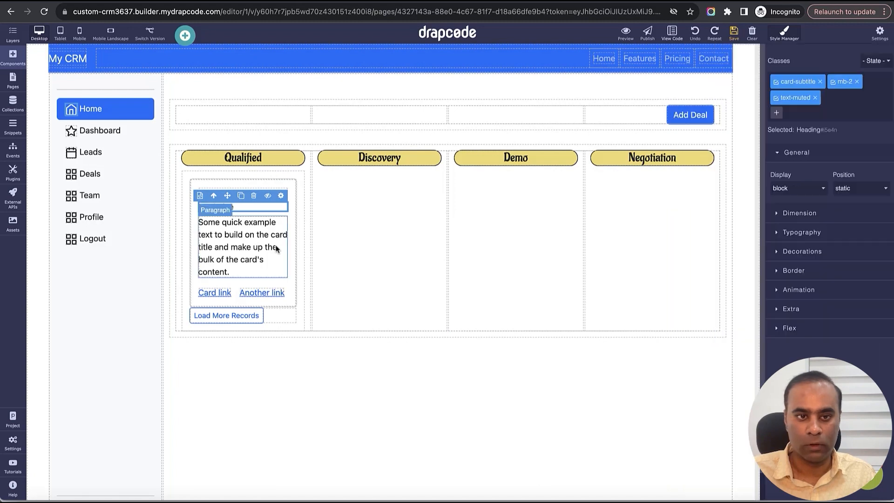
left_click(280, 210)
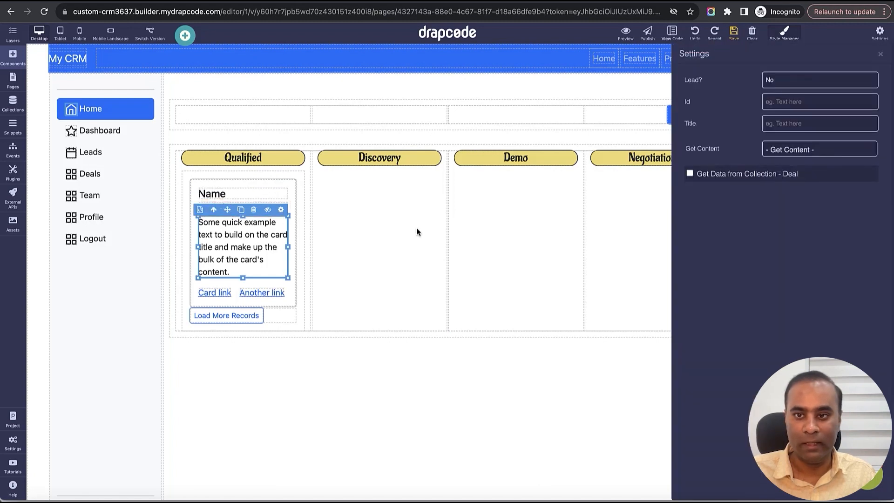
left_click(753, 174)
left_click(763, 197)
scroll(766, 326, "down", 5)
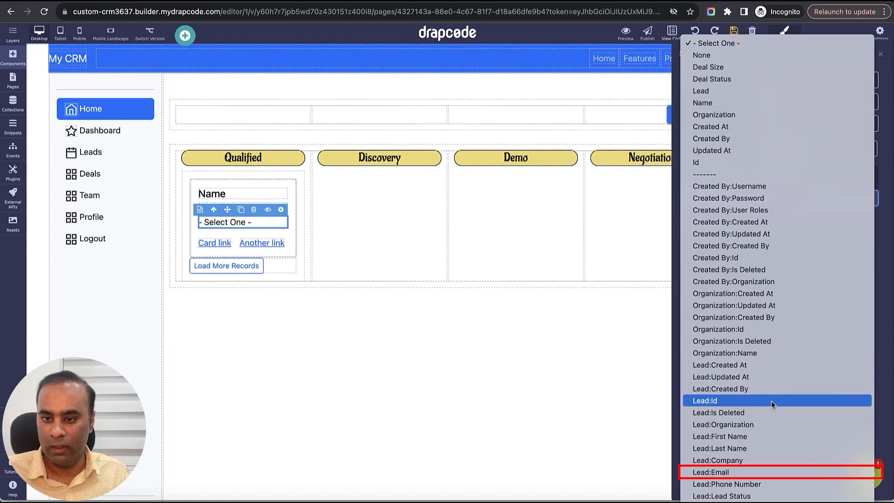
left_click(760, 472)
left_click(263, 243)
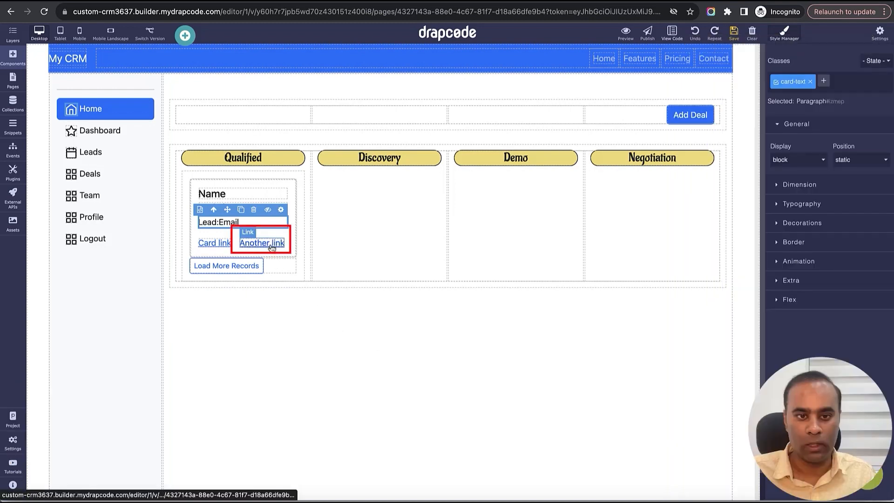
left_click(250, 232)
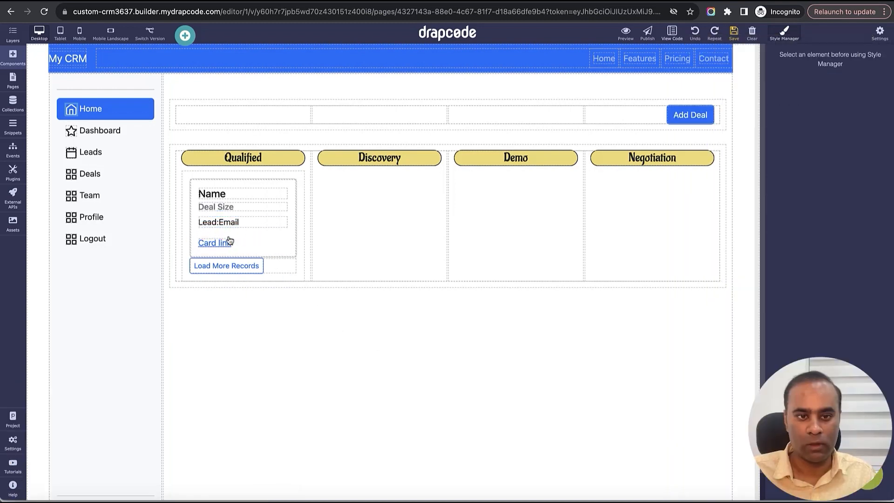
- Set the Qualified data group's right and left padding to 0 px
left_click(299, 184)
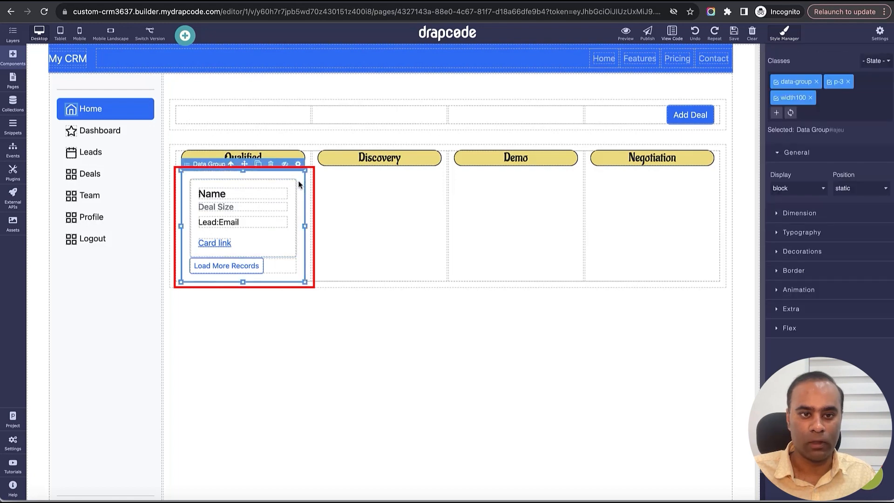
left_click(800, 213)
scroll(825, 333, "down", 3)
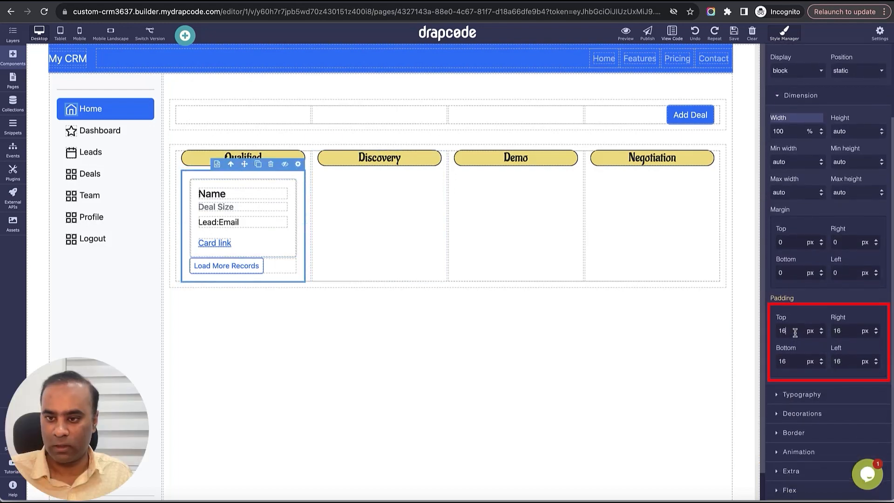
double_click(785, 331)
double_click(856, 334)
type("0")
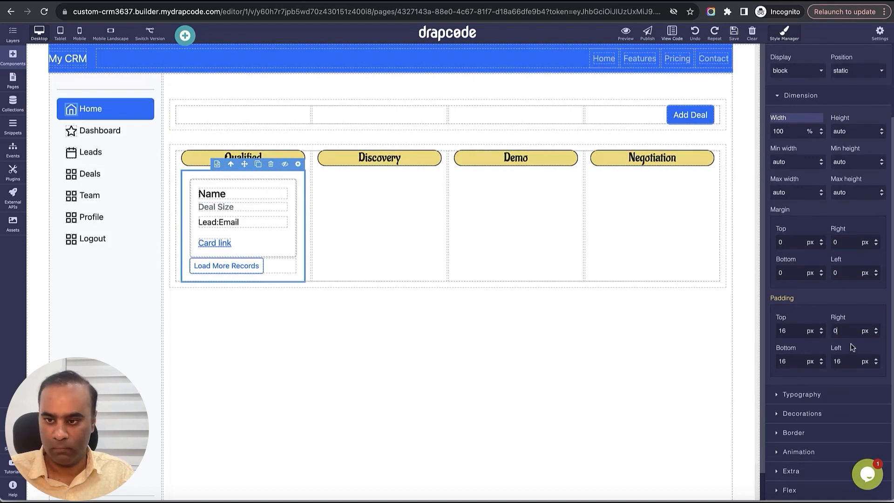
type("0")
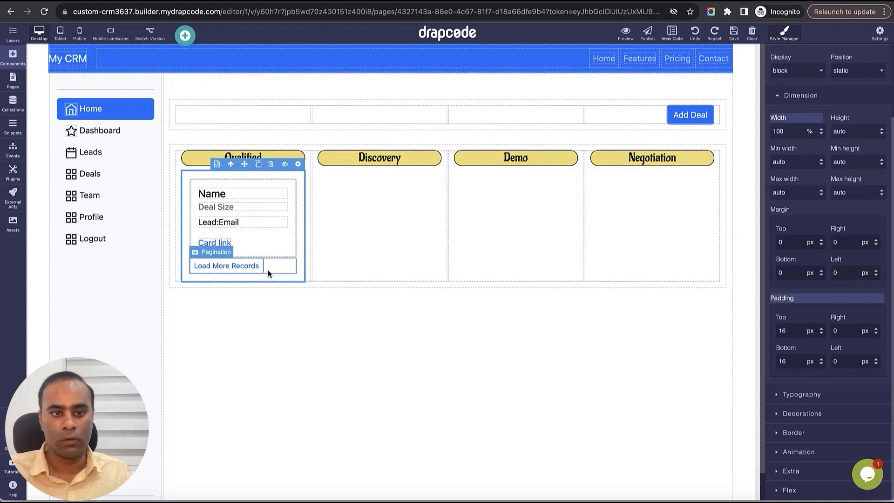
- Rename the card's remaining link to "Change Status" and save the page
left_click(225, 247)
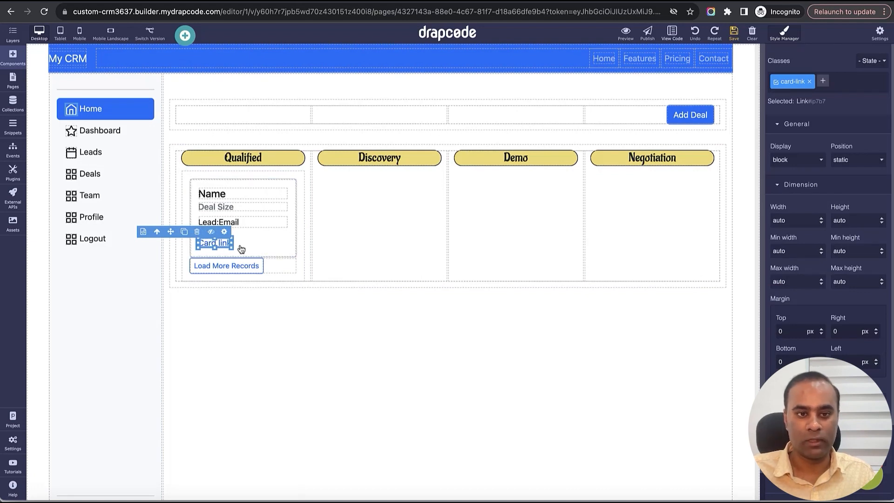
double_click(212, 242)
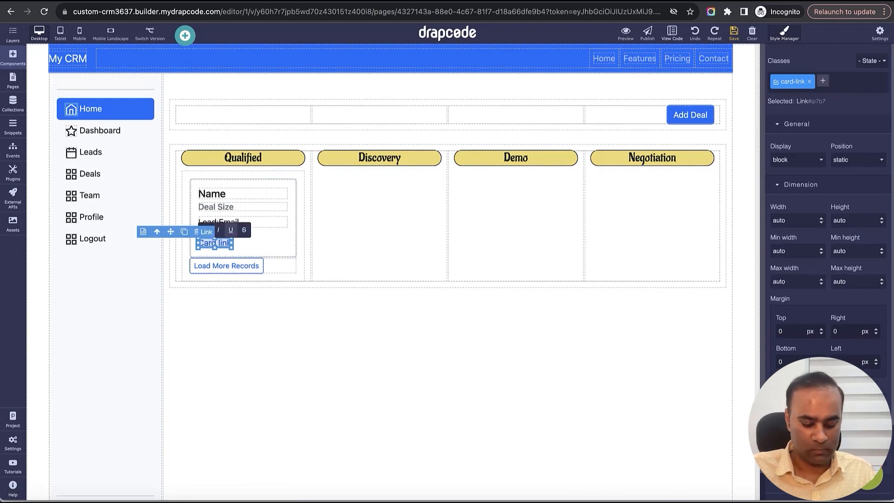
type("Change Status")
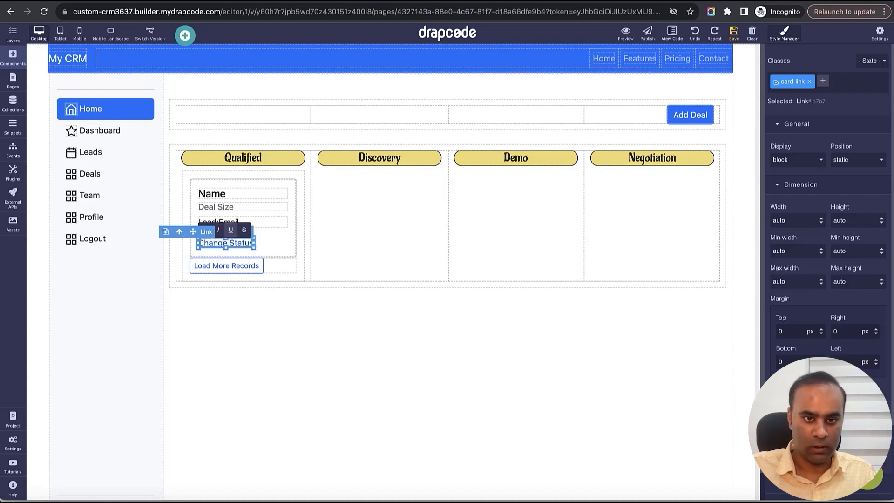
left_click(735, 34)
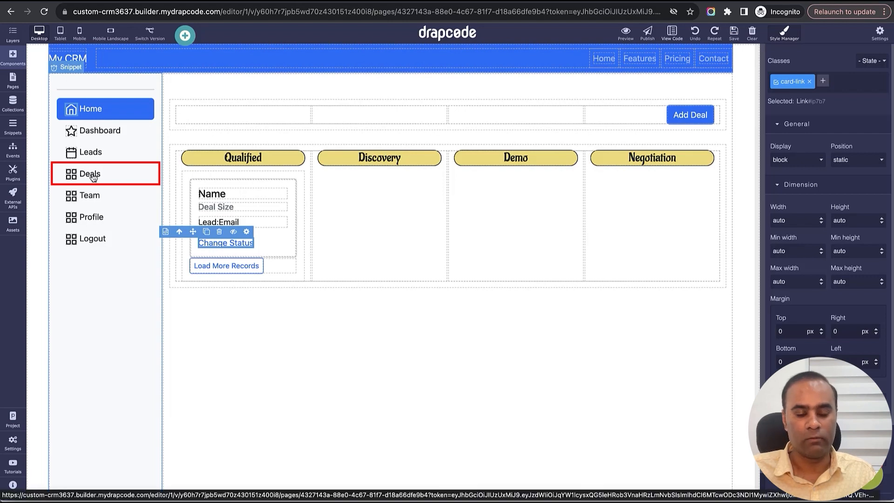
- Link the Deals item in the Org Admin Sidebar snippet to the Organization Deals List page and save the snippet
left_click(12, 128)
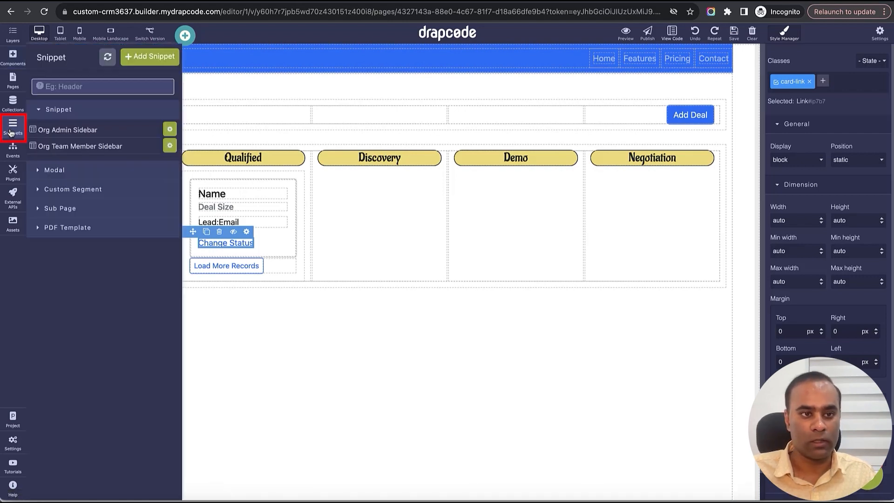
left_click(79, 132)
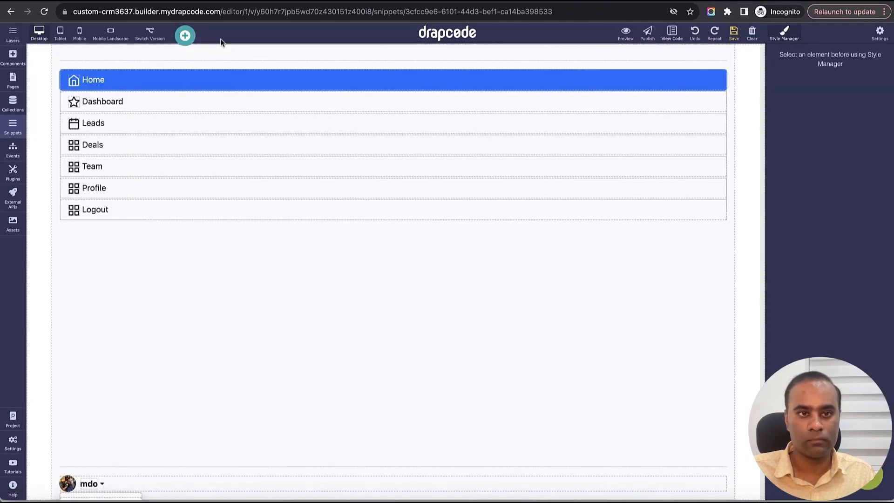
left_click(235, 145)
left_click(720, 128)
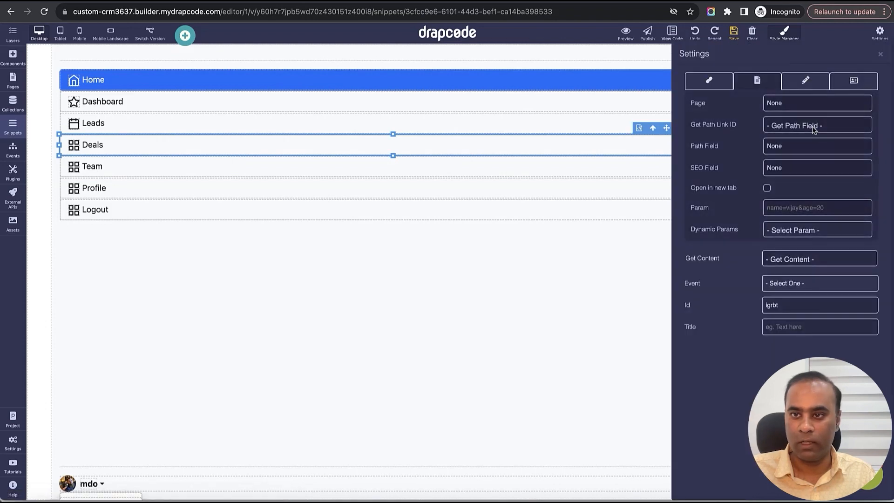
left_click(806, 104)
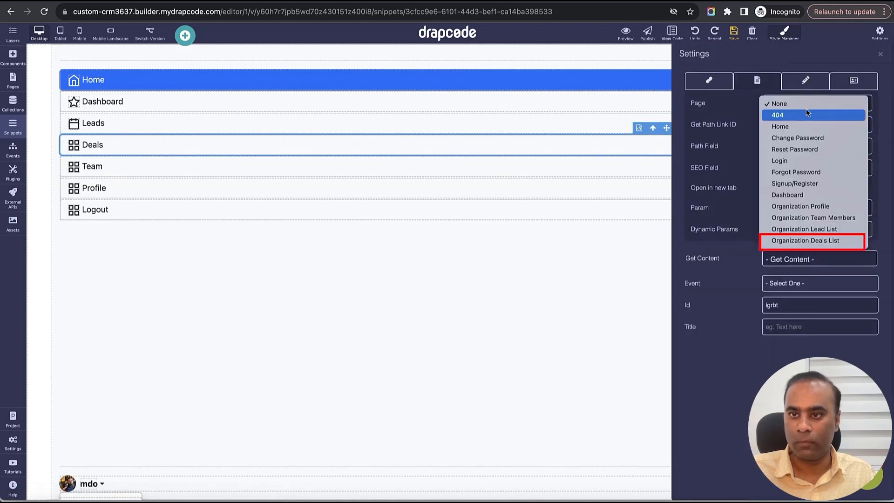
left_click(813, 240)
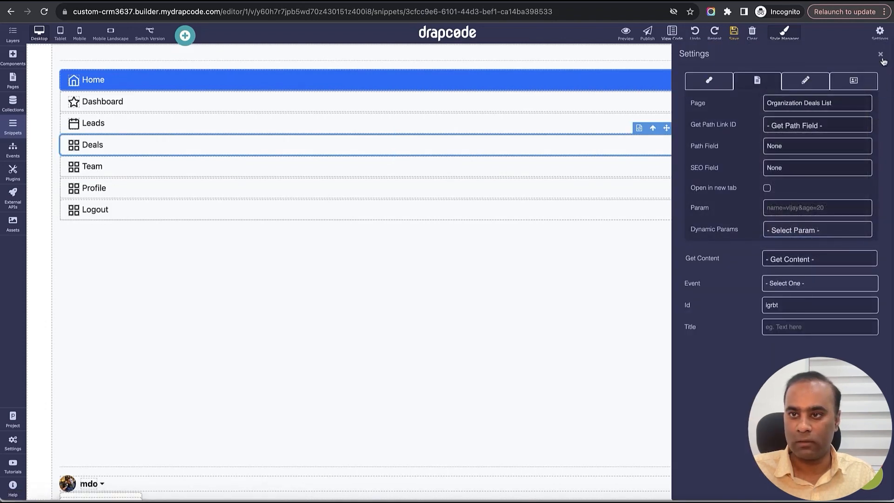
left_click(881, 54)
left_click(734, 32)
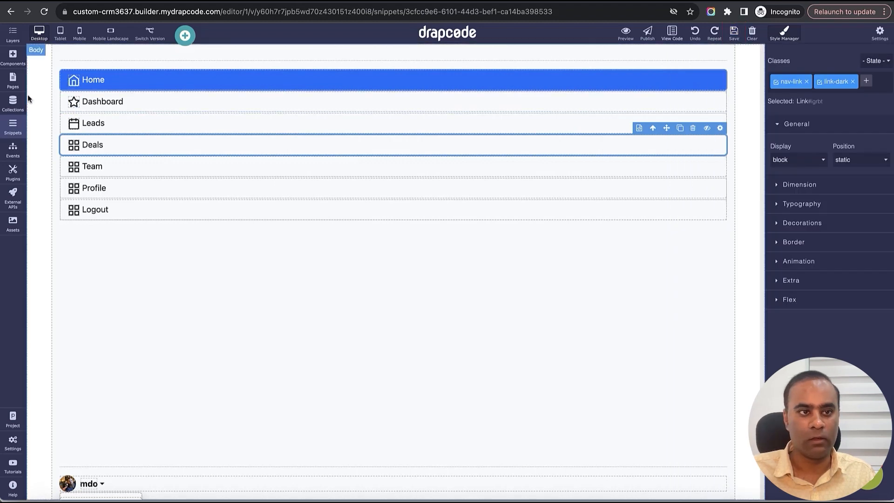
- Link the Deals item in the Org Team Member Sidebar snippet to the Organization Deals List page
left_click(13, 80)
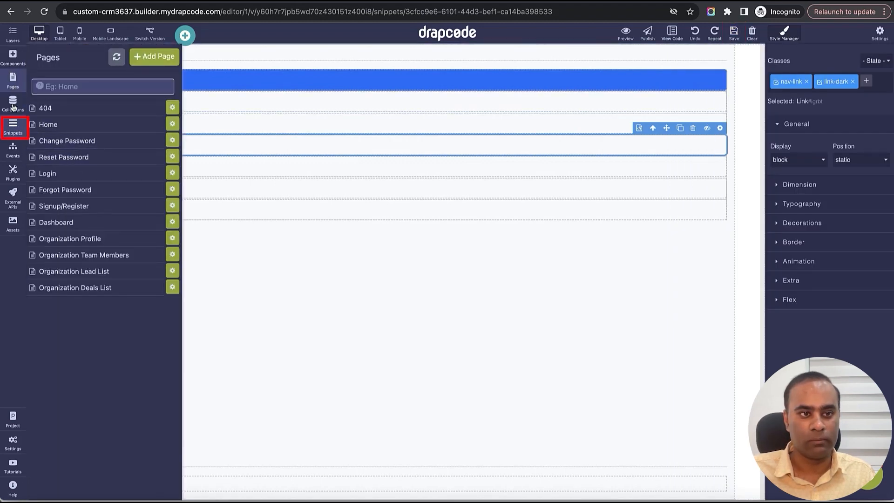
left_click(13, 125)
left_click(88, 146)
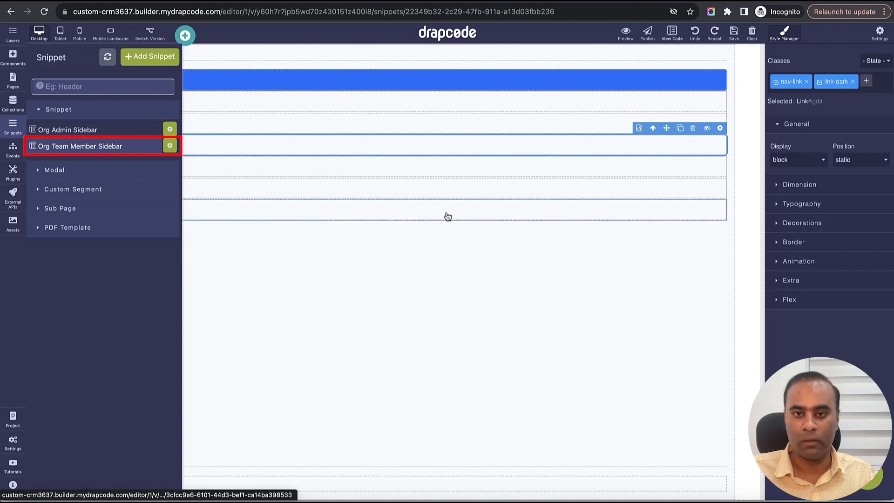
left_click(720, 127)
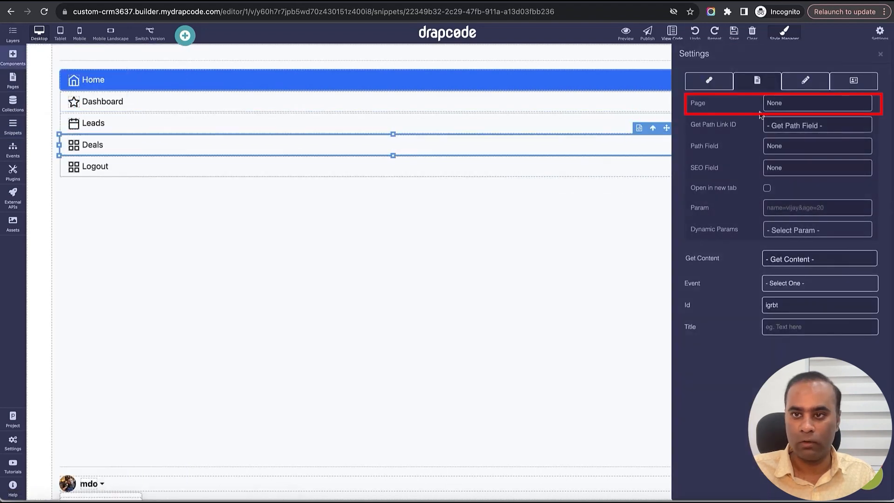
left_click(811, 108)
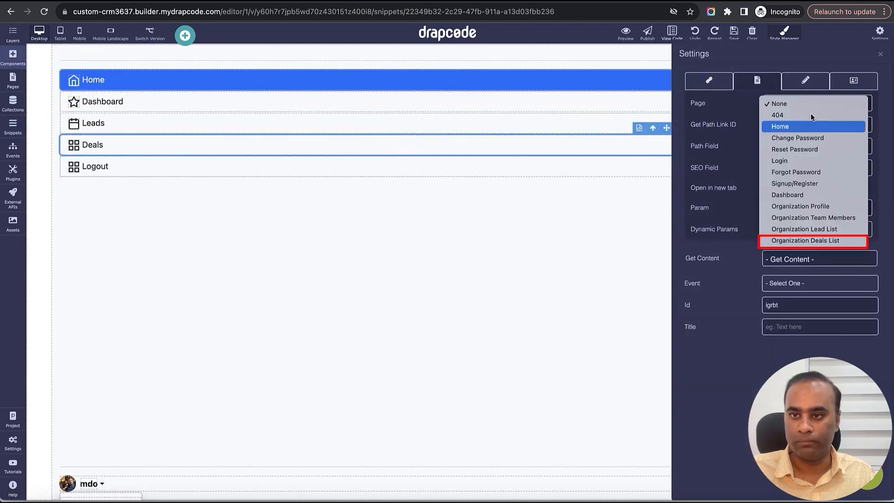
left_click(821, 240)
left_click(879, 55)
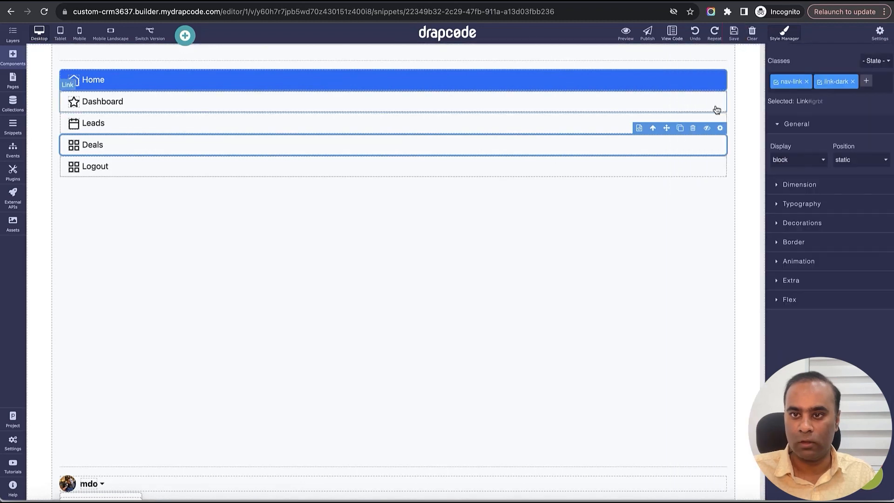
- Assign the Logout event to the Logout link in the Org Team Member Sidebar snippet and save it
left_click(713, 166)
left_click(720, 149)
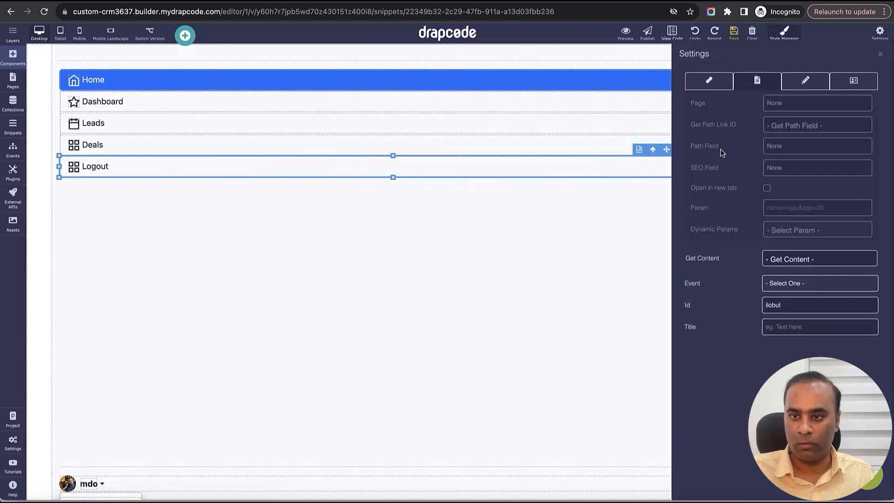
left_click(818, 282)
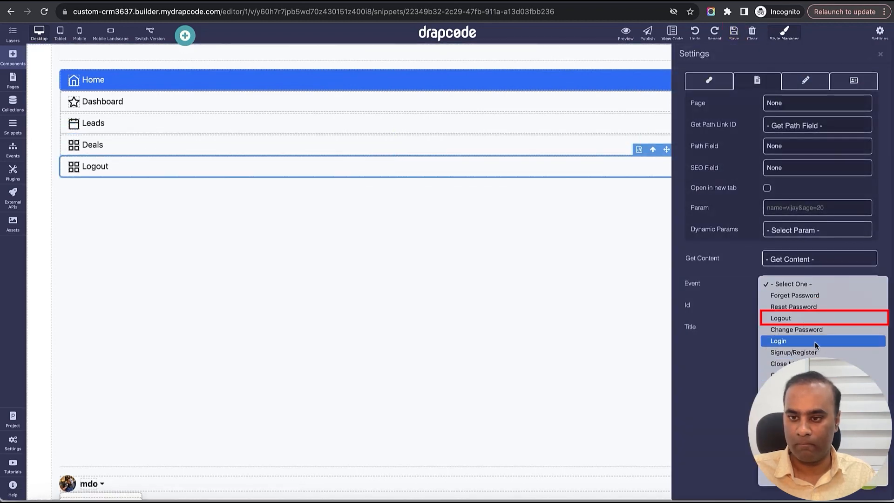
left_click(817, 319)
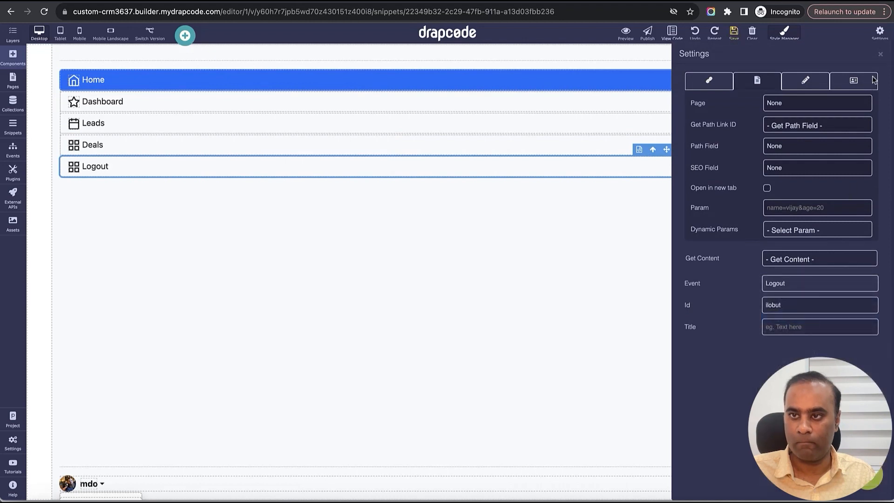
left_click(881, 55)
left_click(733, 32)
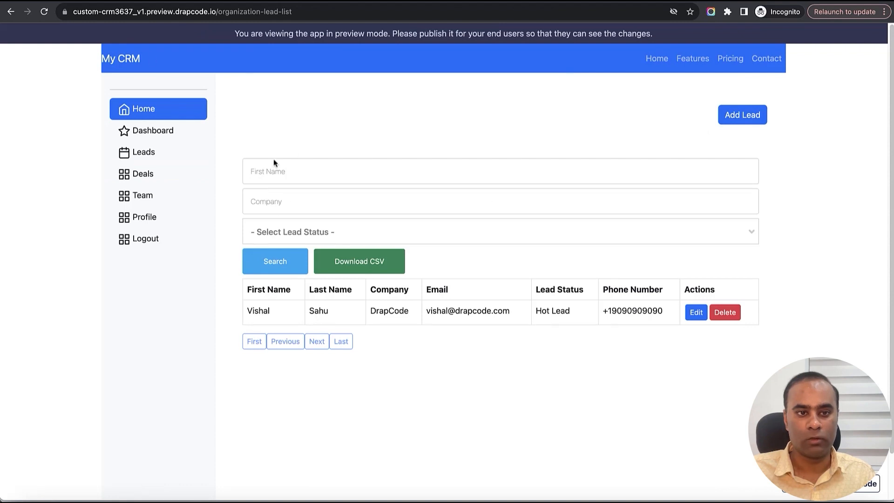
- Reload the app preview and check the deals board through the sidebar's Deals link
left_click(45, 12)
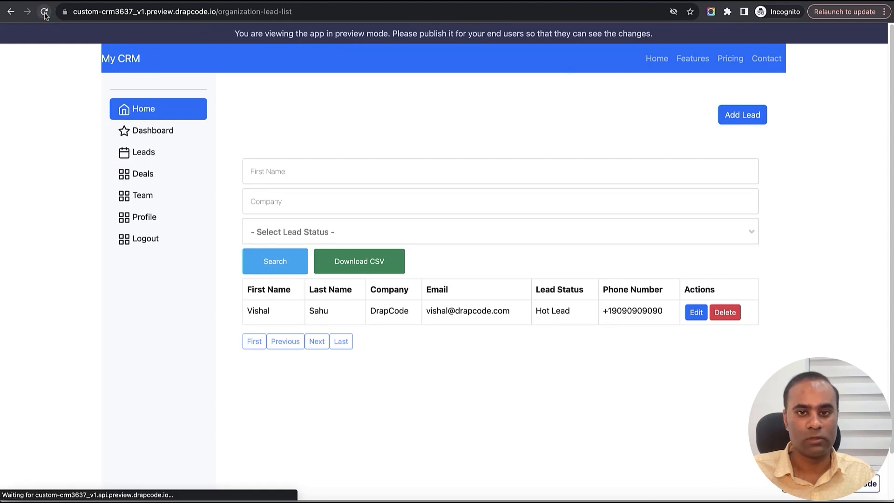
left_click(143, 174)
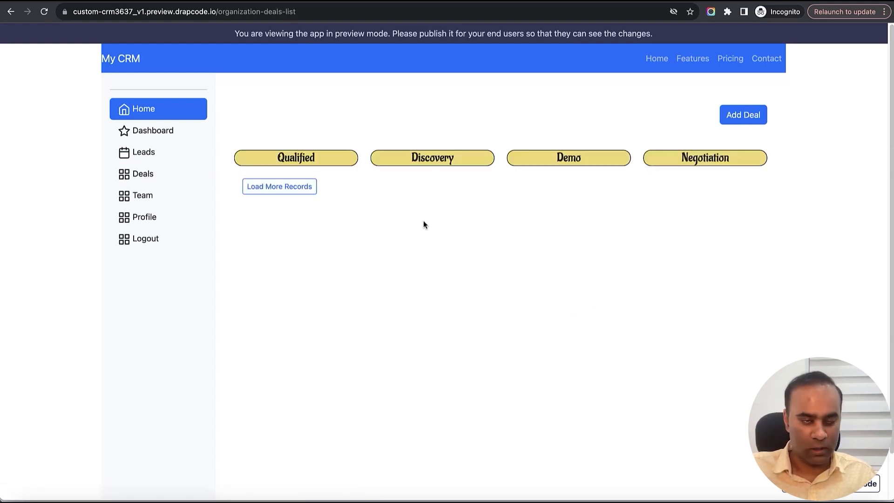
key("ctrl+Tab")
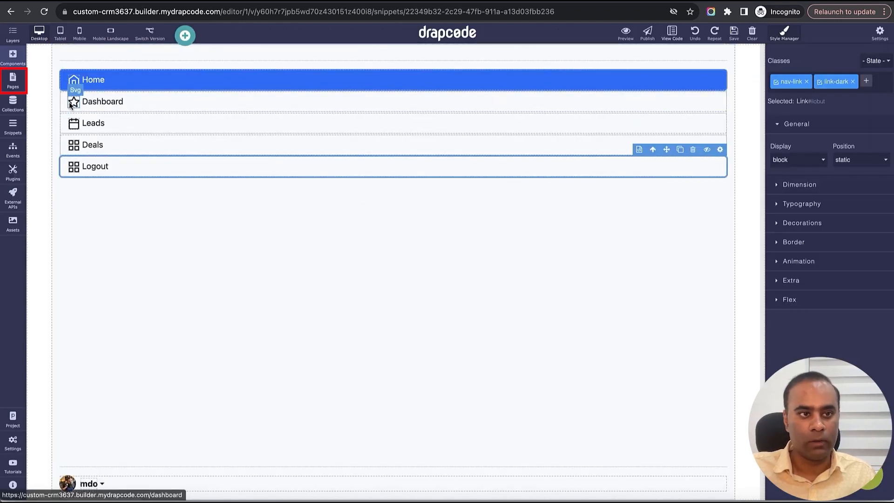
- Open the Organization Deals List page for editing and delete the Load More Records pagination from the Qualified data group
left_click(13, 85)
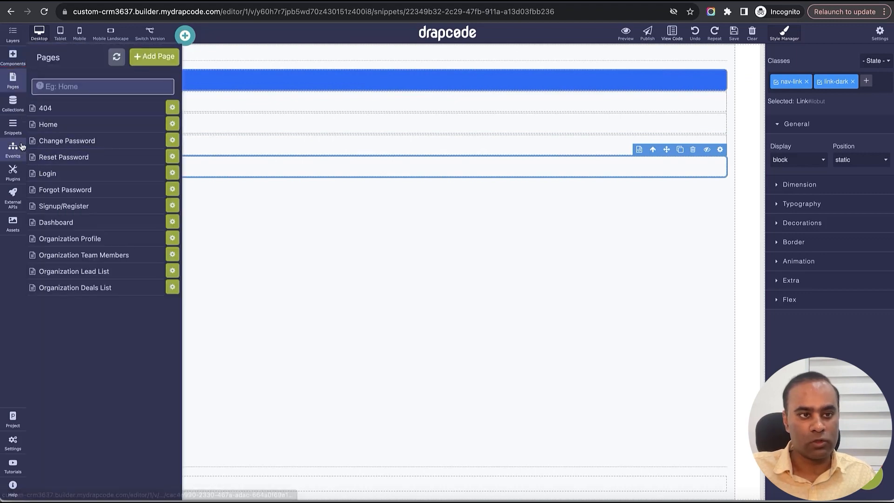
left_click(110, 289)
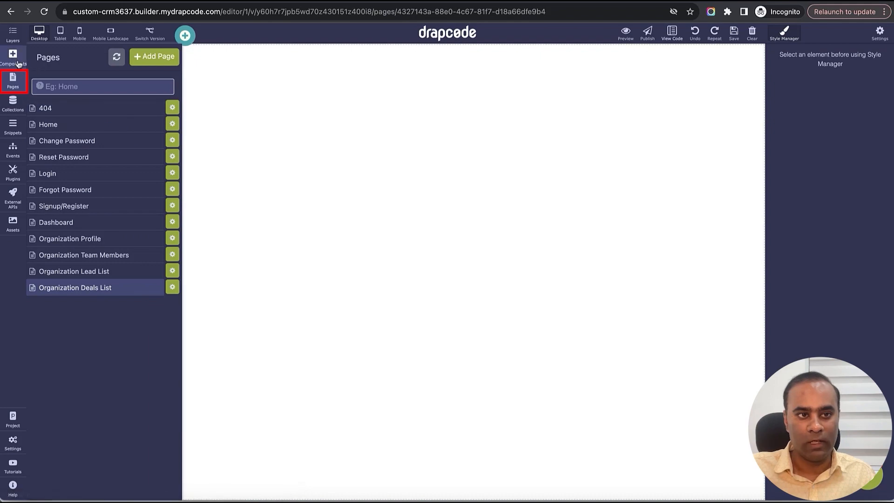
left_click(13, 80)
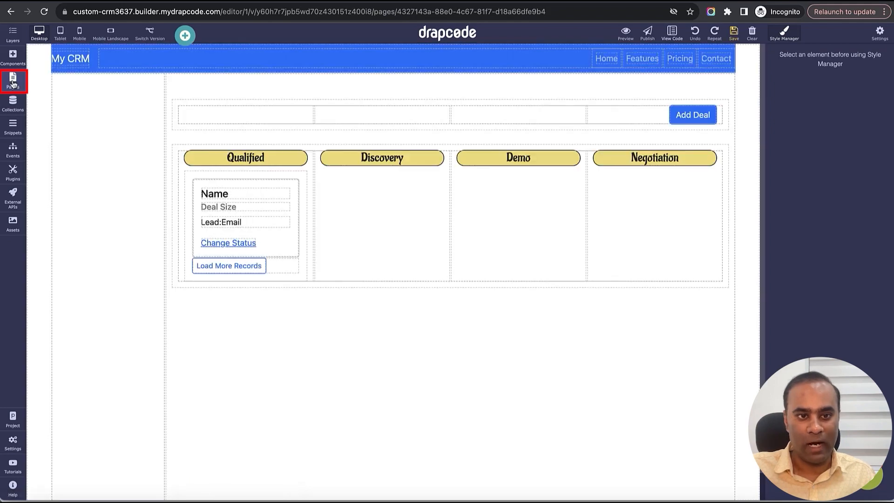
left_click(272, 271)
left_click(269, 252)
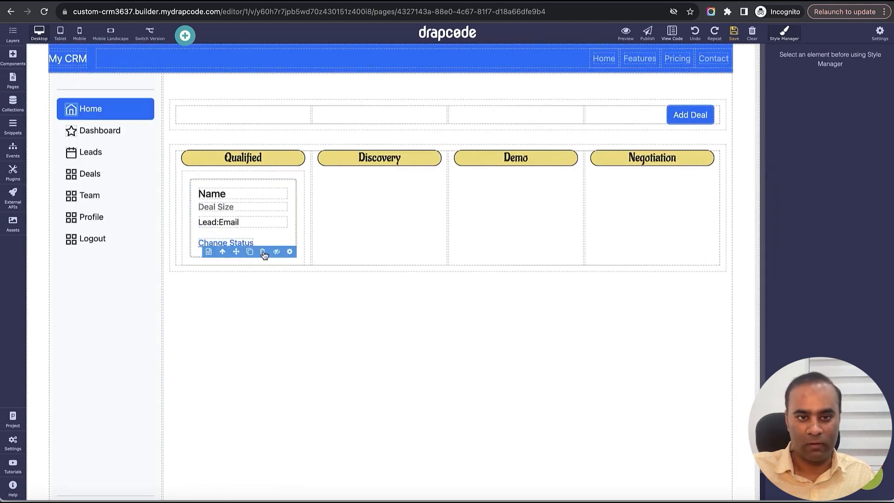
- Set the Qualified data group's records per page to 20
left_click(300, 257)
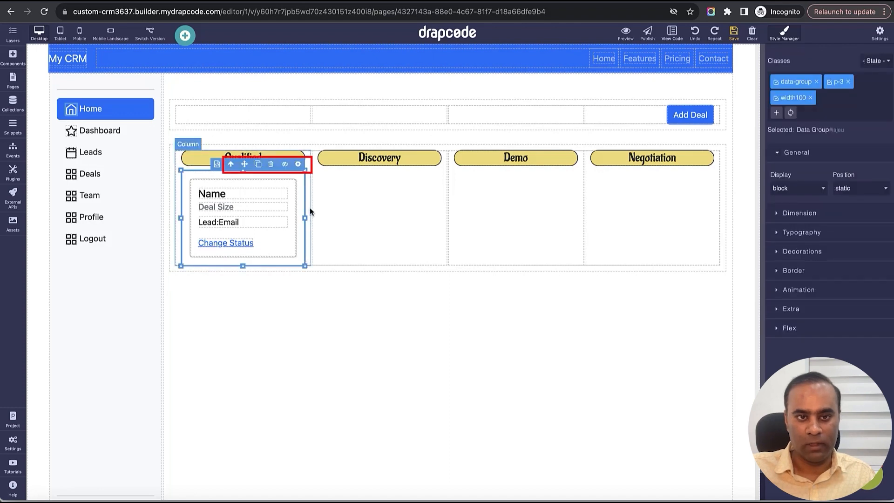
left_click(298, 164)
left_click(789, 232)
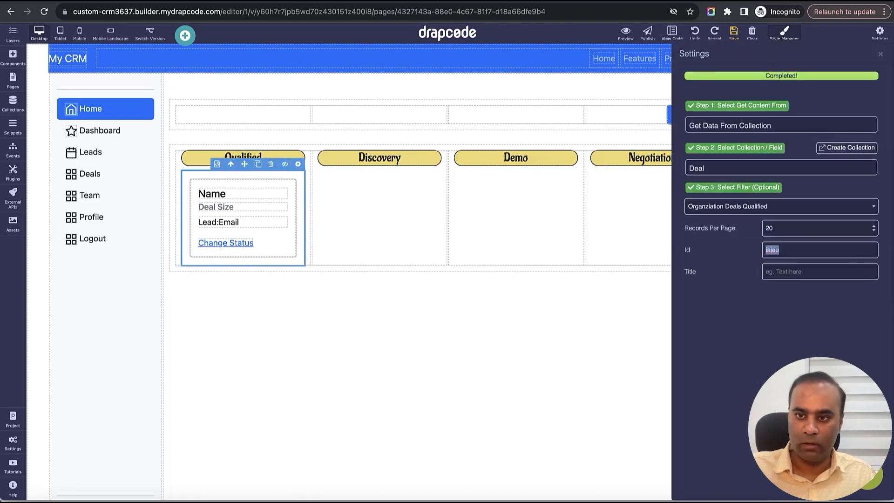
left_click(882, 55)
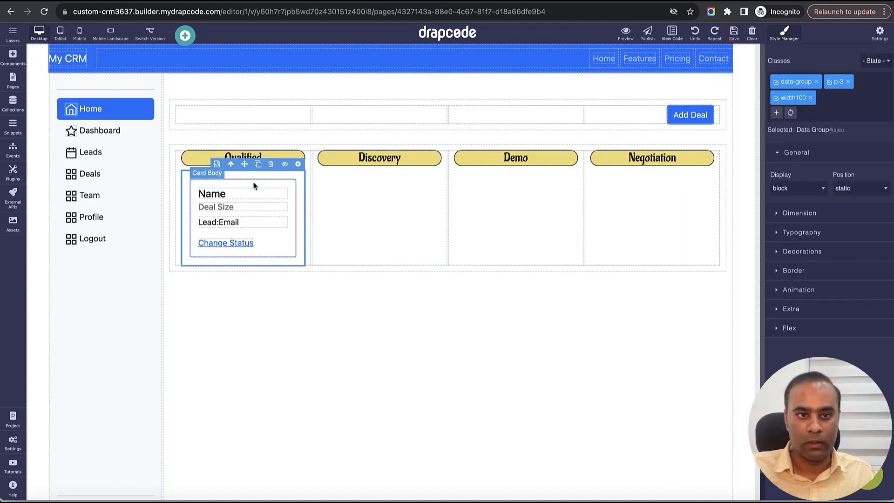
- Add a Data Group under the Discovery heading and delete its search form
left_click(14, 56)
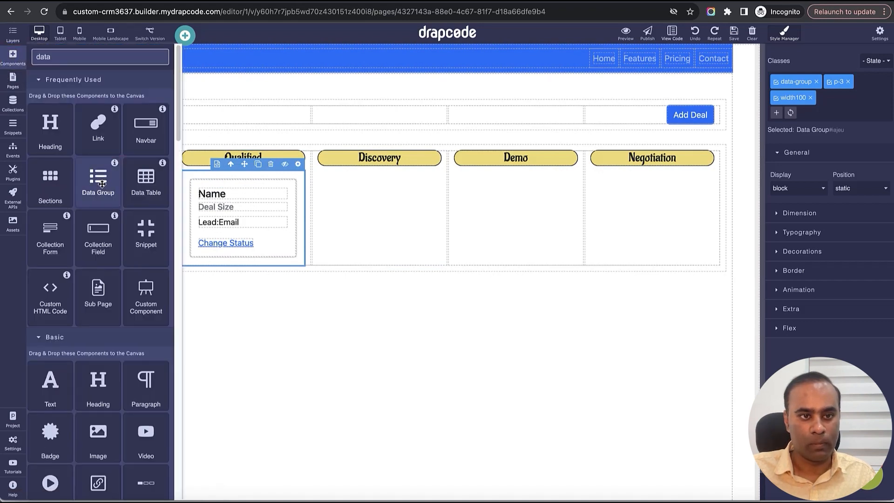
left_click_drag(102, 184, 354, 208)
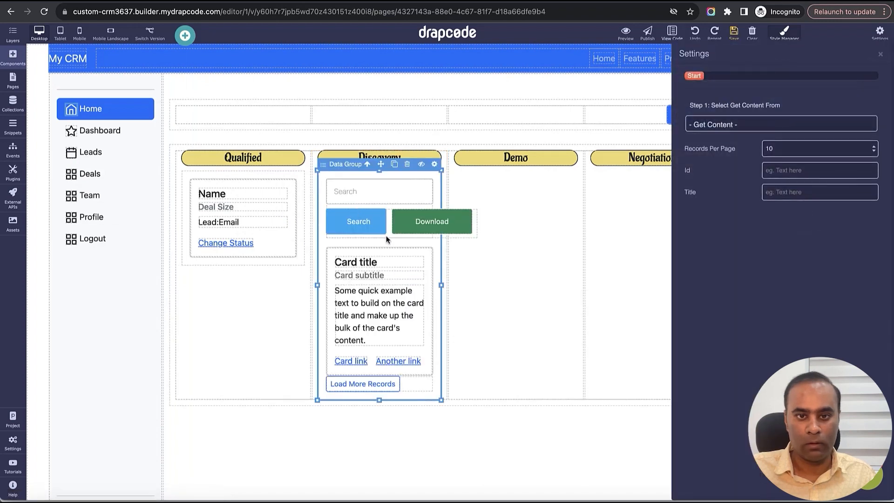
left_click(391, 237)
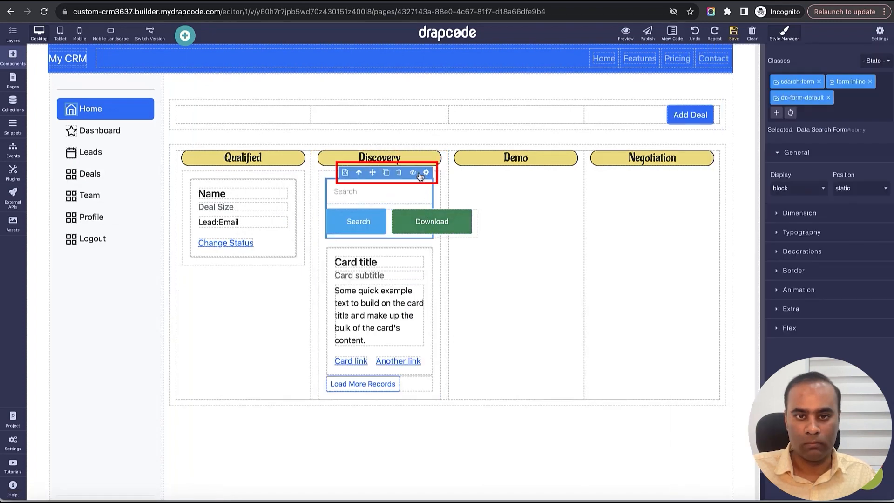
left_click(396, 169)
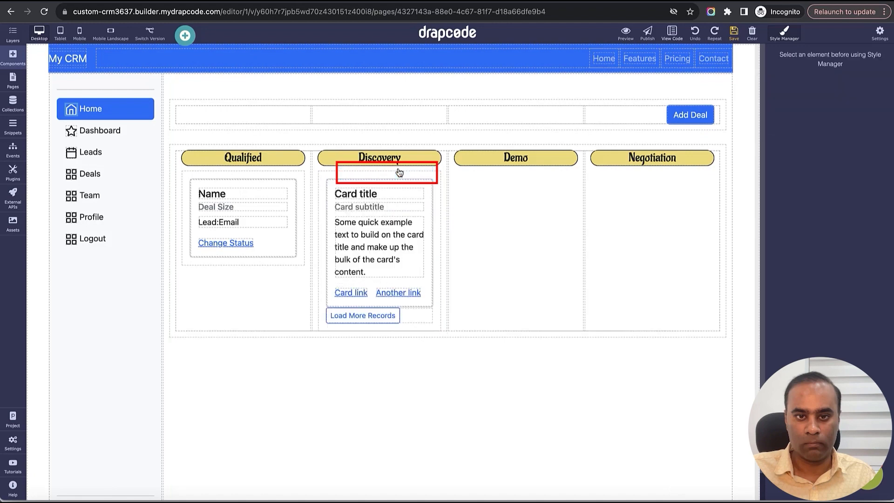
- Set the Discovery data group to get data from the Deal collection with the "Organziation Deals Discovery" filter
left_click(435, 187)
left_click(434, 165)
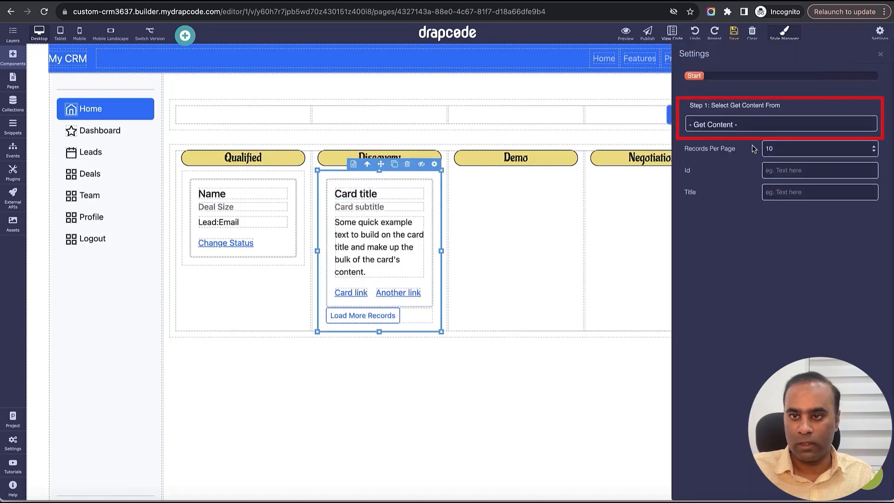
left_click(753, 123)
left_click(748, 164)
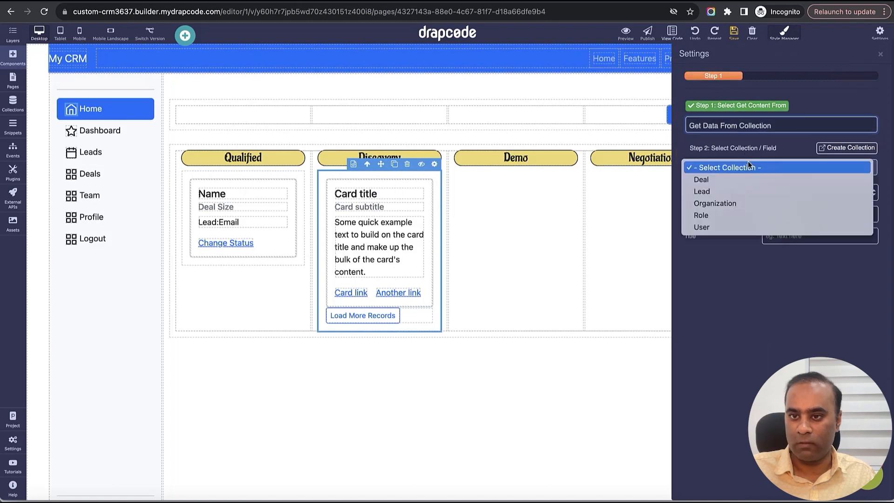
left_click(747, 180)
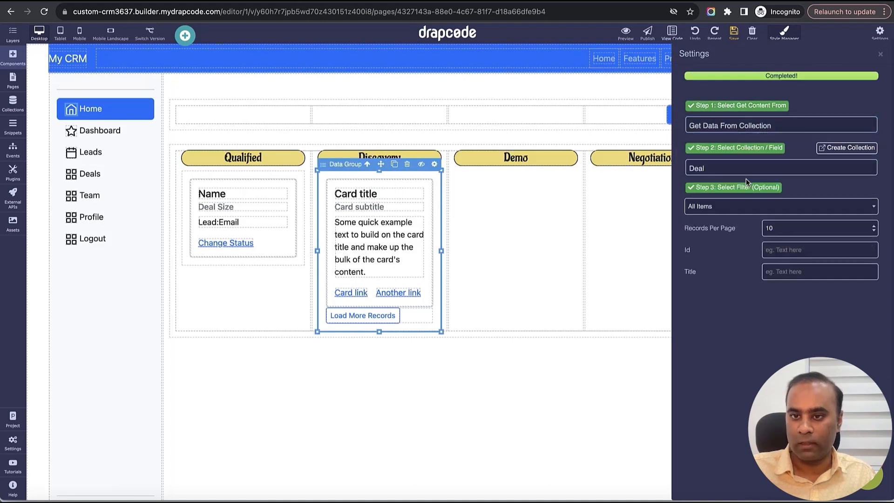
left_click(744, 209)
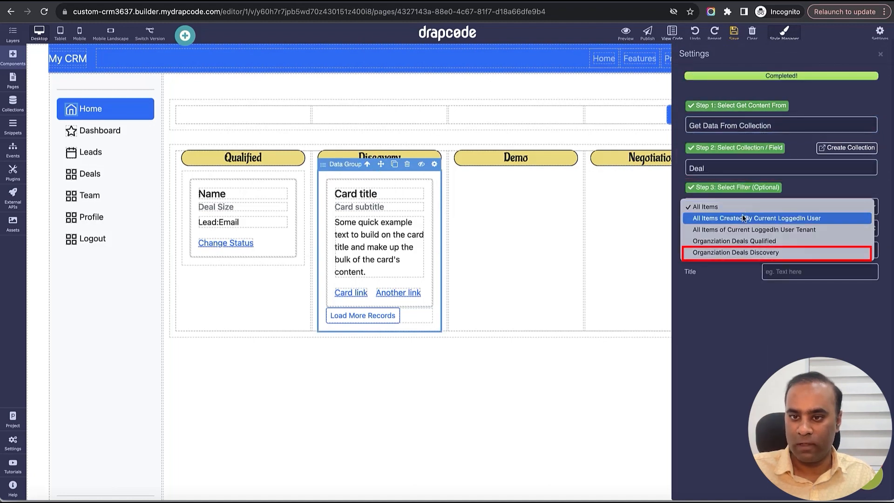
left_click(752, 252)
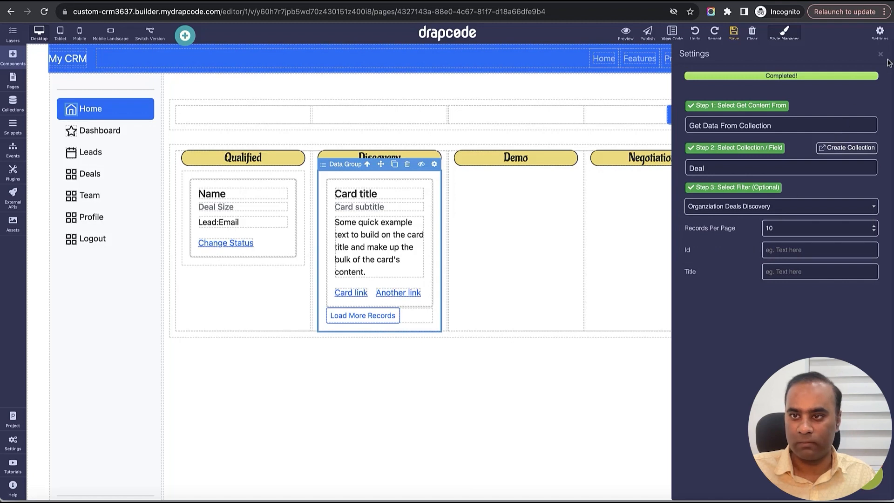
left_click(881, 54)
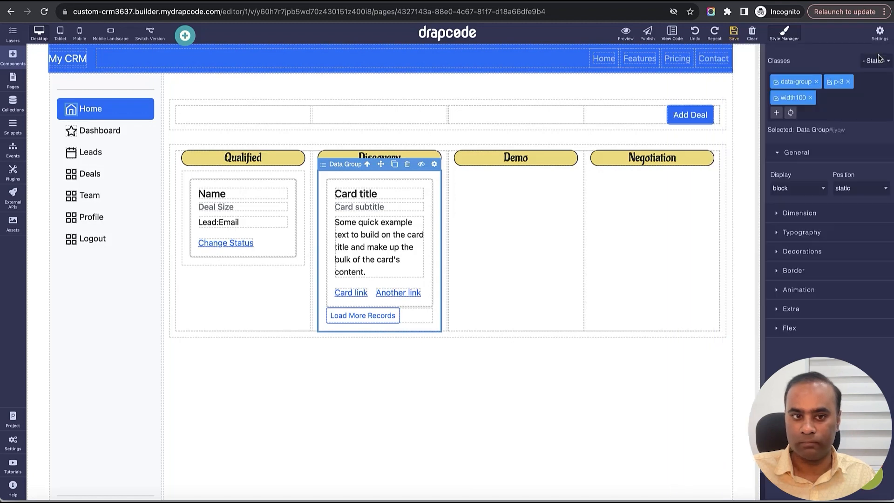
- Delete the Load More Records pagination from the Discovery data group
left_click(421, 317)
left_click(399, 302)
- Delete the sample paragraph from the Discovery card and set its title to show Name from the Deal collection
left_click(404, 261)
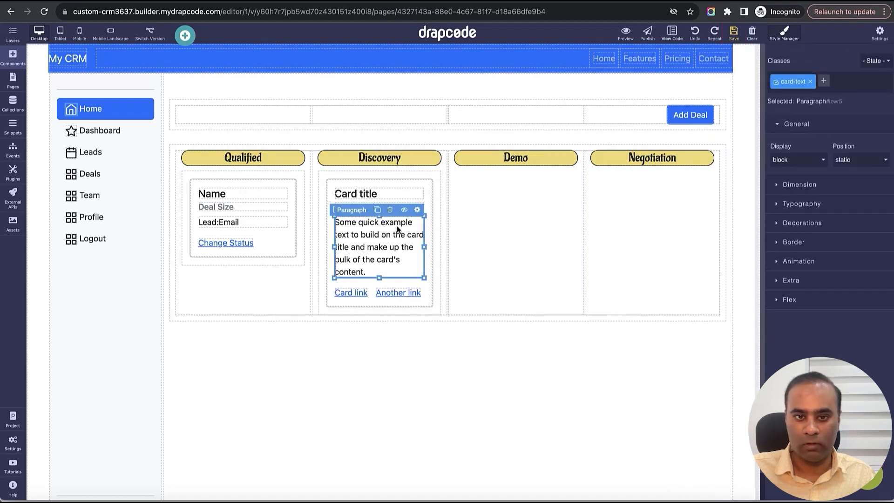
left_click(395, 208)
left_click(396, 195)
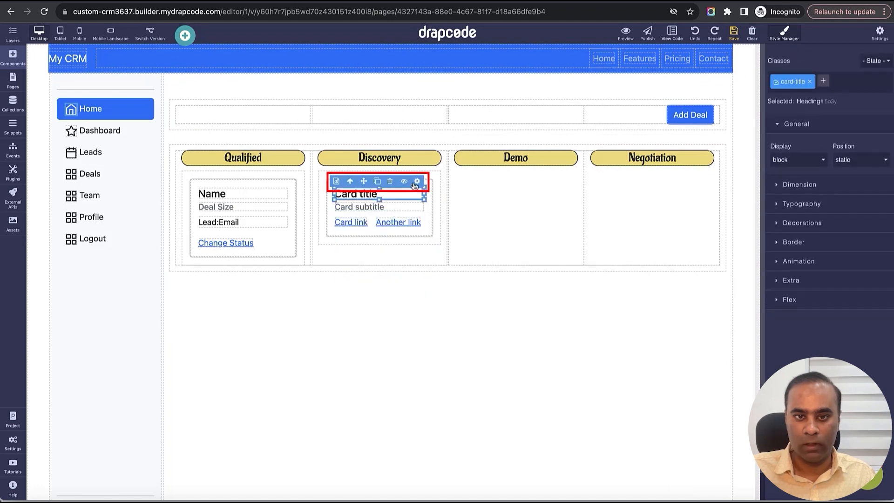
left_click(418, 182)
left_click(756, 193)
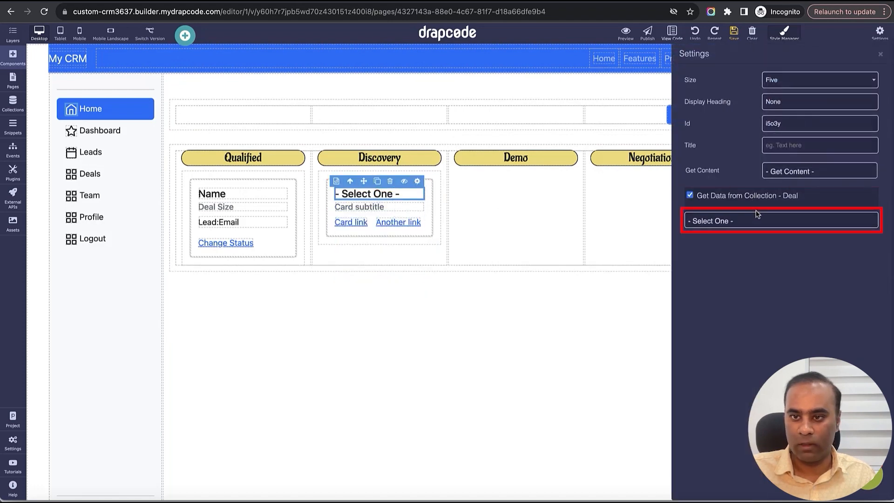
left_click(760, 219)
left_click(763, 280)
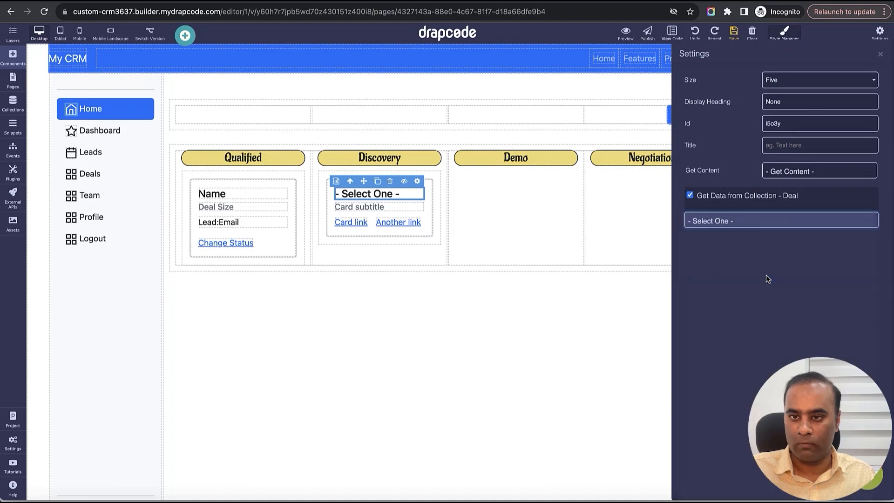
left_click(880, 55)
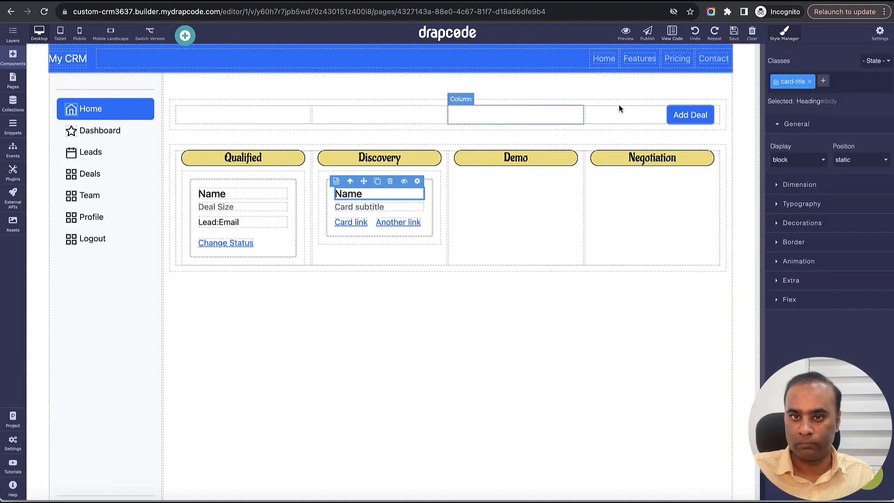
- Set the Discovery card's subtitle to show Deal Size from the Deal collection
left_click(418, 206)
left_click(417, 195)
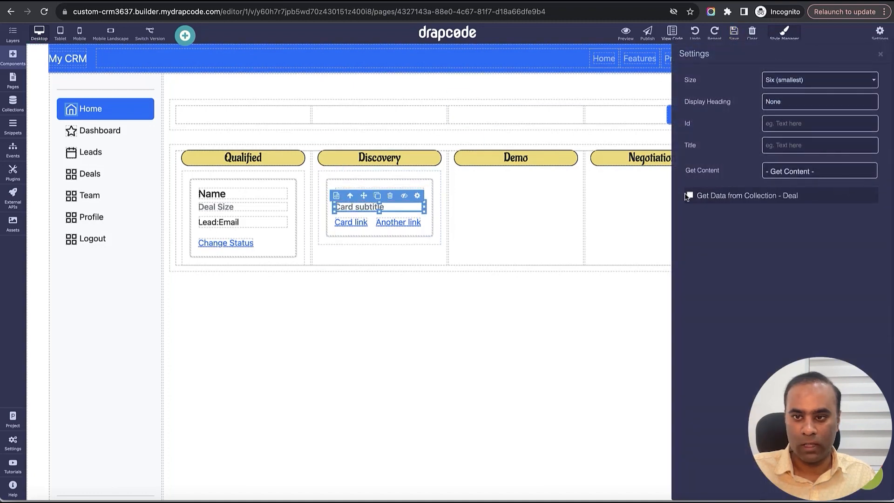
left_click(781, 195)
left_click(782, 222)
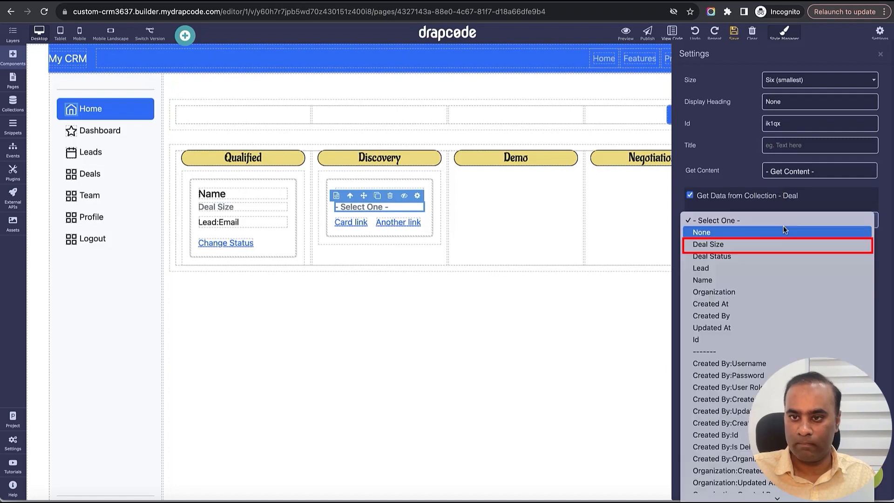
left_click(775, 244)
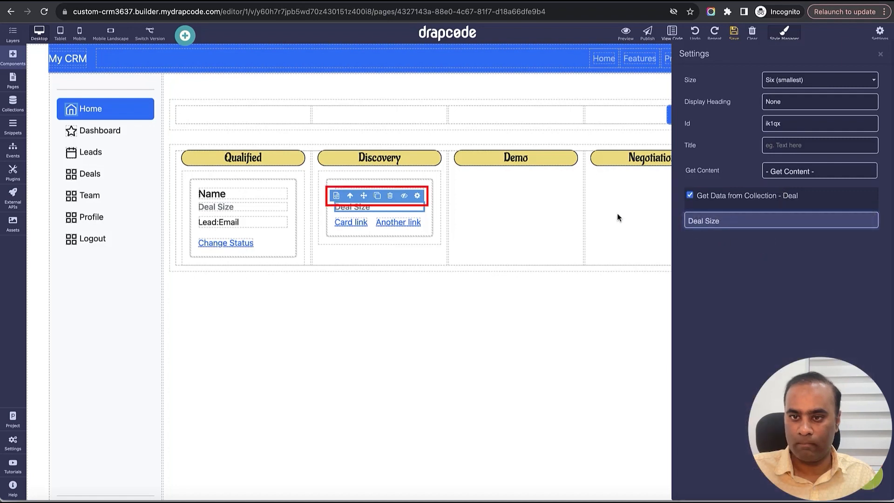
- Duplicate the Discovery card's Deal Size heading and set the copy to show Lead:Email
left_click(401, 207)
left_click(377, 196)
left_click(379, 213)
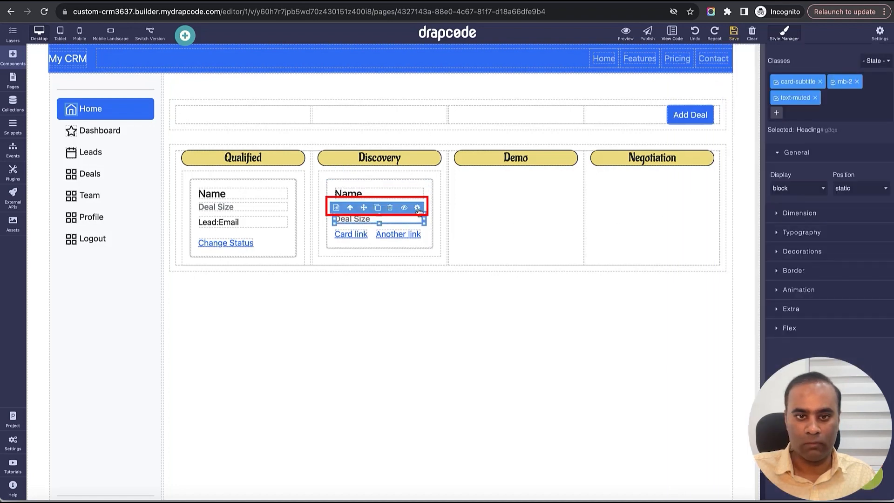
left_click(418, 208)
left_click(786, 216)
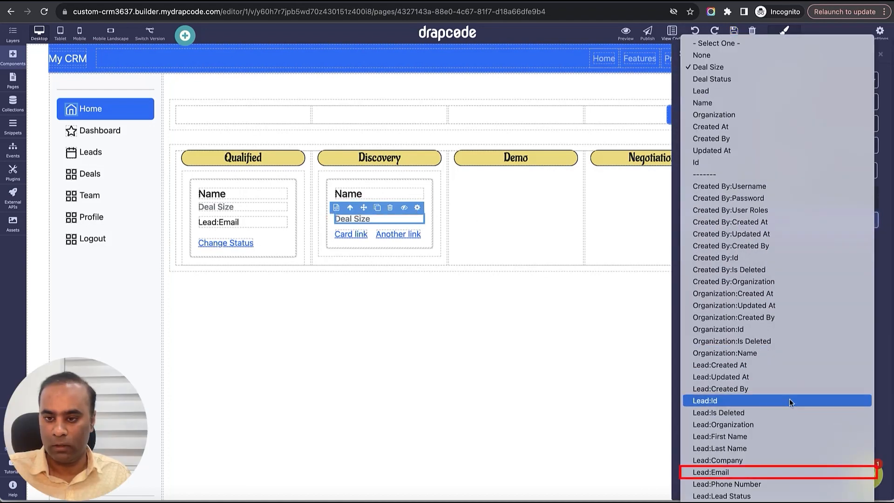
left_click(790, 472)
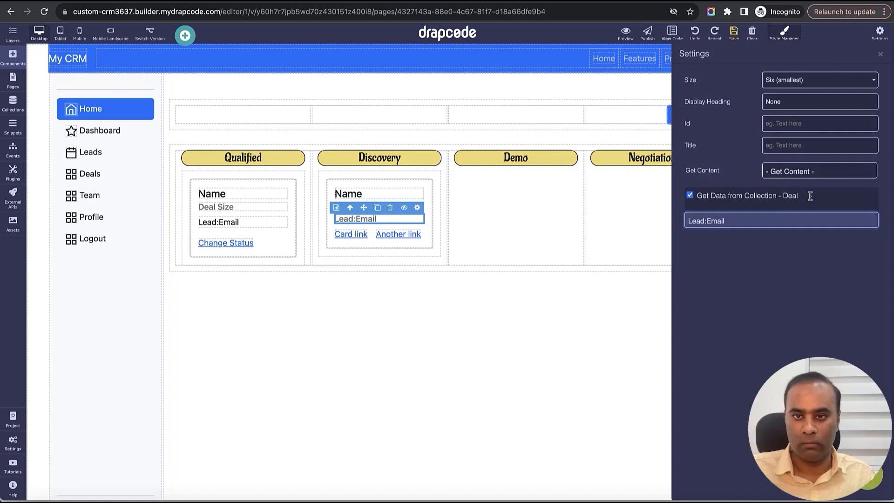
left_click(880, 54)
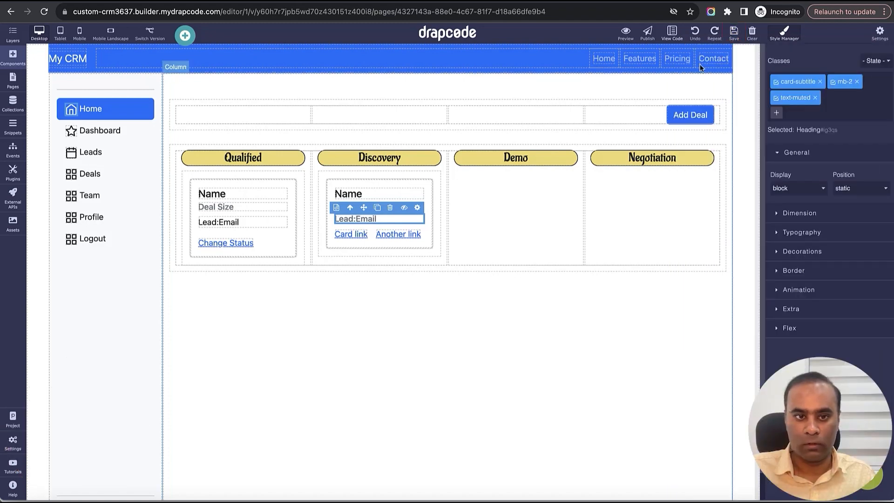
- Undo the Discovery card's duplicated heading, its field settings and the deletion of its sample paragraph
left_click(282, 224)
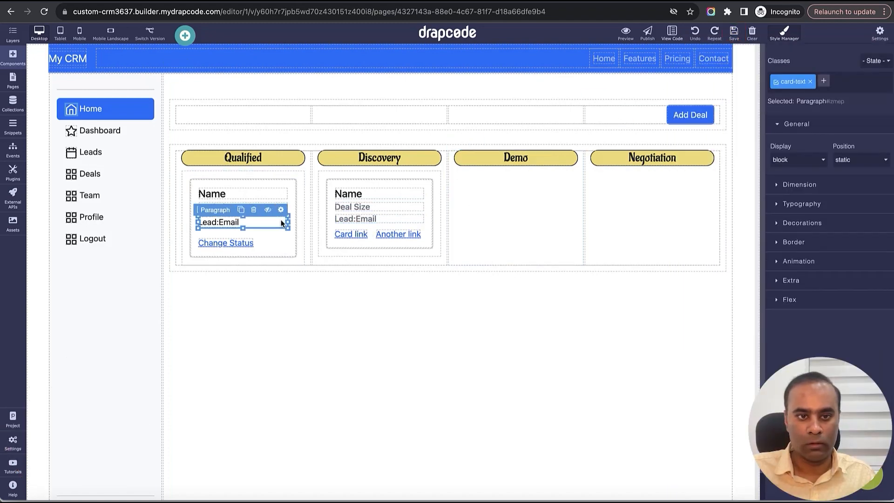
left_click(396, 217)
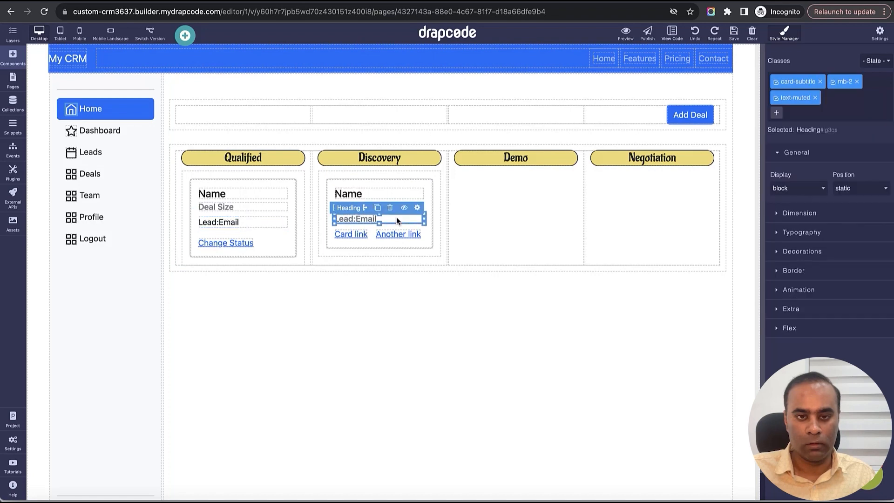
key("super+z")
key("super+z")
key("super+z")
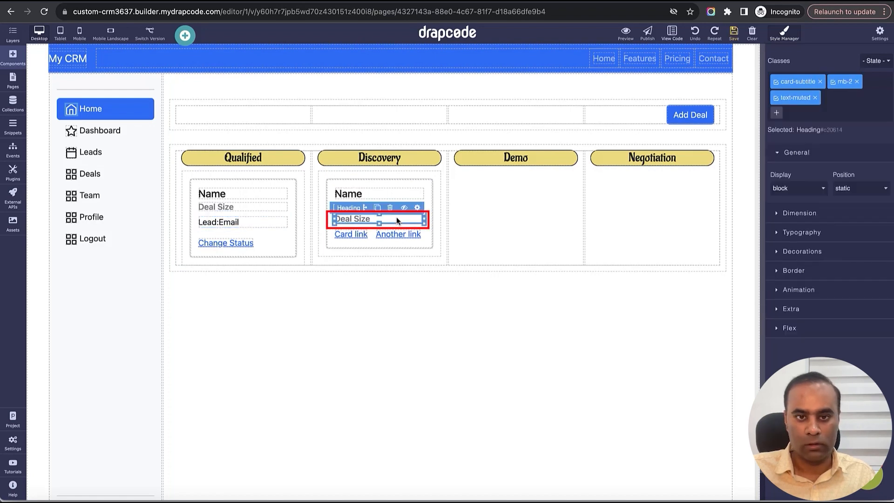
key("super+z")
key("super+z")
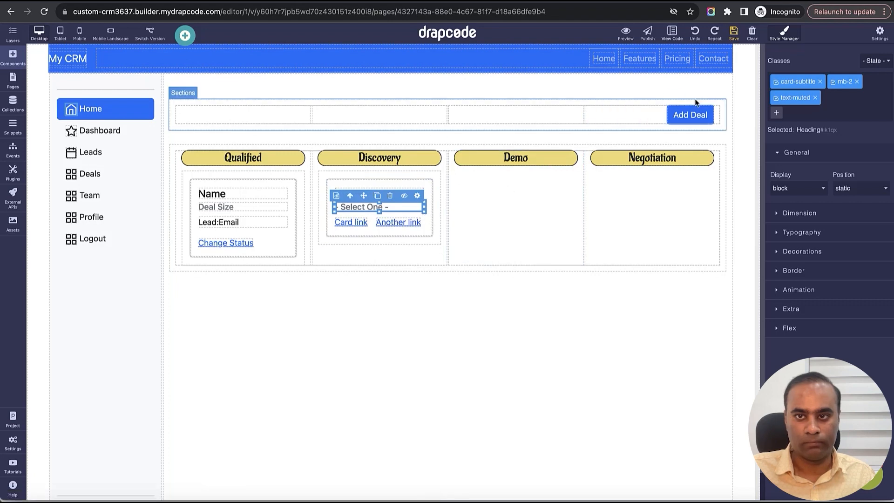
left_click(697, 34)
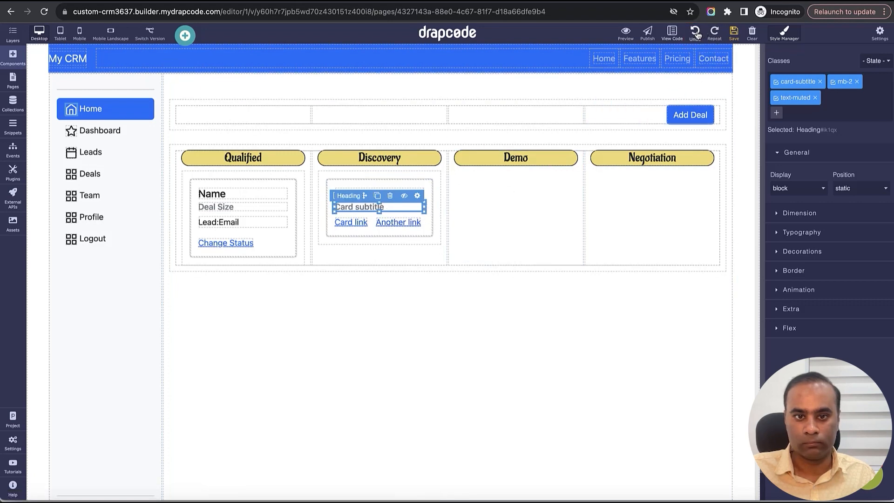
left_click(697, 34)
left_click(698, 34)
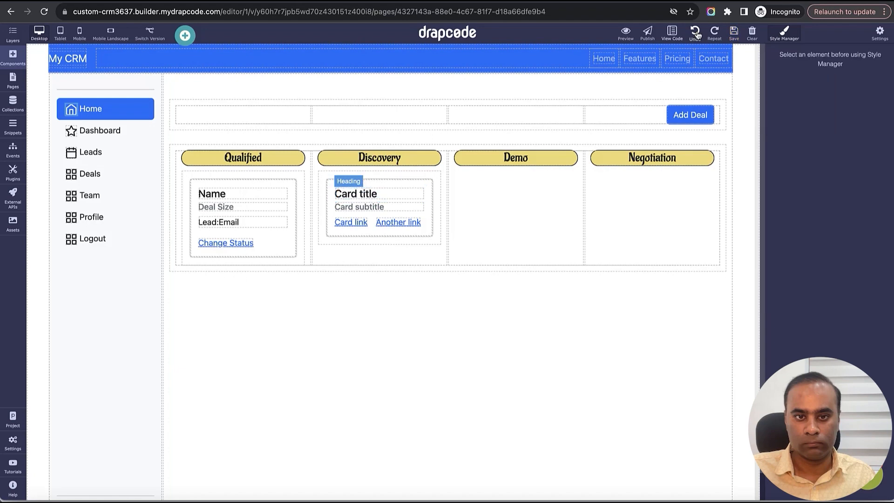
left_click(697, 34)
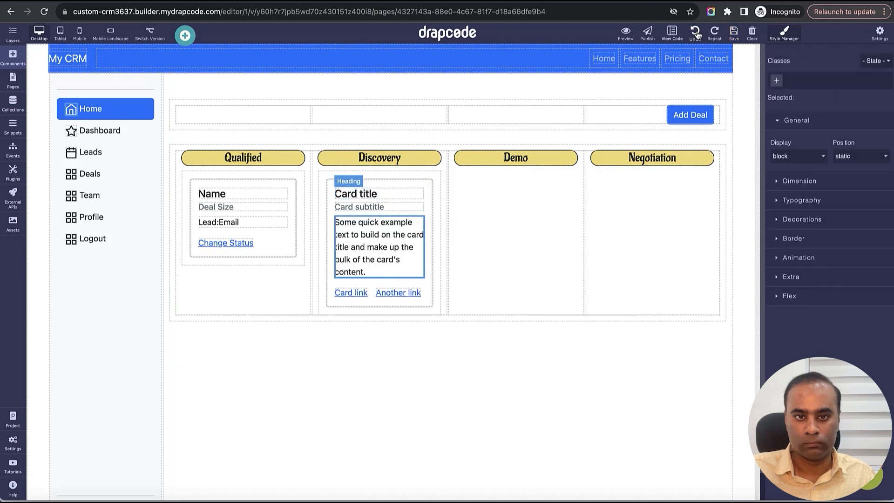
- Set the Discovery card's title to show Name and its subtitle to show Deal Size from the Deal collection
left_click(412, 195)
left_click(417, 181)
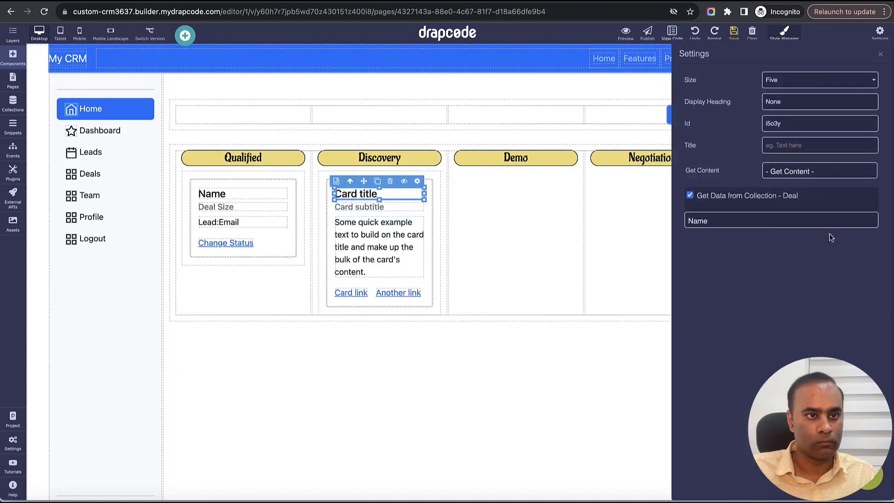
left_click(772, 218)
left_click(772, 220)
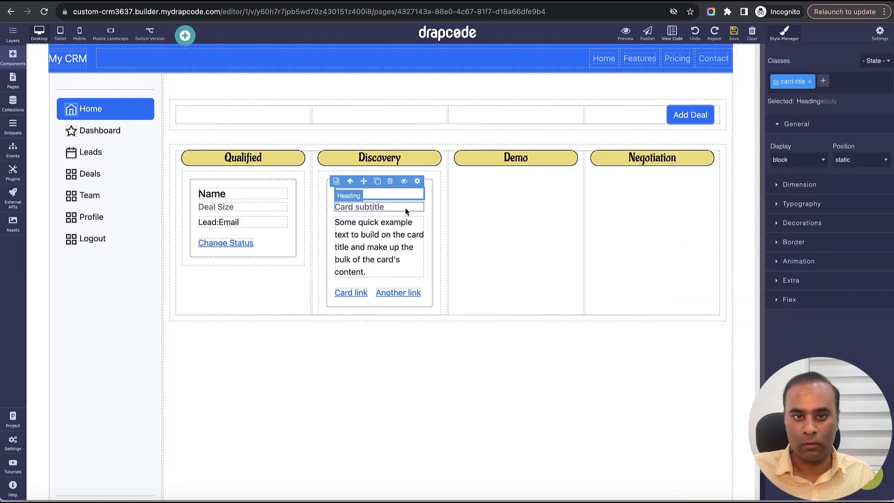
left_click(412, 206)
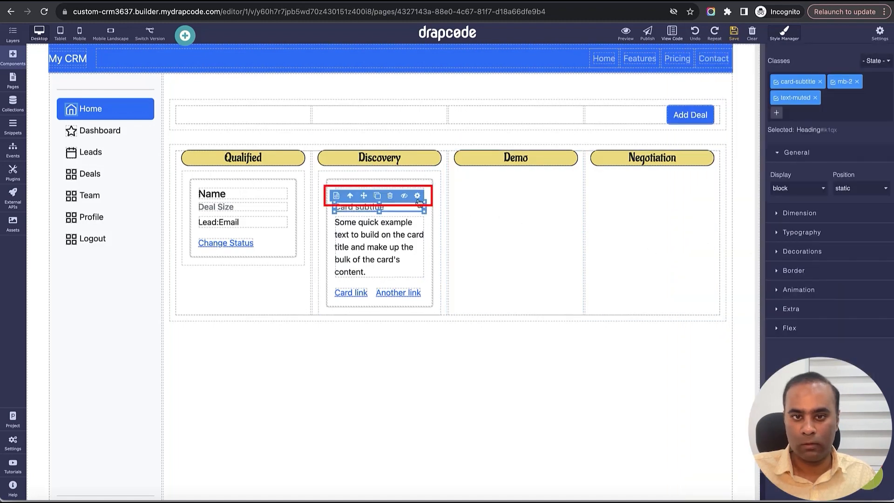
left_click(418, 196)
left_click(775, 220)
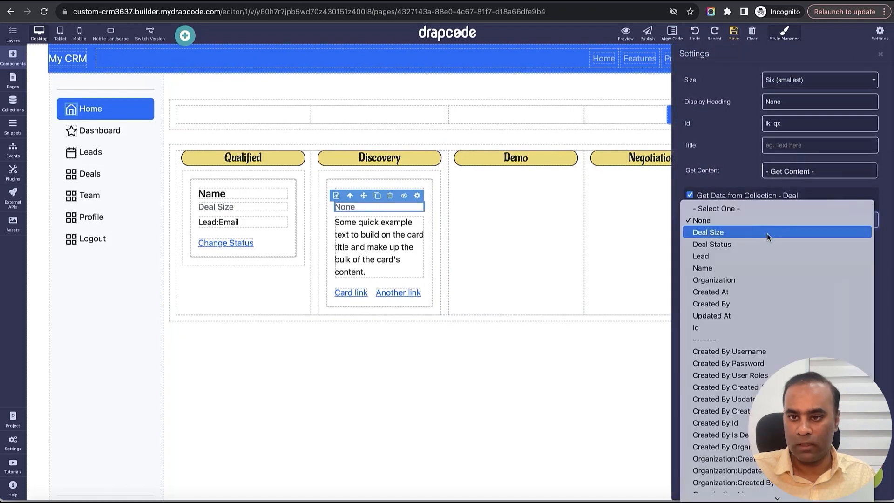
left_click(767, 232)
- Set the Discovery card's sample paragraph to get its data from the Deal collection's Lead:Email field
left_click(418, 225)
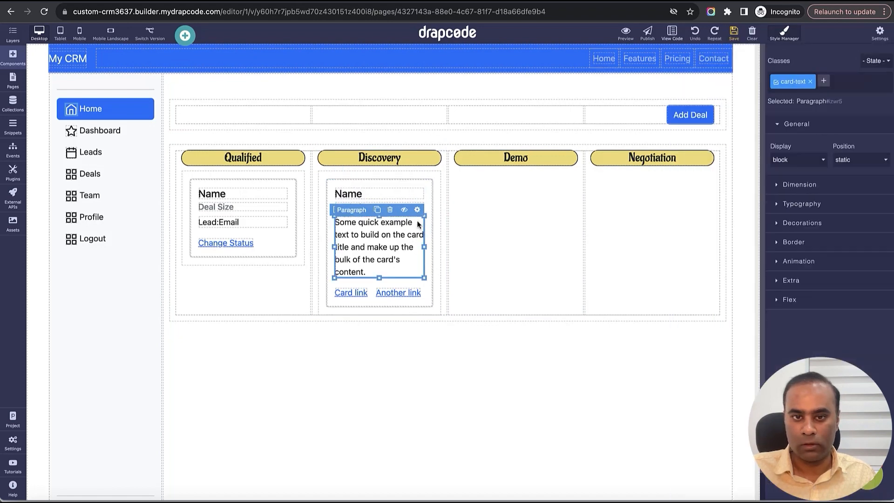
left_click(417, 209)
left_click(689, 173)
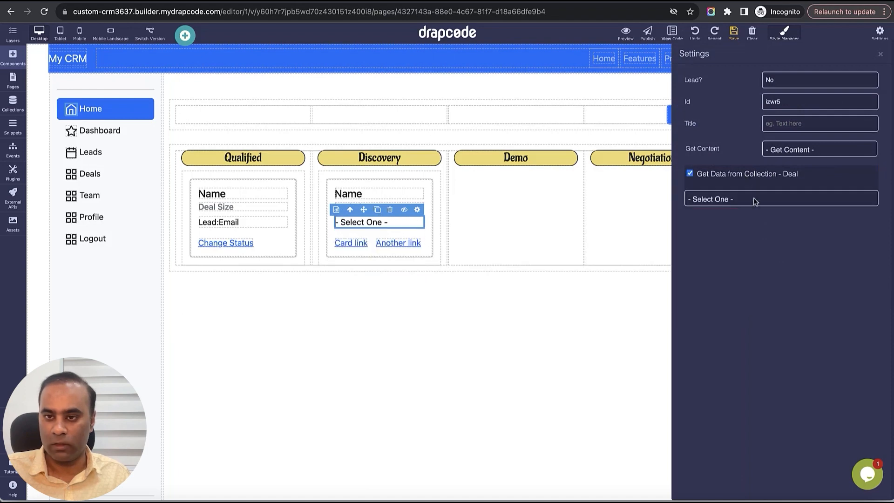
left_click(755, 200)
scroll(769, 341, "down", 5)
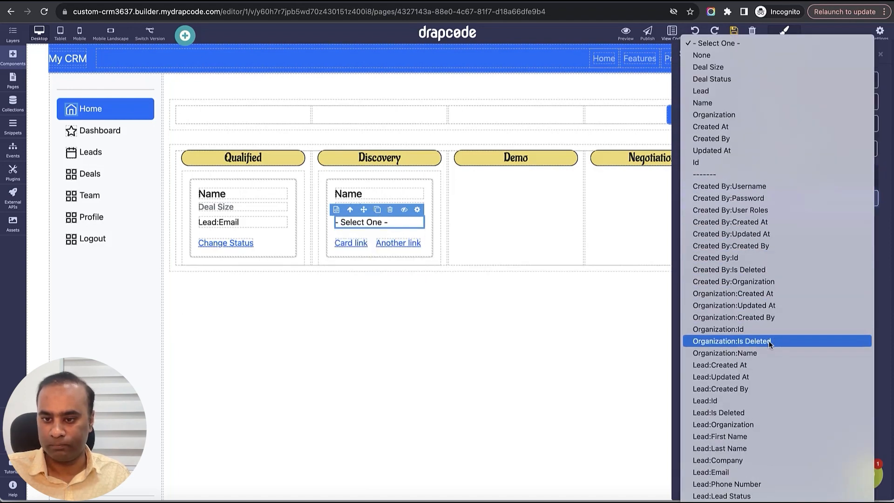
left_click(760, 472)
- Delete the Discovery card's second link and change the text of the remaining Card link to "Change Status"
left_click(412, 248)
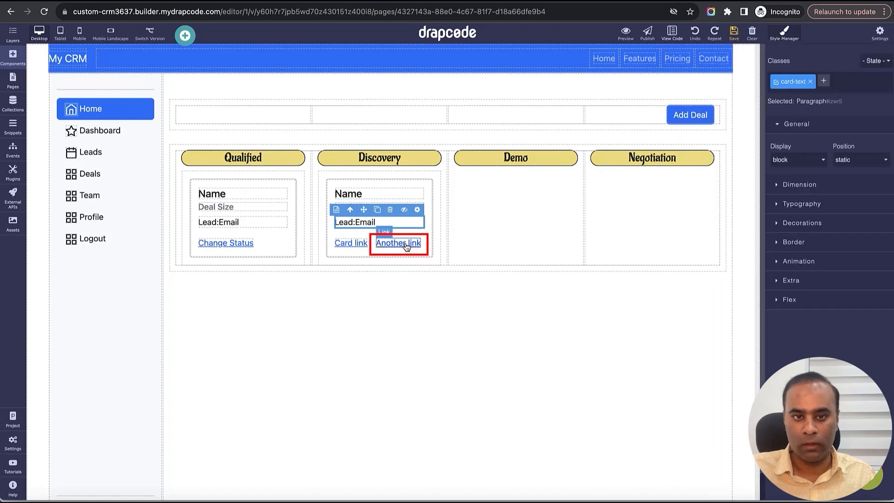
left_click(393, 234)
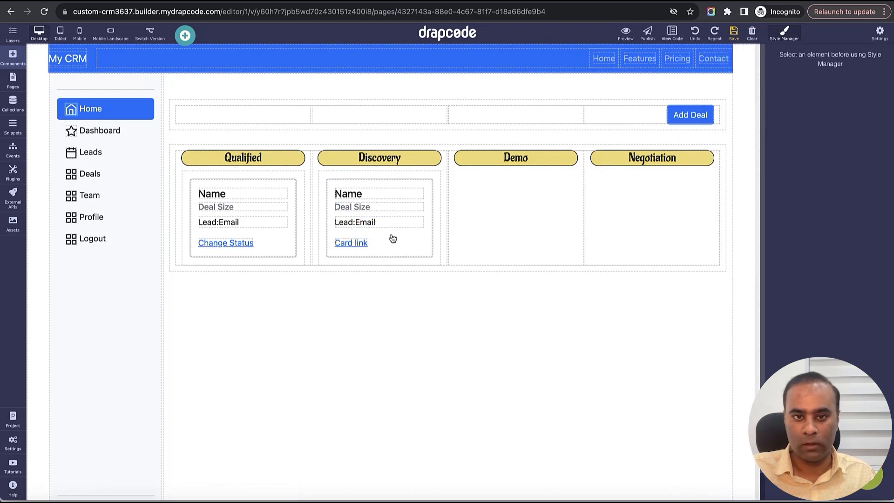
left_click(345, 242)
double_click(345, 242)
type("Cha")
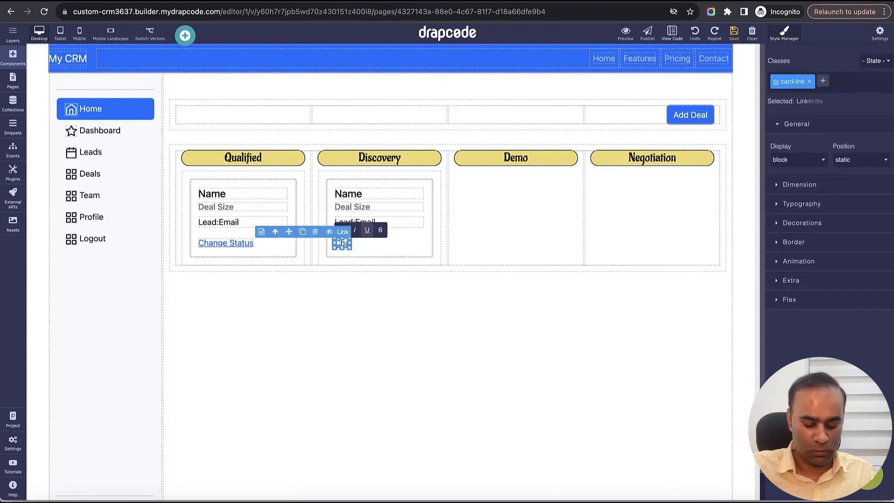
type("nge Status")
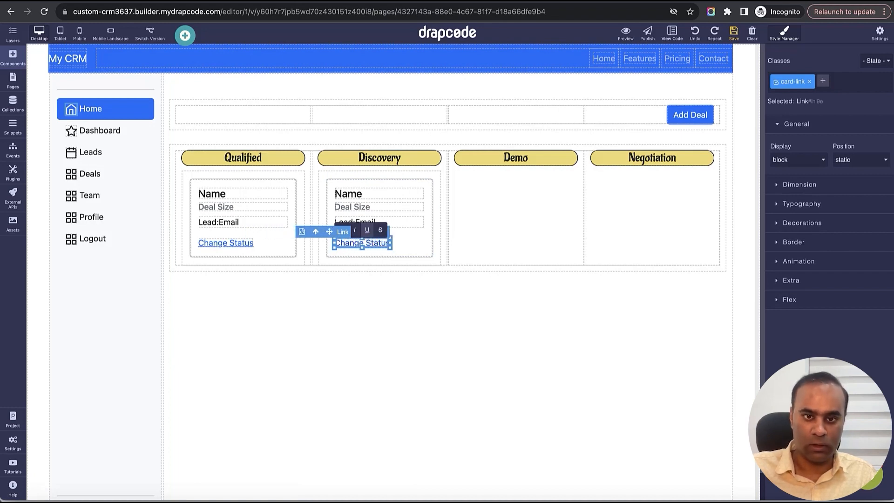
left_click(423, 274)
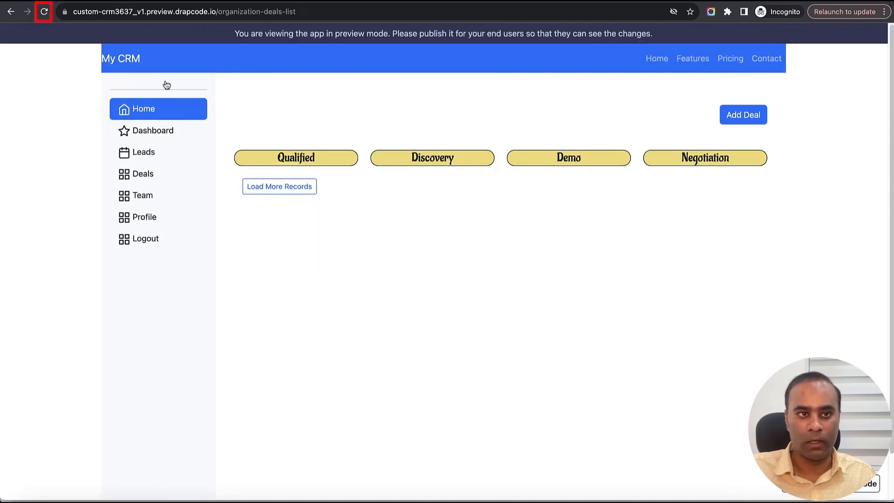
- Reload the Organization Deals List preview to check the Qualified and Discovery columns, and return to the page editor
left_click(44, 12)
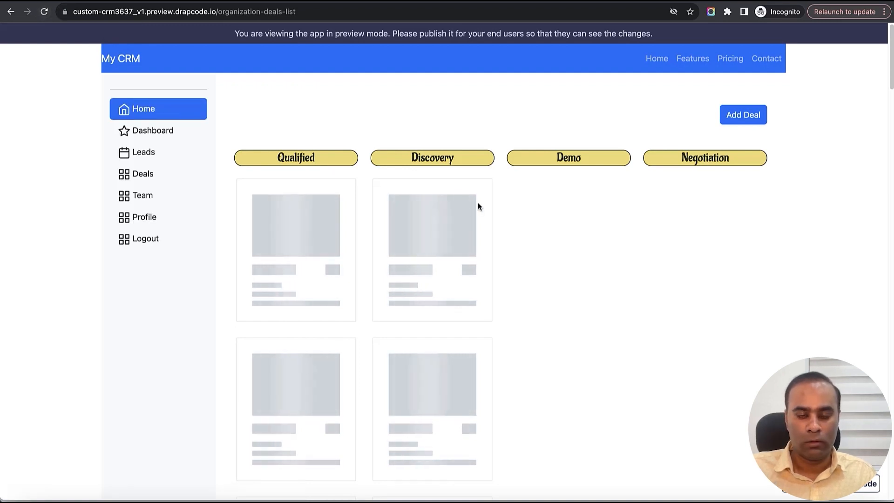
key("ctrl+shift+Tab")
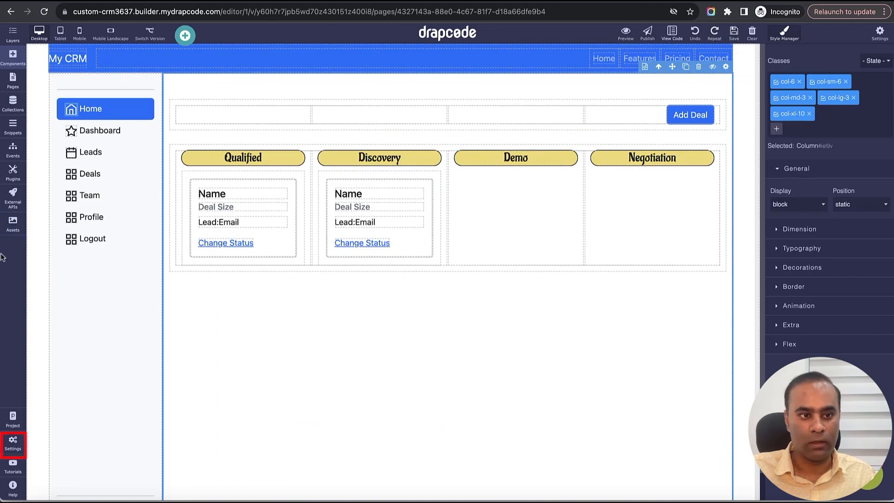
- Change the app's default loading icon to Fading Circle Spinner in the app settings and save the choice
left_click(13, 443)
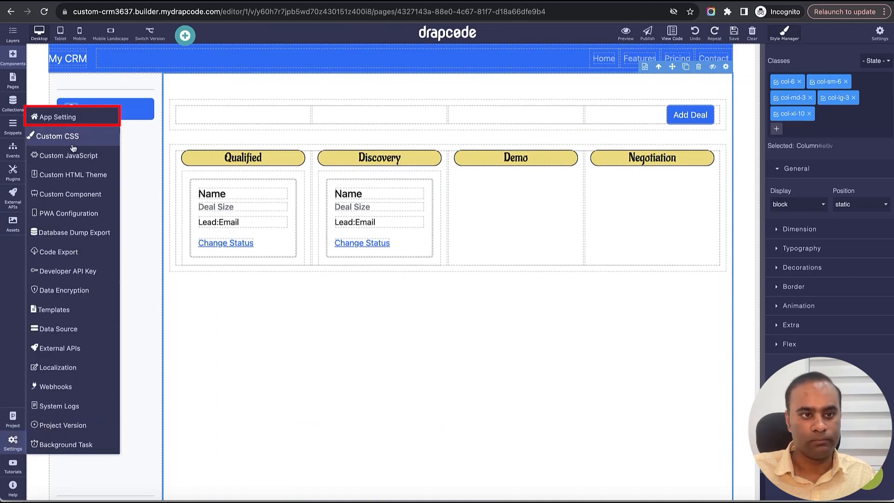
left_click(58, 117)
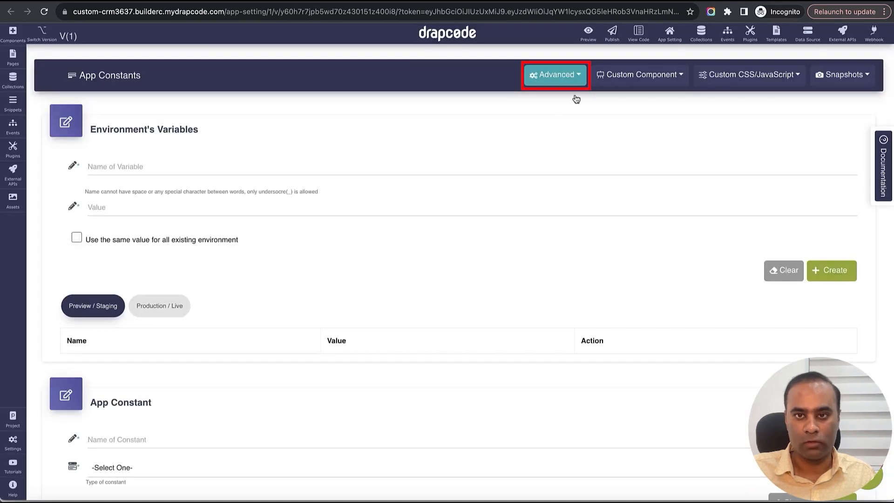
left_click(557, 75)
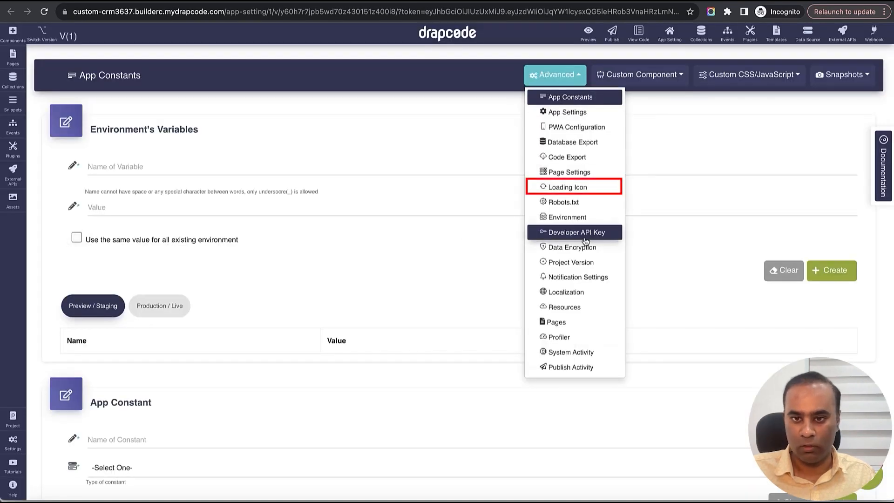
left_click(575, 187)
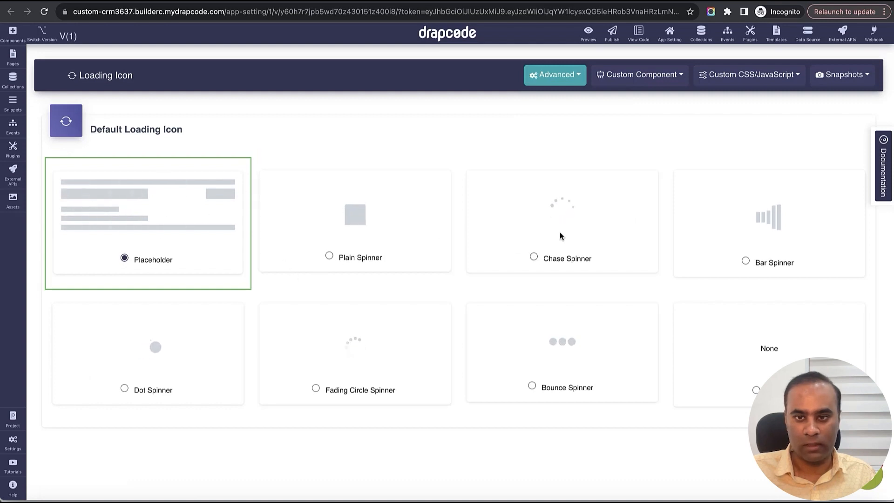
left_click(316, 389)
left_click(846, 432)
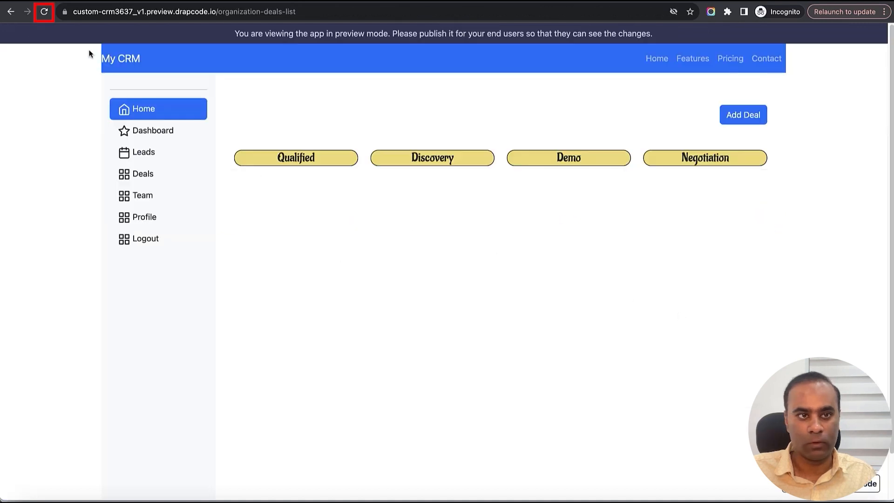
- Reload the Organization Deals List preview and examine the Lead and Deal Status choices in the Create New Deal form
left_click(45, 13)
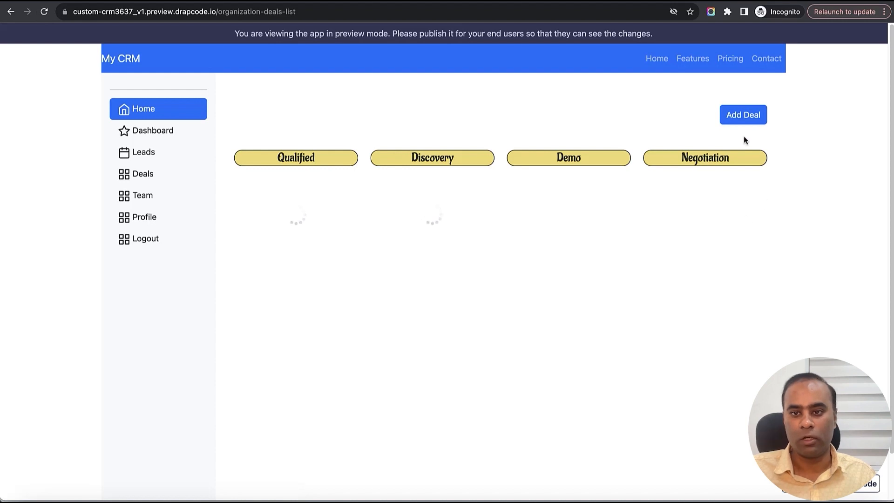
left_click(743, 119)
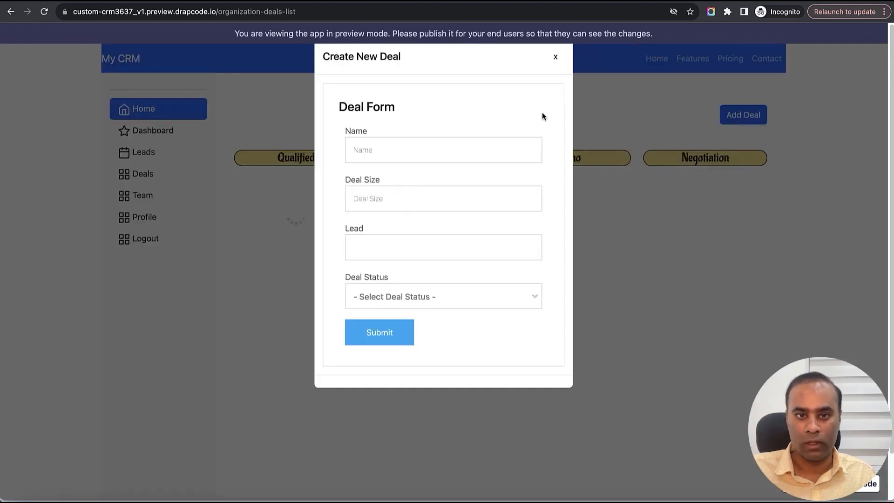
left_click(459, 299)
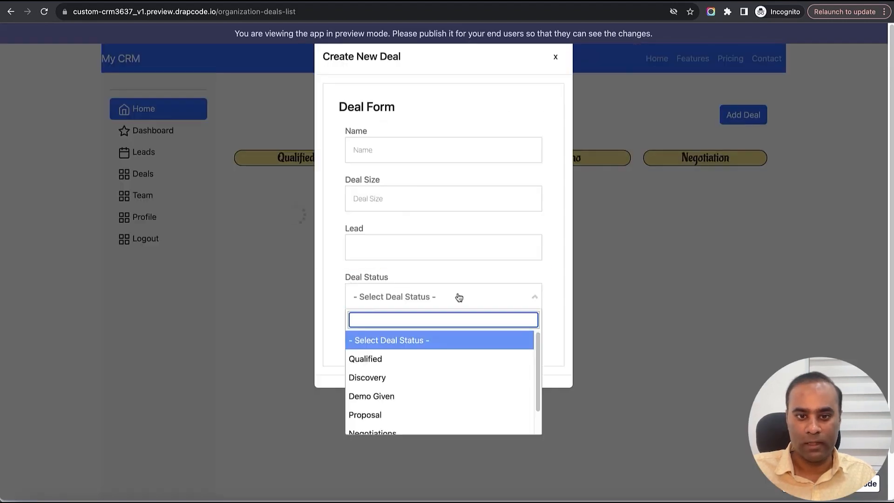
left_click(456, 275)
left_click(455, 254)
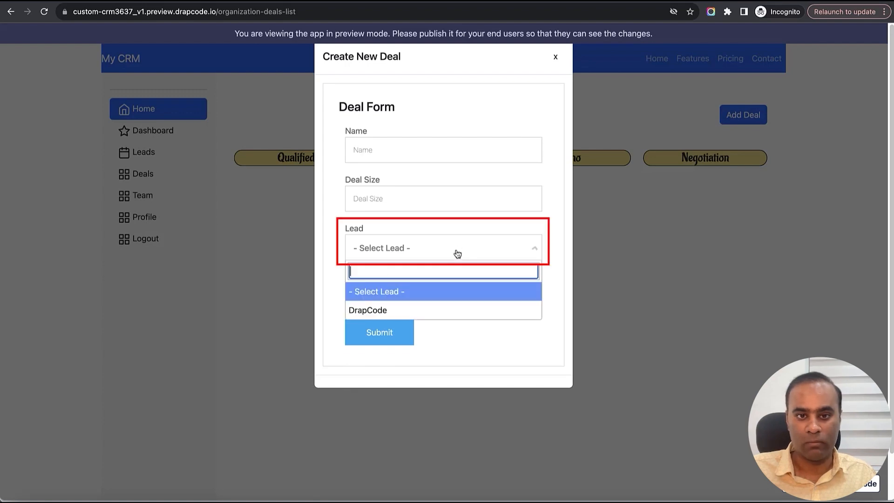
left_click(446, 224)
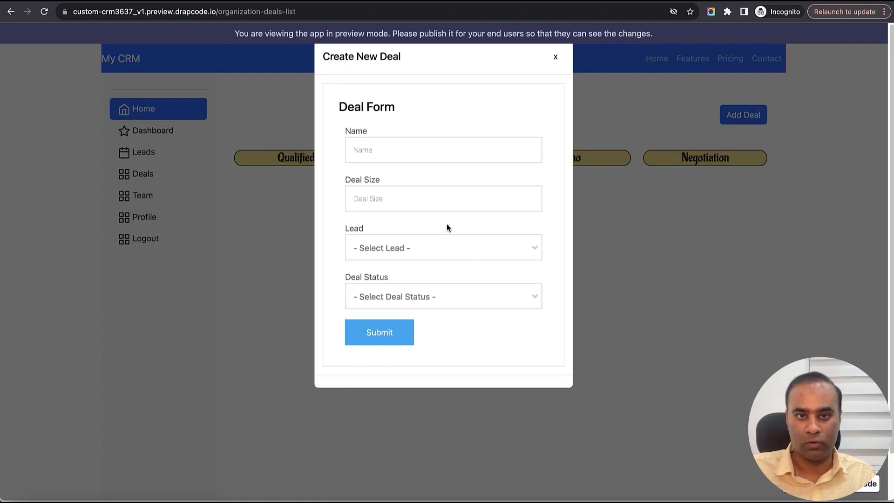
left_click(552, 57)
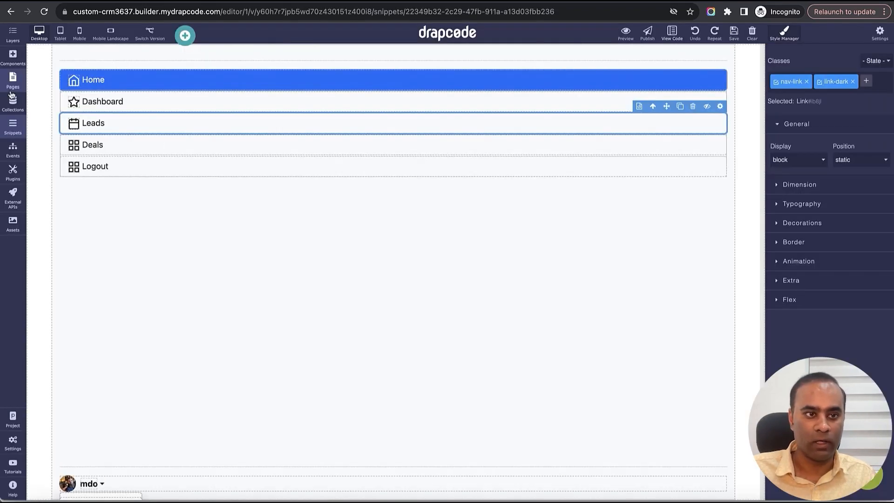
- Return to the builder and open the Organization Create New Deal modal snippet for editing
left_click(12, 125)
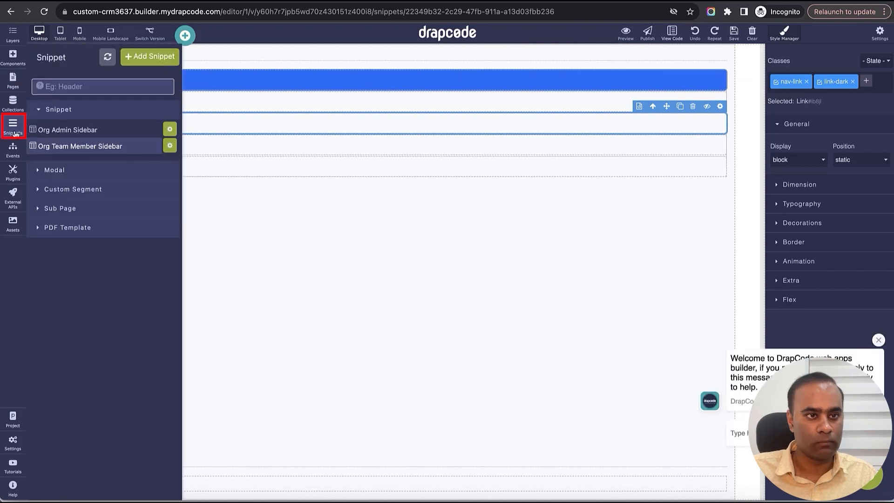
left_click(77, 178)
left_click(84, 186)
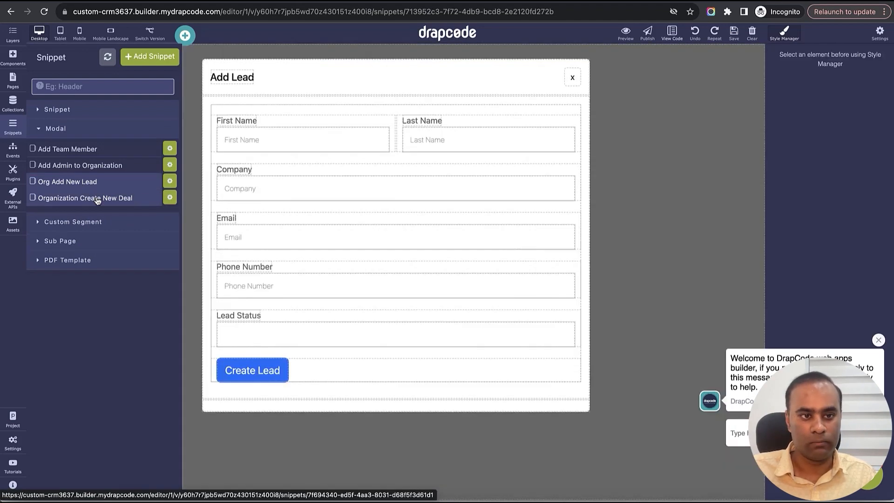
left_click(97, 200)
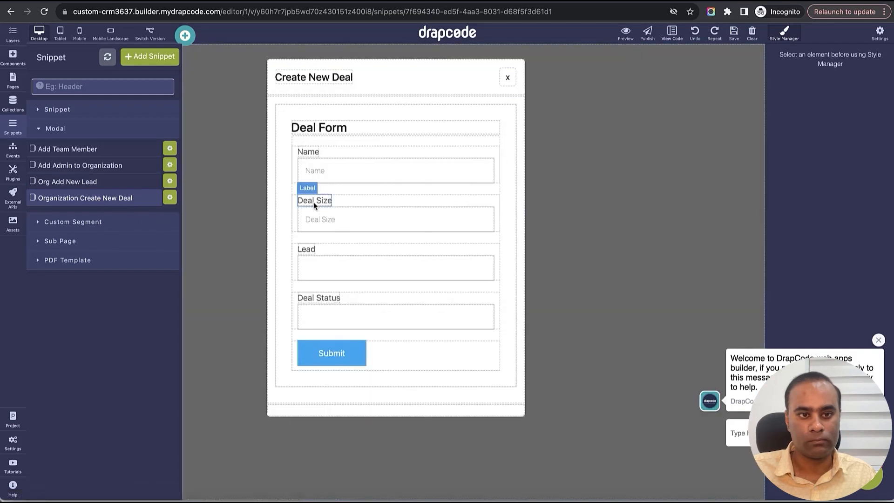
- Remove the dc-form-bordered class from the deal collection form and save the snippet
left_click(510, 134)
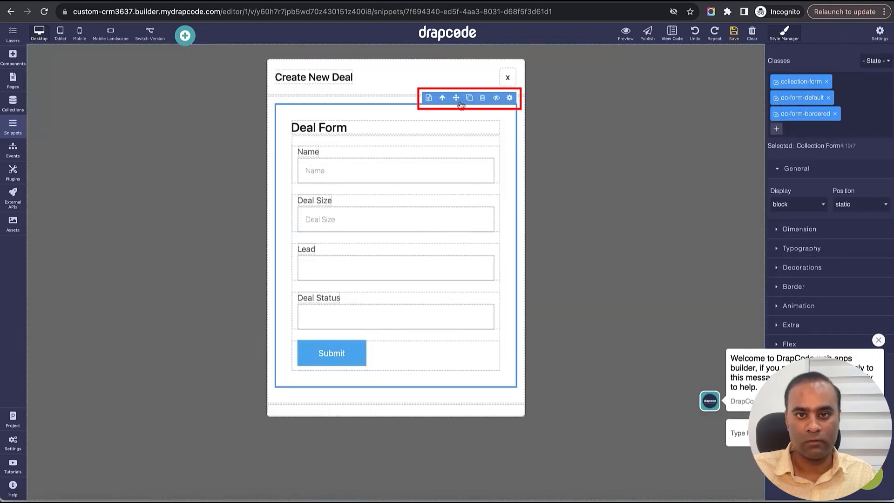
left_click(835, 113)
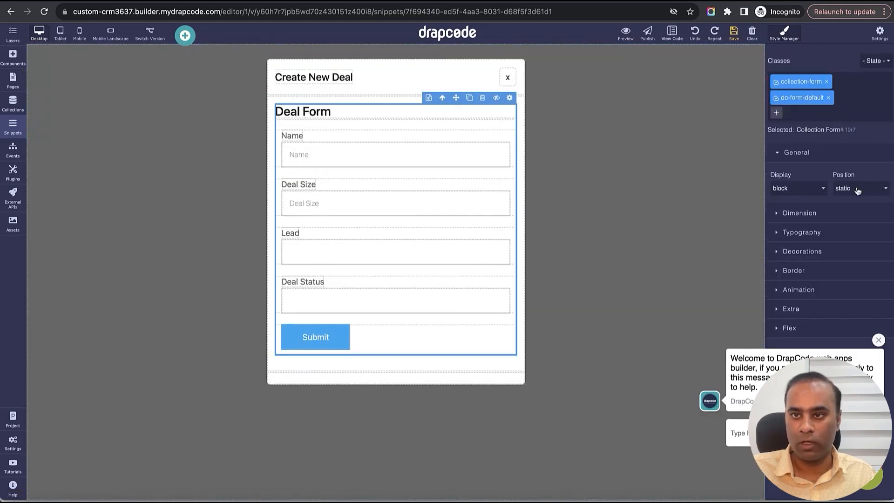
left_click(879, 341)
left_click(734, 34)
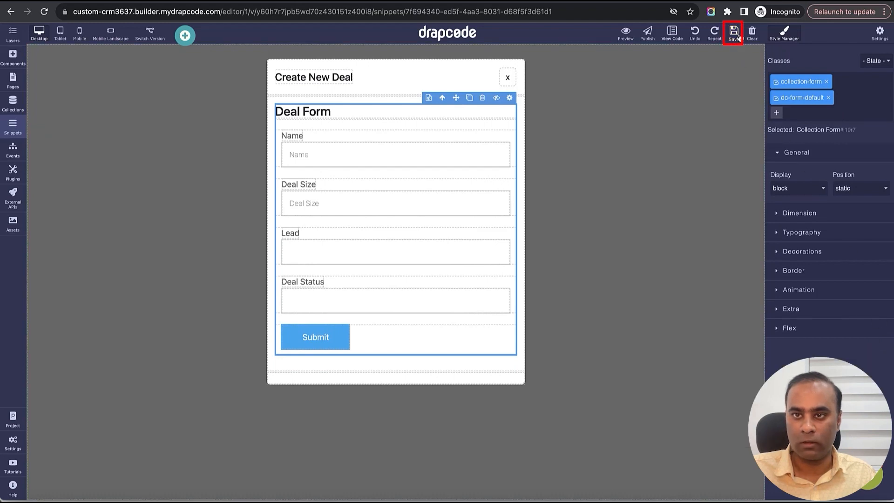
- Delete the Deal Status field from the deal form, move the Lead field above Name, and save
left_click(392, 277)
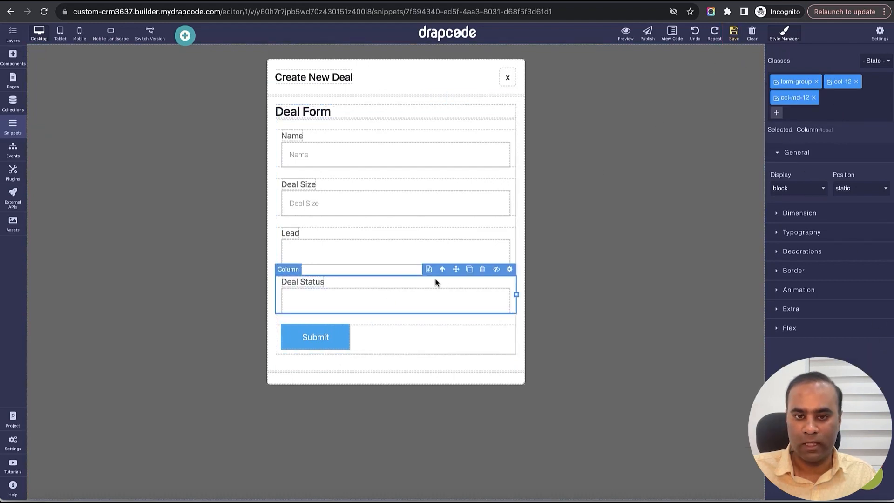
left_click(481, 271)
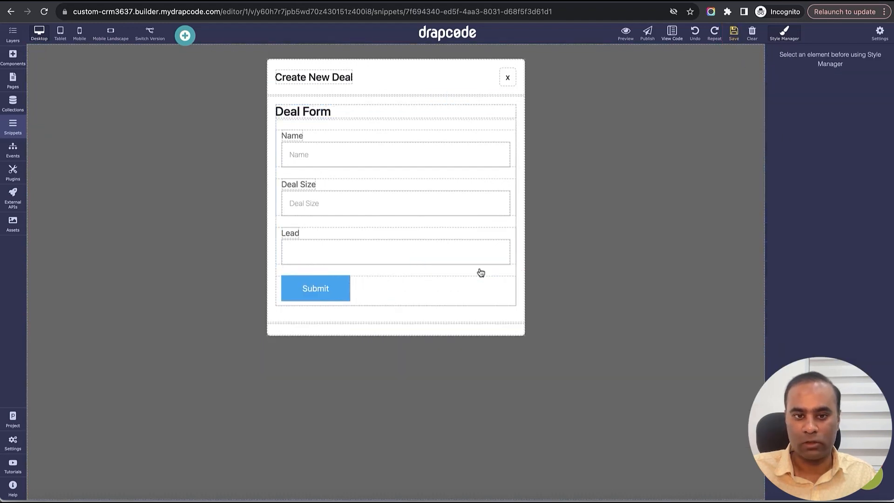
left_click(461, 234)
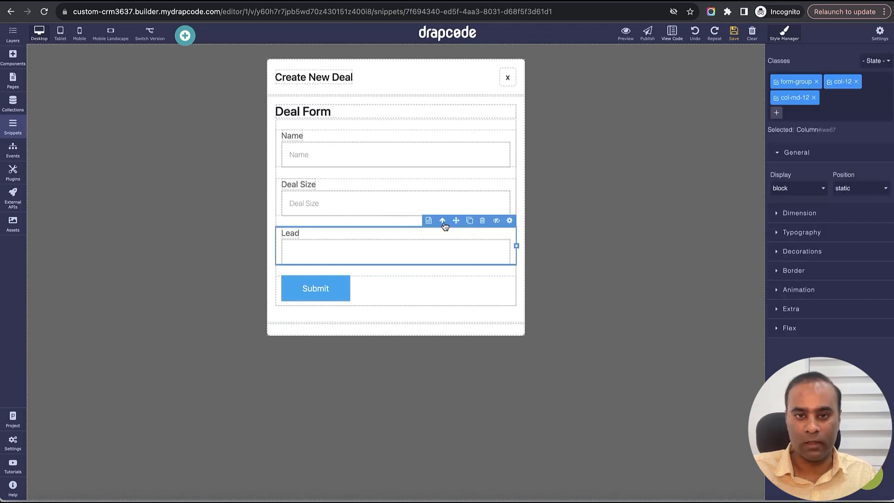
left_click_drag(456, 221, 312, 126)
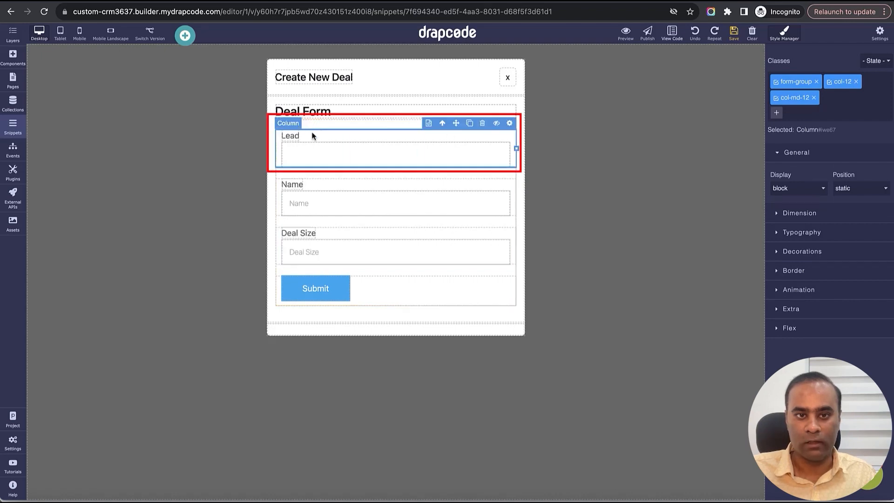
left_click(734, 33)
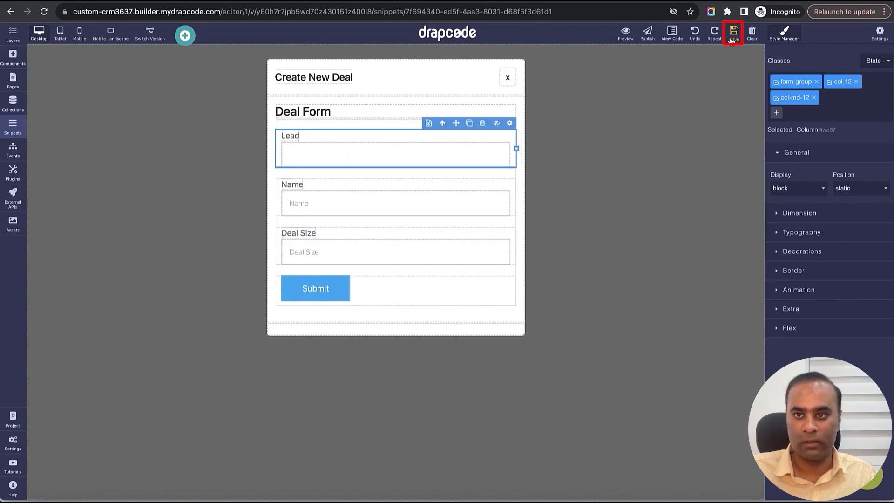
- Replace the Submit button's dc-button and dc-btn--blue classes with btn, btn-primary and btn-lg
left_click(343, 289)
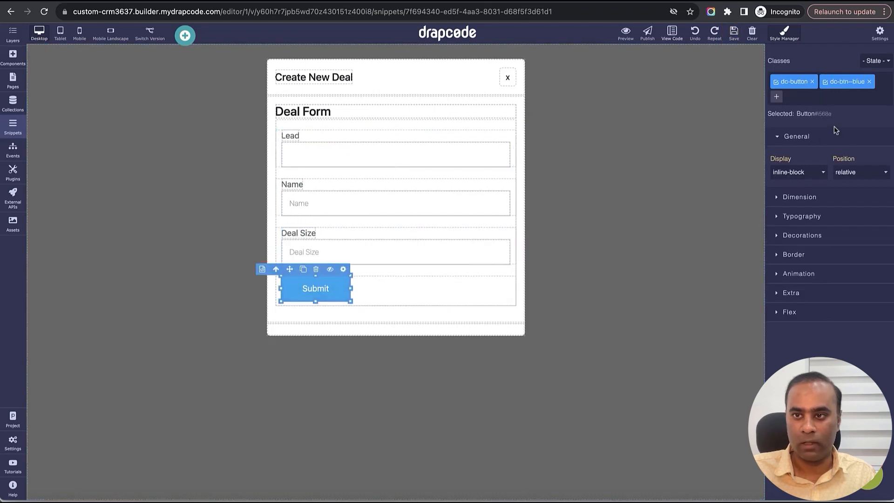
left_click(812, 82)
left_click(821, 82)
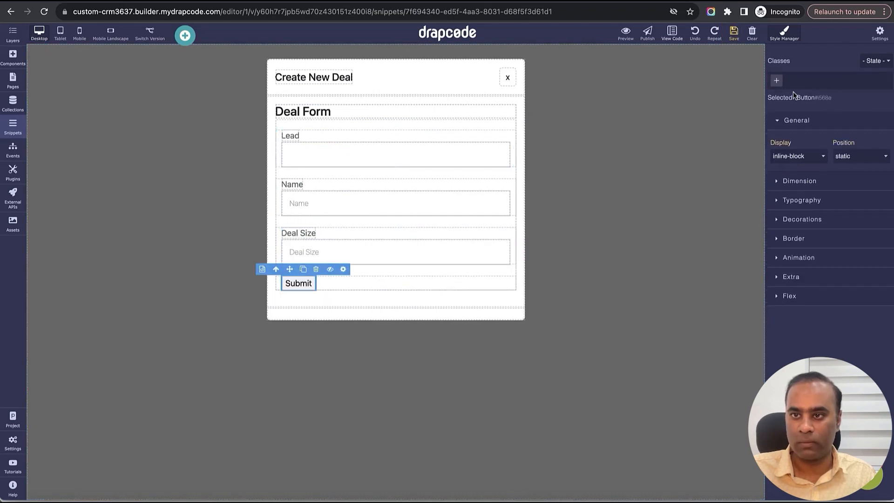
left_click(777, 82)
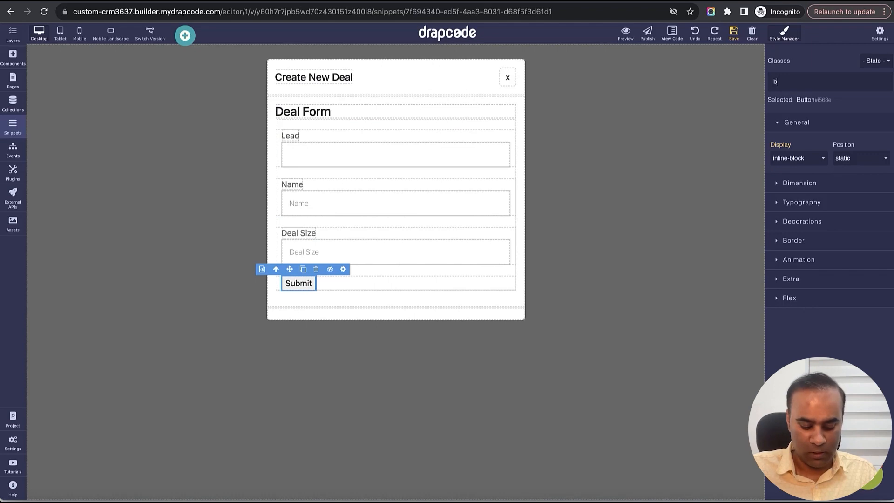
key("Return")
left_click(808, 82)
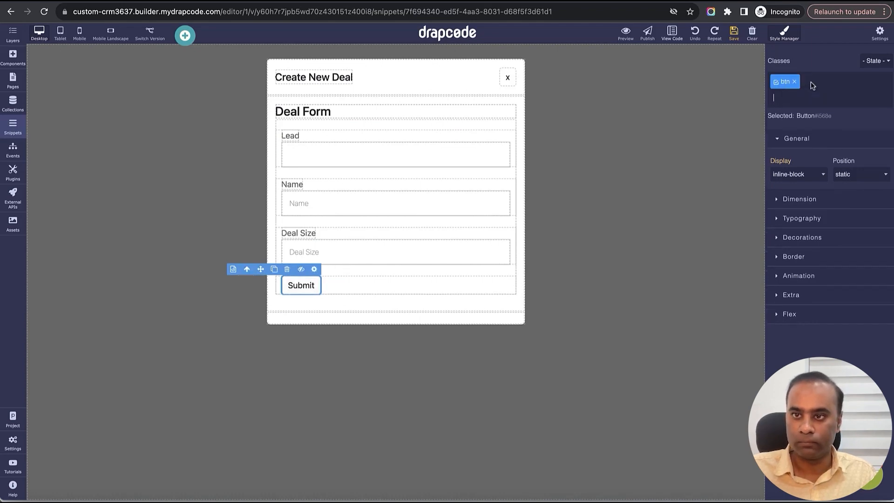
type("btn-primary")
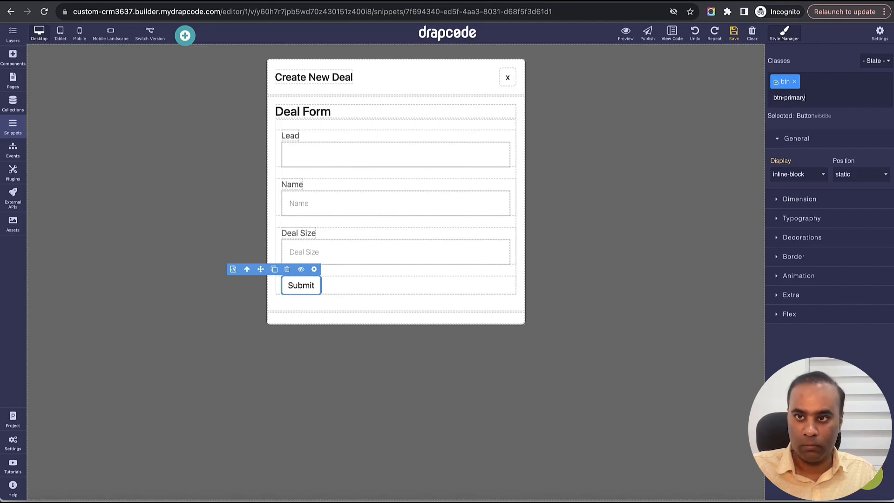
key("Return")
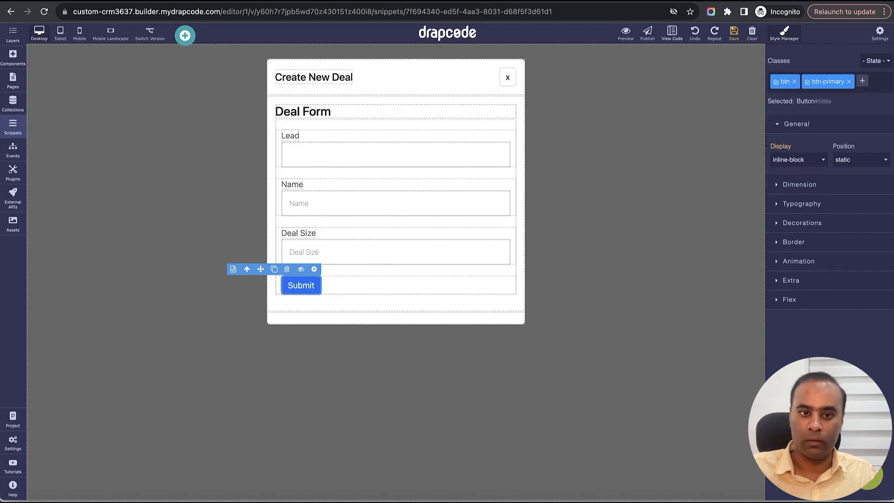
left_click(862, 82)
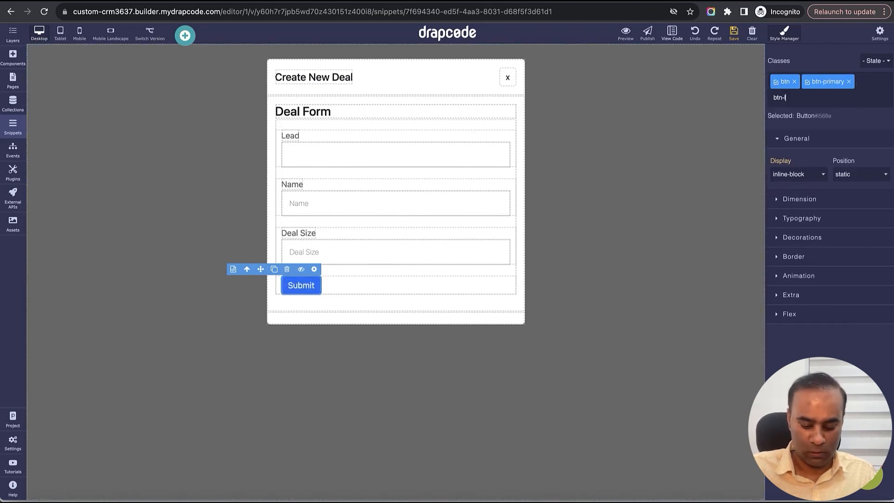
key("Return")
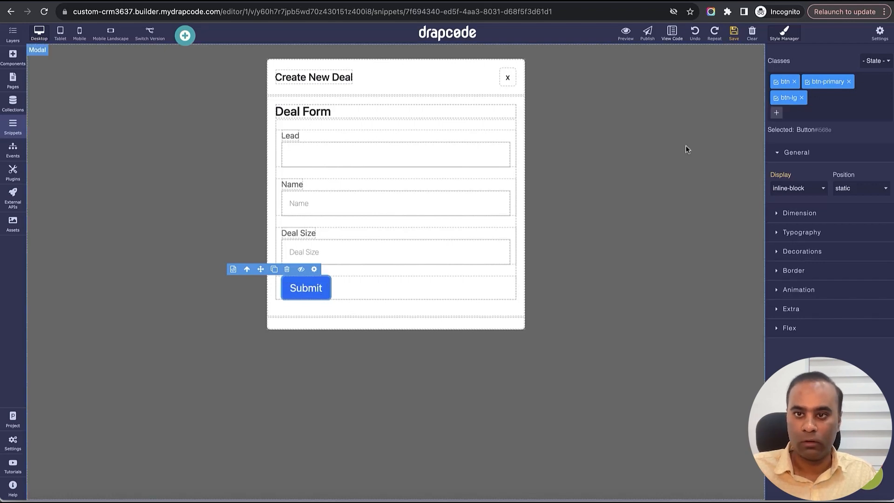
- Set the deal form's submit button text to "Create Deal" and save the snippet
left_click(314, 269)
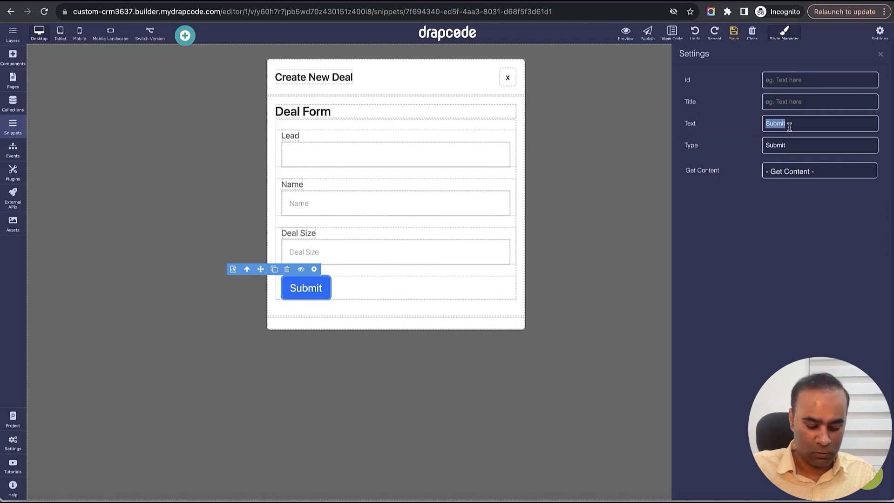
type("Create Deal")
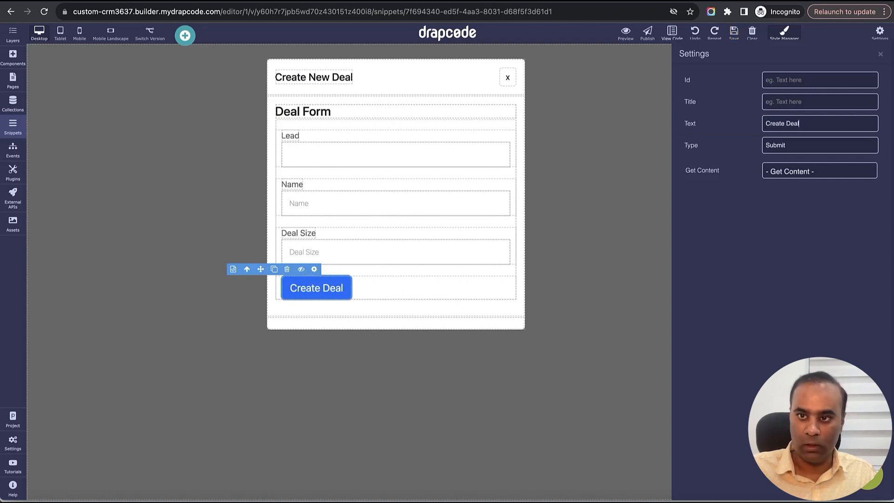
left_click(880, 55)
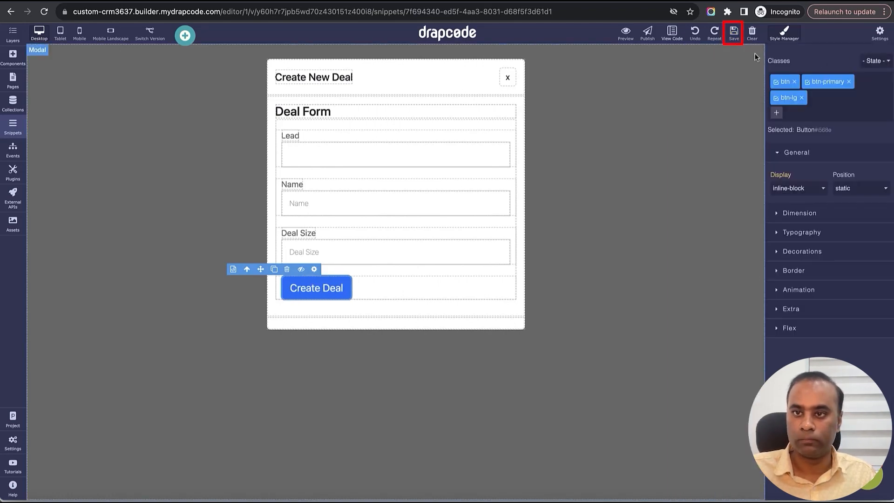
- Delete the Deal Form heading from the Create New Deal modal and save the snippet
left_click(501, 111)
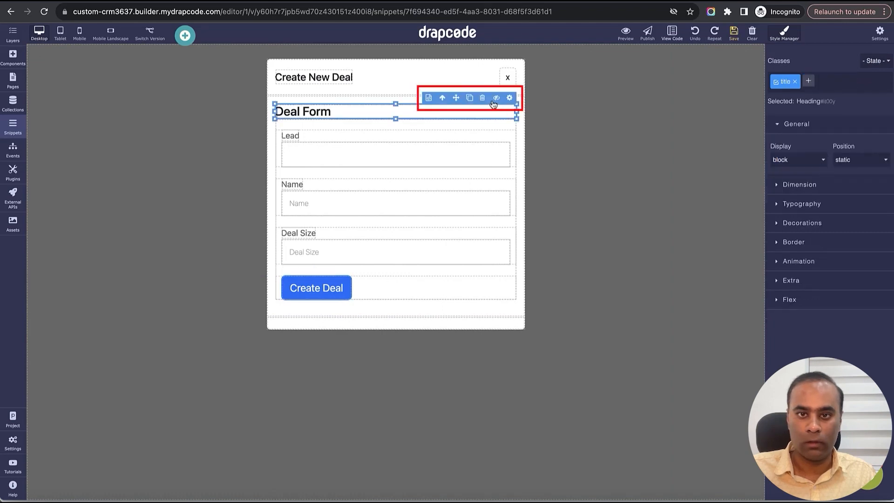
left_click(483, 98)
left_click(491, 109)
left_click(482, 98)
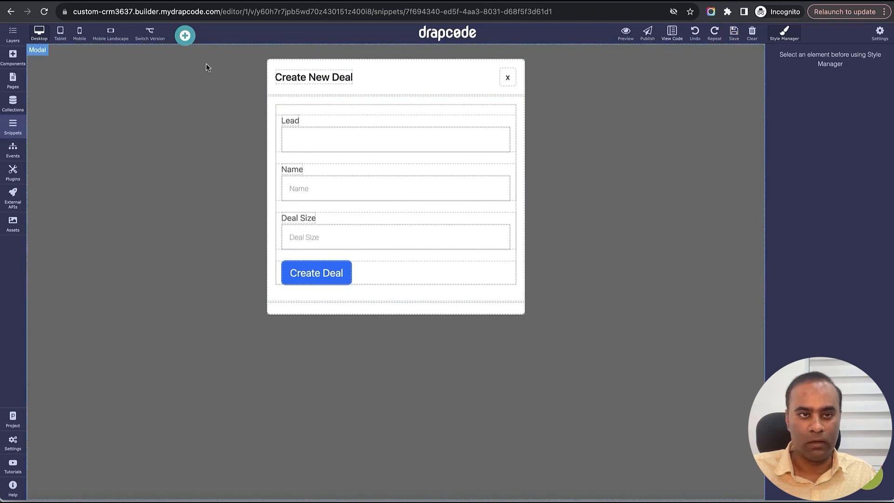
- Try to create a test deal in the previewed deals list with lead DrapCode, name DrapCode Deal and deal size 10000
left_click(159, 1)
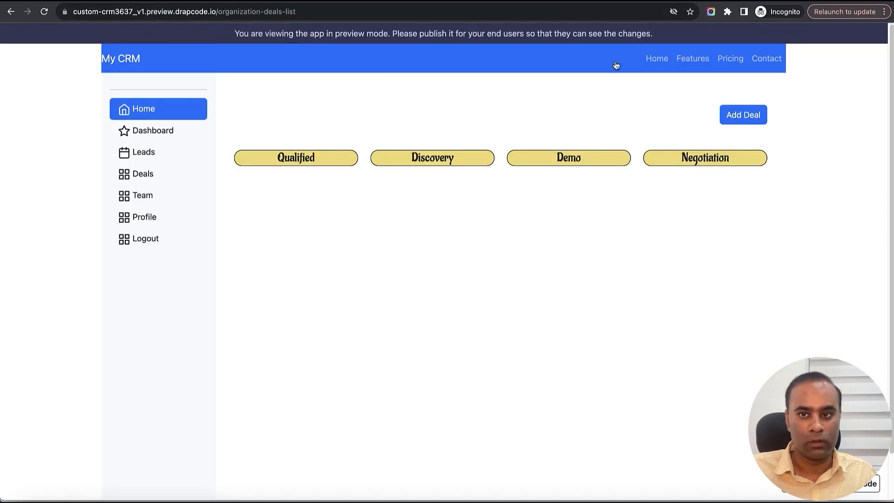
left_click(754, 117)
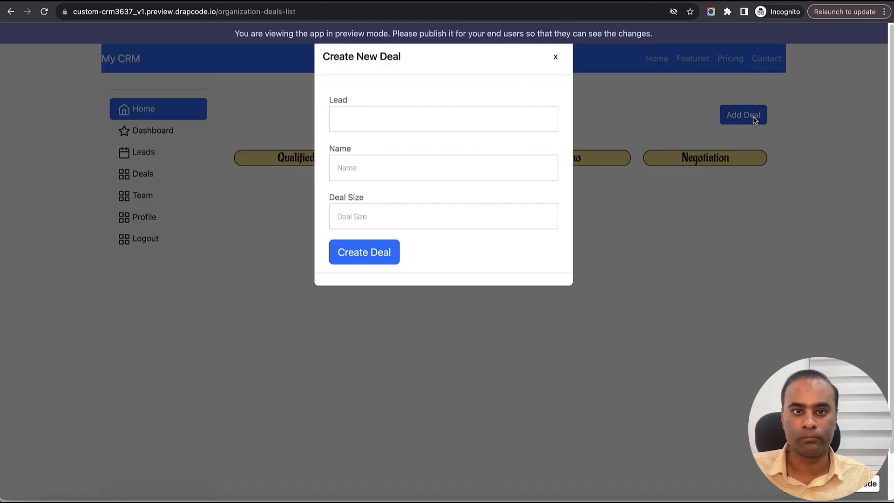
left_click(426, 127)
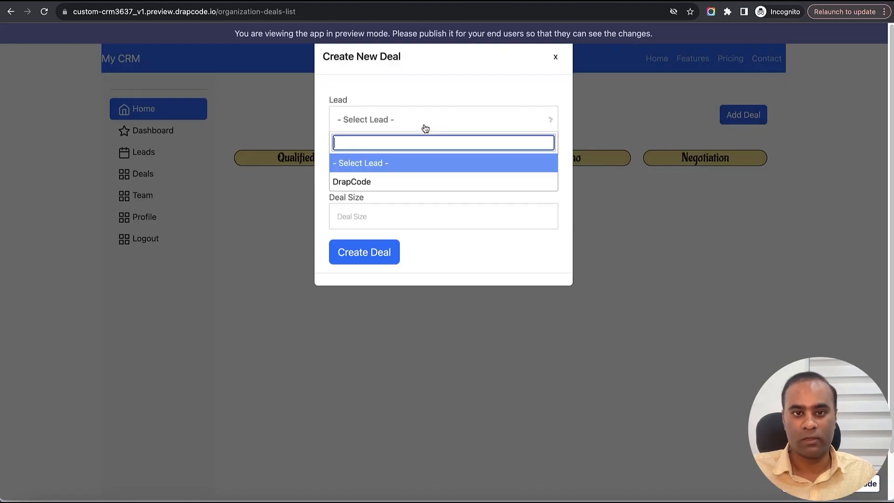
left_click(416, 180)
left_click(404, 171)
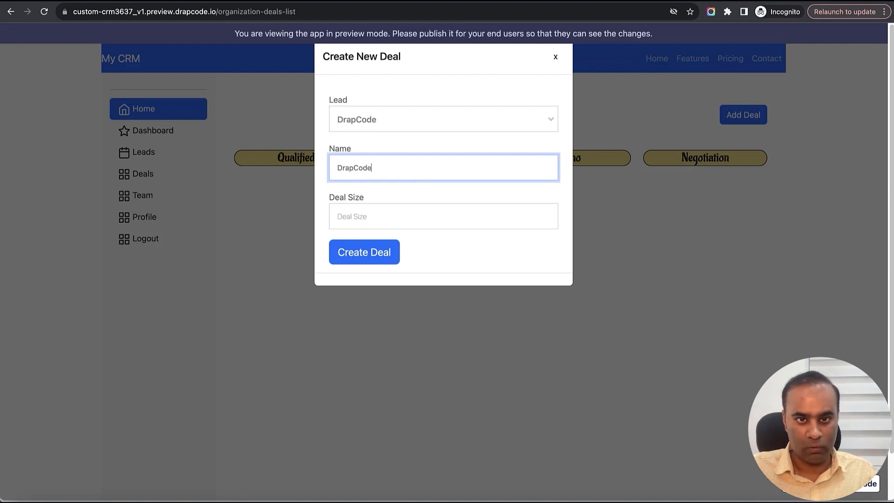
key("Tab")
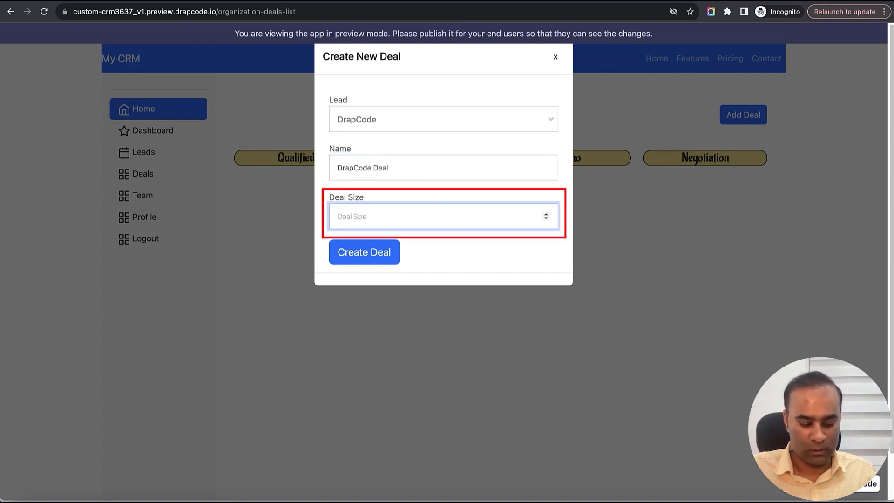
type("10000")
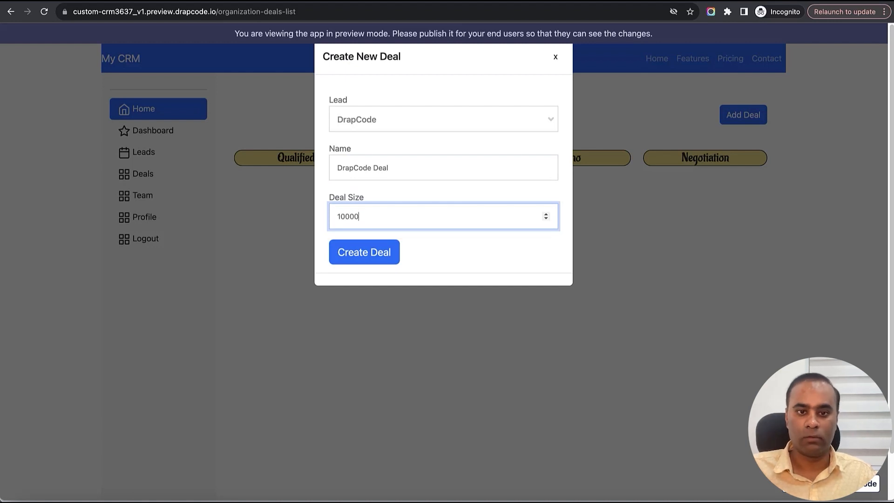
left_click(456, 255)
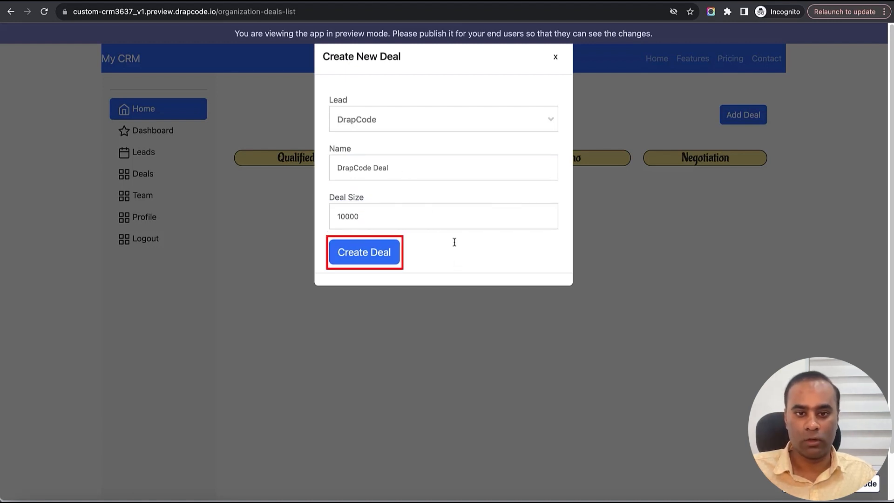
left_click(379, 255)
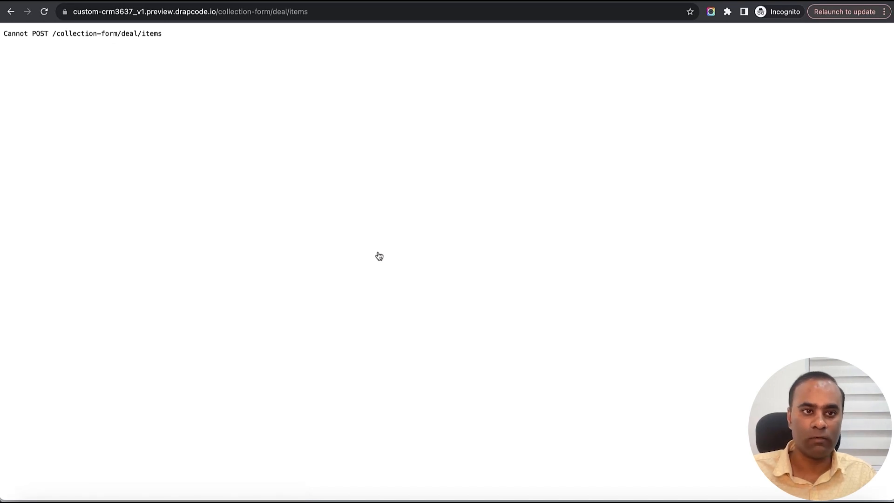
- Assign the Create New Organization Lead event to the deal form in the snippet editor and save the snippet
key("ctrl+Tab")
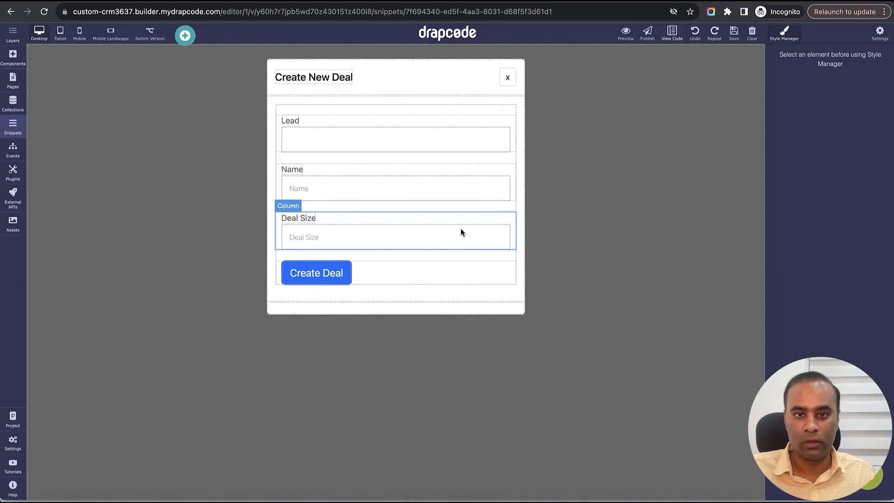
left_click(520, 118)
left_click(513, 107)
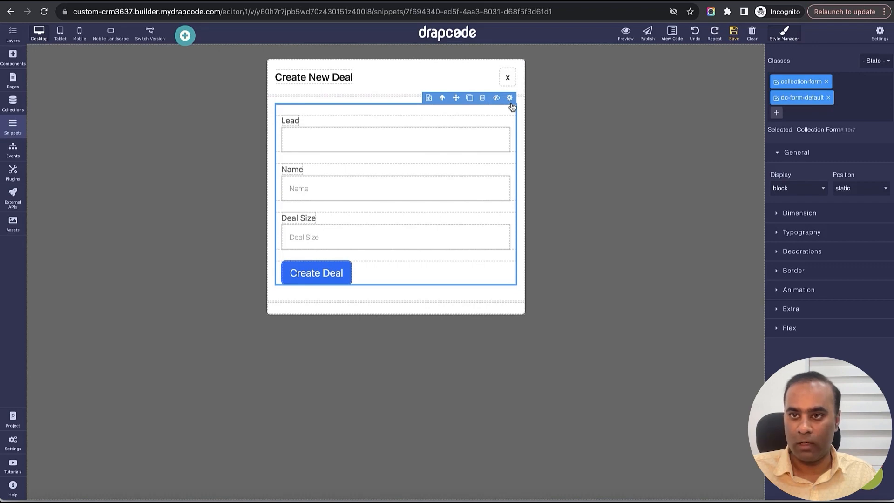
left_click(510, 98)
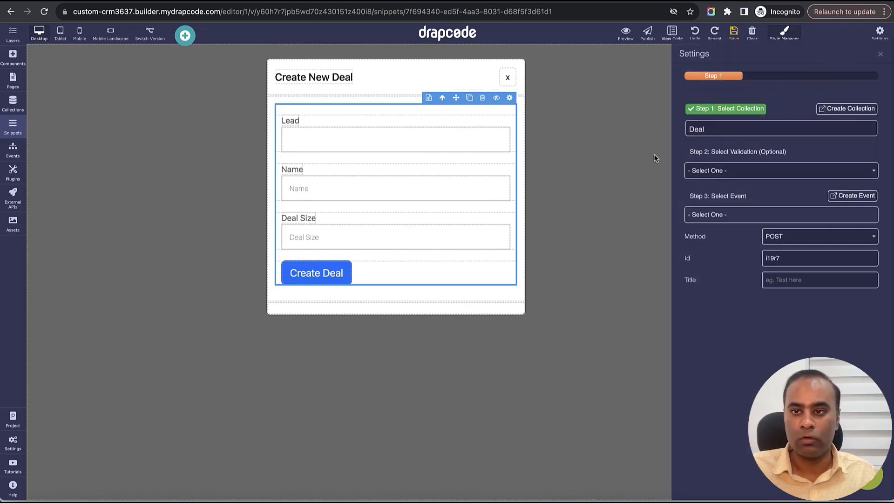
left_click(751, 214)
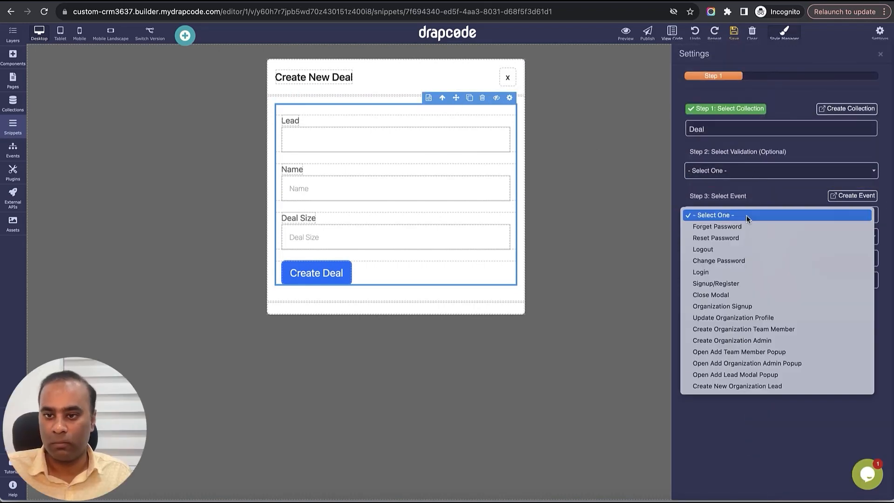
left_click(750, 387)
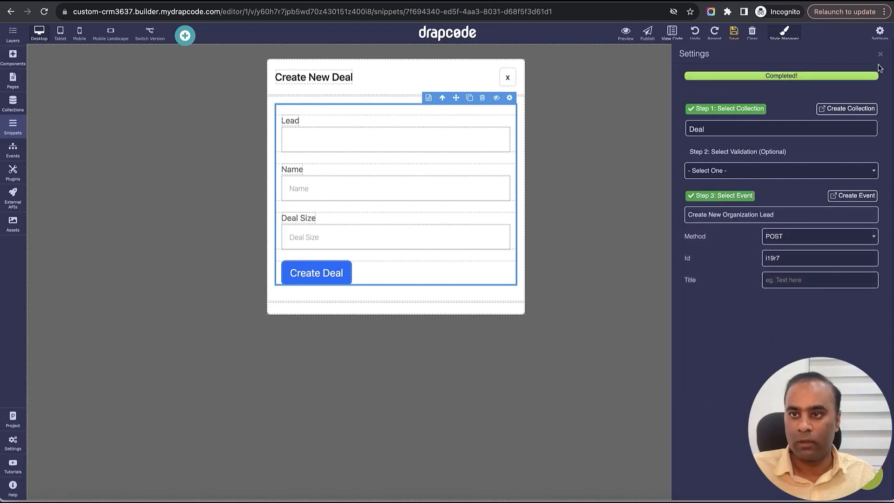
left_click(881, 54)
left_click(734, 32)
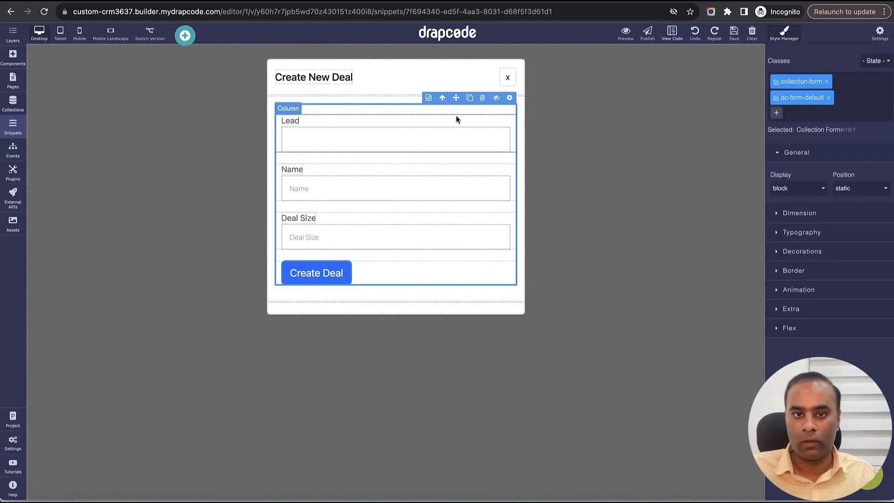
- Inspect the form container's settings and its parent elements in the Create New Deal modal, and save the snippet
left_click(421, 115)
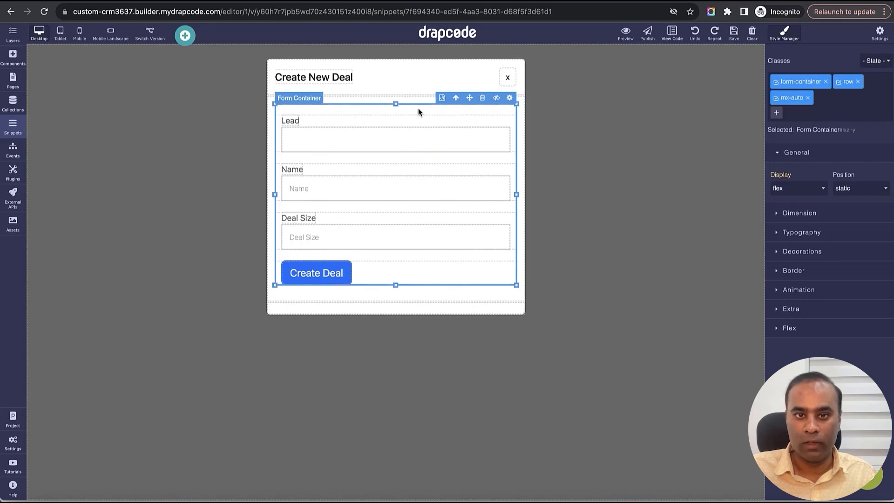
left_click(511, 99)
left_click(880, 54)
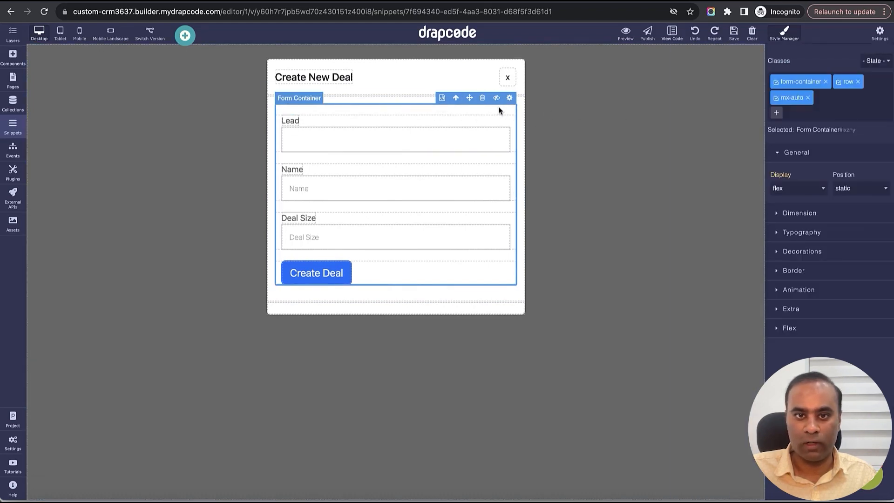
left_click(456, 98)
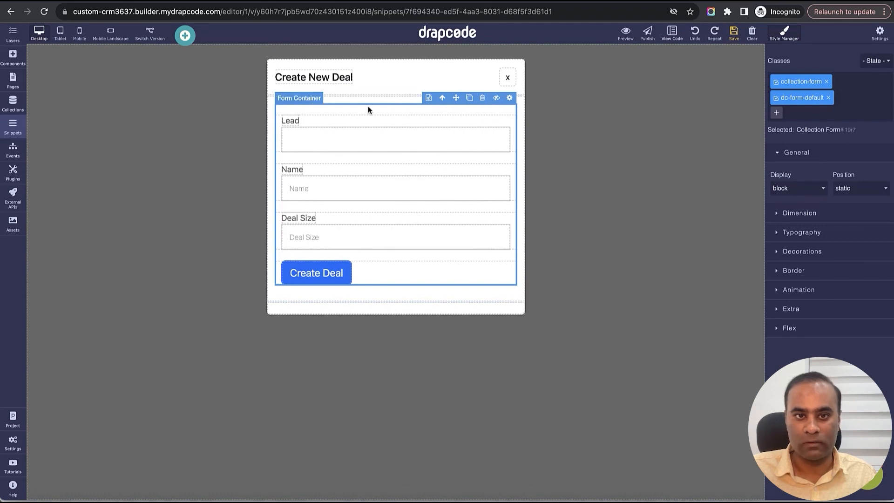
left_click(443, 99)
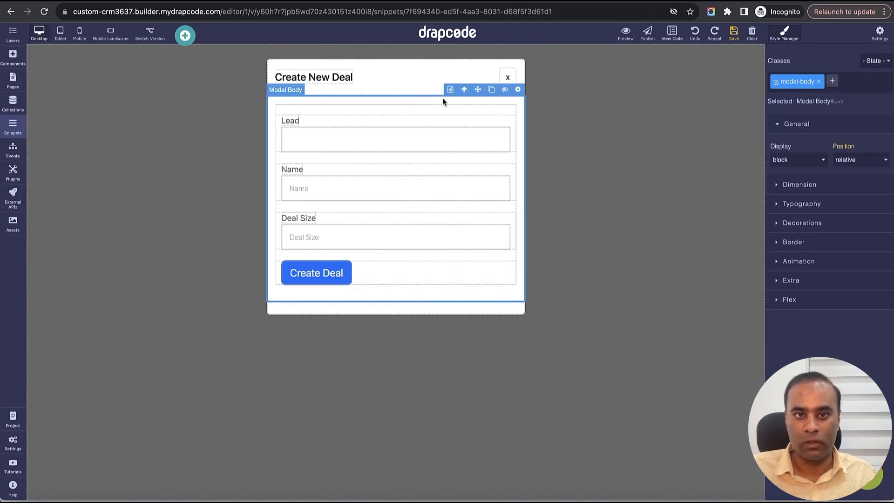
left_click(456, 107)
left_click(734, 32)
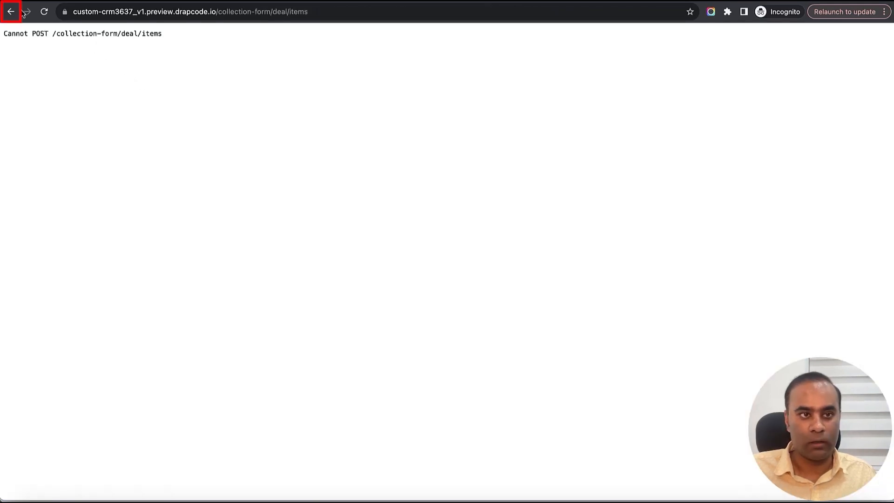
- Create a deal in the preview with lead DrapCode, name DrapCode Deal and deal size 30000, and reload the deals list
left_click(12, 12)
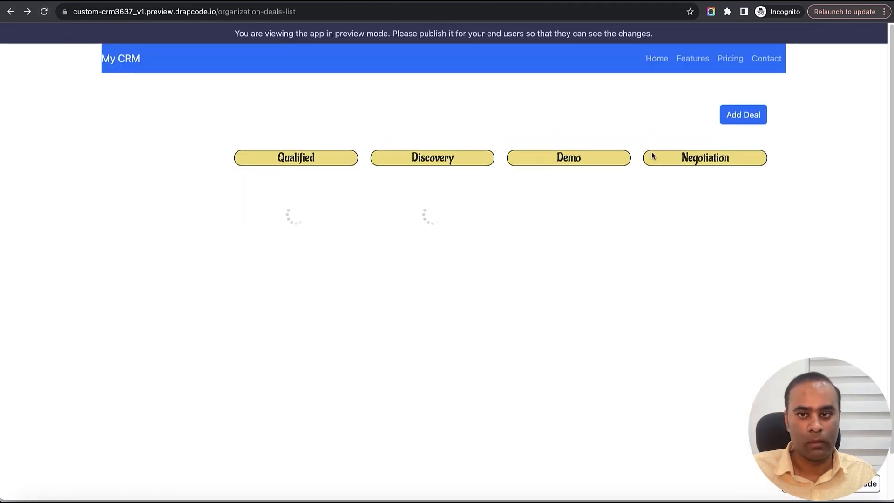
left_click(748, 120)
left_click(457, 120)
left_click(446, 181)
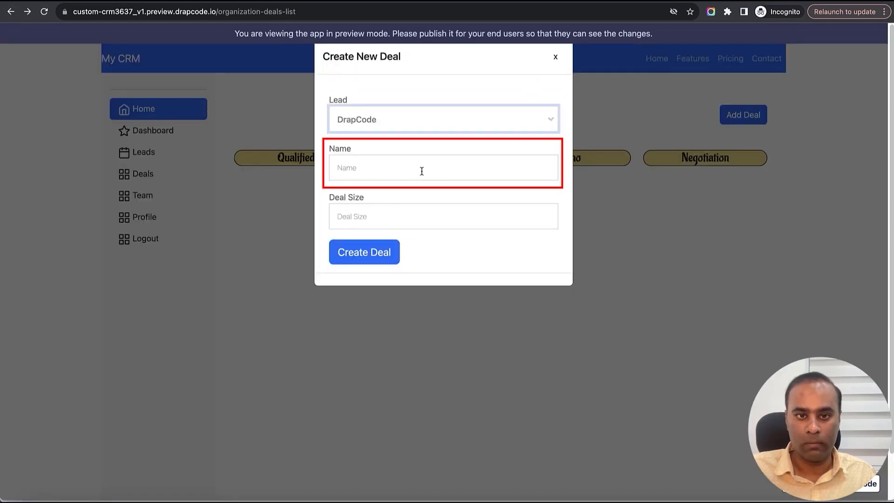
left_click(422, 171)
type("Dra")
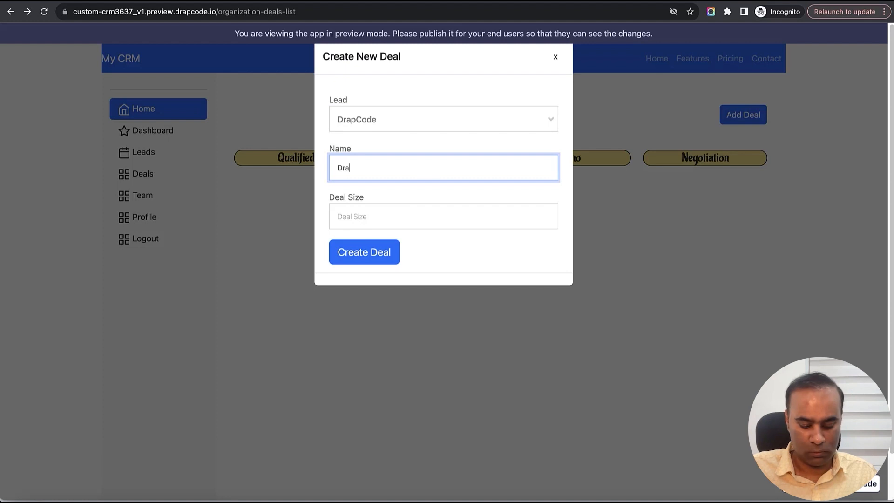
type("pCode Deal")
key("Tab")
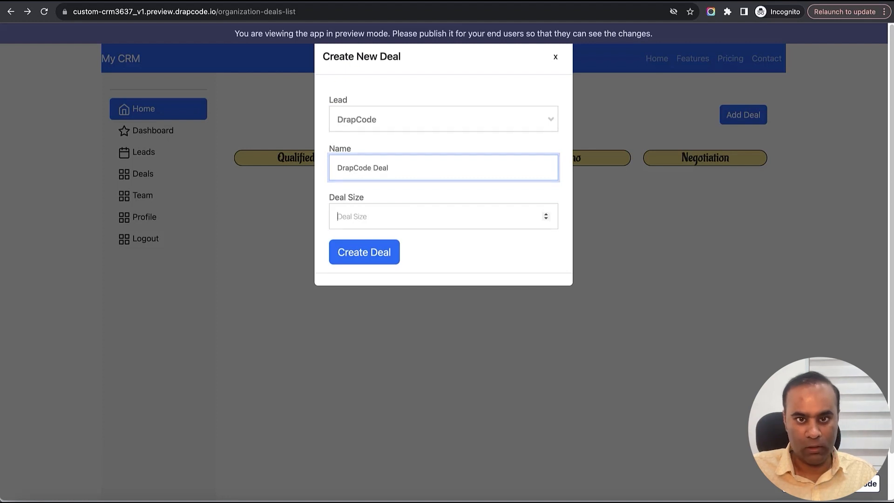
type("30000")
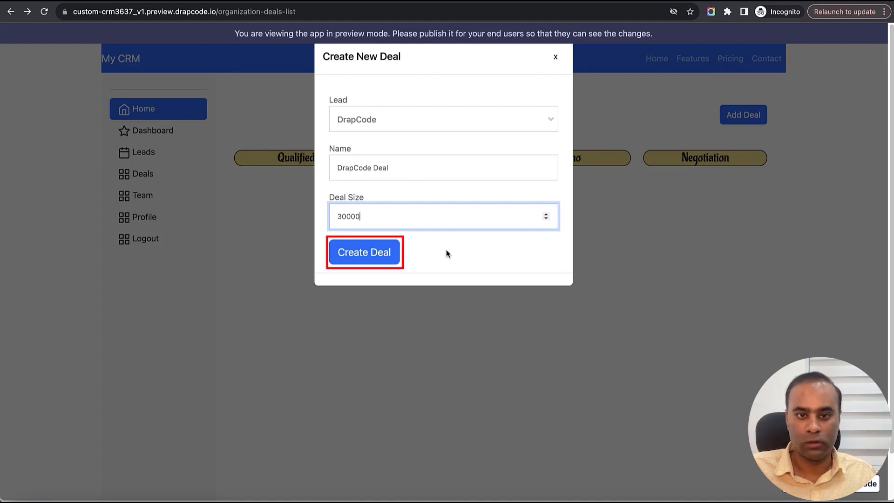
left_click(377, 254)
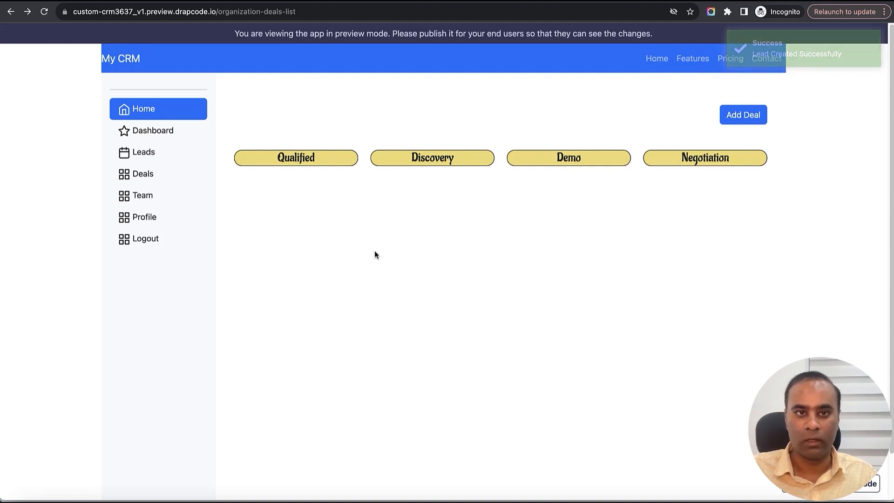
left_click(44, 12)
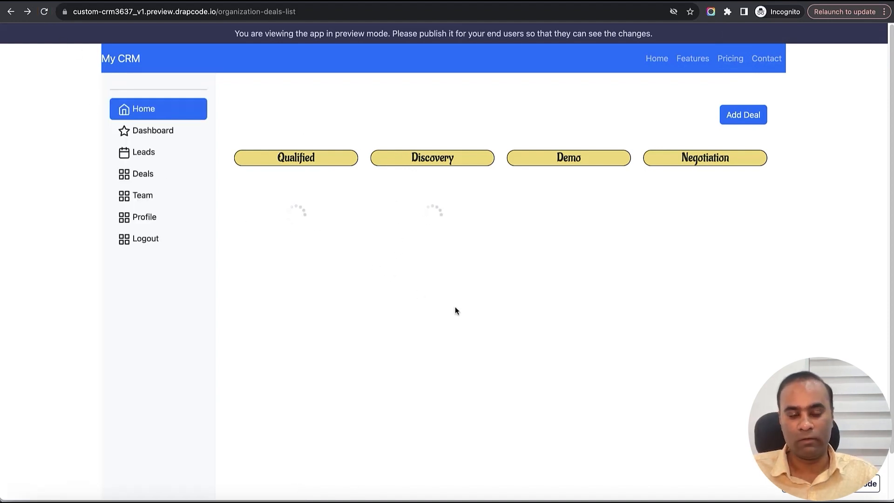
- Open the Organization Lead List page in the builder and examine the new record's organization in the Deal collection's data
key("ctrl+shift+Tab")
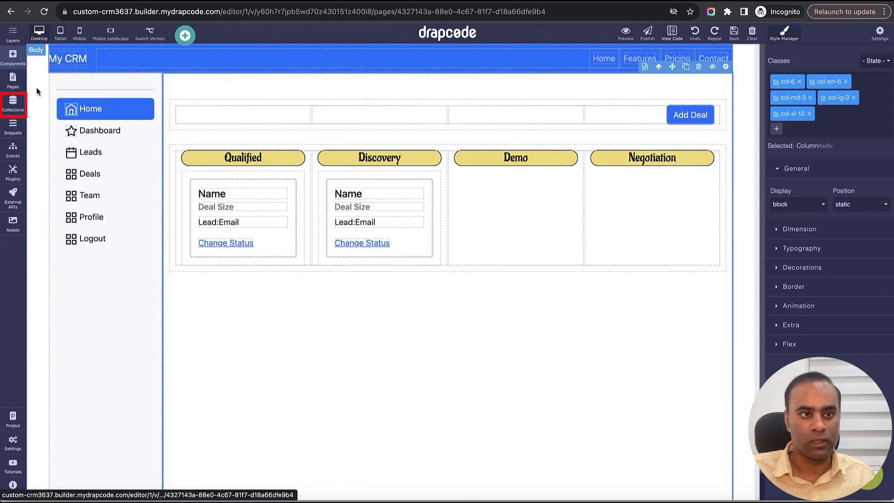
left_click(13, 104)
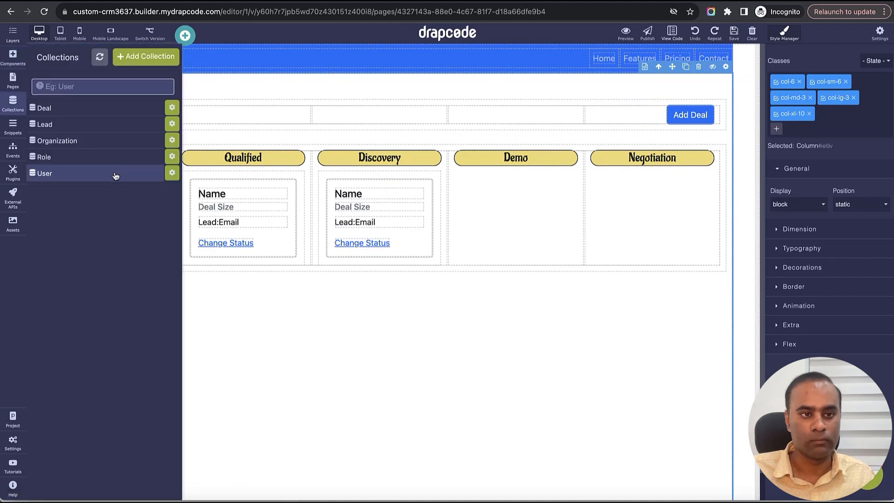
left_click(95, 111)
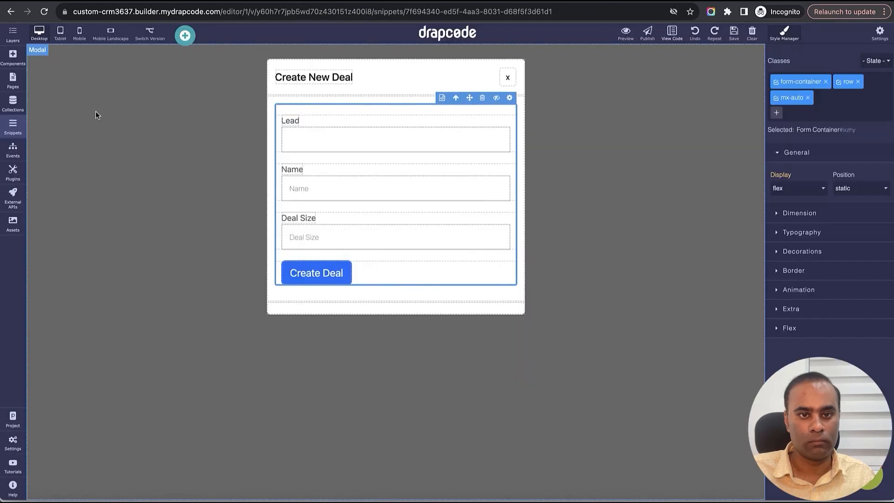
left_click(13, 80)
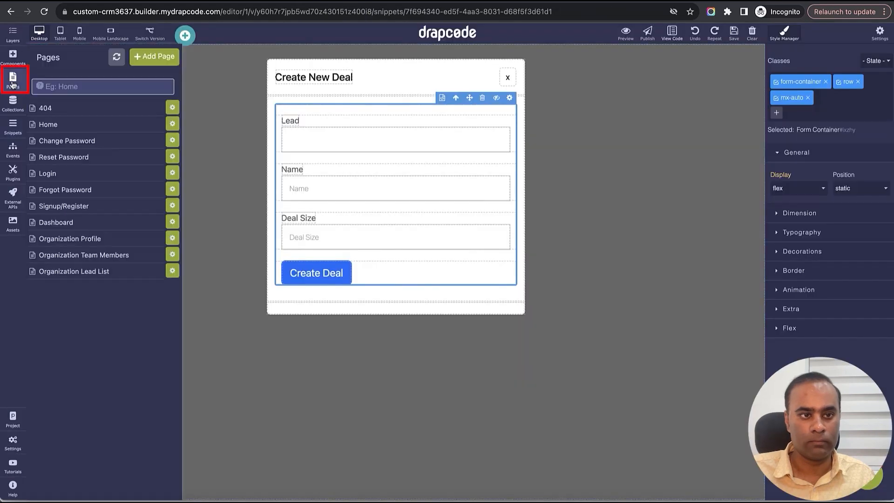
left_click(92, 273)
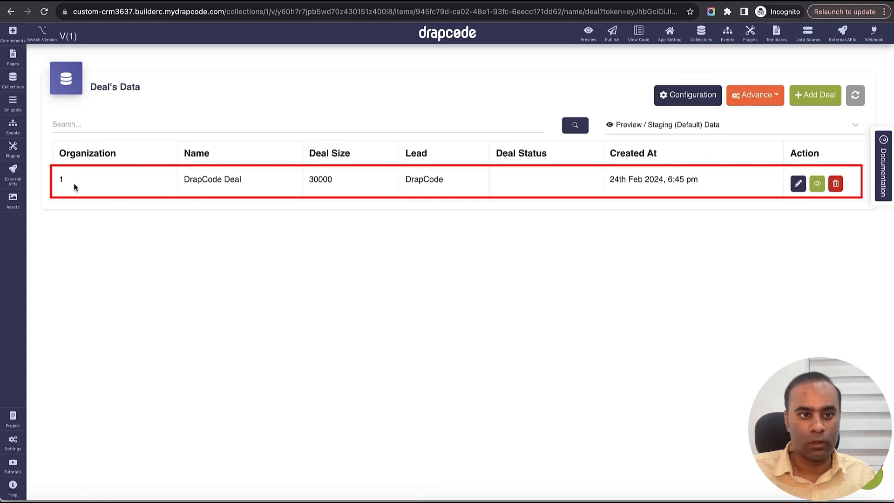
double_click(79, 185)
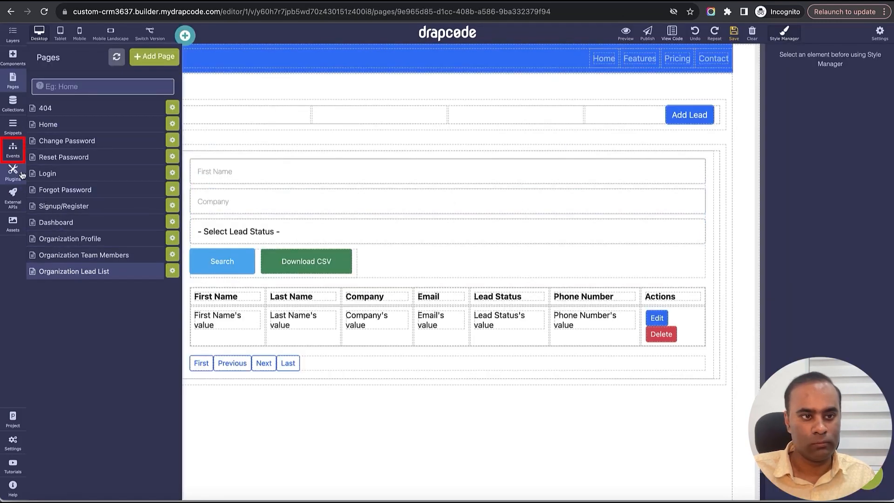
- Inspect the Save Data action's settings in the Create New Organization Lead event
left_click(13, 149)
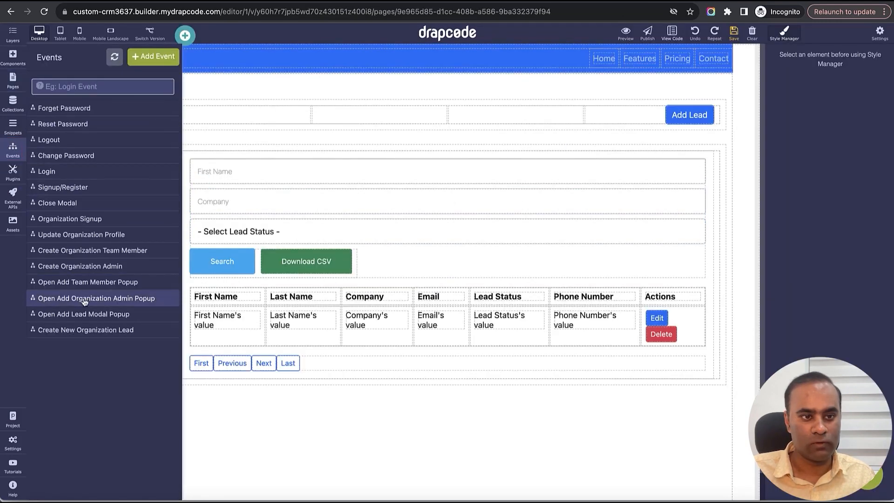
left_click(95, 331)
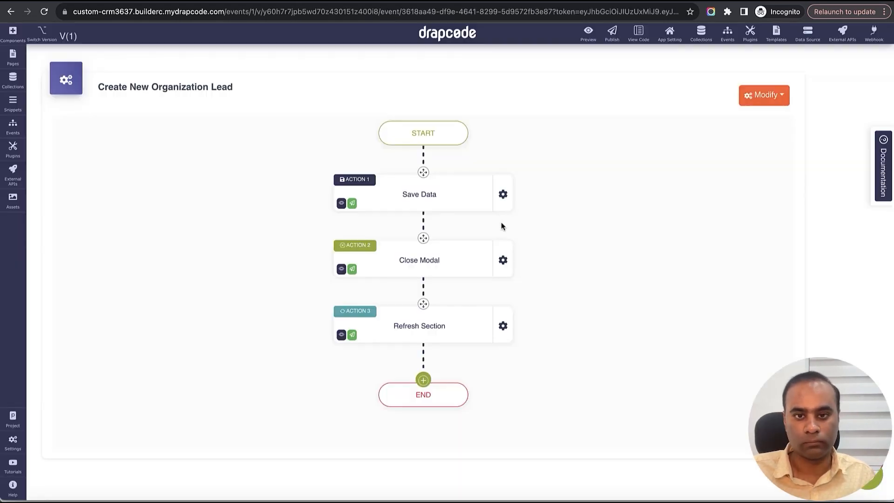
left_click(503, 194)
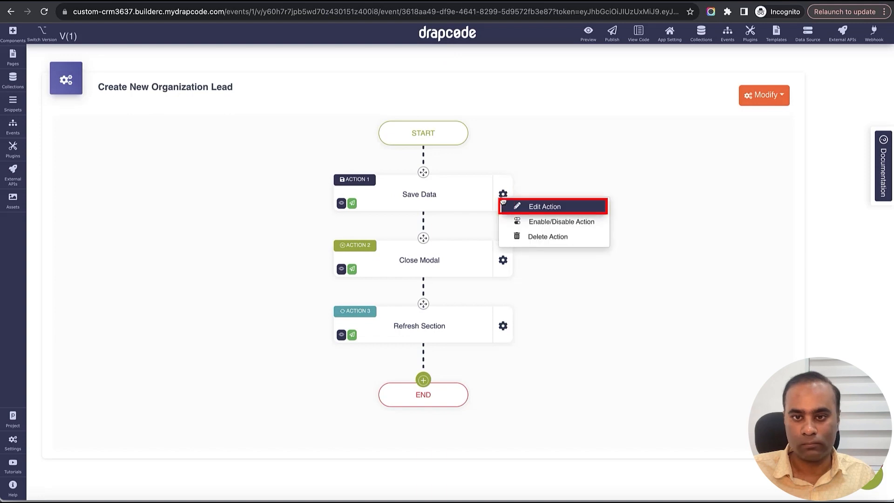
left_click(548, 208)
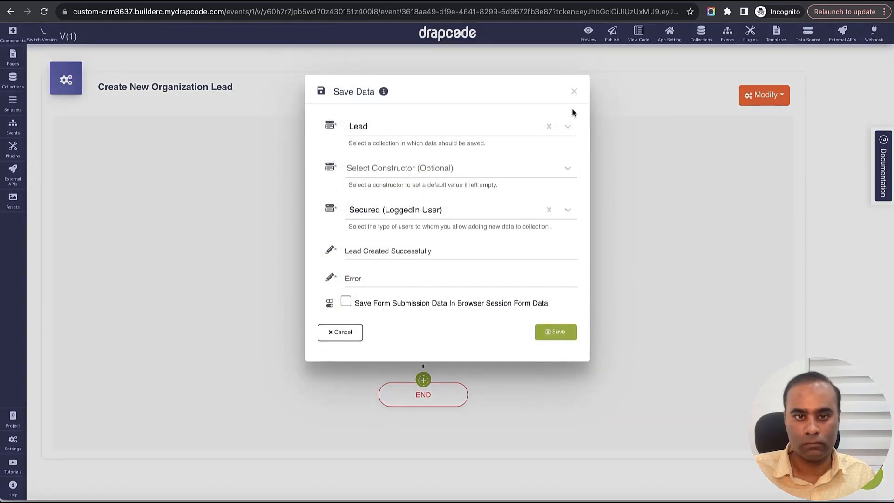
left_click(574, 92)
- Inspect the Save Data action's collection, constructor and access settings in the Organization Save New Deal event
left_click(13, 126)
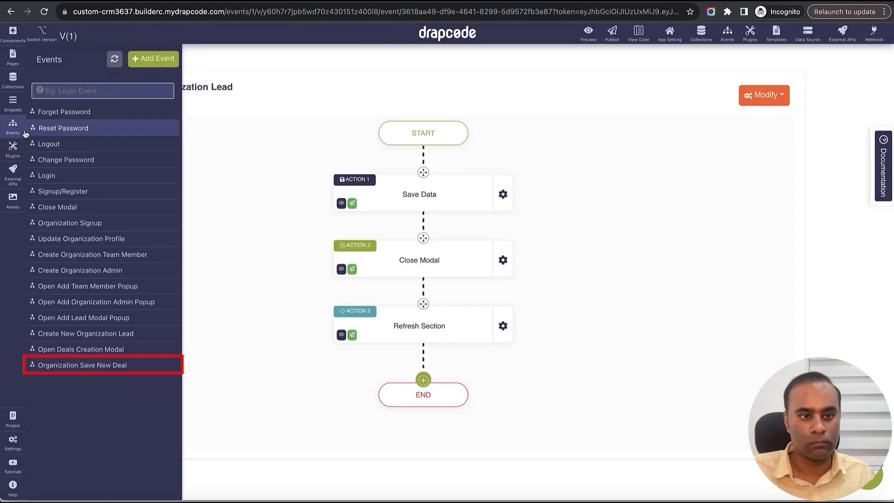
left_click(119, 365)
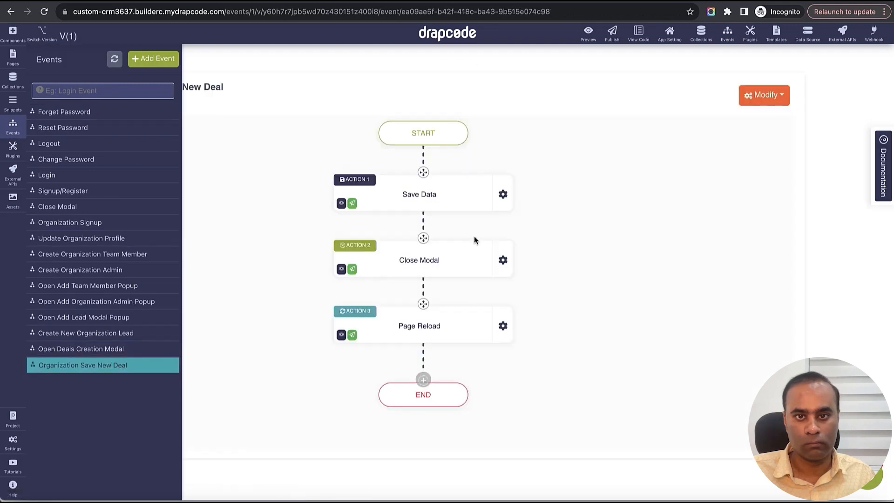
left_click(503, 193)
left_click(533, 208)
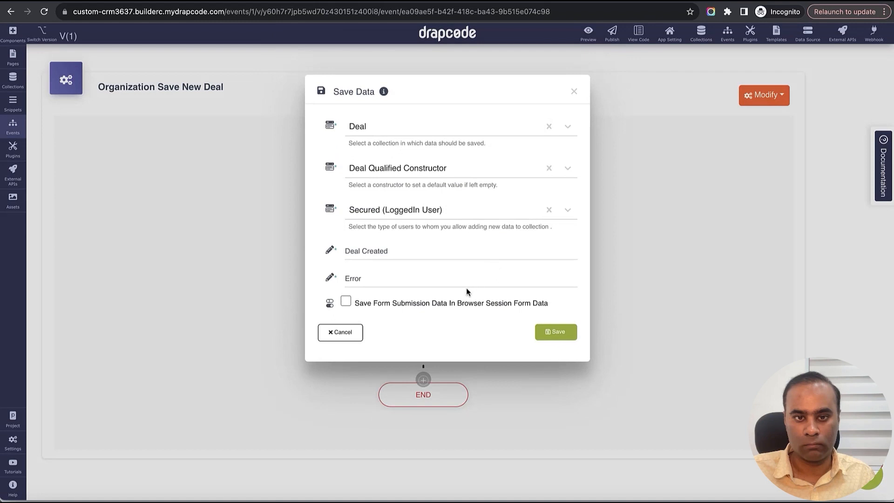
left_click(574, 92)
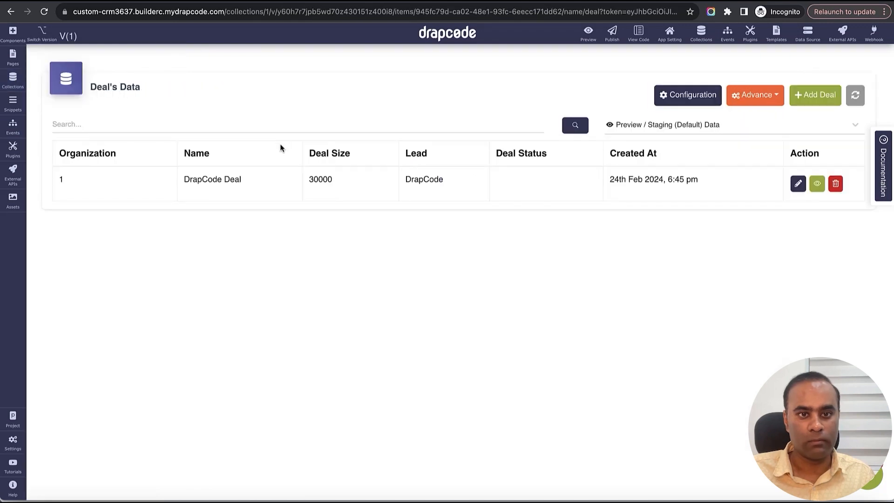
- Examine the Deal collection's All Items of Current LoggedIn User Tenant filter and enter Tenant Qualified Leads as a new filter's name
left_click(673, 97)
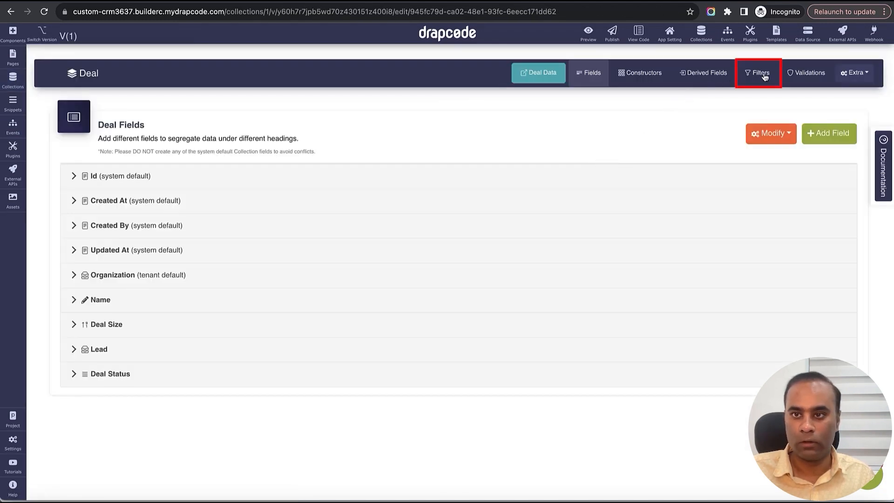
left_click(765, 77)
scroll(365, 302, "down", 1)
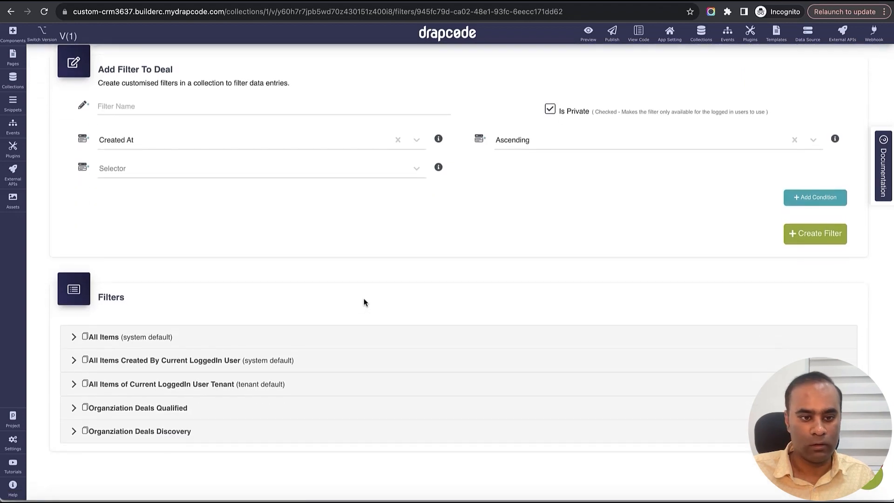
left_click(205, 388)
scroll(254, 389, "down", 2)
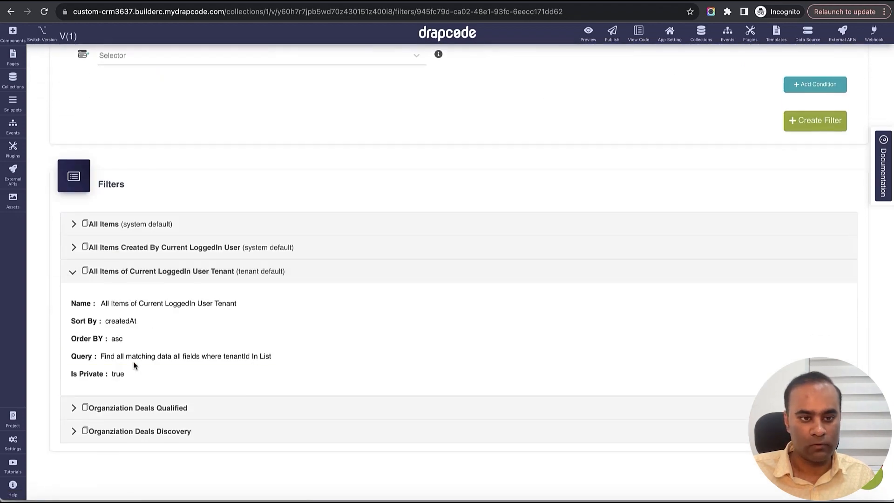
scroll(307, 355, "up", 3)
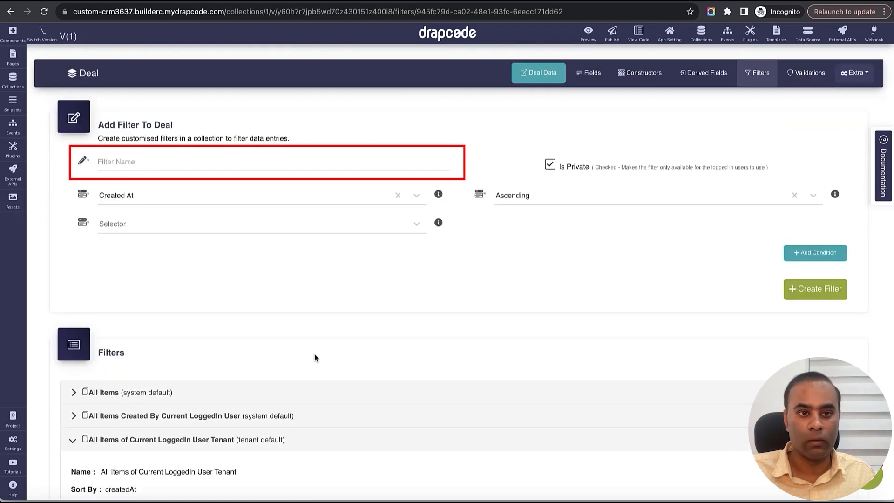
left_click(291, 162)
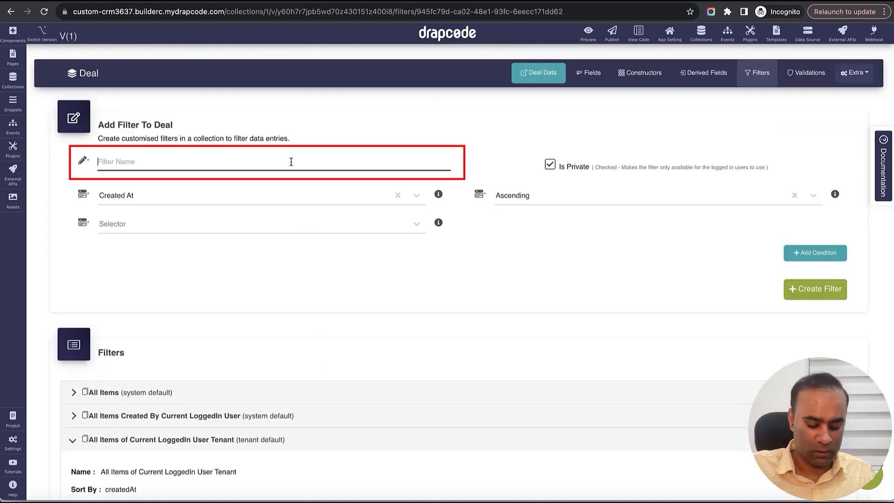
type("Tena")
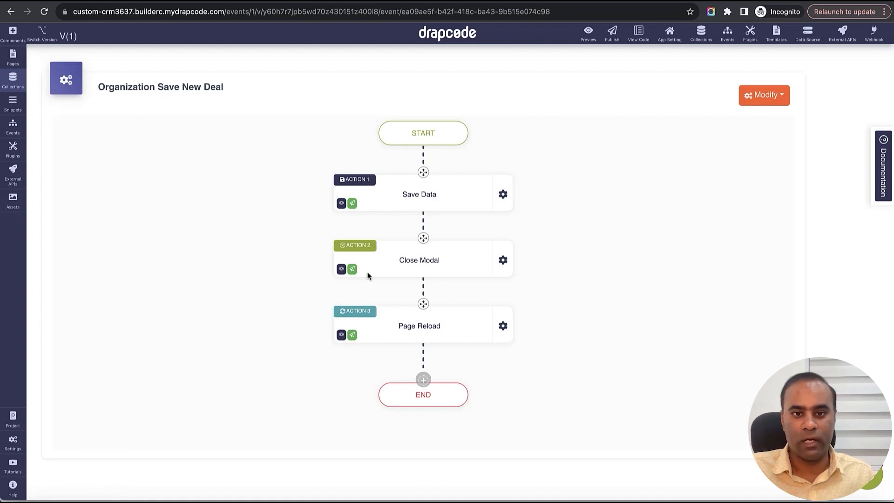
- Set the DrapCode Deal record's Deal Status to Qualified in the Deal collection, update it and reload the deals list
left_click(13, 80)
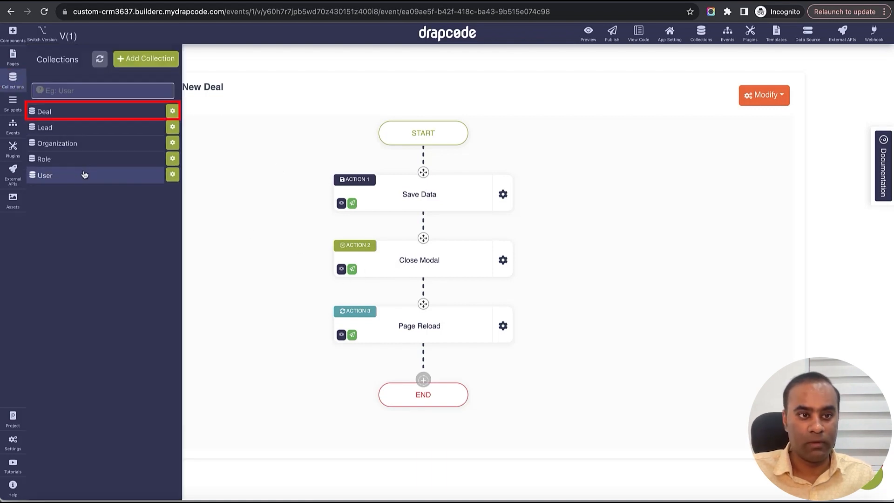
left_click(82, 117)
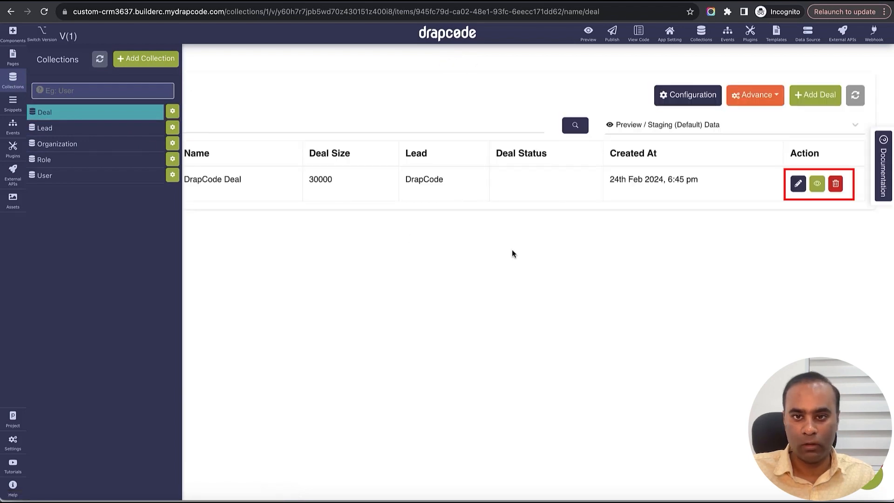
left_click(798, 184)
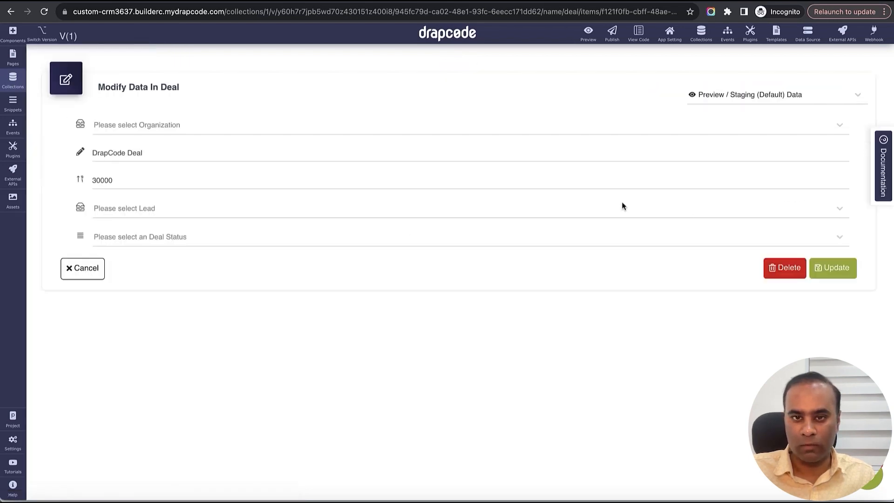
left_click(306, 233)
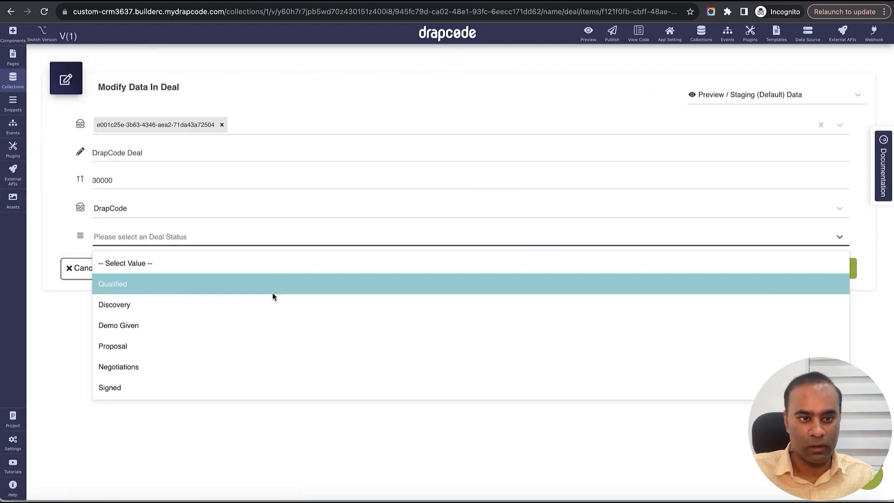
left_click(272, 293)
left_click(833, 268)
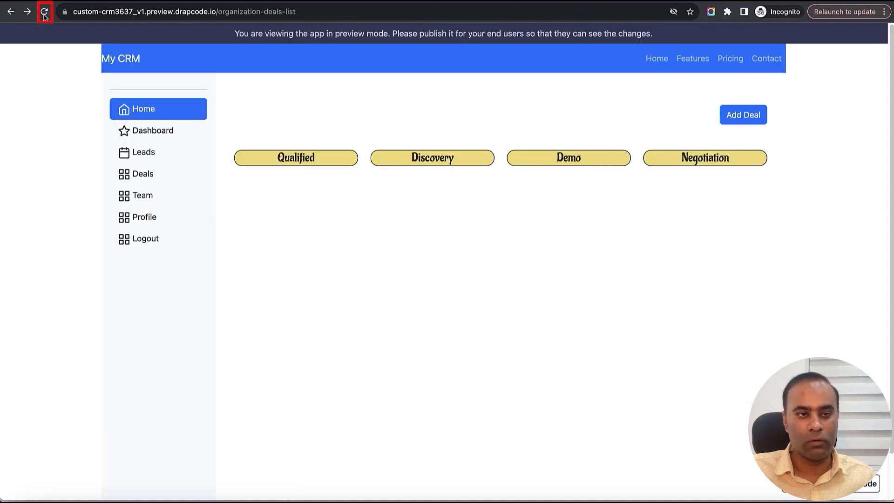
left_click(45, 13)
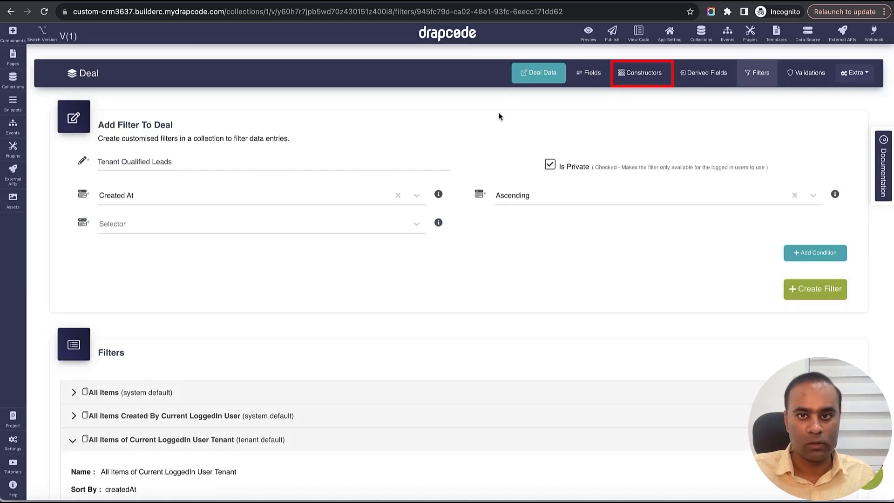
- Examine the default field values of the Deal Qualified Constructor in the Deal collection
left_click(641, 73)
scroll(303, 372, "down", 1)
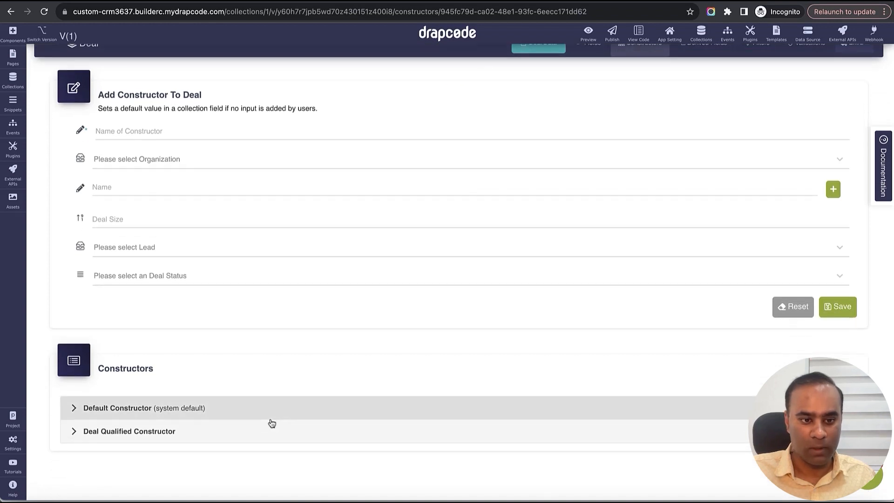
left_click(274, 424)
scroll(354, 391, "down", 2)
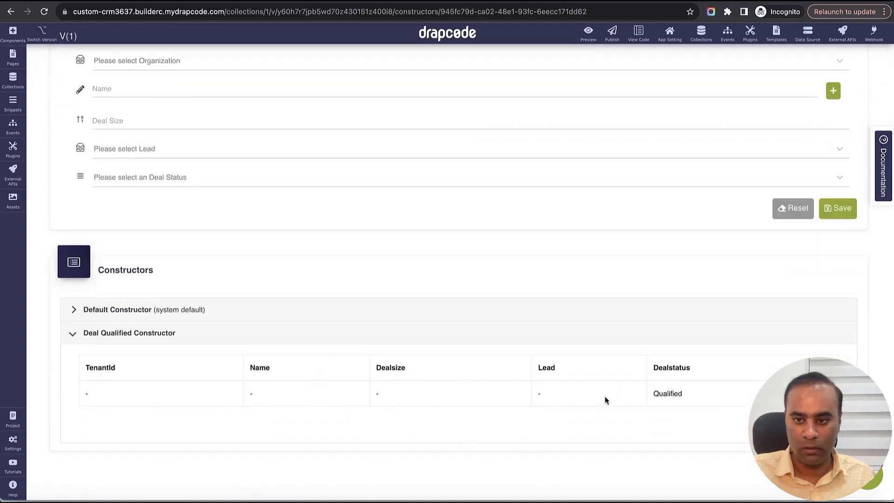
left_click_drag(663, 394, 701, 404)
left_click(702, 397)
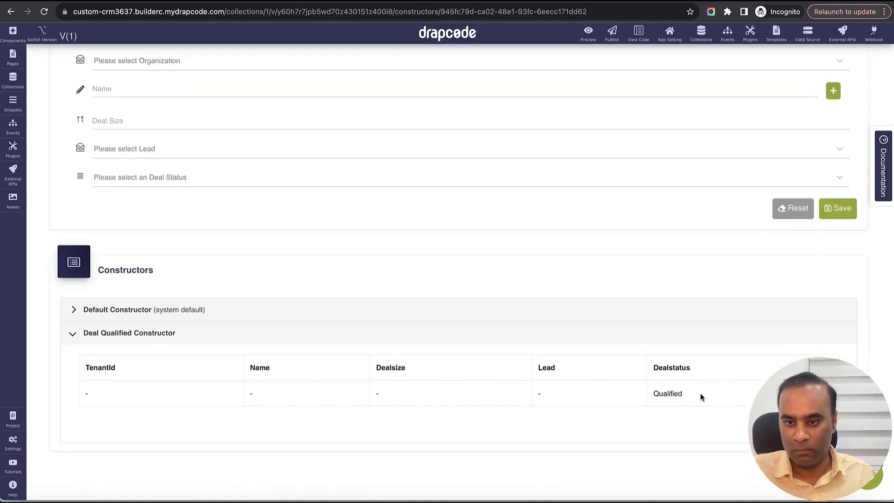
scroll(514, 297, "up", 3)
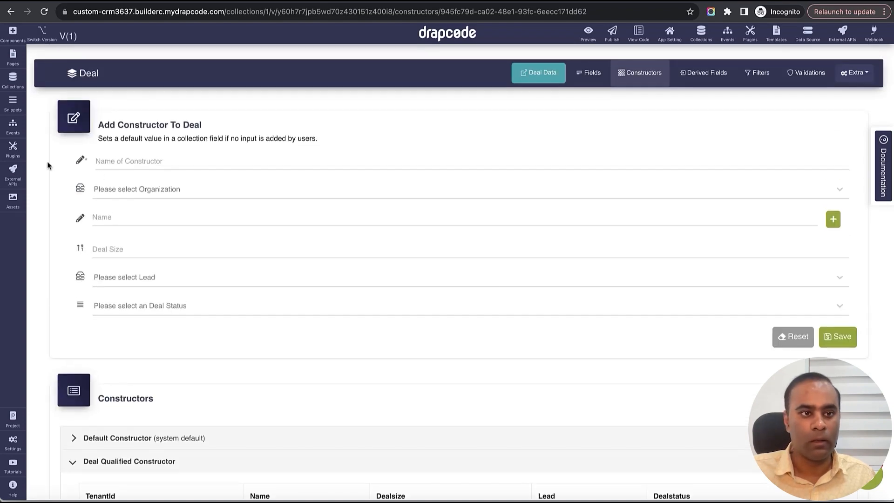
scroll(469, 408, "down", 3)
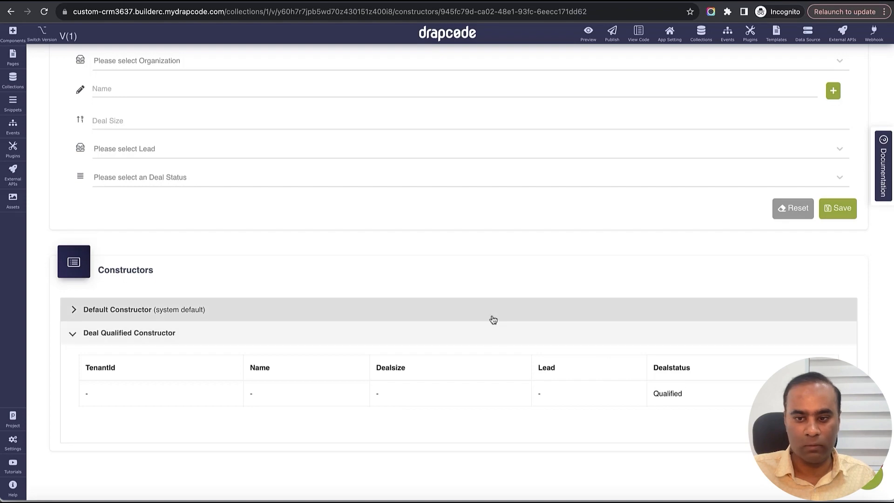
scroll(491, 317, "up", 3)
scroll(409, 300, "down", 3)
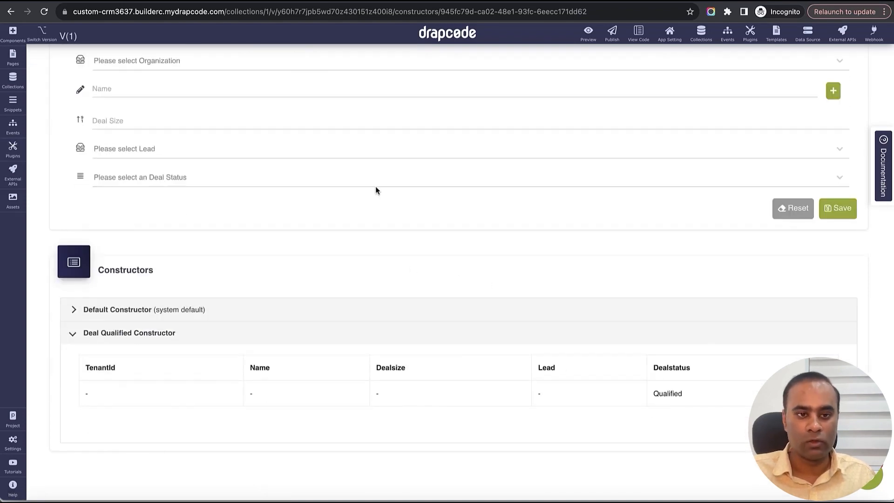
- Start a new lead in the app preview with first name Google, last name Lead, company Google, and the lead's email and phone number
key("ctrl+Tab")
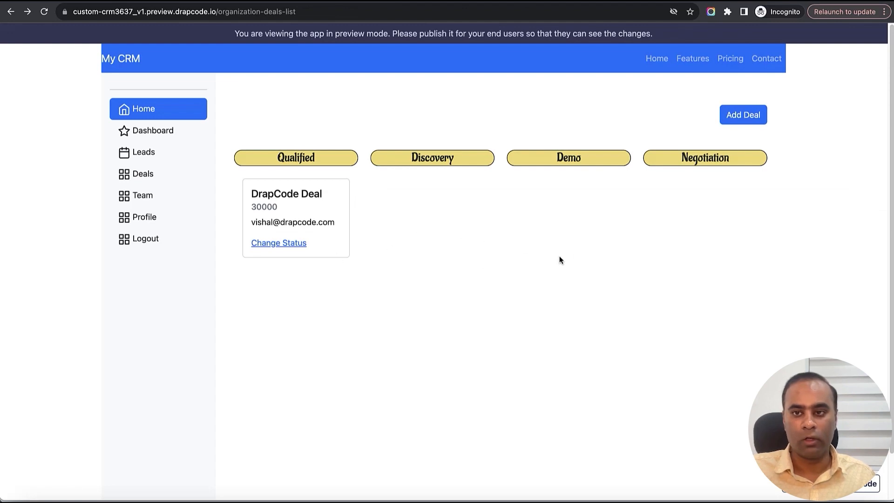
left_click(152, 153)
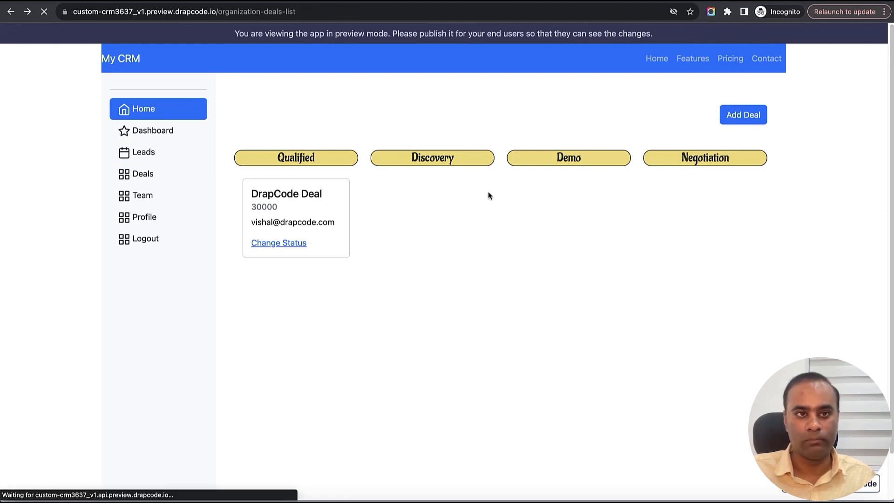
left_click(745, 118)
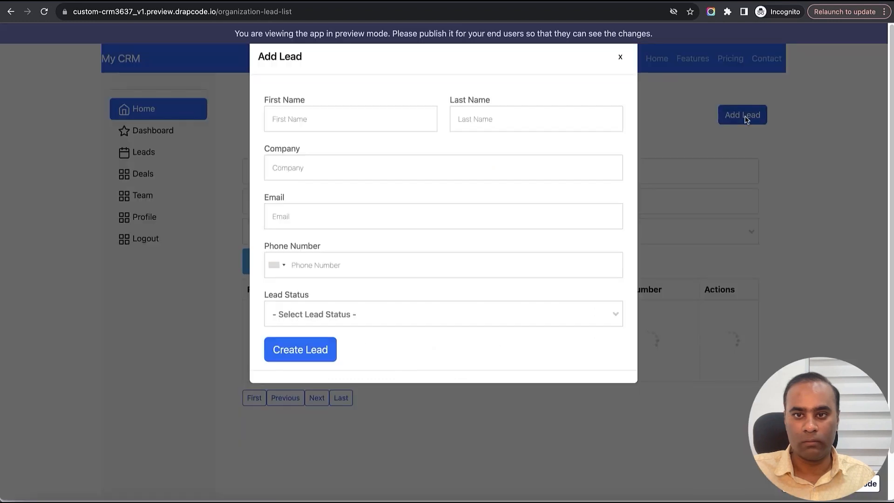
left_click(380, 118)
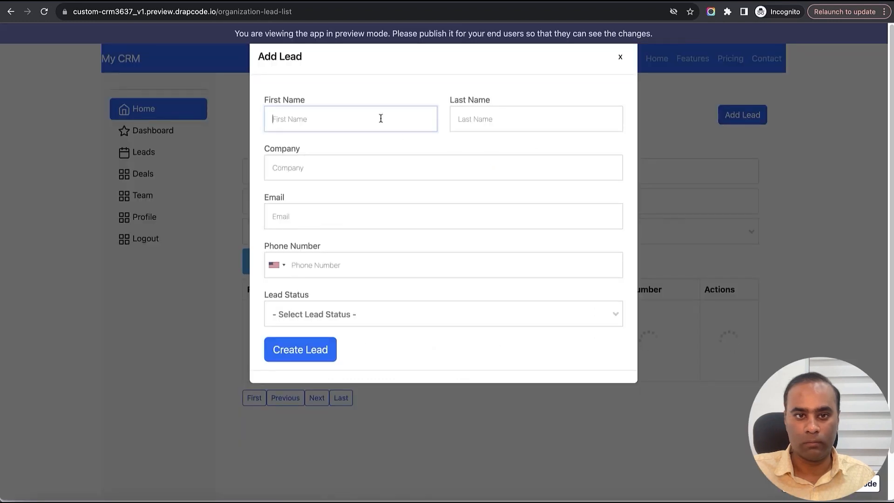
type("Google")
key("Tab")
type("Lead")
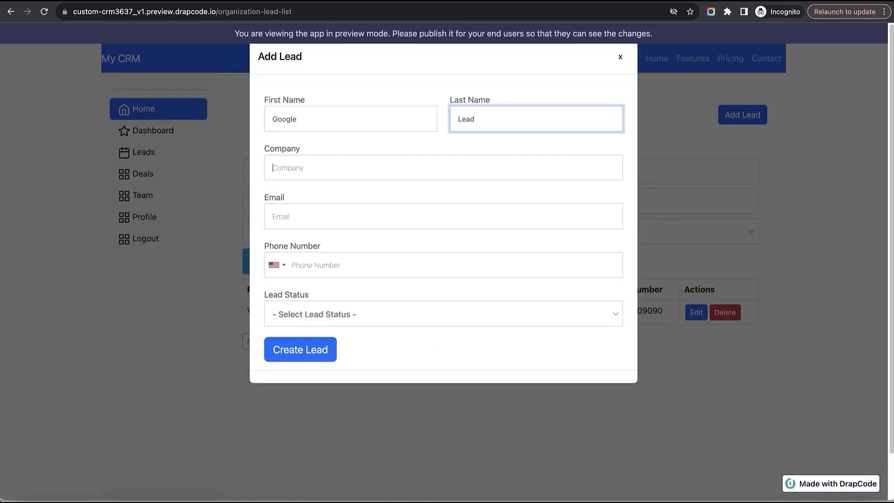
key("Tab")
type("Google")
key("Tab")
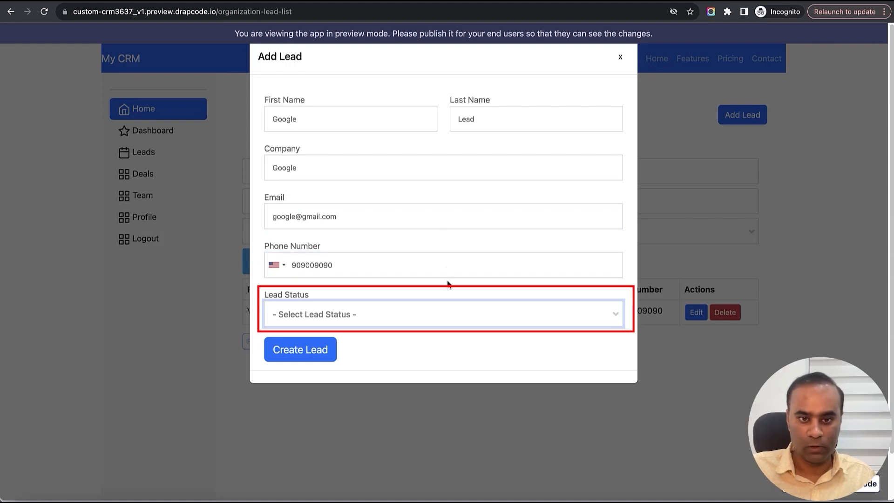
- Set the lead status to Warm Lead, create the lead and go to the Deals page
left_click(449, 316)
left_click(427, 395)
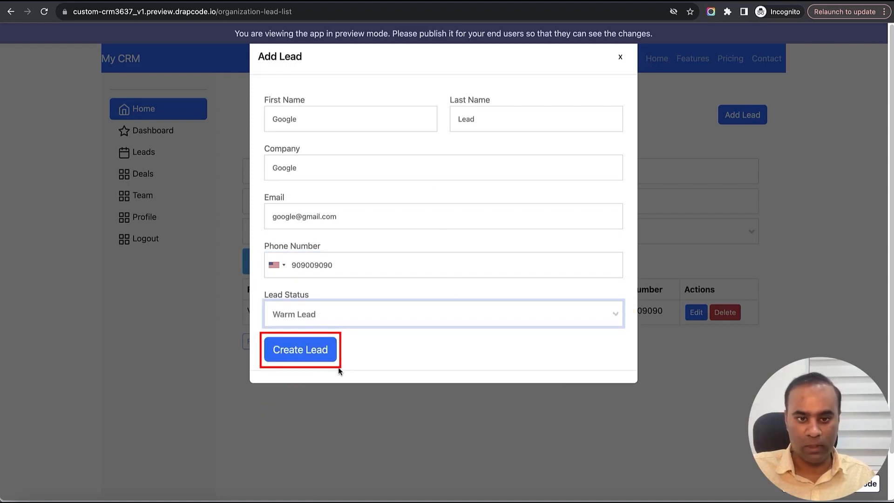
left_click(318, 352)
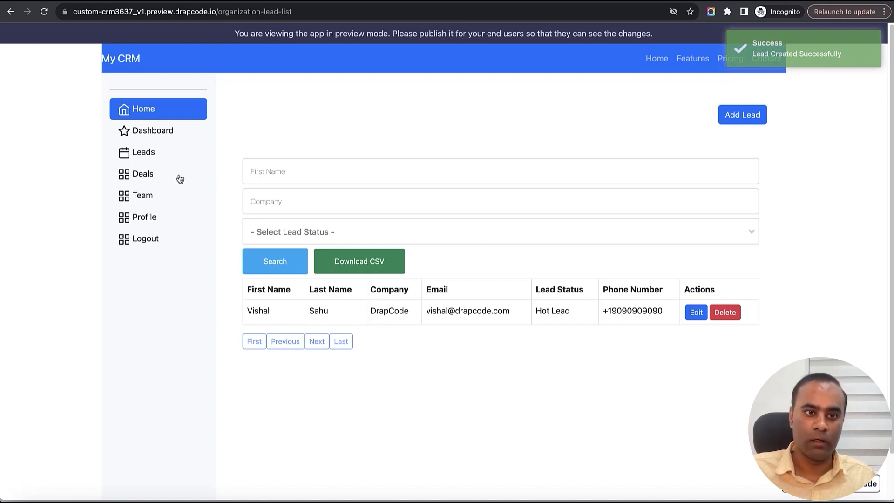
left_click(148, 175)
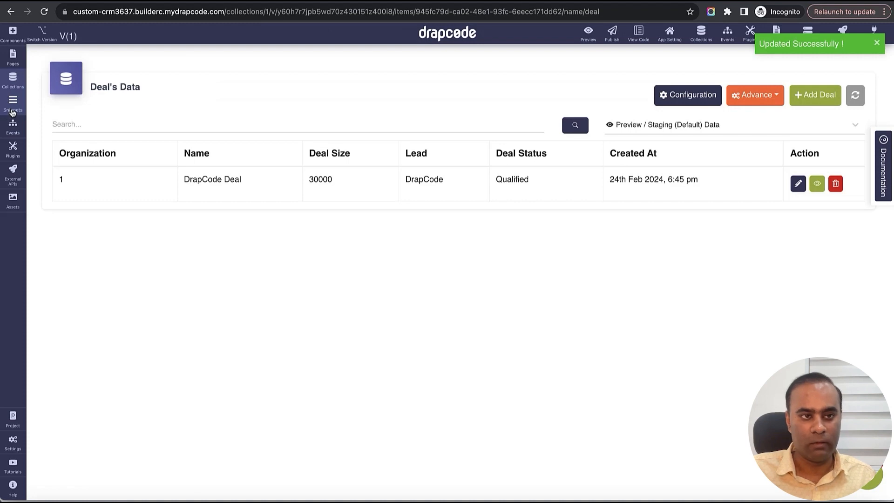
- Open the Create New Deal modal snippet in the DrapCode builder
left_click(13, 111)
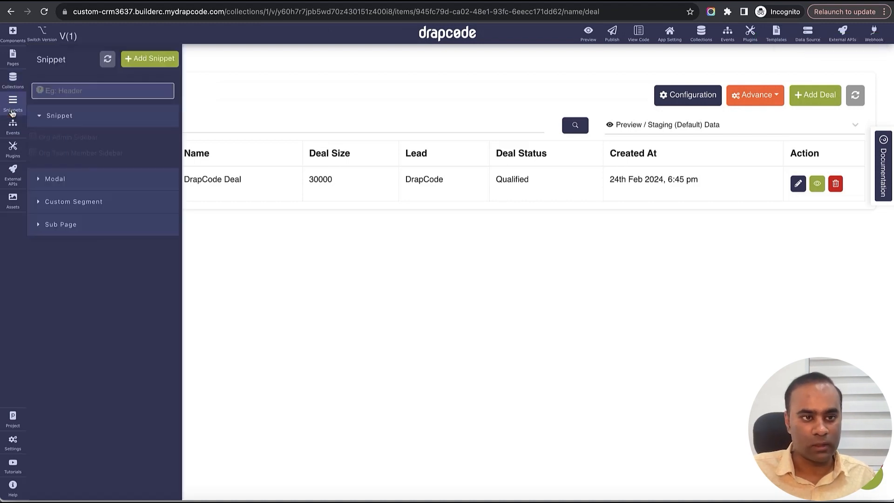
left_click(60, 181)
left_click(66, 212)
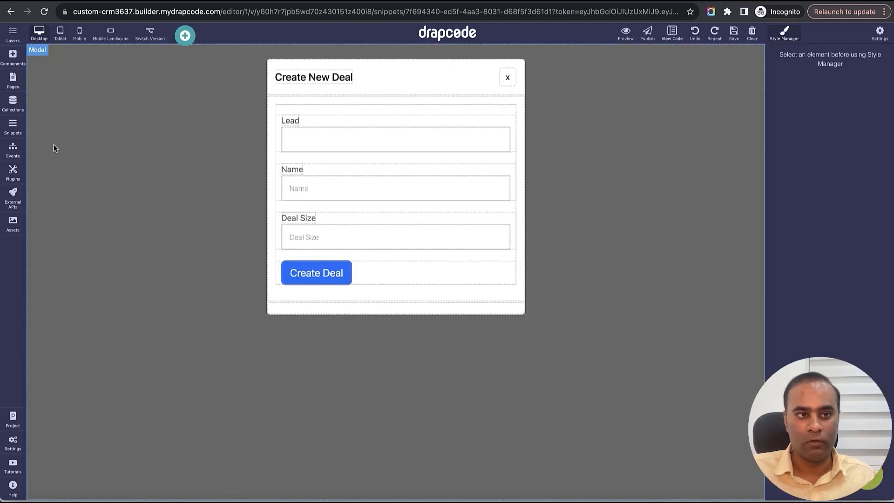
- Add a collection field between Deal Size and the Create Deal button of the form and bind it to Deal Status
left_click(16, 64)
left_click(65, 57)
type("col")
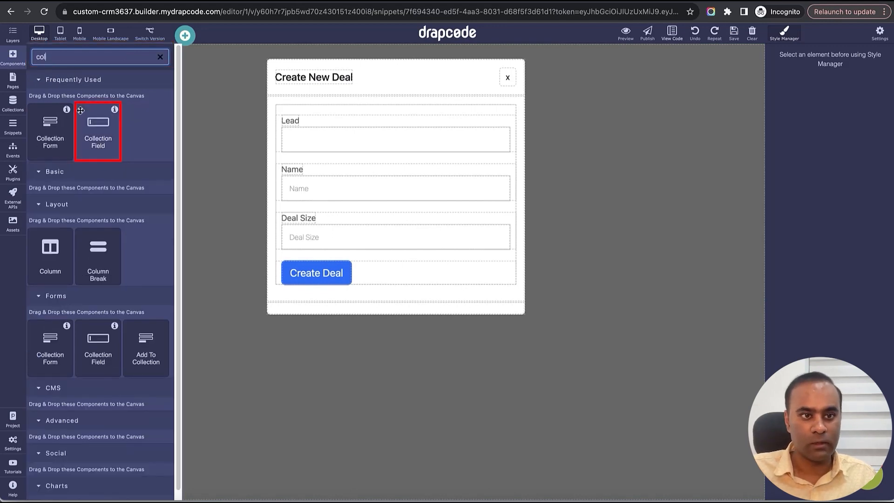
left_click_drag(97, 133, 513, 246)
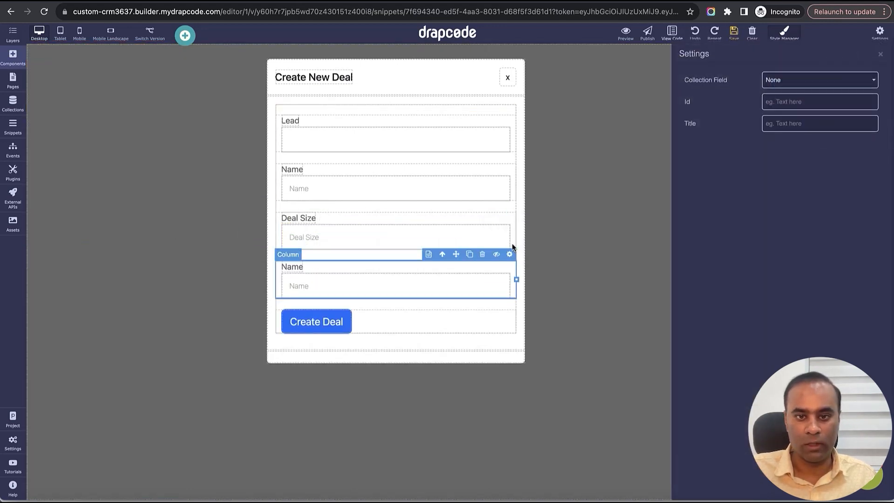
left_click(797, 82)
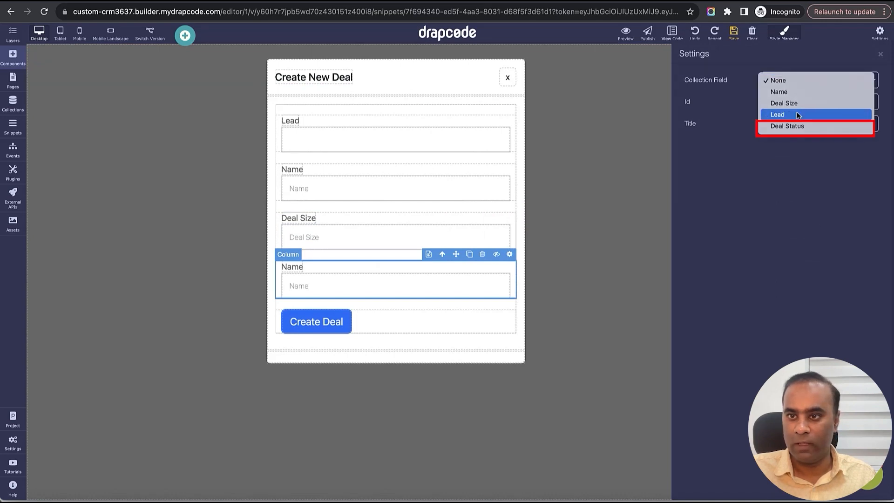
left_click(798, 126)
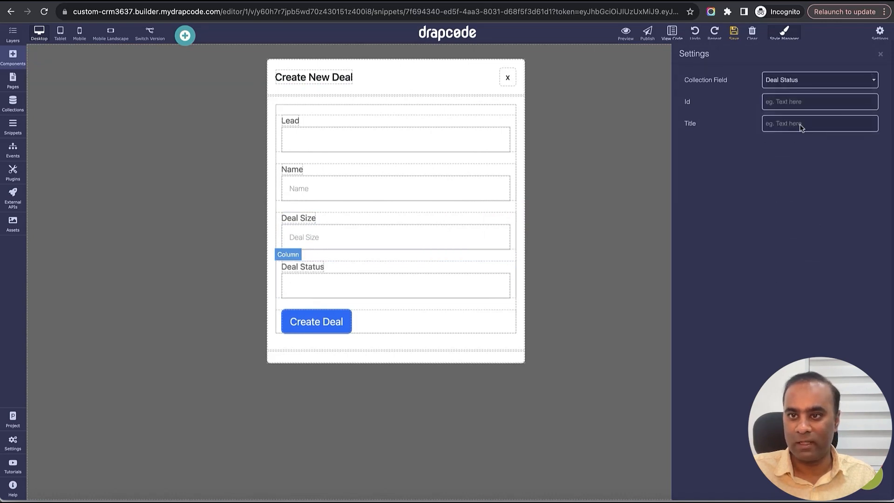
left_click(881, 55)
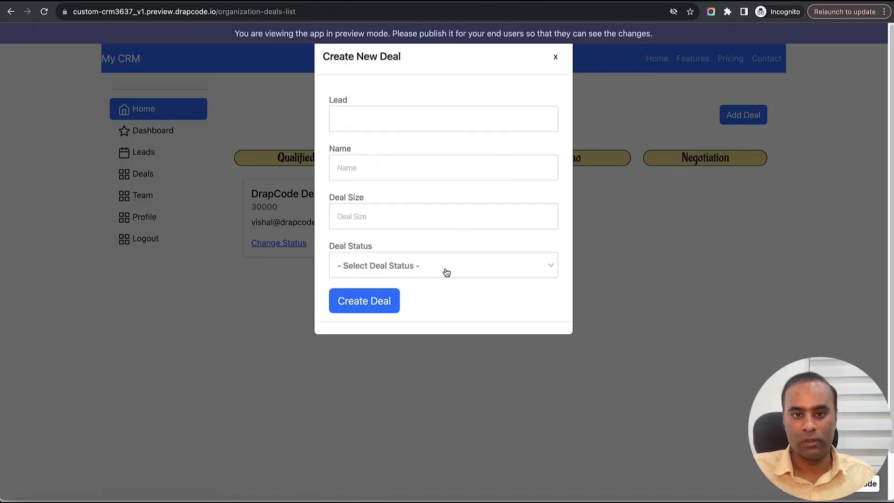
- Fill in a new deal in the app preview with lead Google, name Google Deal and deal size 40000000
left_click(454, 266)
left_click(425, 128)
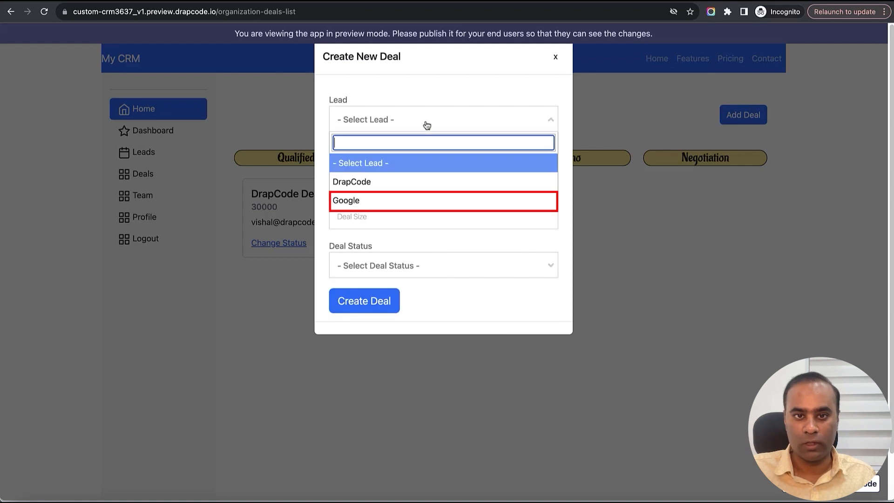
left_click(417, 199)
left_click(416, 170)
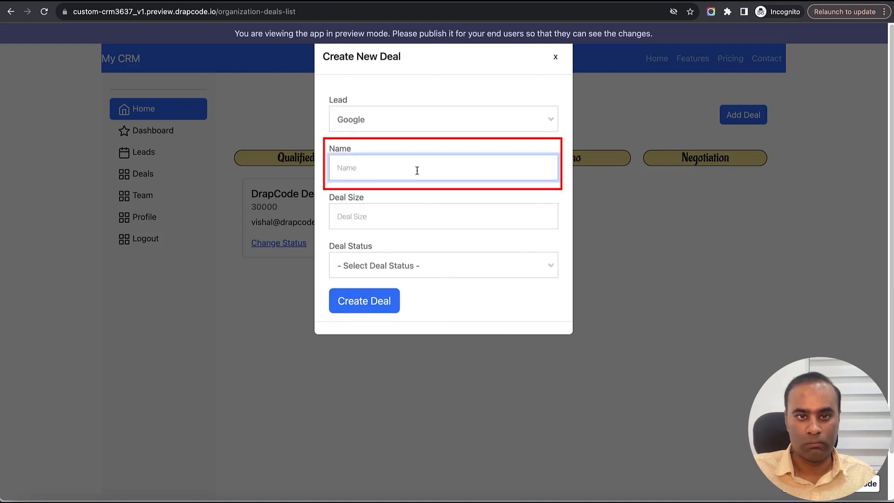
type("Google Deal")
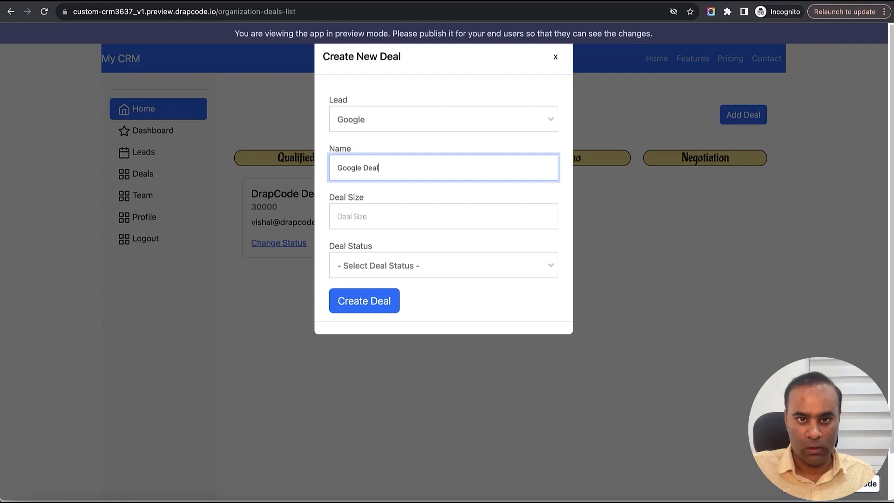
key("Tab")
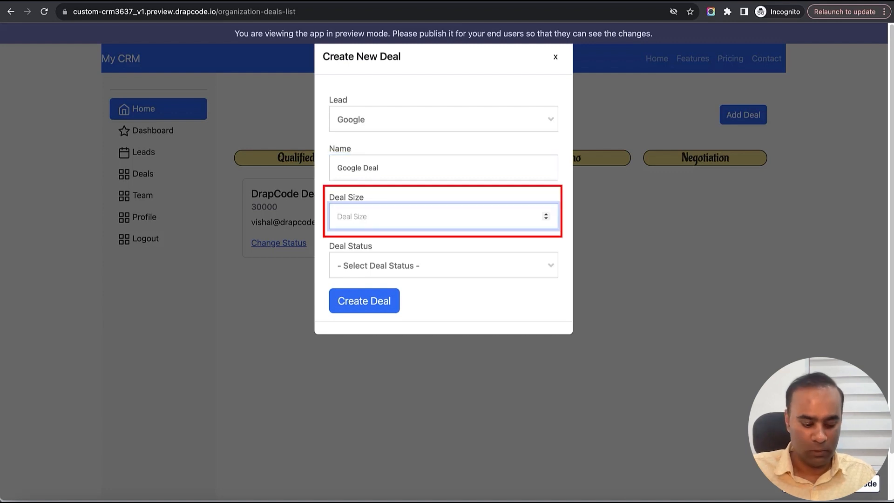
type("40000000")
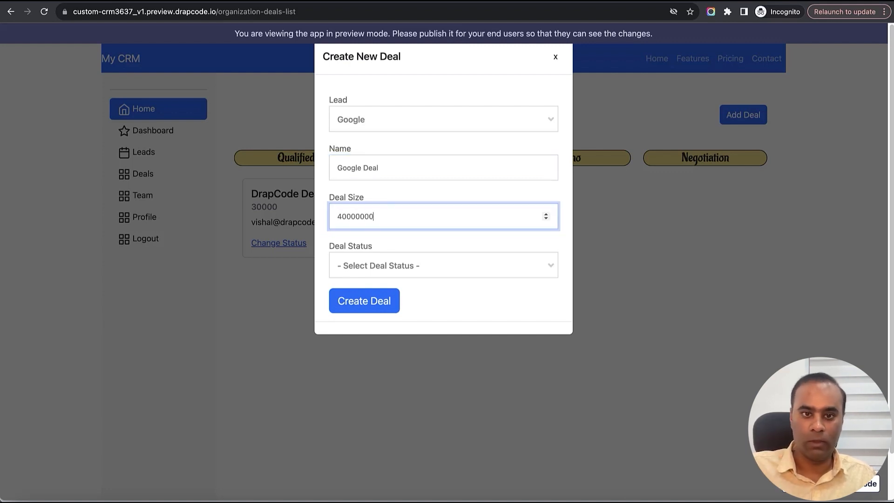
- Set the new deal's status to Discovery, create the deal and reload the deals board
left_click(415, 265)
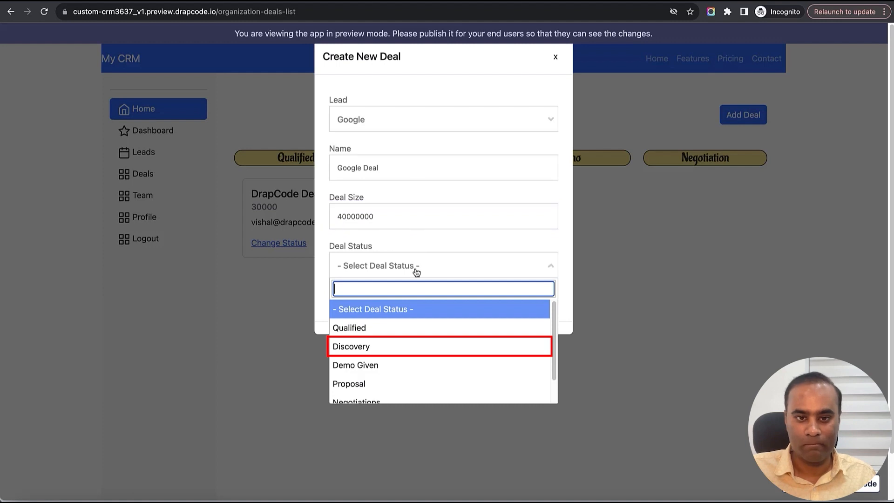
left_click(376, 347)
left_click(374, 302)
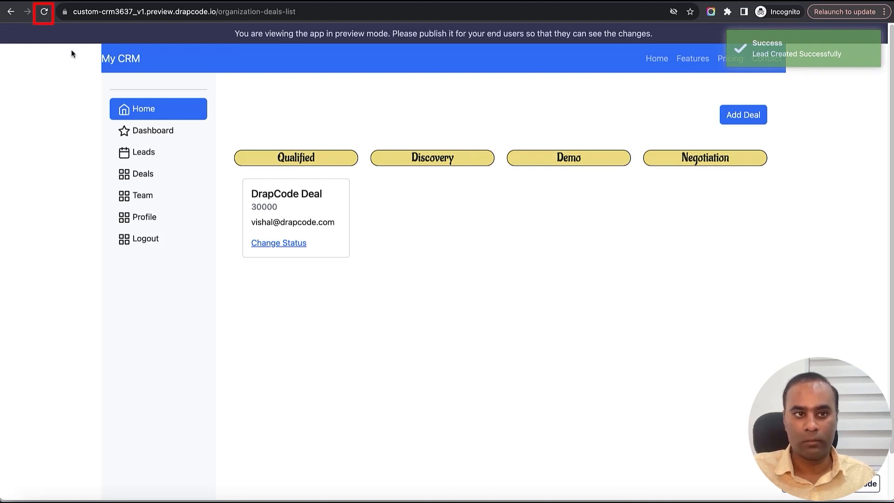
left_click(44, 12)
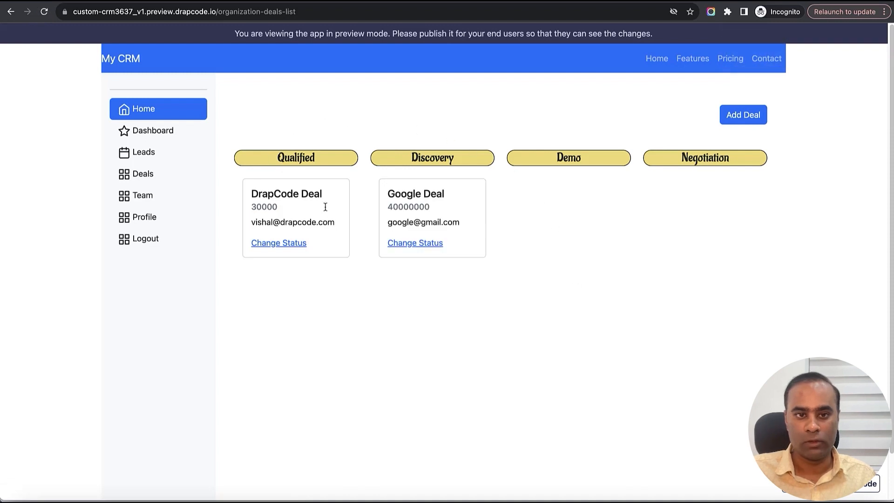
- Start another deal with lead DrapCode, name Apple Deal and deal size 300000
left_click(731, 120)
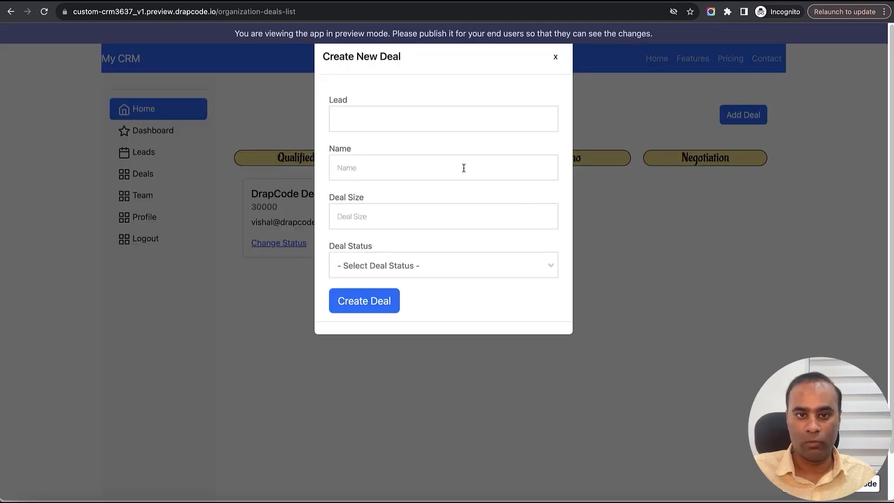
left_click(419, 122)
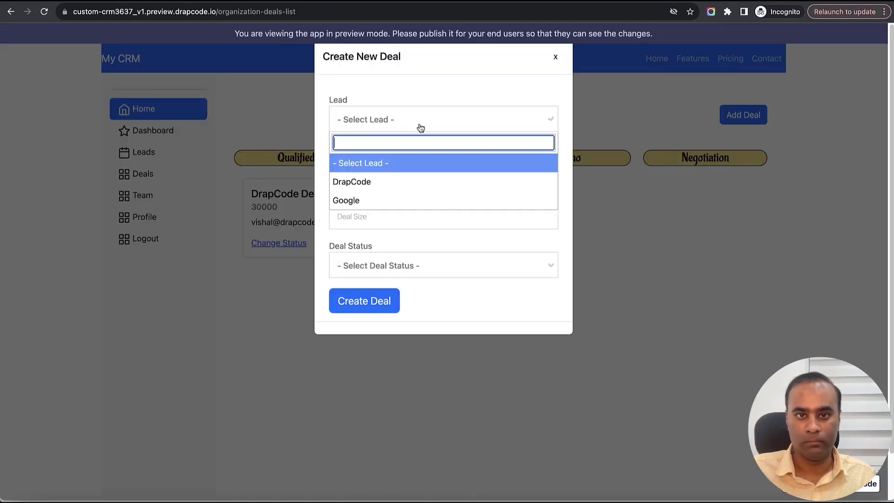
left_click(422, 181)
left_click(400, 173)
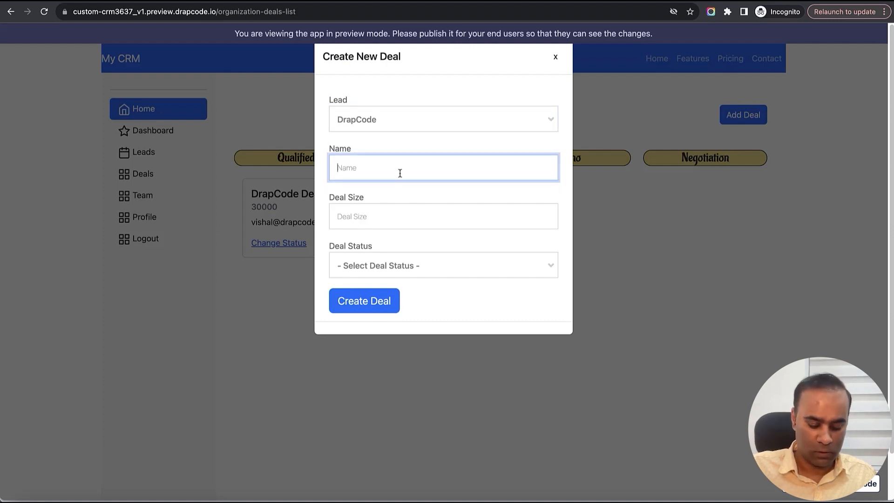
type("Apple Deal")
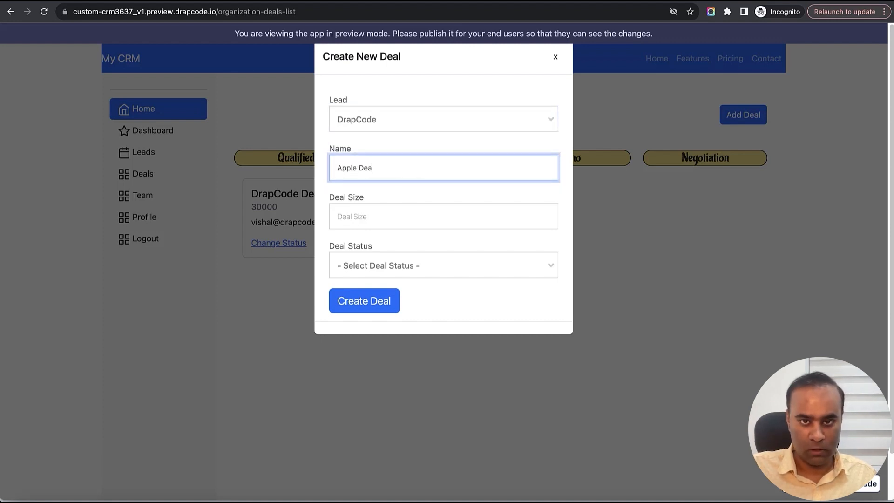
key("Tab")
type("30")
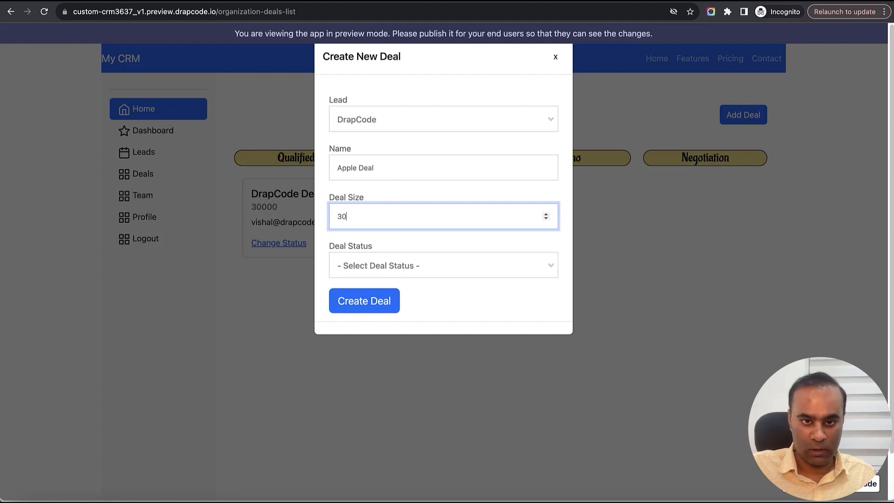
type("0000")
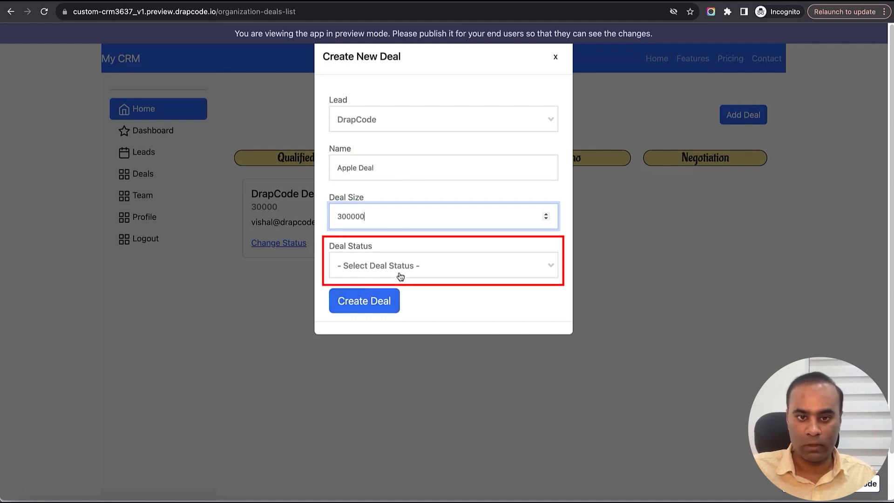
- Set the deal status to Qualified, create the deal and reload the deals board
left_click(400, 275)
left_click(399, 331)
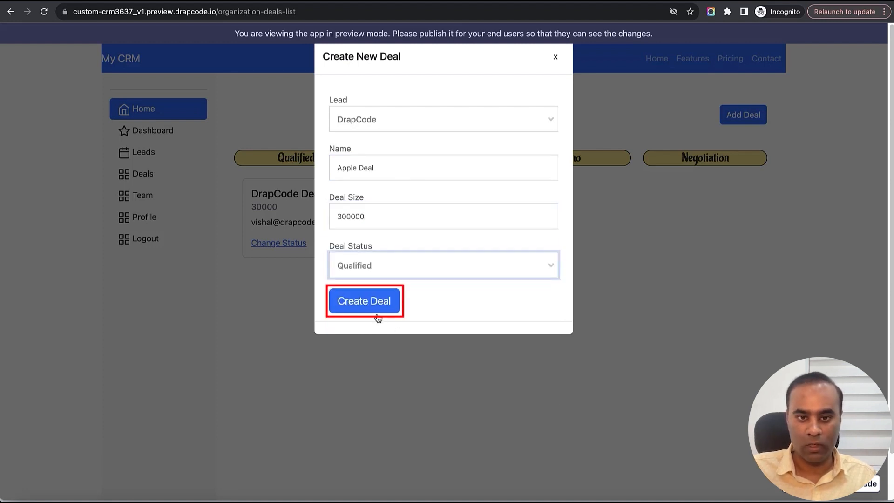
left_click(375, 309)
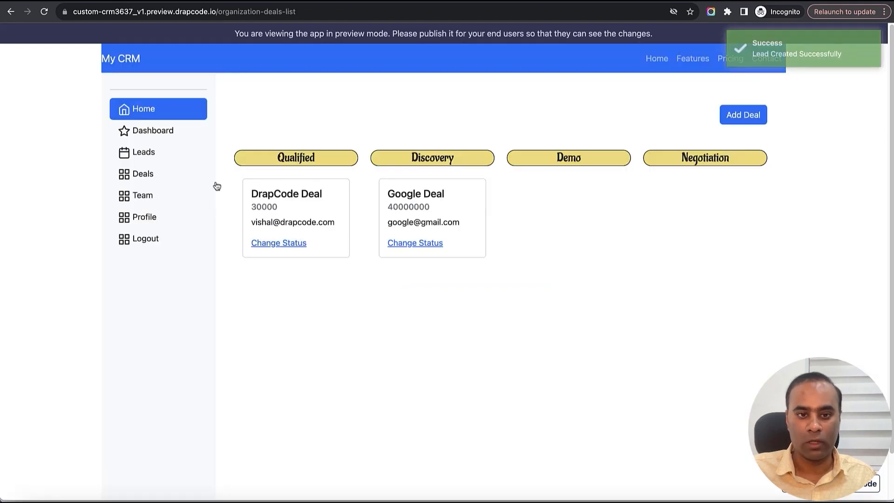
left_click(44, 14)
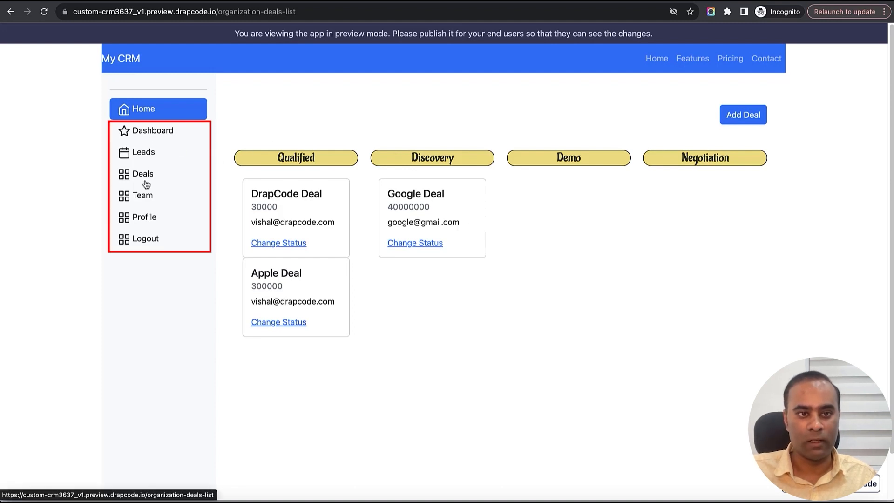
- Go to the Team page of the CRM preview
left_click(145, 198)
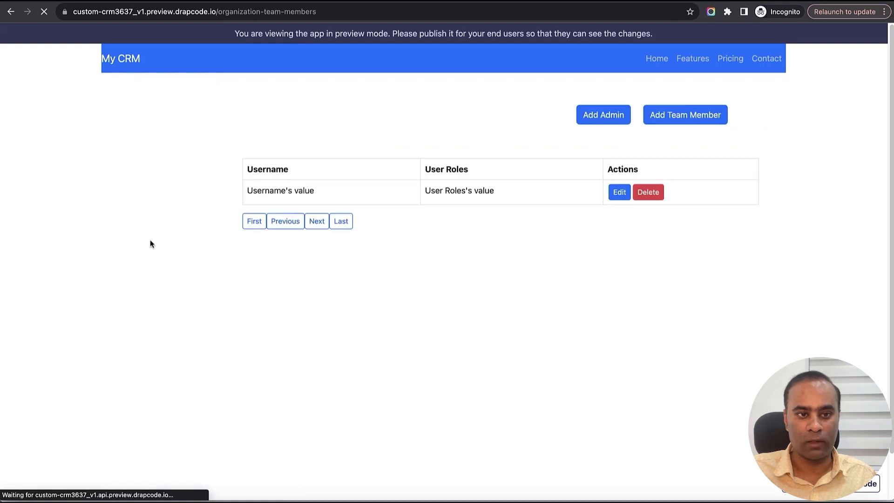
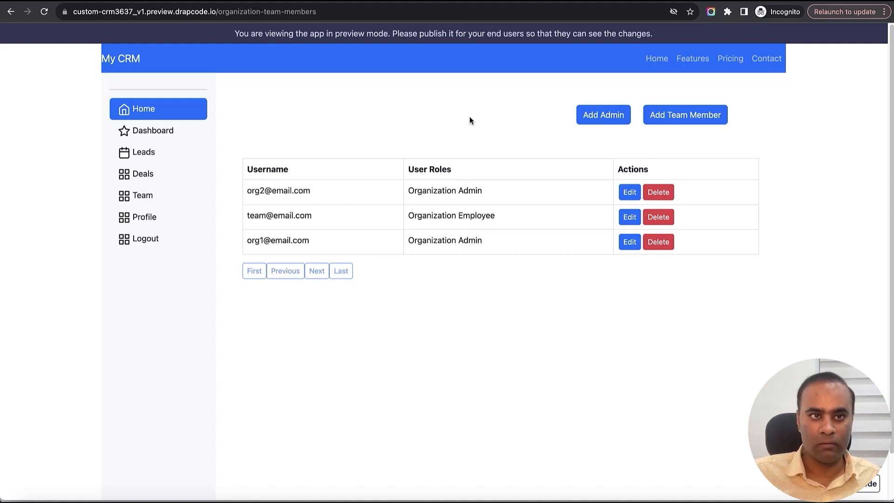
- Log out of the CRM preview, return to its landing page and open the Start for Free sign-up form
left_click(150, 244)
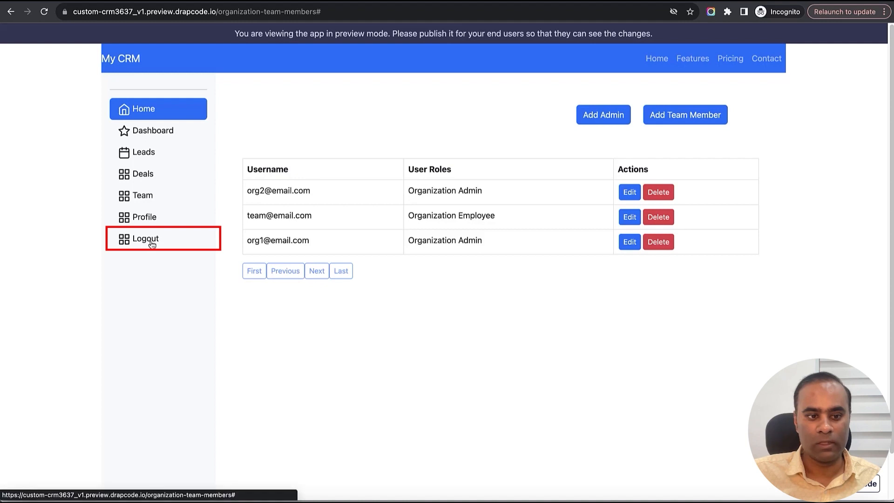
left_click_drag(217, 13, 353, 16)
key("BackSpace")
key("Return")
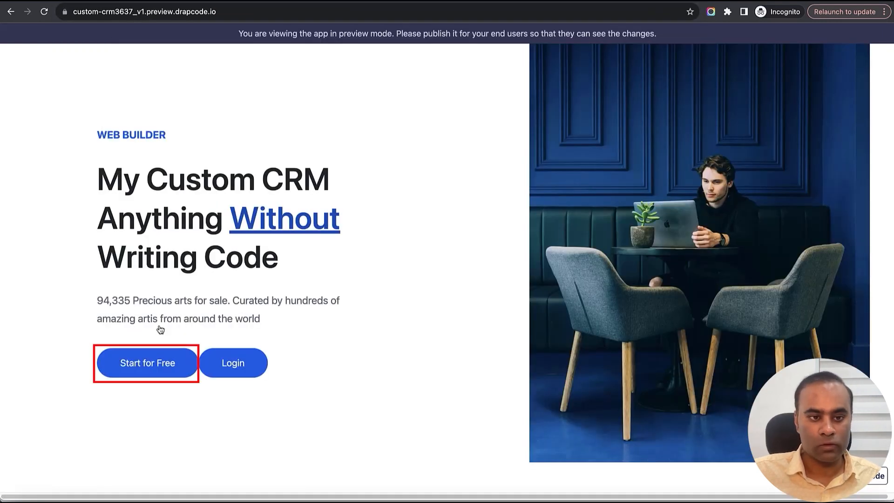
left_click(138, 364)
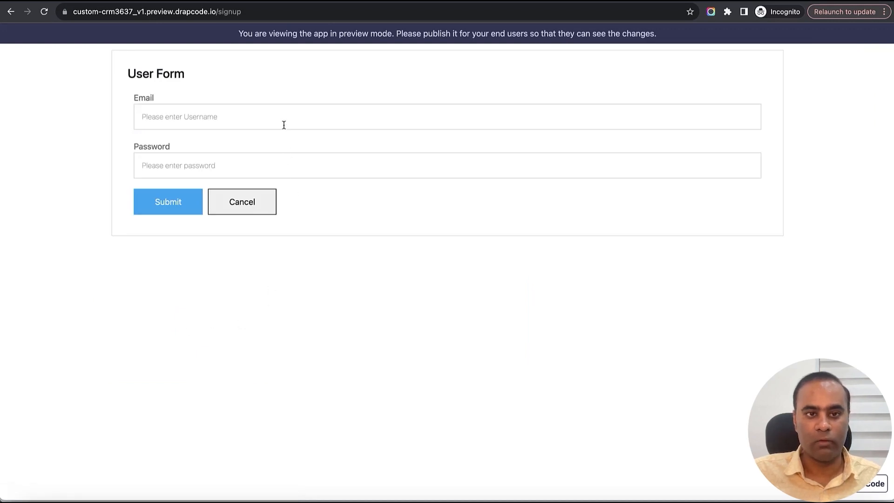
- Sign up a new organization user with an email address and the account password, and submit the form
left_click(283, 119)
key("super+a")
key("Tab")
type("••••••")
left_click(168, 204)
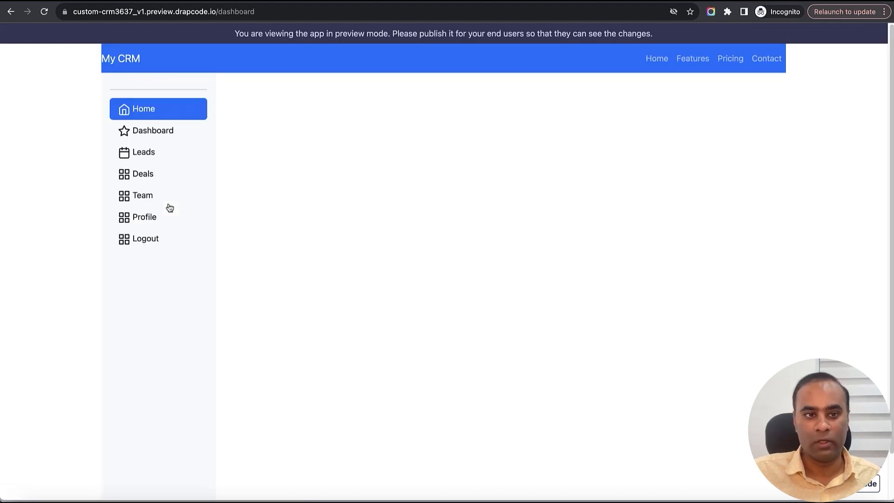
- Check the Leads list and the Team page of the newly registered organization
left_click(142, 156)
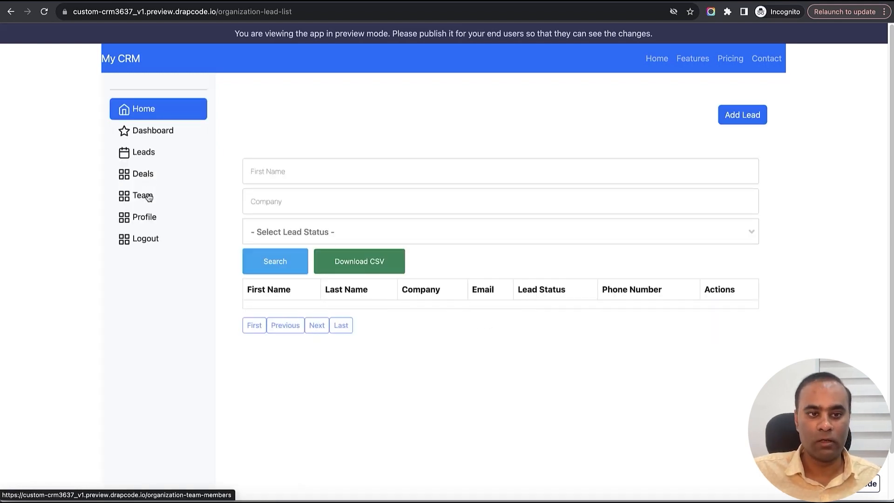
left_click(147, 196)
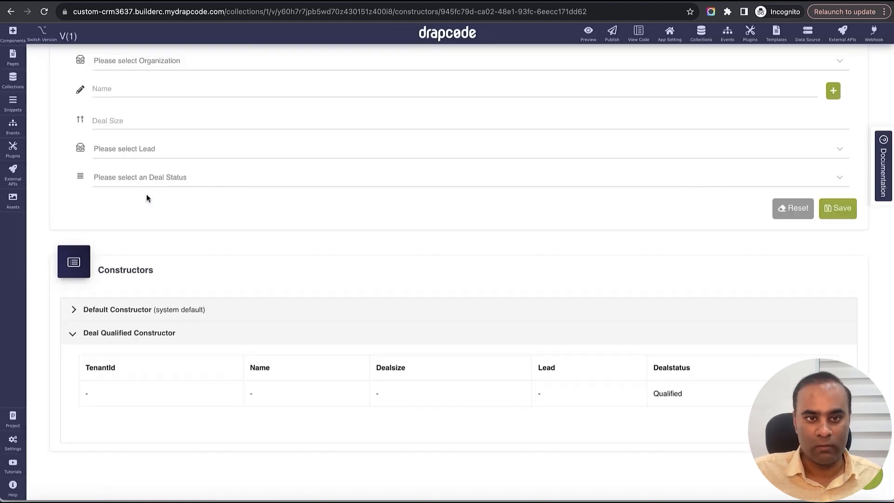
- Switch to the DrapCode builder and review the stored data of the Deal and Organization collections
scroll(414, 210, "up", 3)
left_click(548, 78)
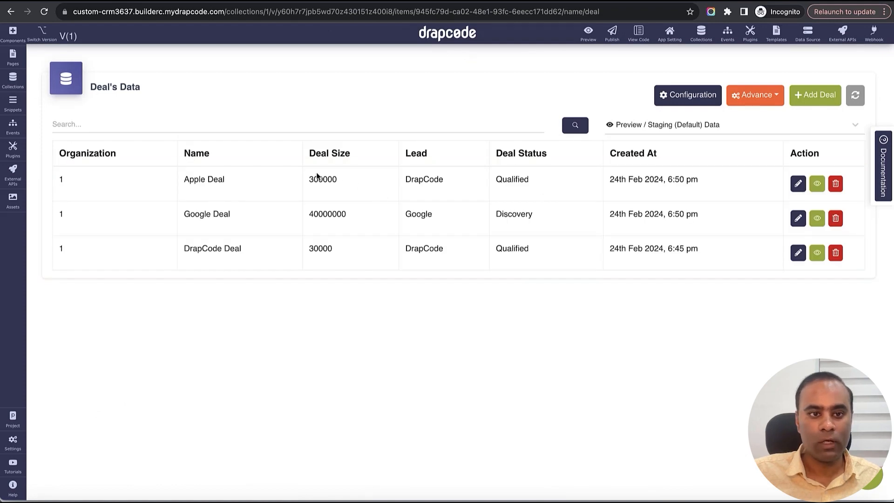
left_click_drag(309, 177, 329, 251)
left_click(613, 150)
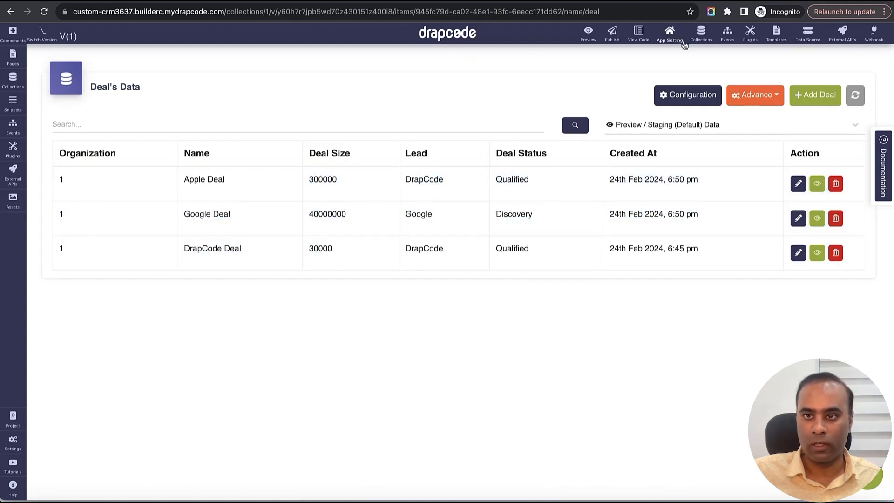
left_click(701, 33)
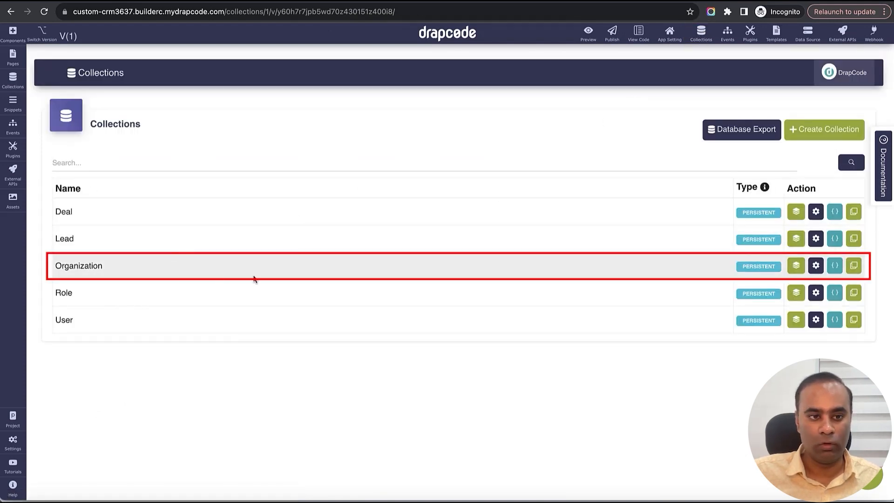
left_click(795, 266)
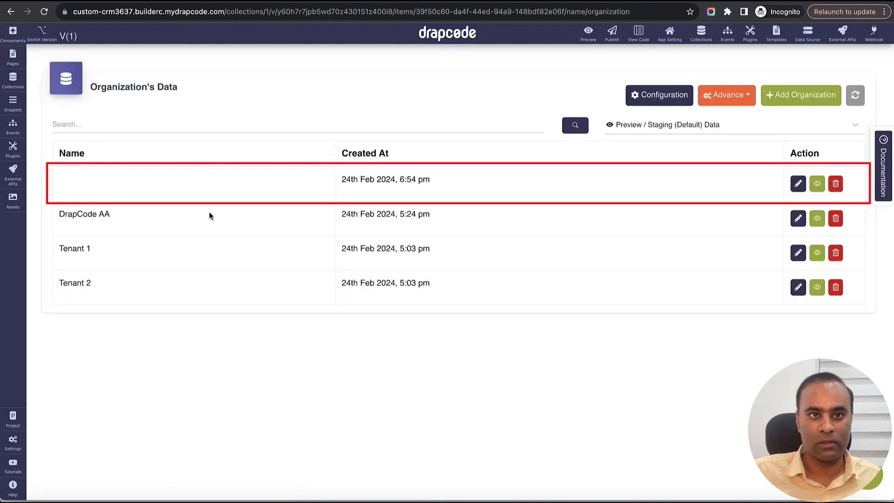
- In the CRM preview, set the organization profile name to Microsoft and update the profile
key("ctrl+Tab")
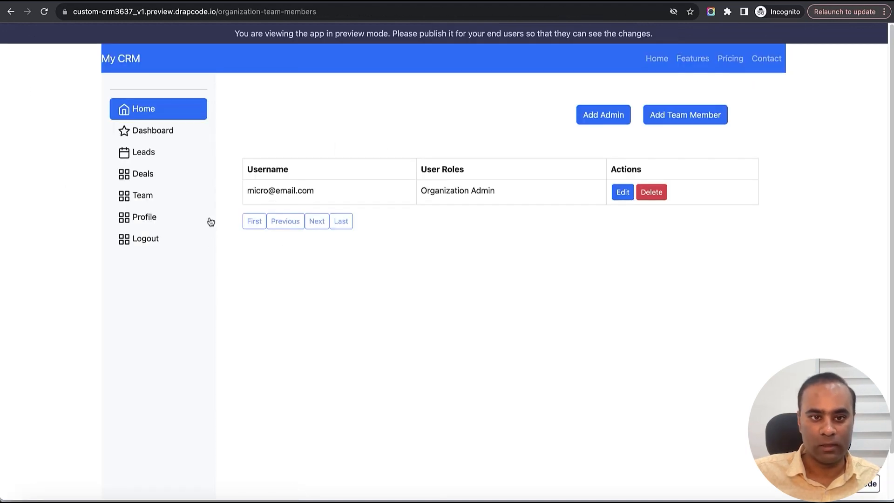
left_click(145, 219)
left_click(302, 135)
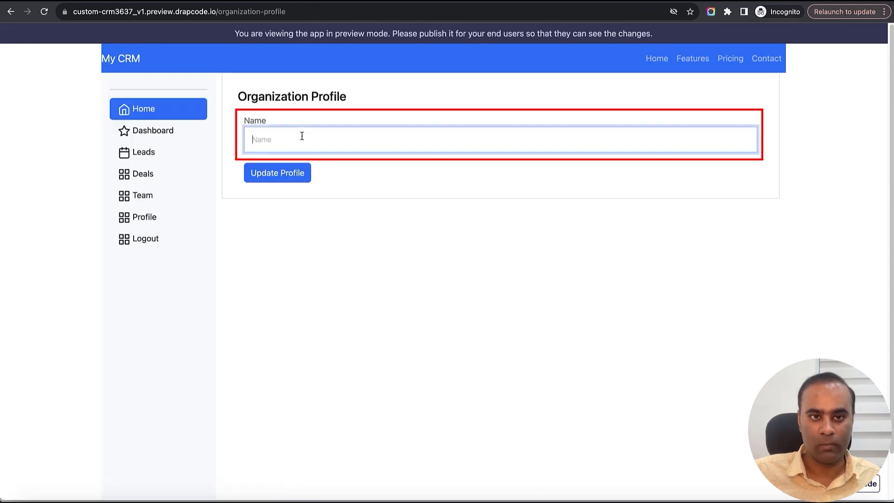
type("Microsoft")
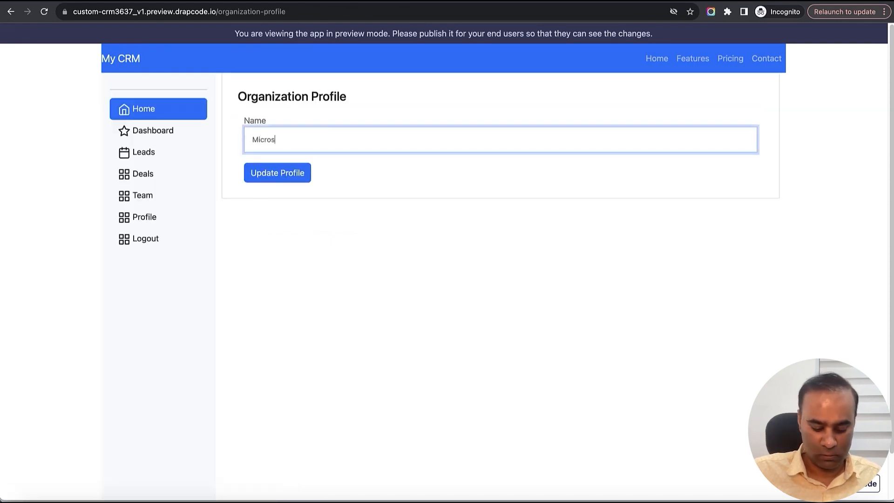
left_click(279, 174)
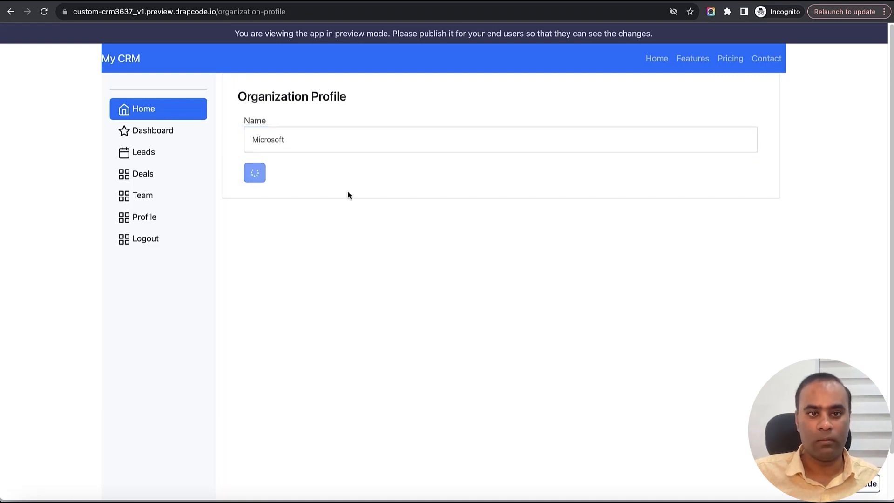
- Return to the DrapCode builder and refresh the Organization data to check the newest record's name
key("ctrl+shift+Tab")
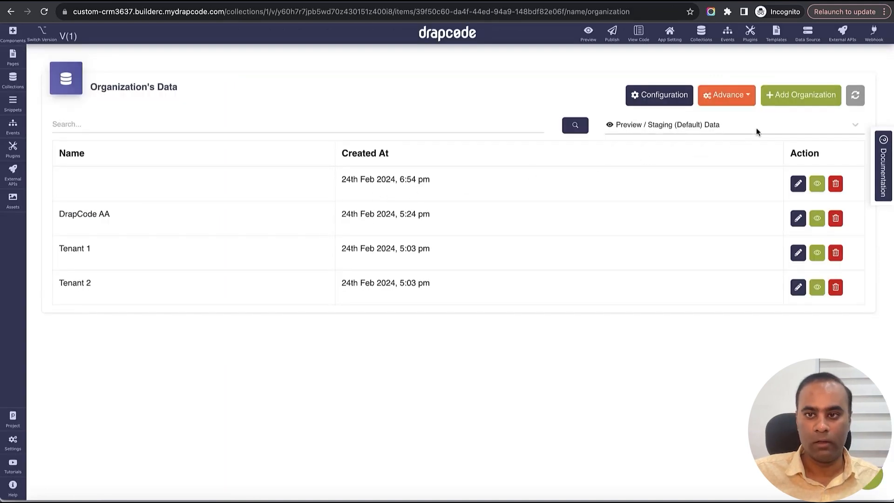
left_click(855, 96)
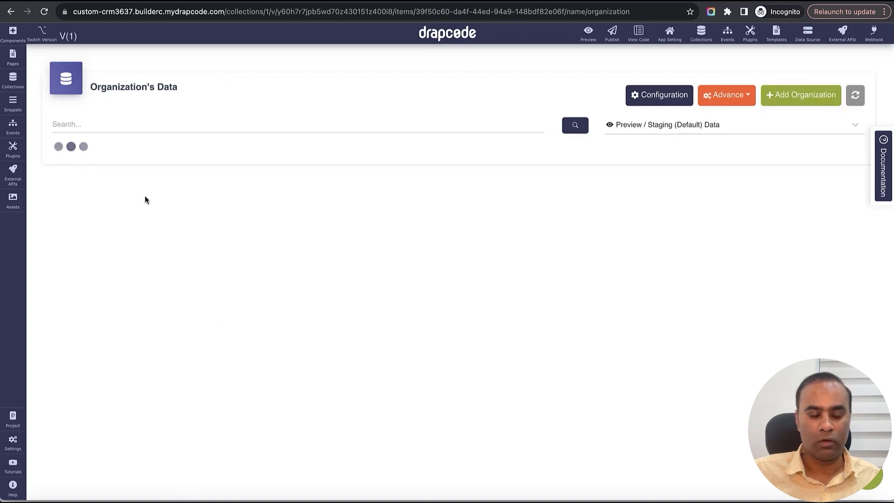
left_click_drag(61, 178, 97, 231)
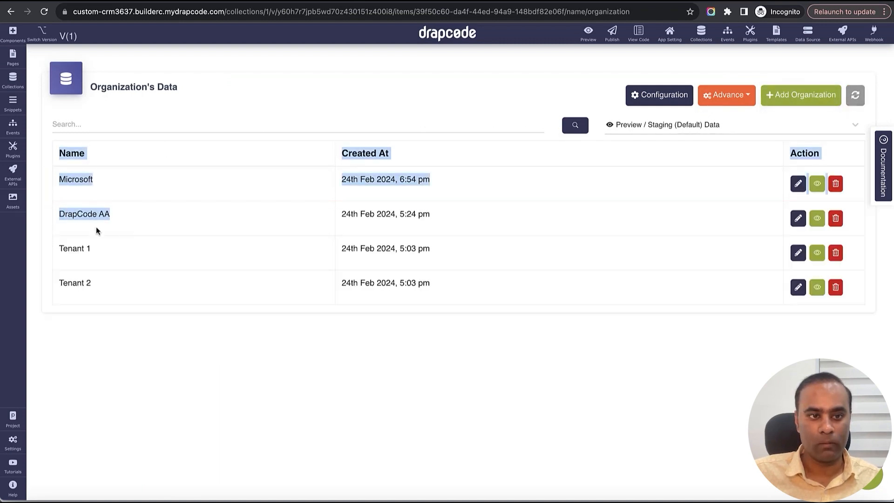
left_click(189, 219)
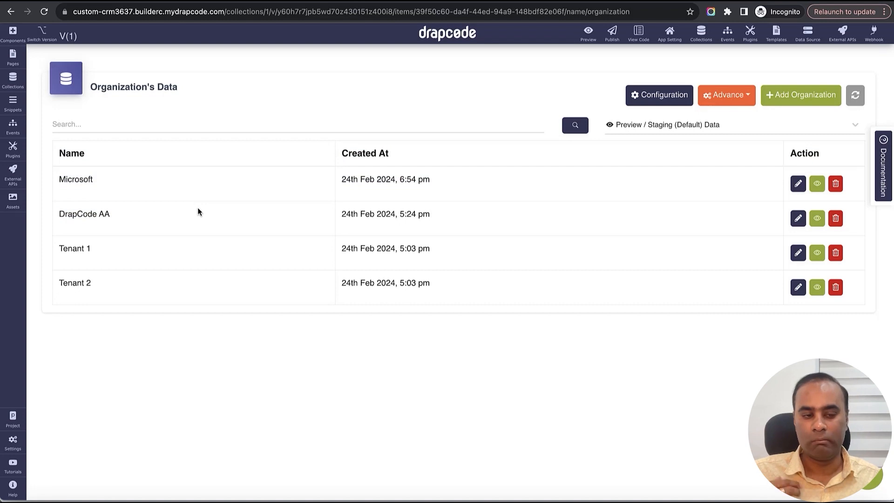
- Open the User collection's data and copy the username of the Organization Employee
left_click(702, 33)
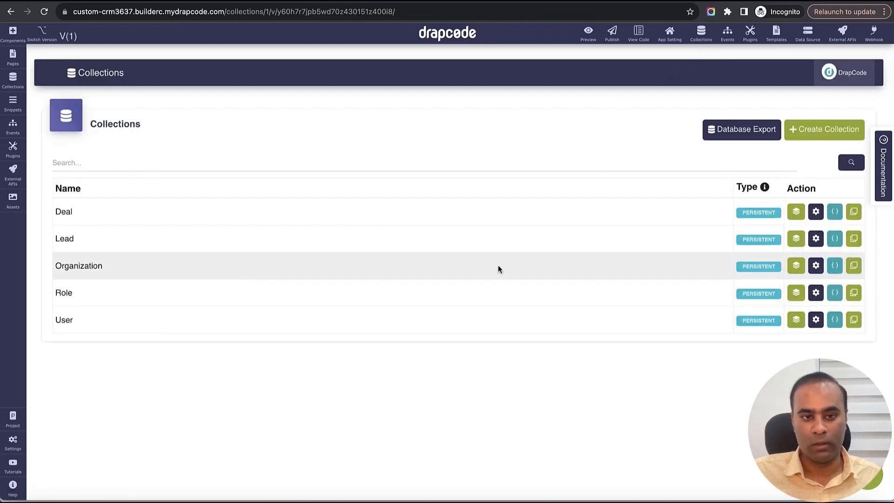
left_click(796, 320)
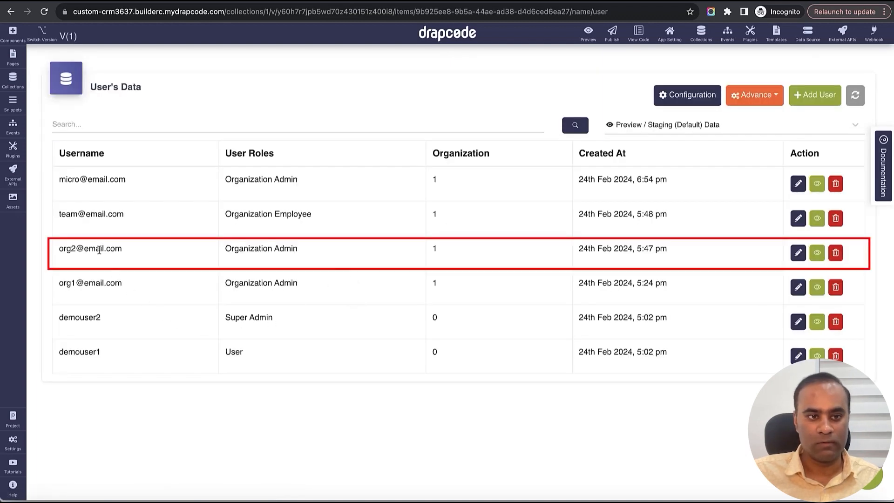
triple_click(99, 251)
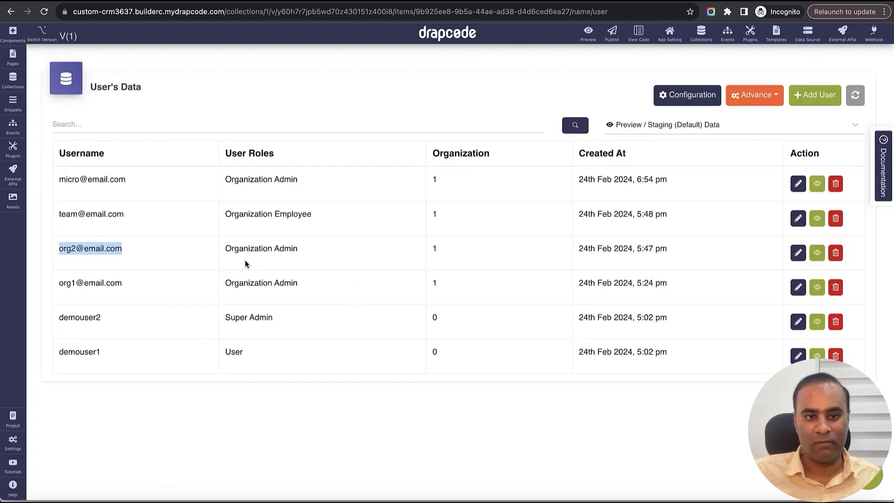
triple_click(94, 213)
key("super+c")
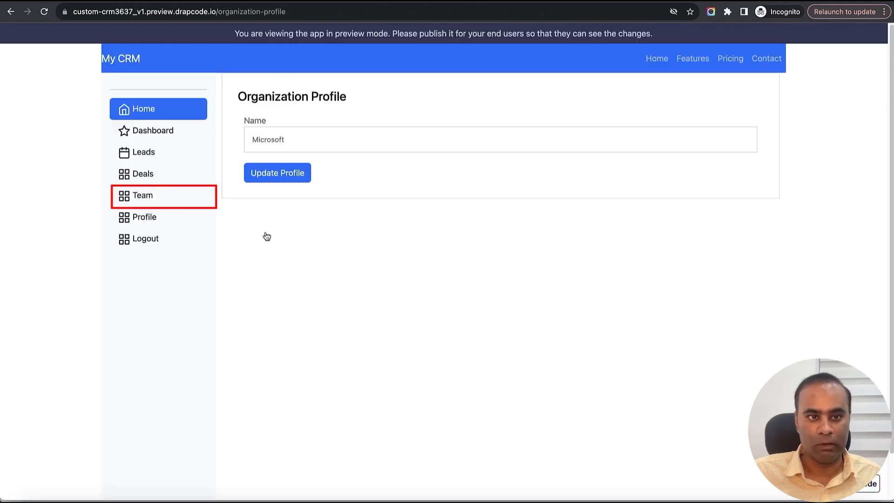
- In the CRM preview, add the existing Organization Employee as a team member by username, confirm the addition and reload the Team page
left_click(147, 203)
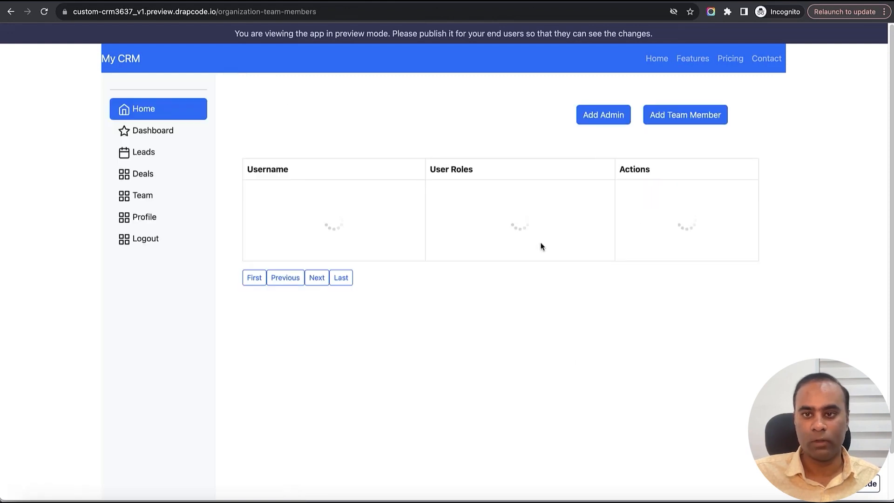
left_click(686, 116)
left_click(433, 132)
key("super+v")
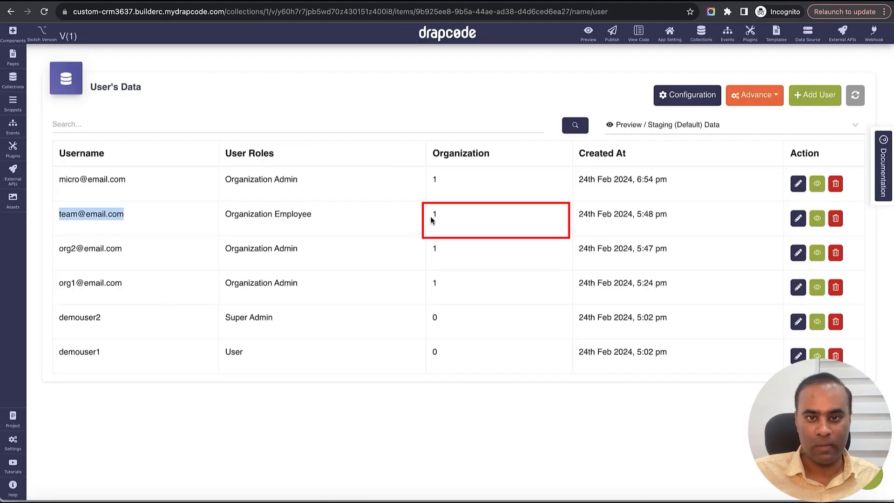
left_click_drag(431, 220, 456, 219)
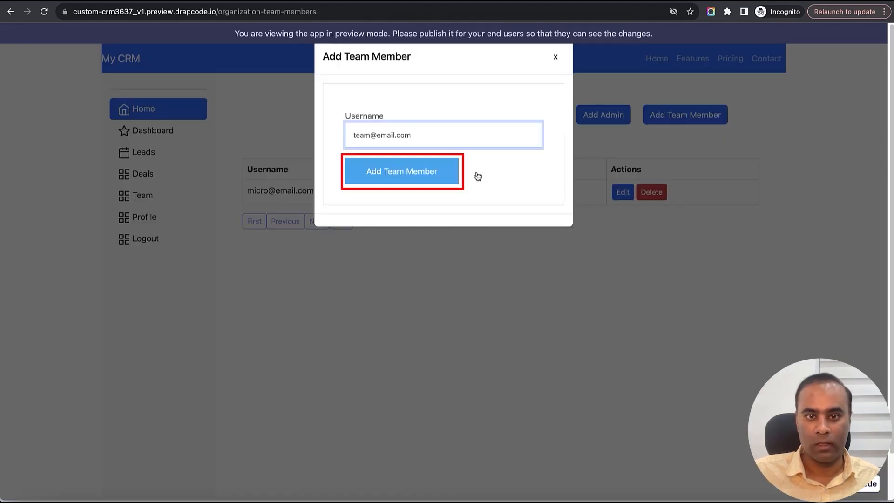
left_click(407, 176)
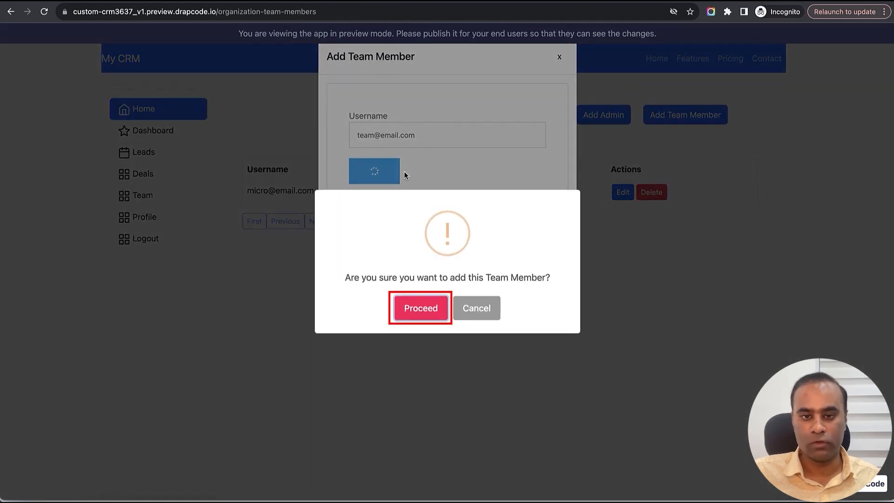
left_click(427, 306)
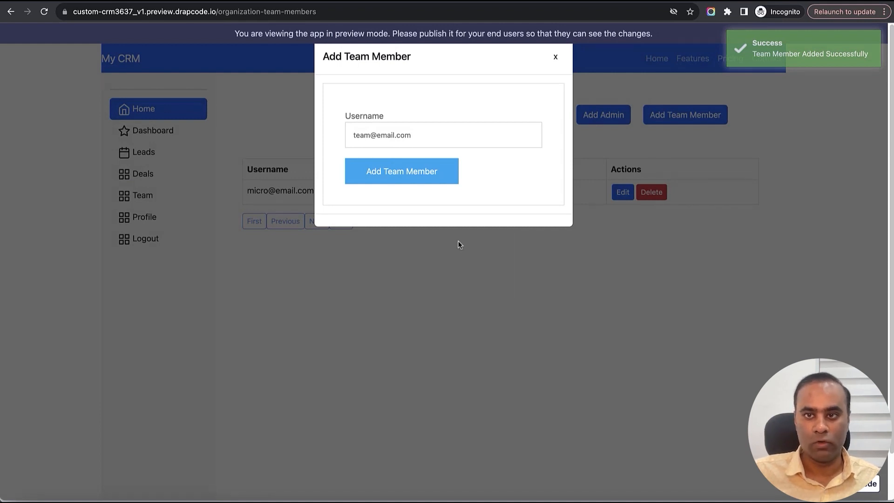
left_click(557, 59)
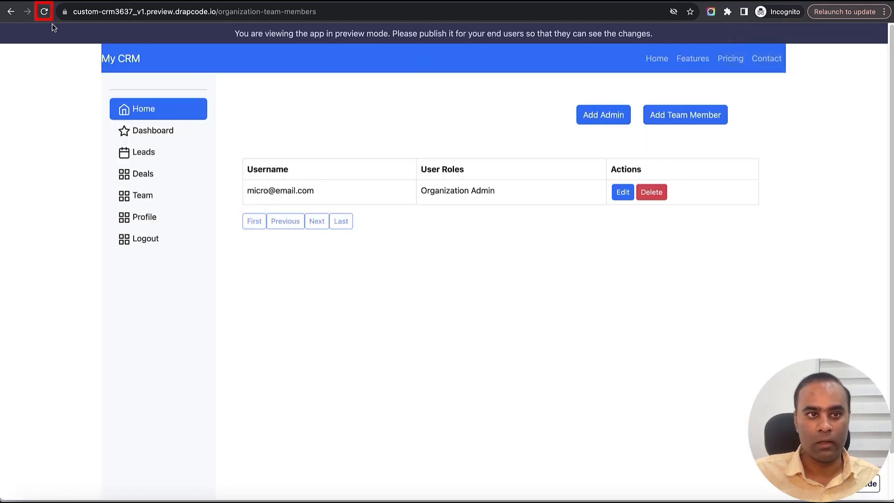
left_click(45, 13)
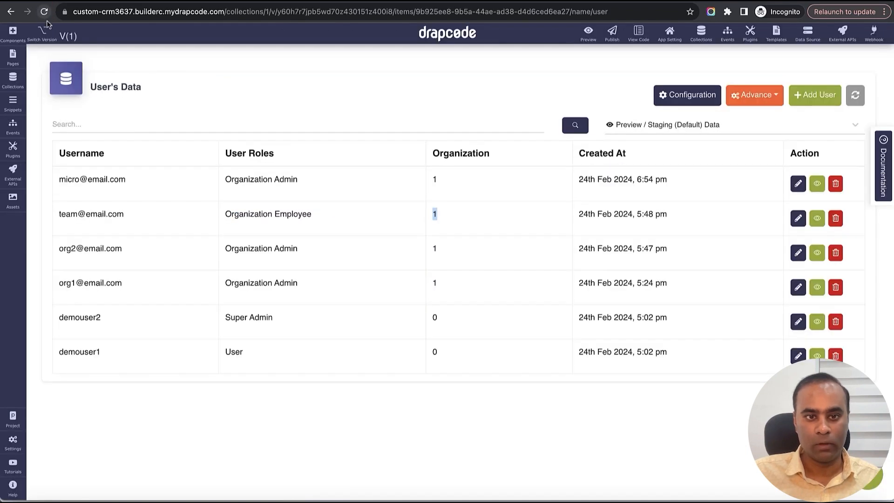
- Refresh the User data in the DrapCode builder and inspect the Organization Employee's organization assignment, leaving the record unedited
left_click(854, 97)
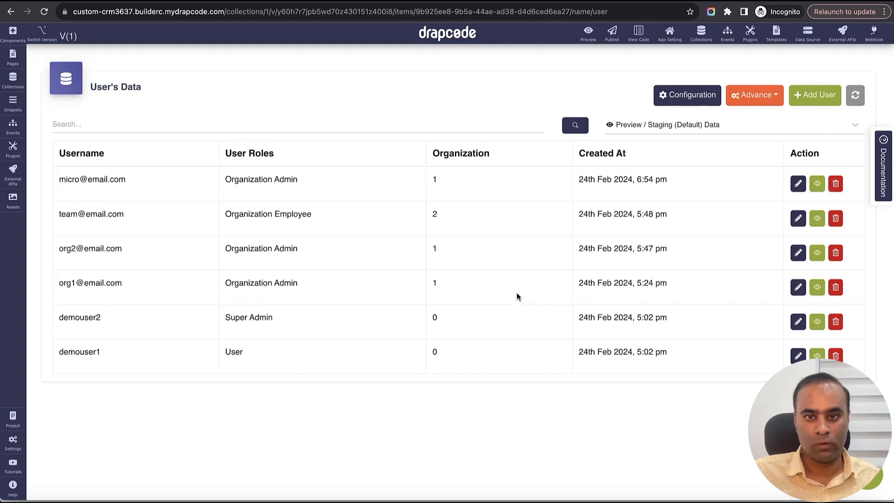
left_click_drag(61, 219, 407, 225)
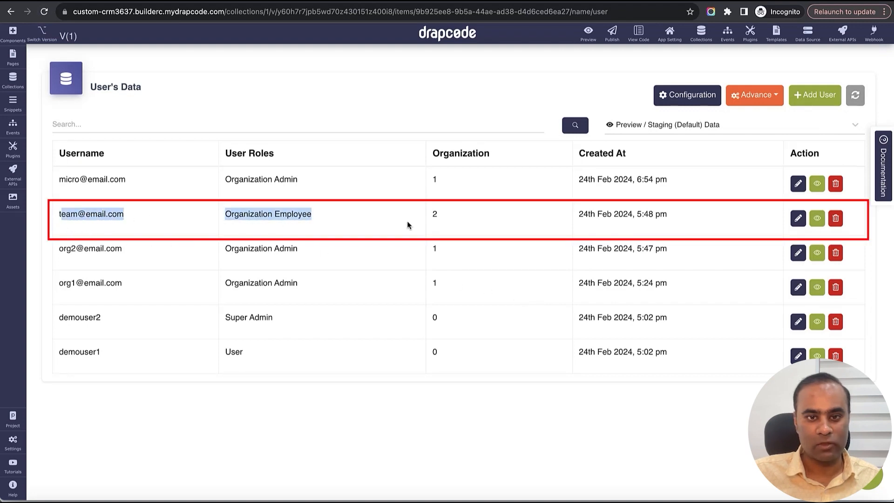
left_click(800, 223)
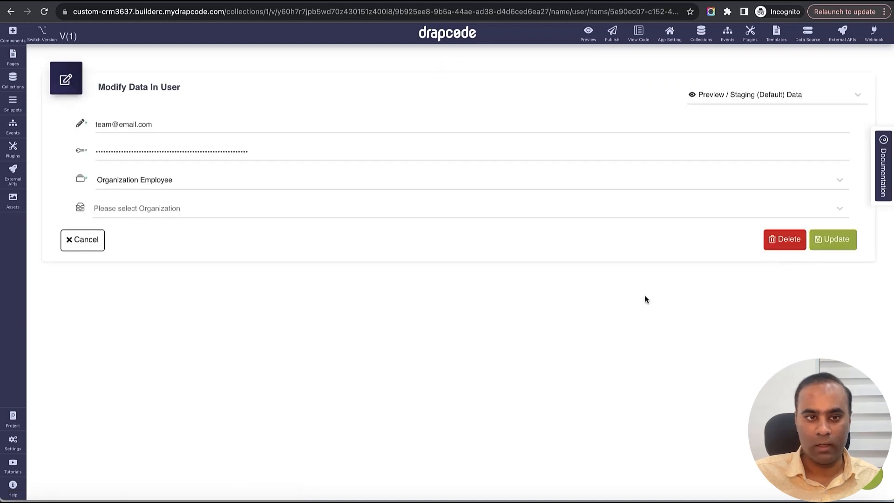
left_click(102, 246)
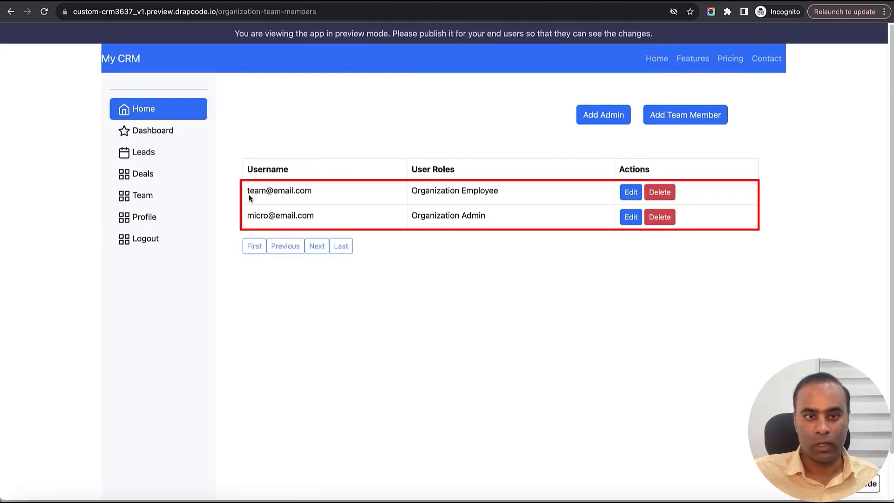
- Check the Team page in the CRM preview for the members listed under the new organization
left_click_drag(249, 192, 367, 235)
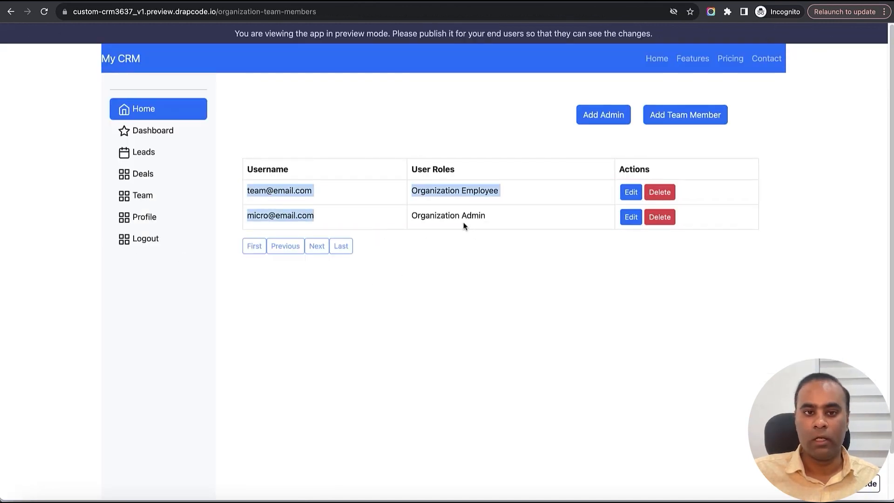
triple_click(284, 193)
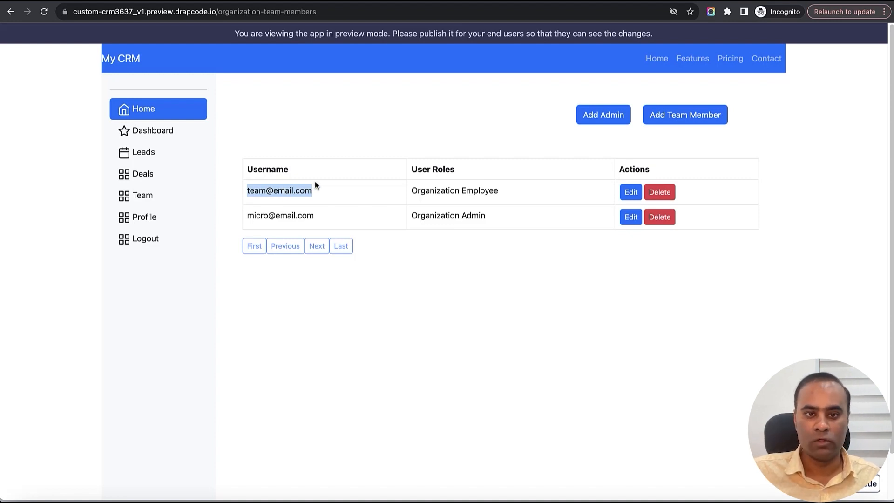
- Check the Dashboard in the CRM preview, then open the Dashboard page in the DrapCode builder and add a two-column section to its content area
left_click(151, 134)
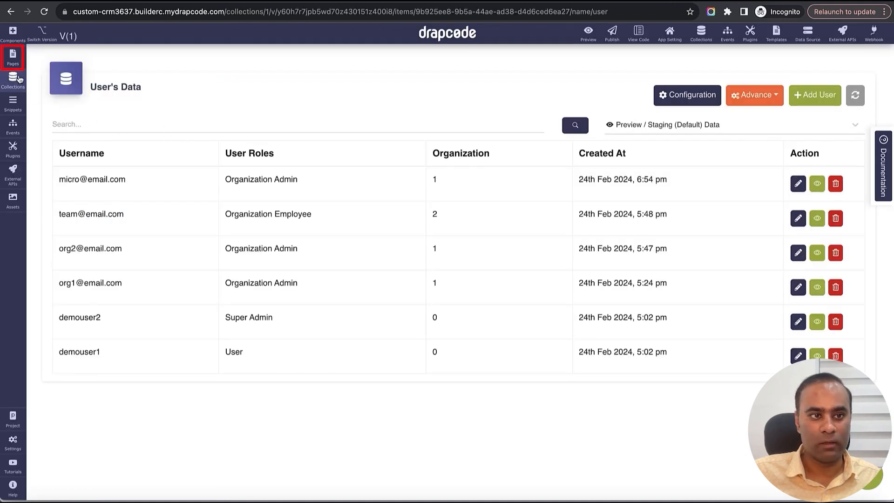
left_click(13, 56)
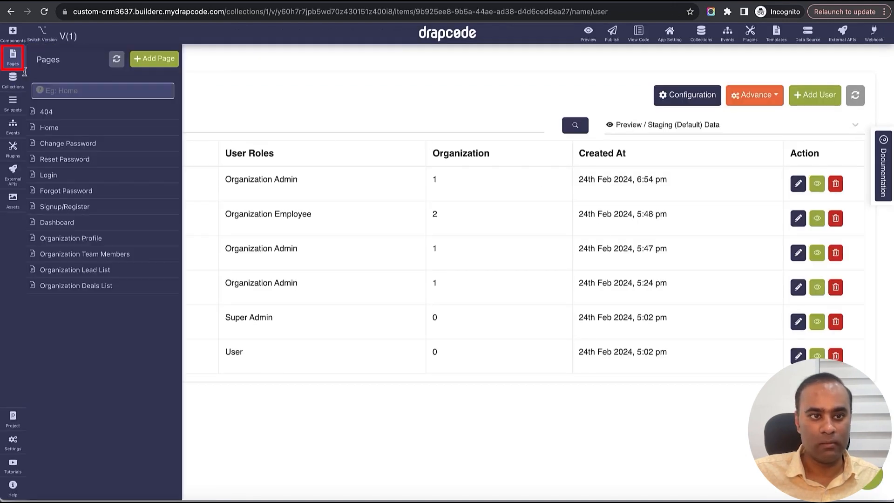
left_click(85, 228)
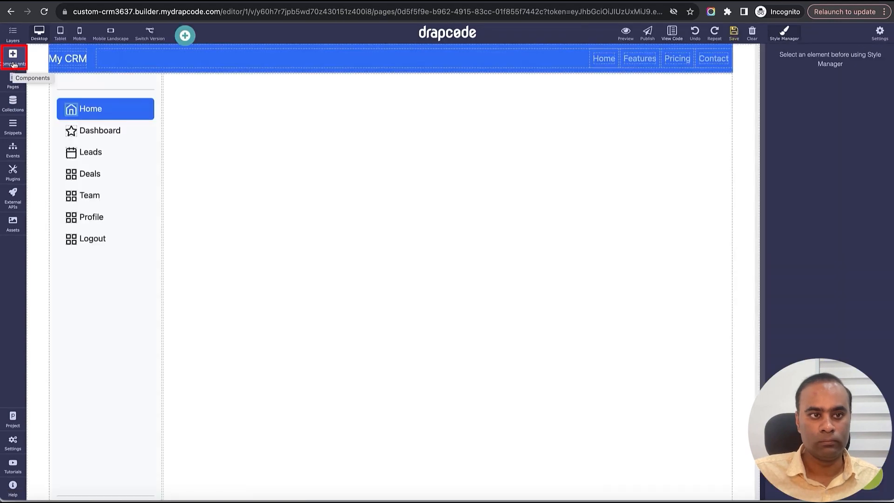
left_click(14, 65)
left_click_drag(52, 185, 286, 128)
left_click(328, 125)
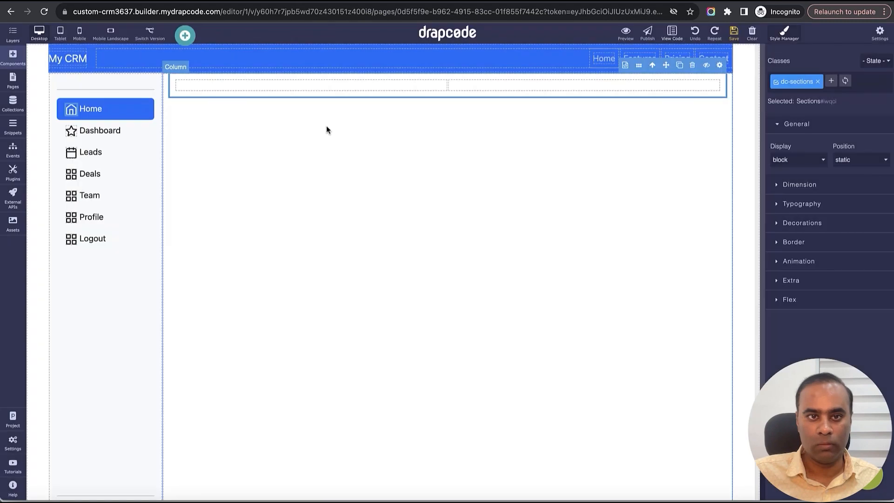
- Add a heading to the section's first column and have it get Organization:Name from the logged-in user
left_click(14, 57)
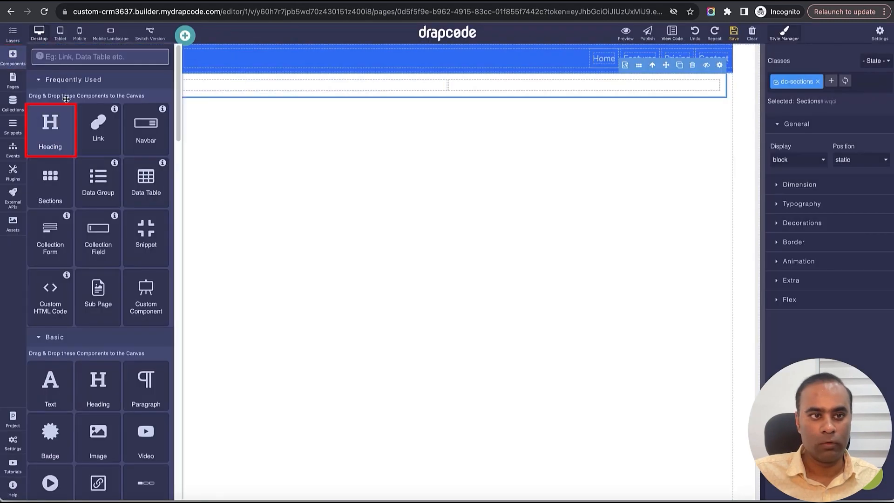
left_click_drag(52, 128, 308, 90)
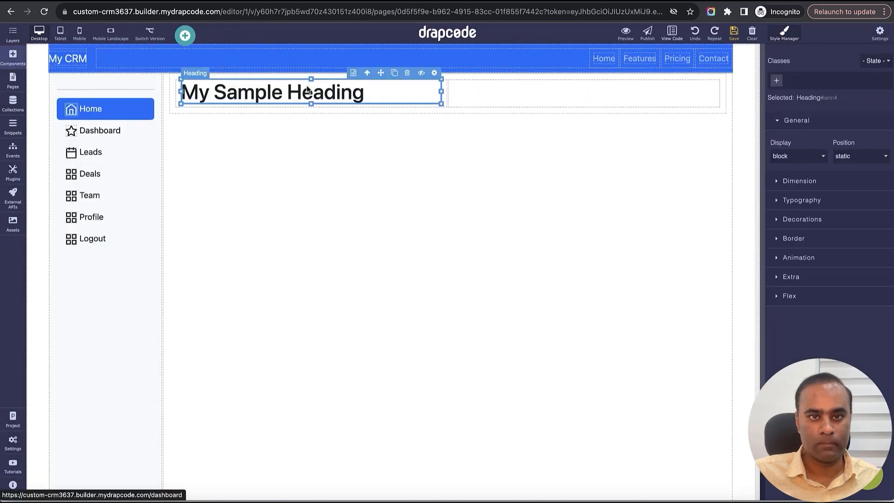
left_click(435, 73)
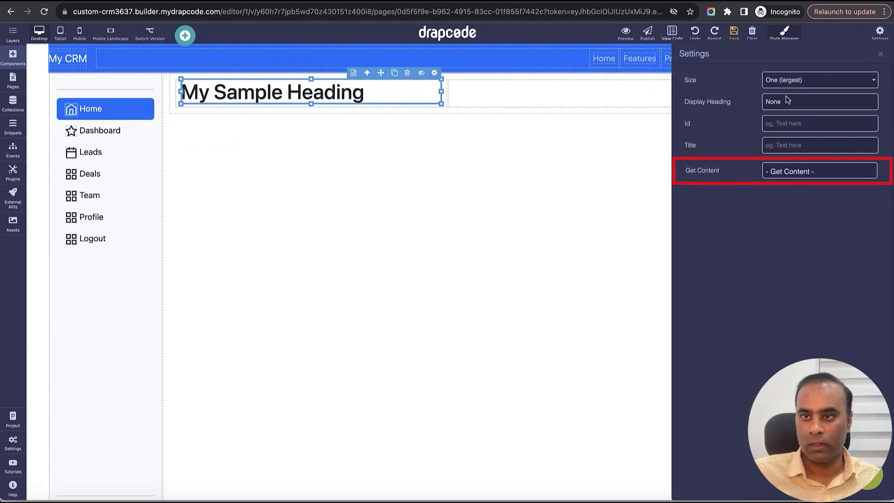
left_click(791, 171)
left_click(798, 184)
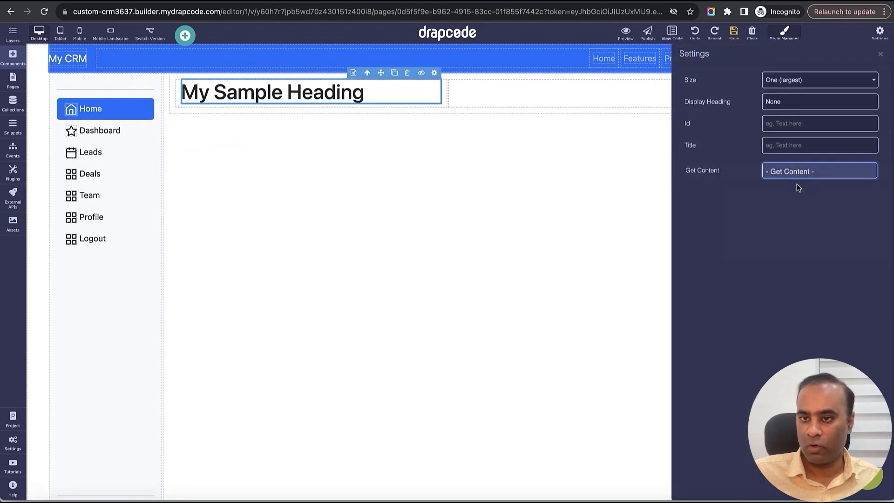
left_click(796, 195)
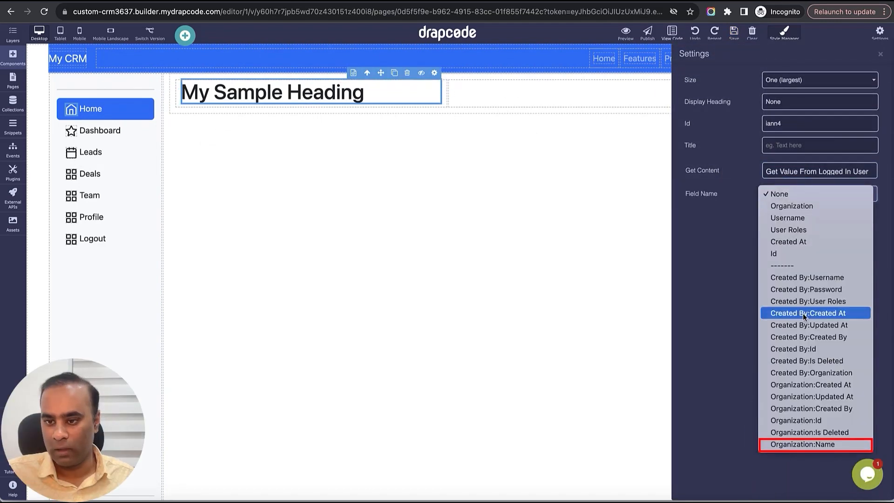
left_click(815, 445)
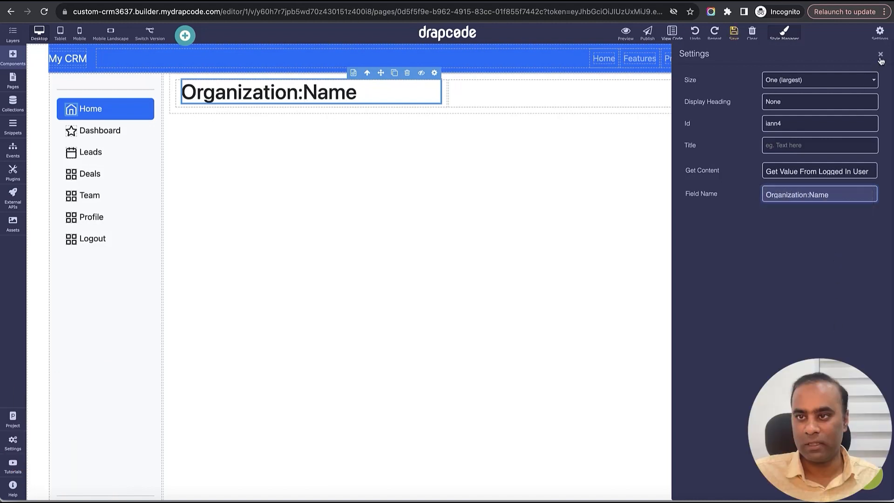
left_click(880, 55)
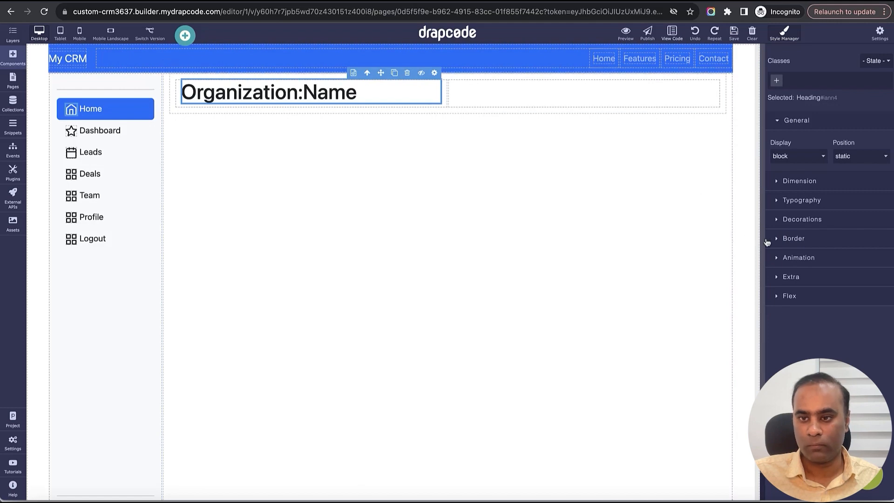
- Center the Organization:Name heading's text and set its font size to 36 px
left_click(801, 201)
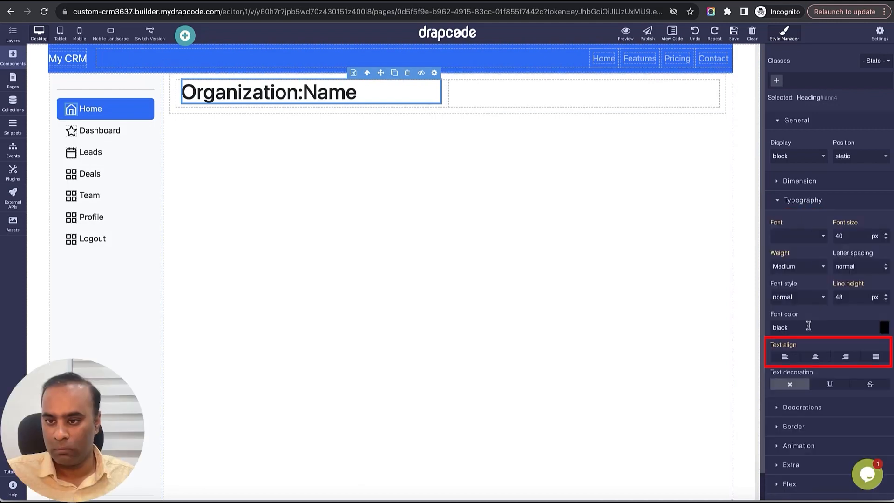
left_click(815, 358)
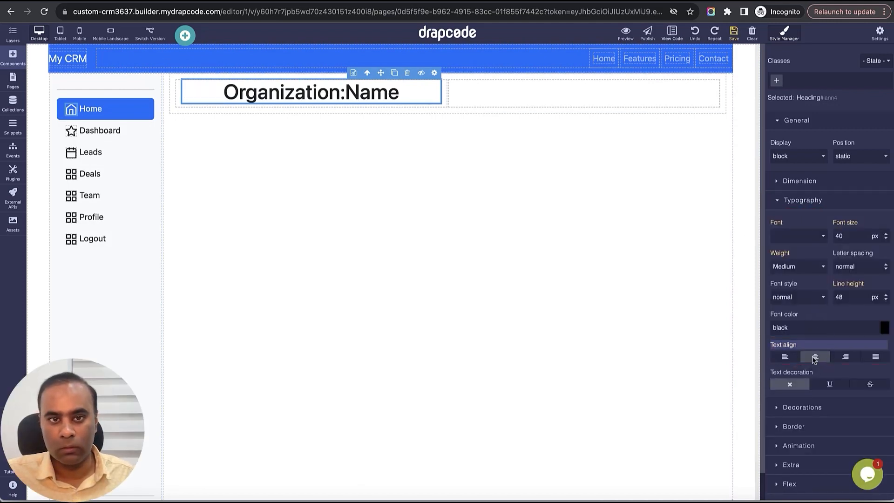
double_click(860, 236)
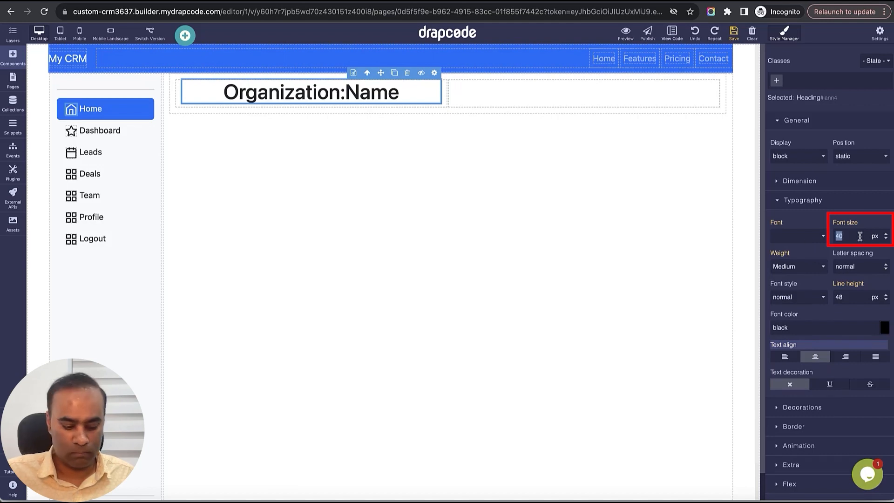
type("36")
key("Return")
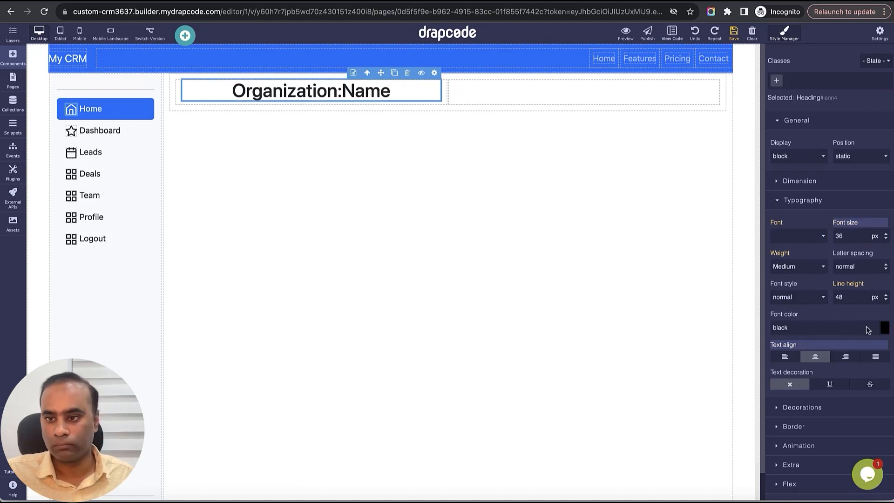
- Give the Organization:Name heading a yellow background color, #e8dc56
left_click(836, 410)
scroll(835, 409, "down", 2)
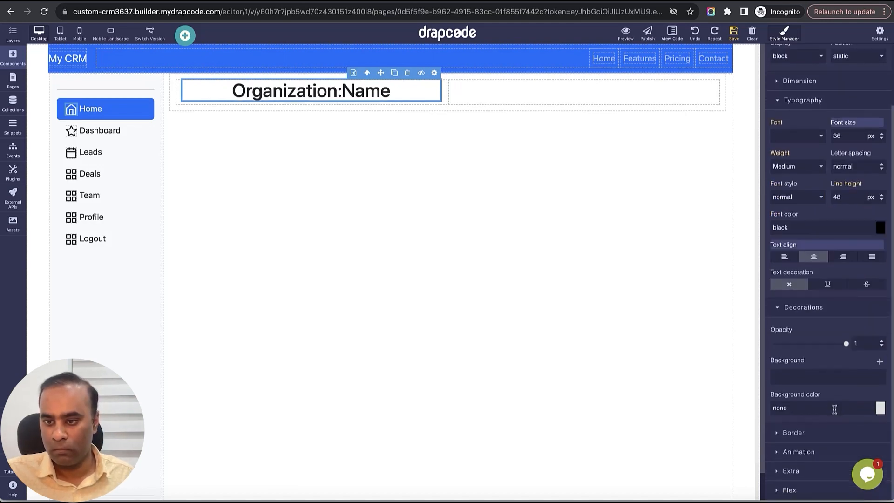
left_click(878, 409)
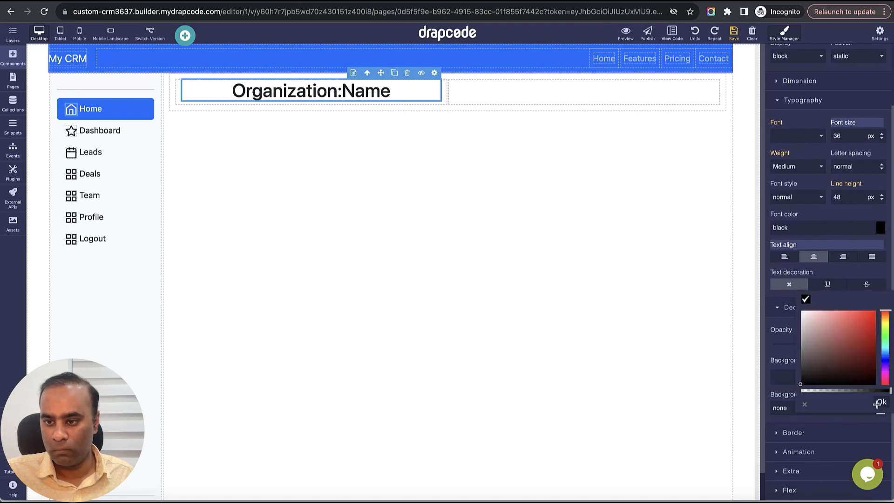
left_click(887, 322)
left_click_drag(826, 314, 848, 317)
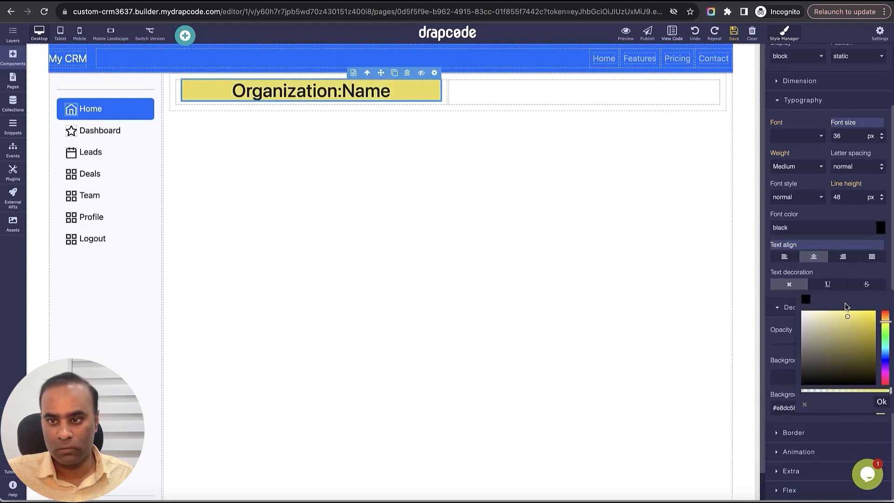
left_click(882, 402)
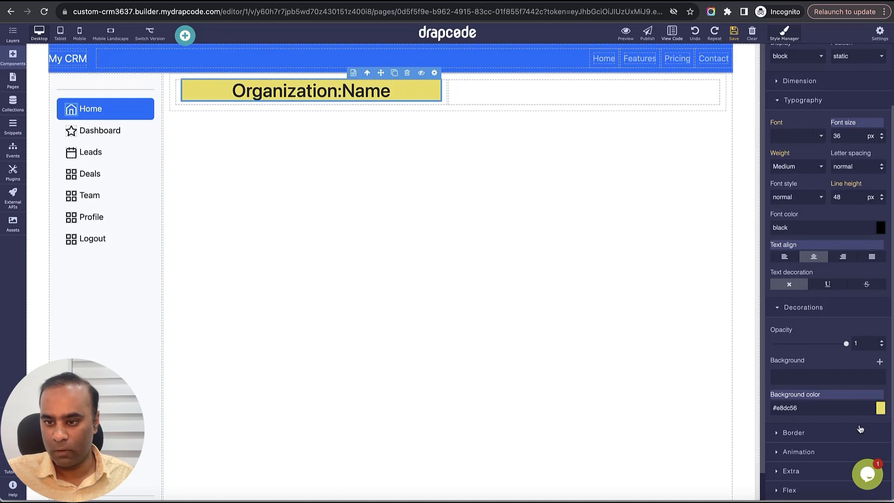
- Set the Organization:Name heading's border width to 1 px on all sides
left_click(794, 433)
scroll(809, 400, "down", 9)
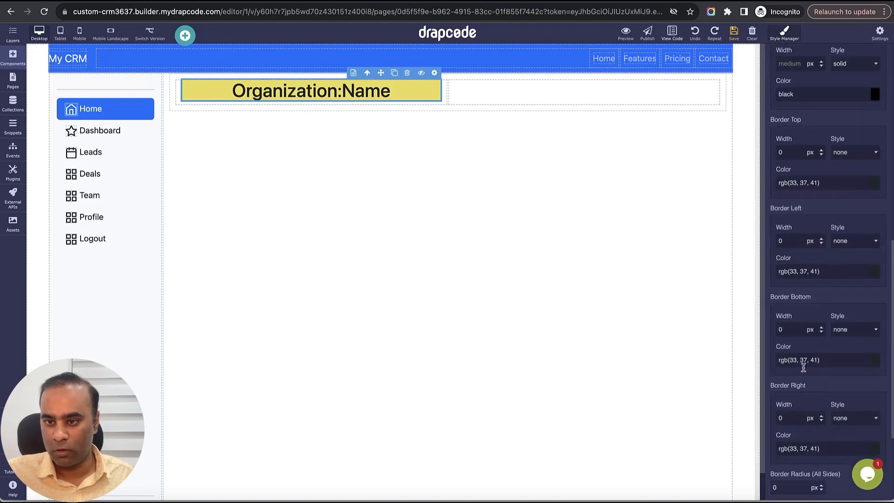
scroll(794, 169, "up", 3)
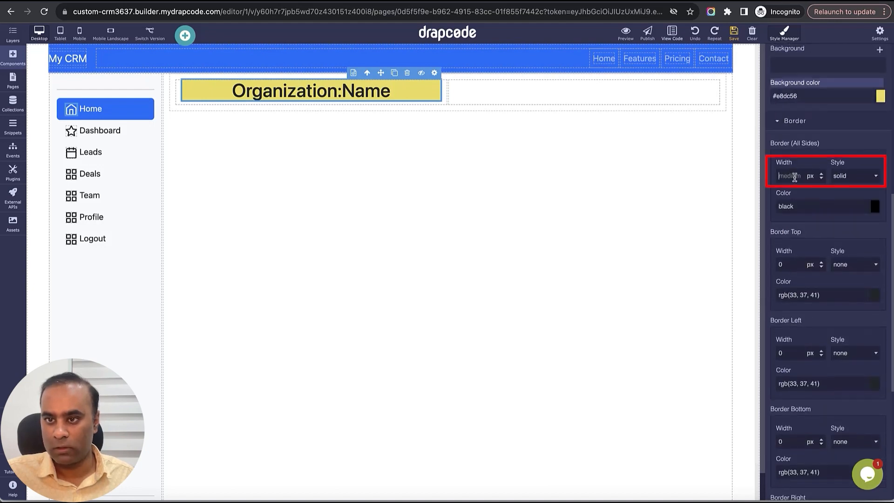
left_click(795, 176)
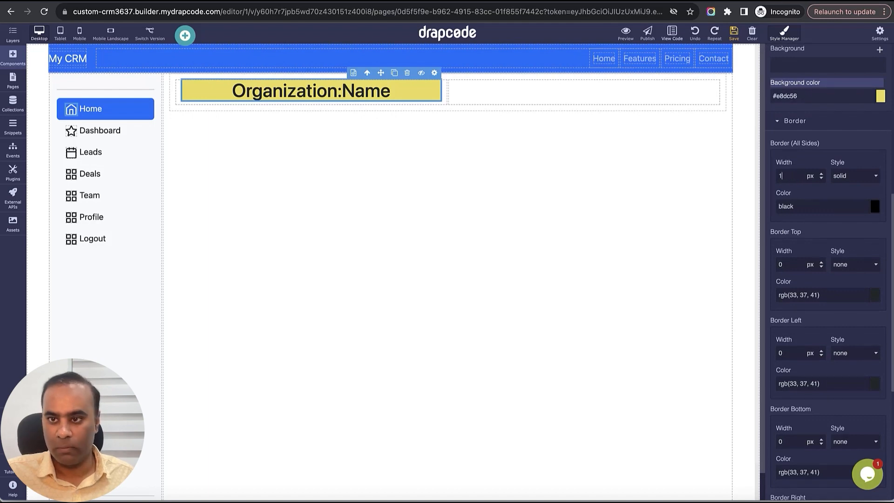
type("1")
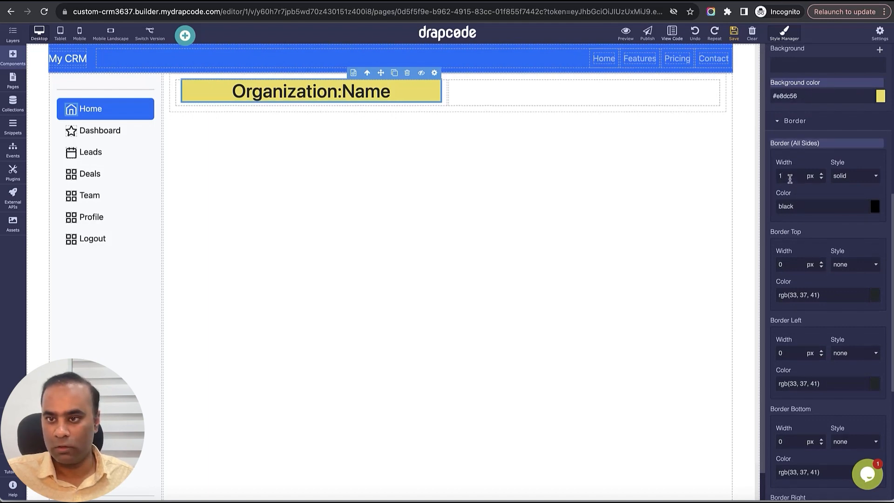
key("BackSpace")
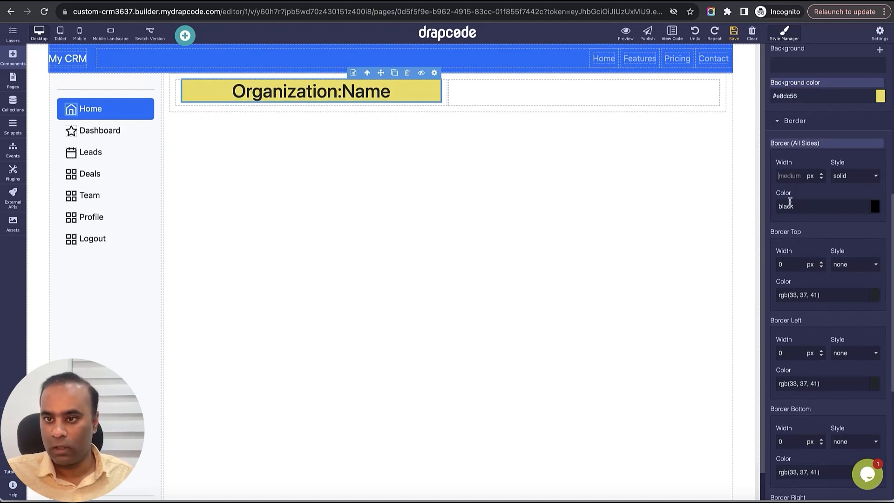
type("1")
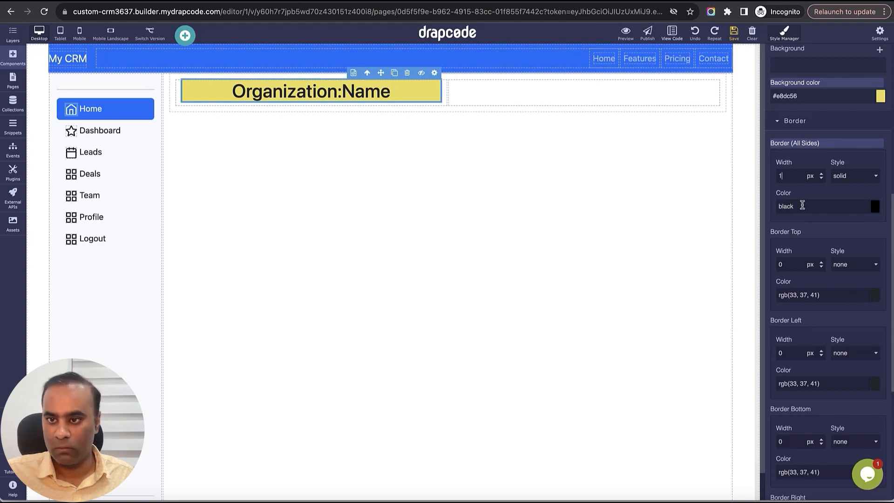
- Round the Organization:Name heading's corners with a 15 px border radius on all sides and save the page
scroll(853, 198, "down", 6)
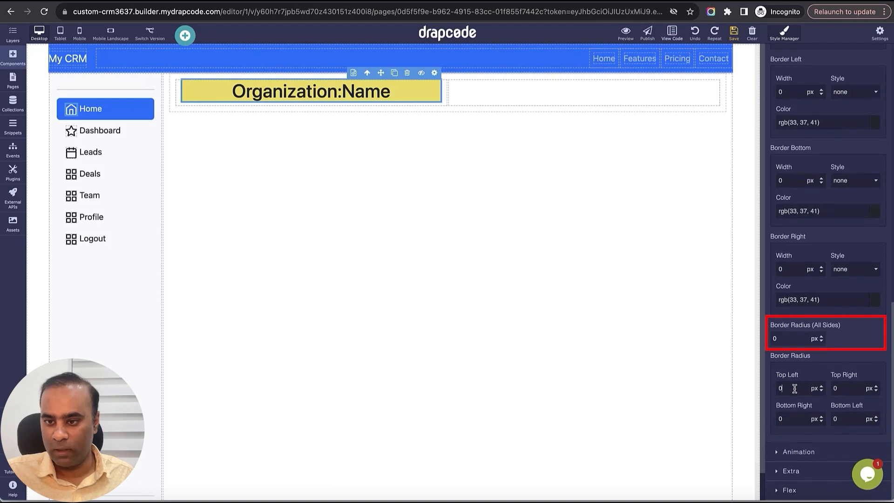
double_click(790, 336)
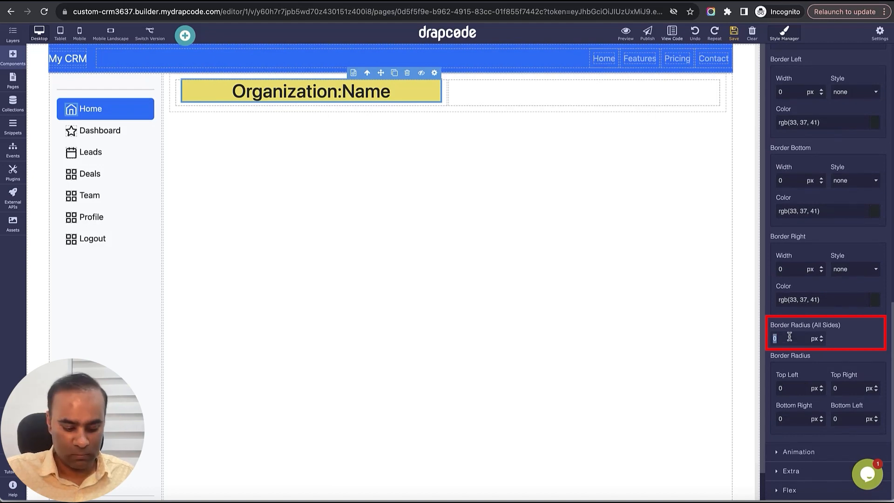
type("15")
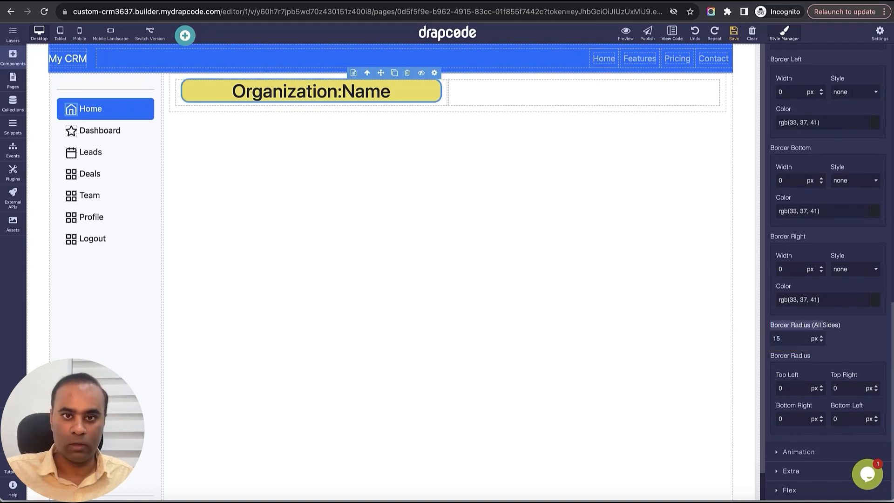
left_click(734, 32)
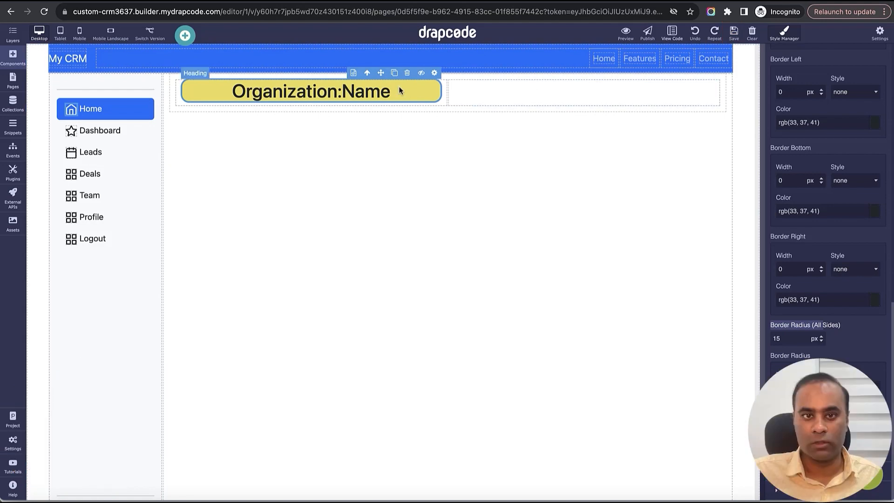
- Duplicate the styled heading into the section's second column and set the copy's field to the logged-in user's Username
left_click(394, 73)
left_click_drag(396, 117, 528, 97)
left_click(708, 74)
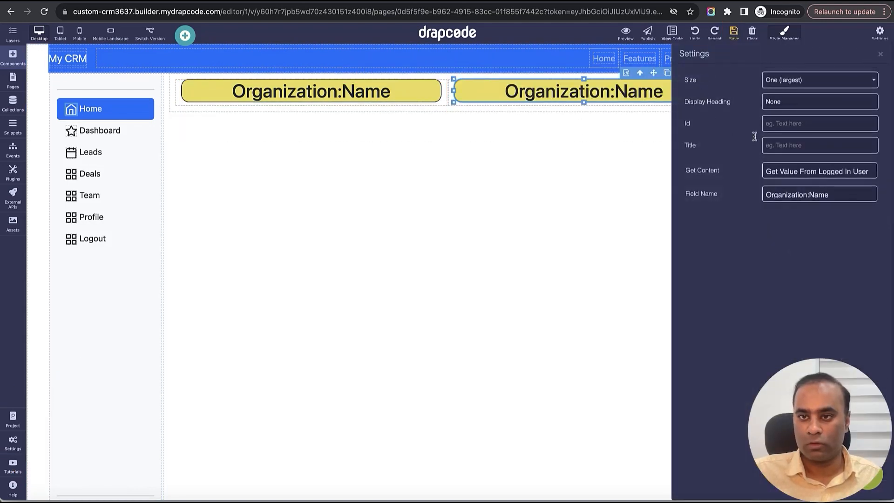
left_click(815, 172)
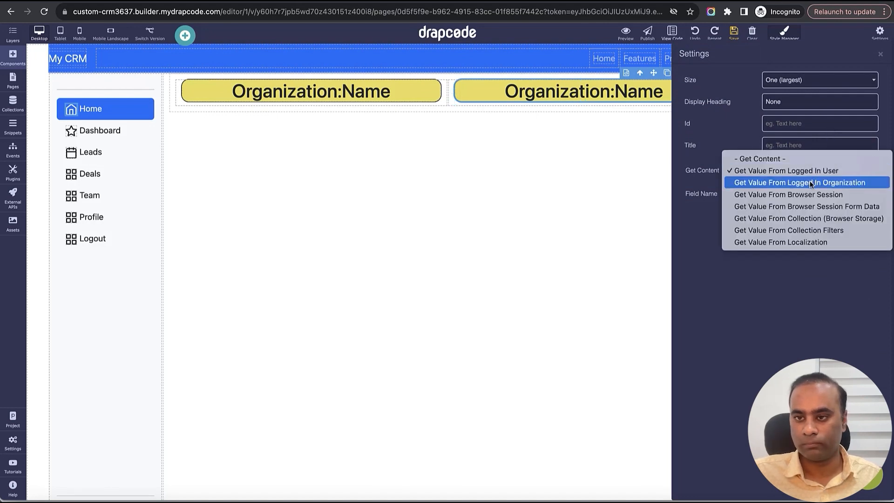
left_click(811, 183)
left_click(818, 194)
scroll(809, 50, "up", 2)
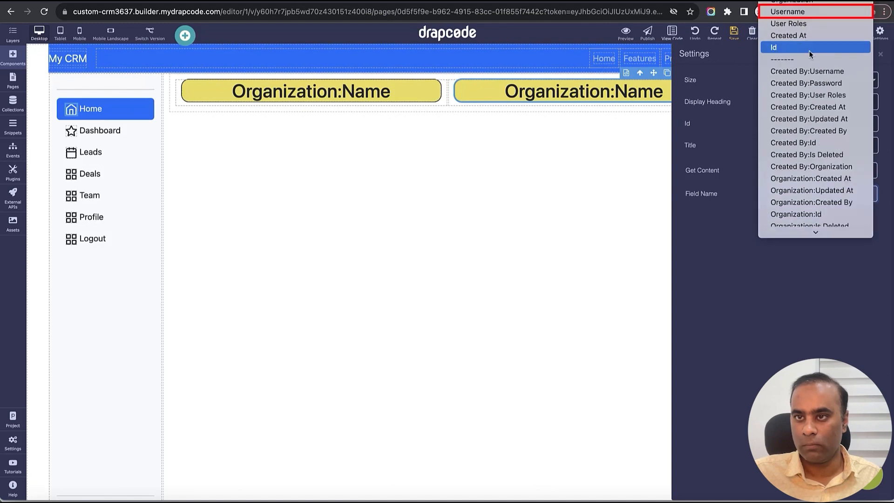
left_click(808, 12)
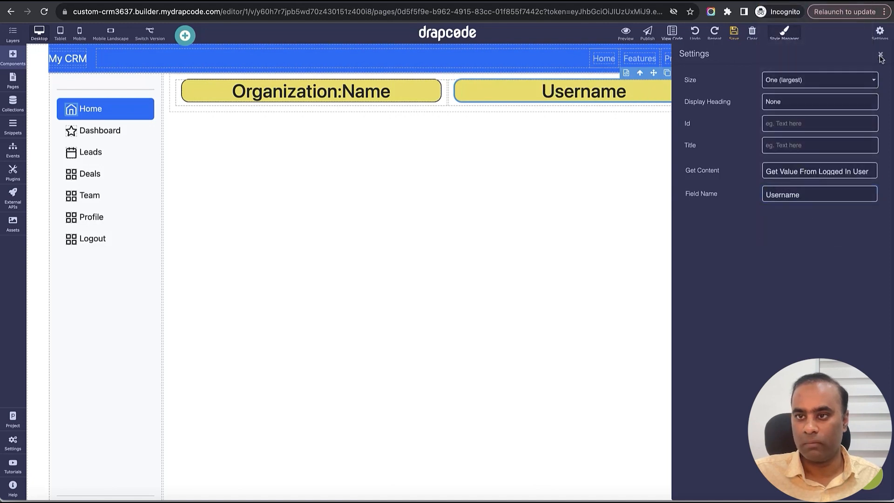
left_click(881, 56)
- Save the Dashboard page and reload it in the CRM preview to check both headings
left_click(734, 32)
key("ctrl+Tab")
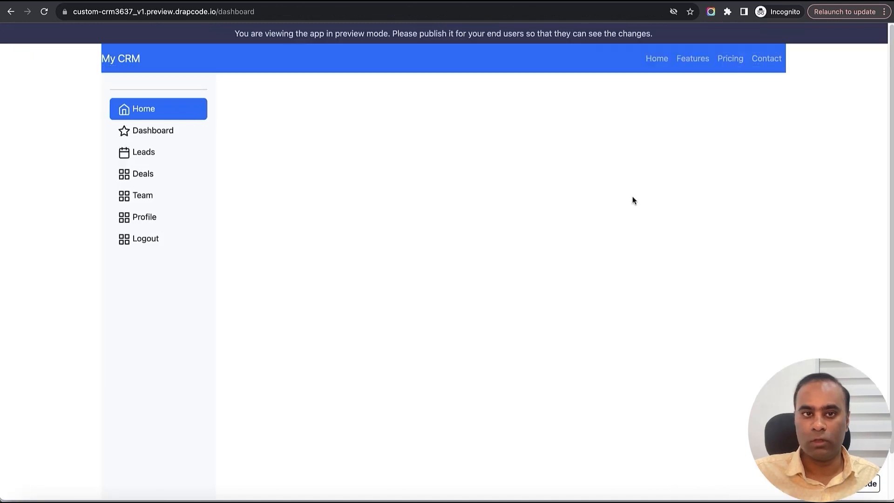
left_click(49, 13)
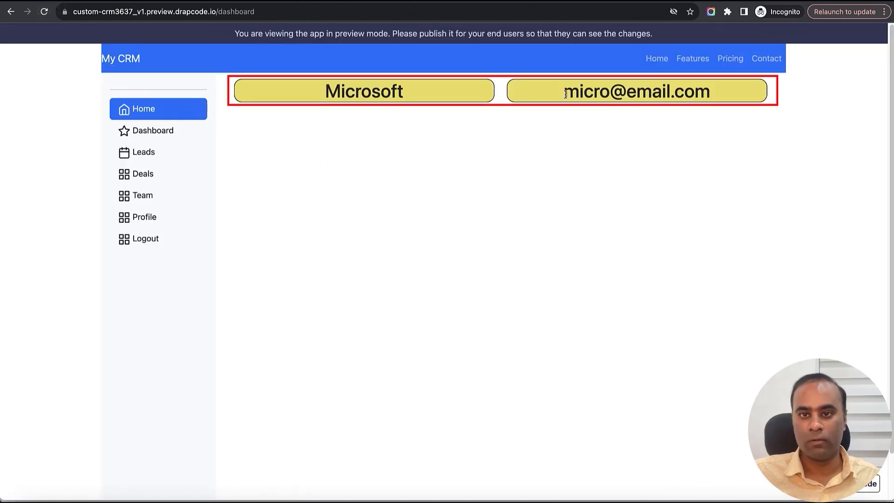
left_click_drag(566, 94, 711, 158)
left_click(707, 164)
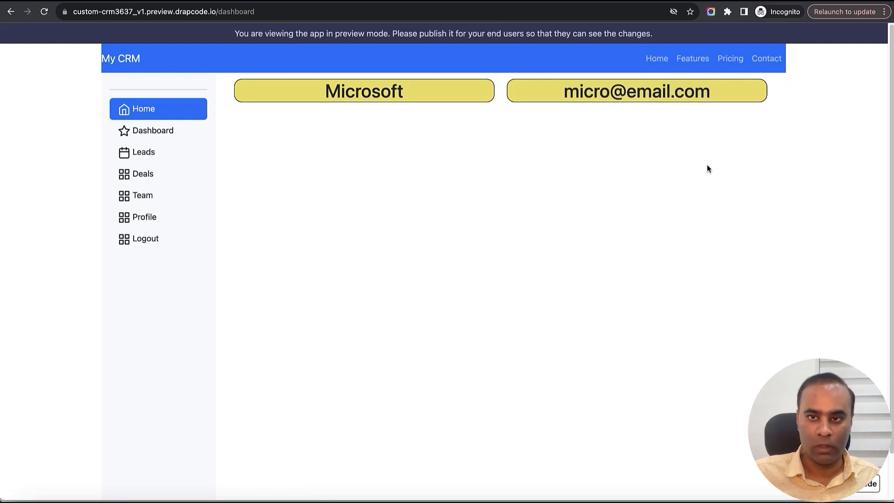
- Return to the page builder and add a blank four-column section above the Organization:Name and Username headings
key("ctrl+shift+Tab")
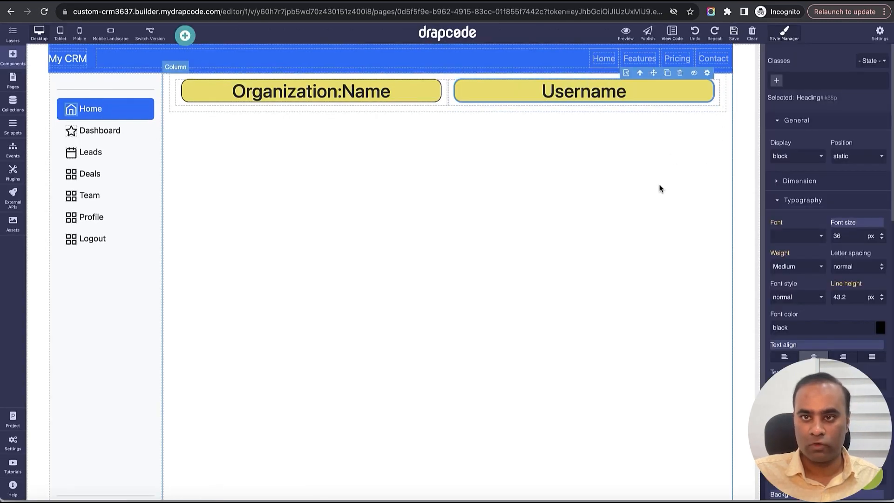
left_click(15, 66)
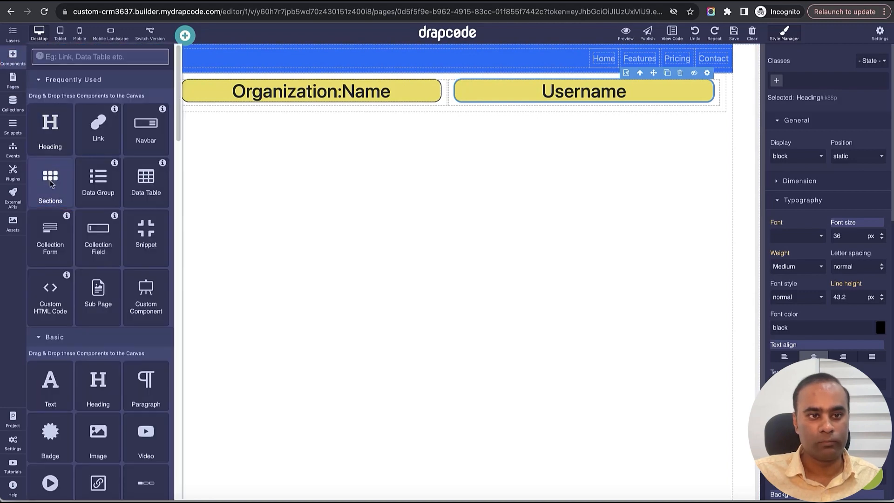
left_click_drag(51, 179, 269, 77)
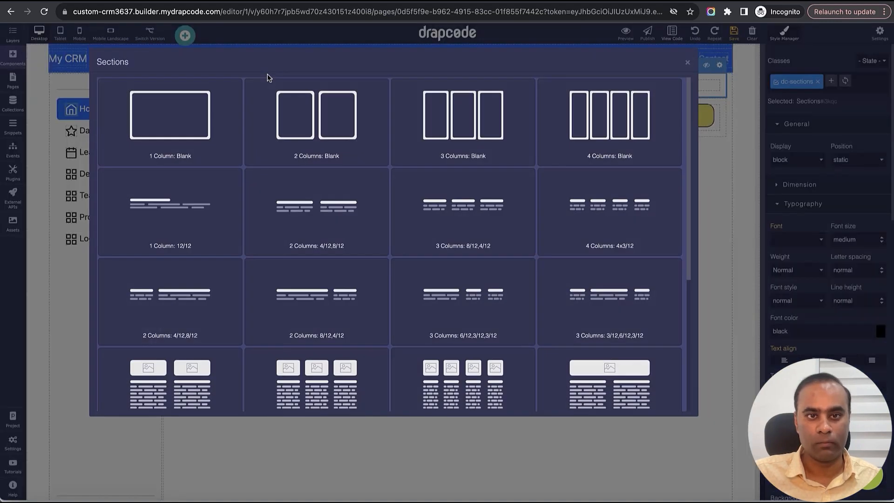
left_click(565, 128)
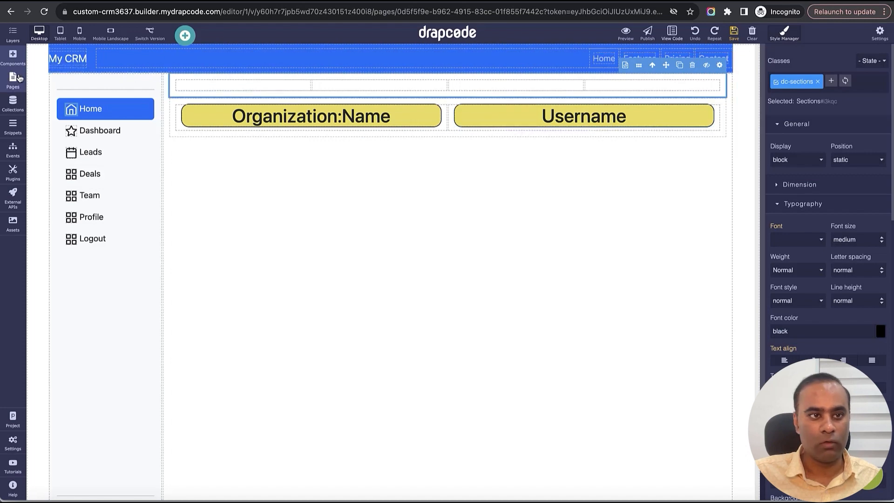
- Search the components for "swi", place Switch Tenant in the new section's fourth column and save the page
left_click(13, 56)
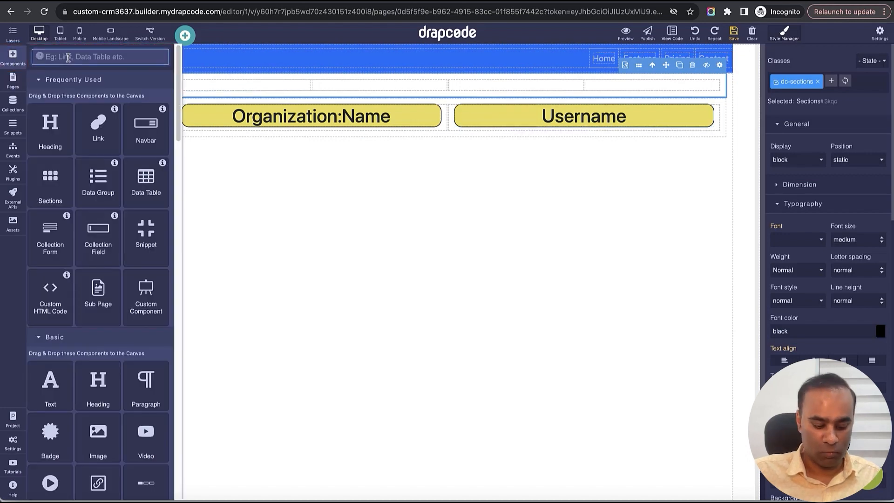
type("swi")
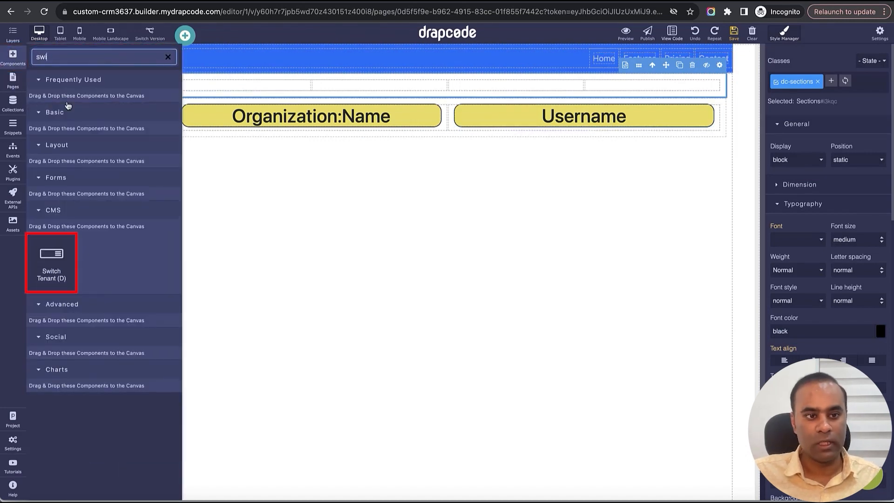
left_click_drag(61, 279, 661, 88)
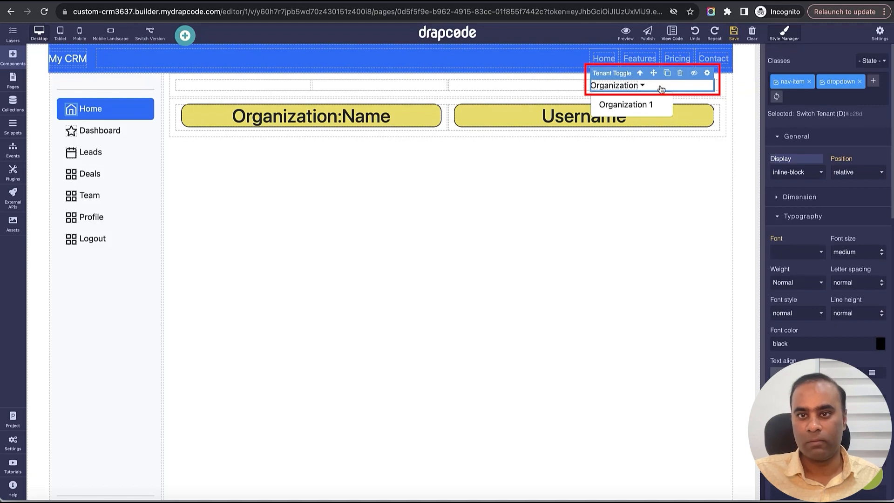
left_click(738, 35)
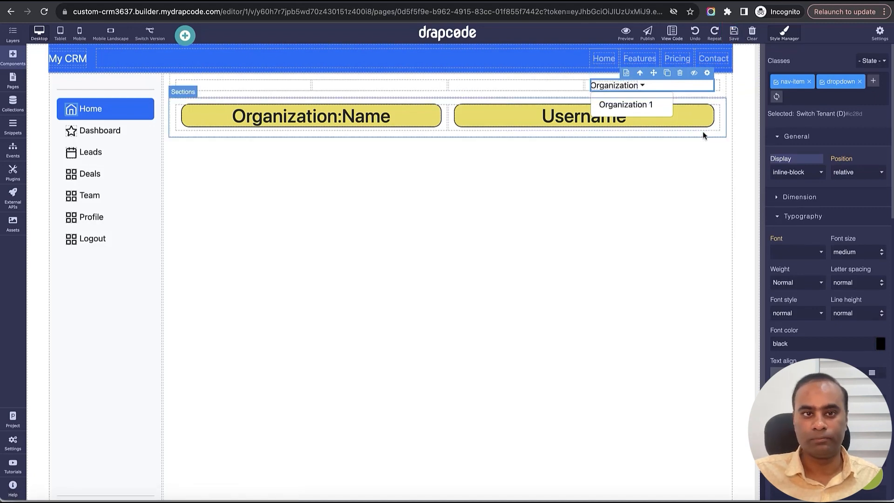
- Check which events can be assigned to the Switch Tenant component in its settings
left_click(707, 73)
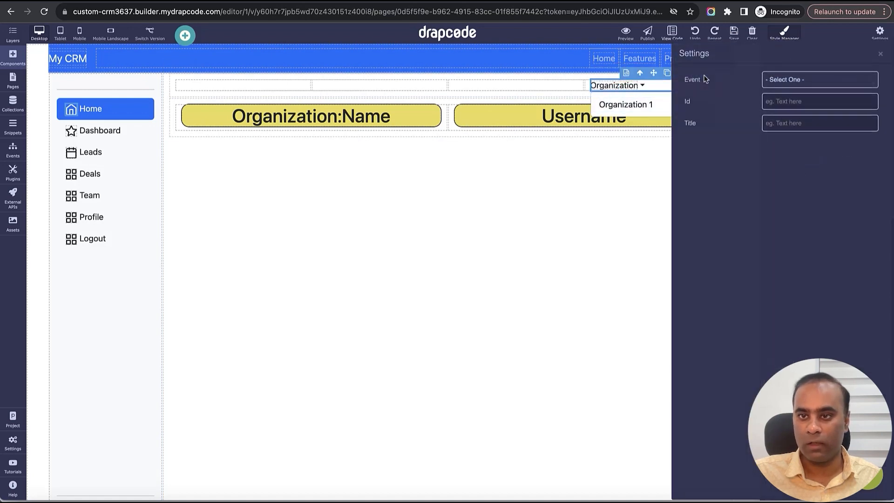
left_click(845, 81)
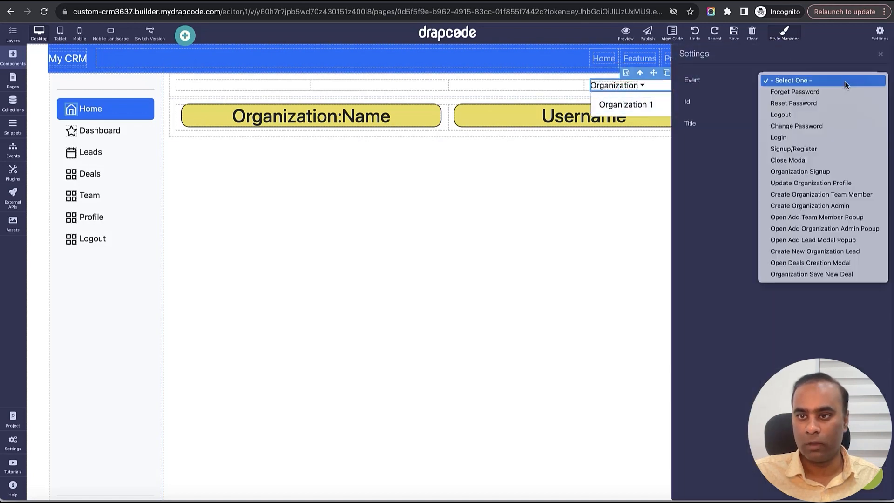
left_click(835, 54)
left_click(880, 54)
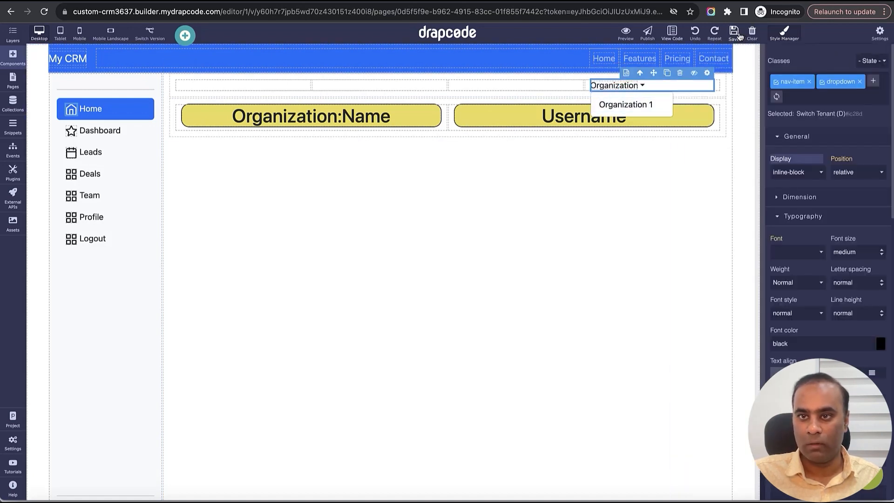
- Create a new event named "Switch Tenant"
left_click(13, 149)
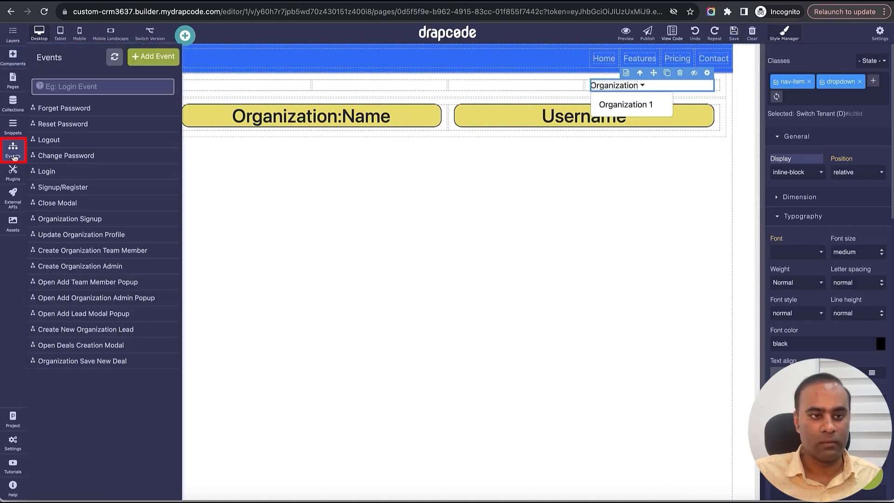
left_click(154, 57)
type("Swi")
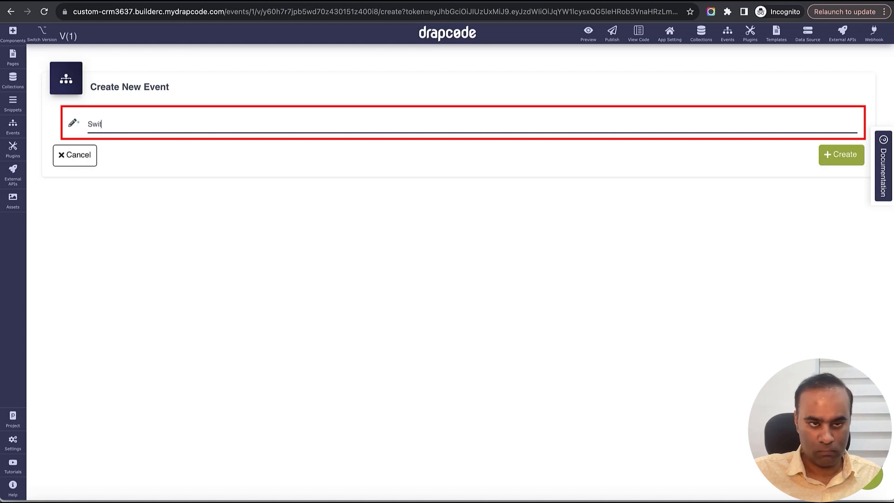
type("tch Tenant")
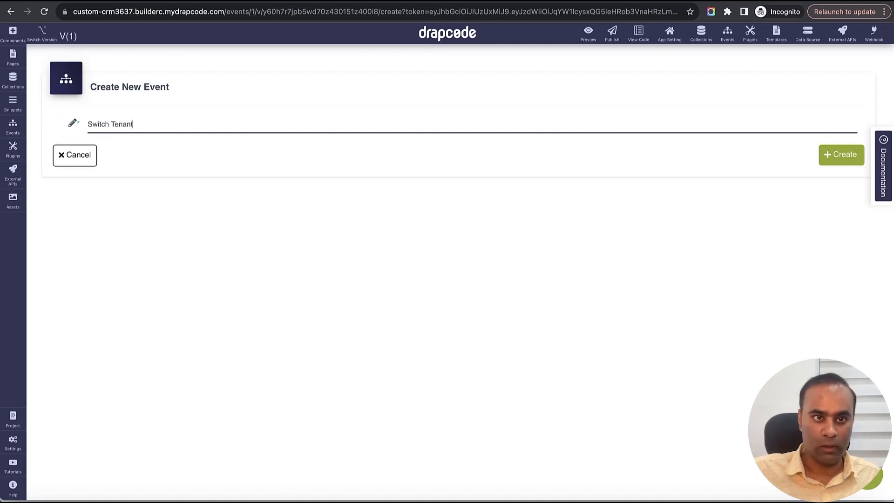
left_click(852, 154)
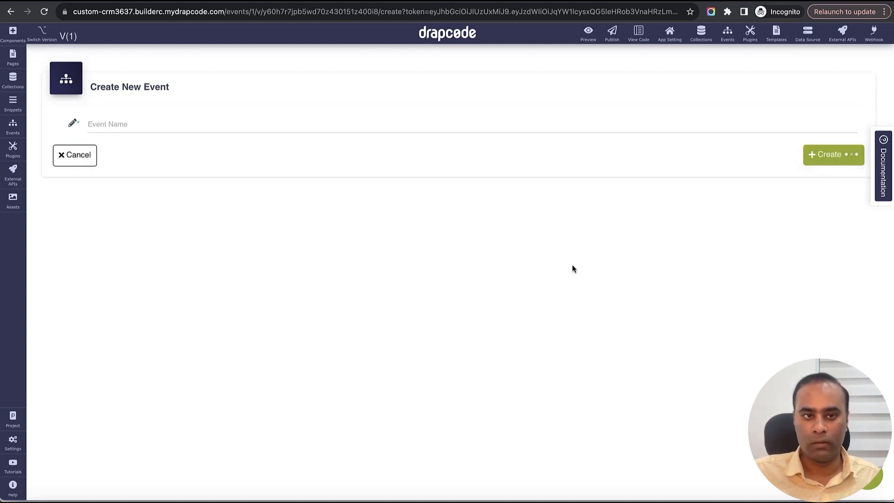
- Add a Multi Tenant Switch Tenant action with alert "Are you Sure?", success message "Switched Tenant Successfully" and error message "Error", and save it
left_click(423, 182)
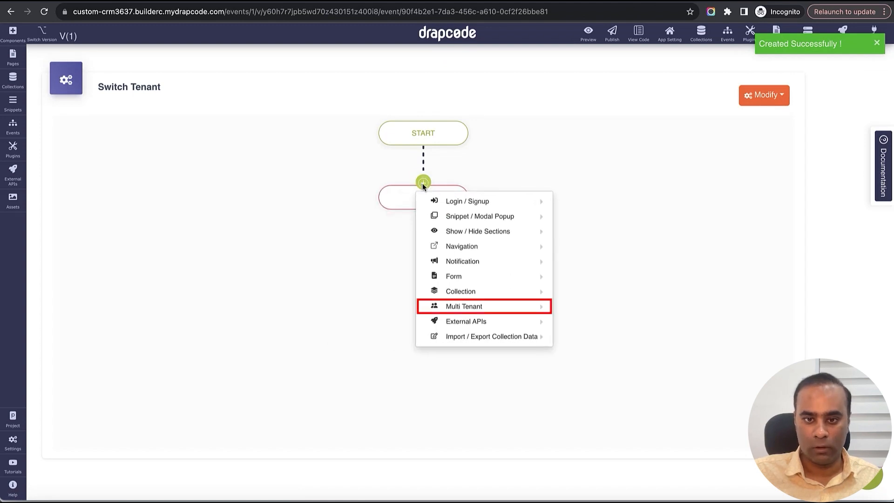
mouse_move(461, 306)
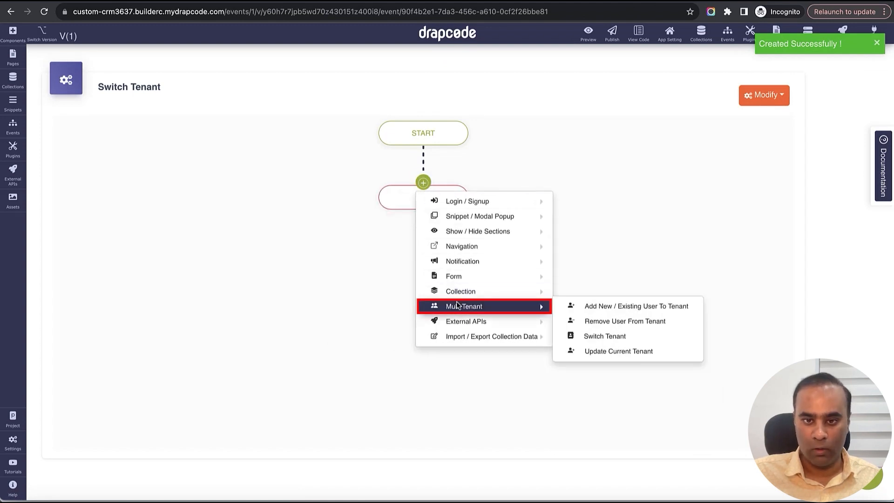
left_click(616, 337)
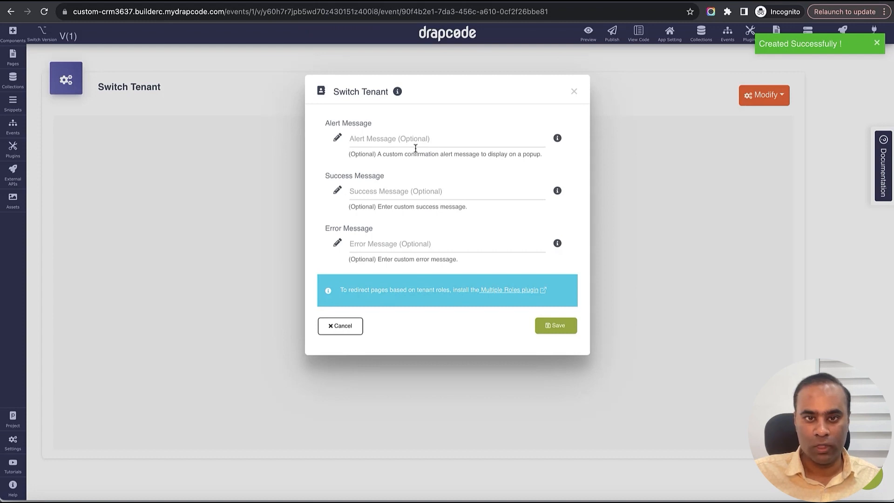
left_click(413, 141)
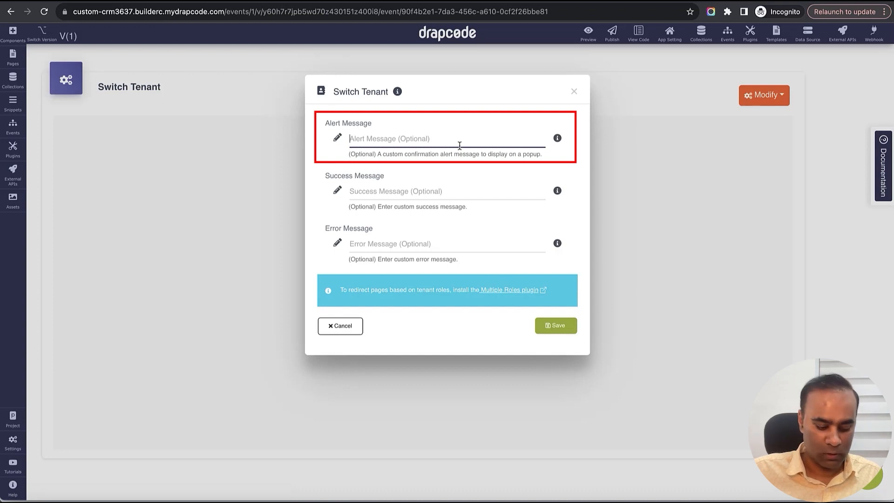
type("Are you")
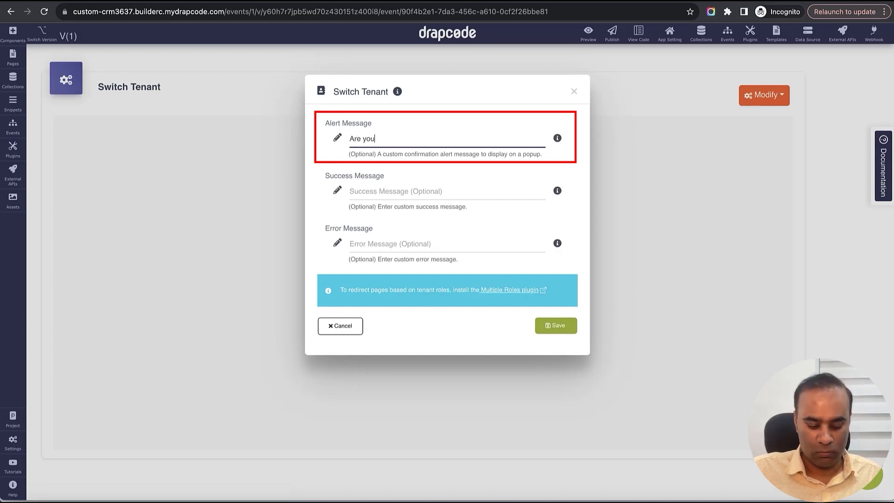
type(" Sure?")
key("Tab")
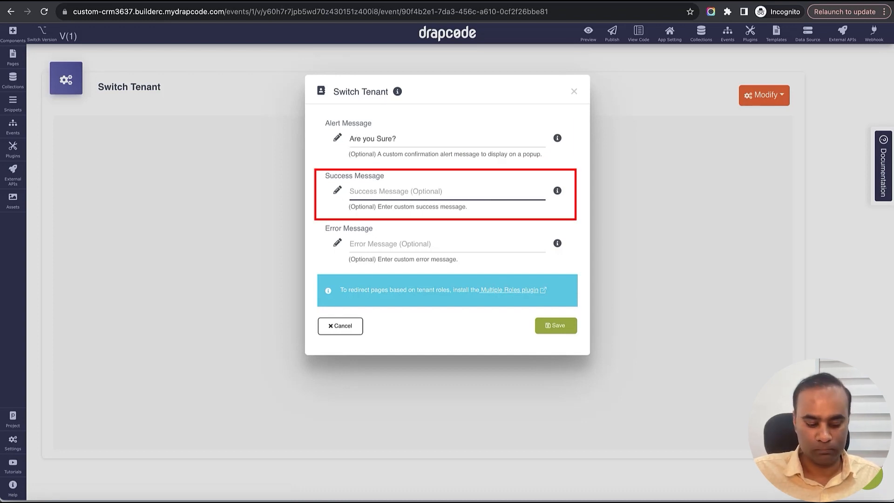
type("Swit")
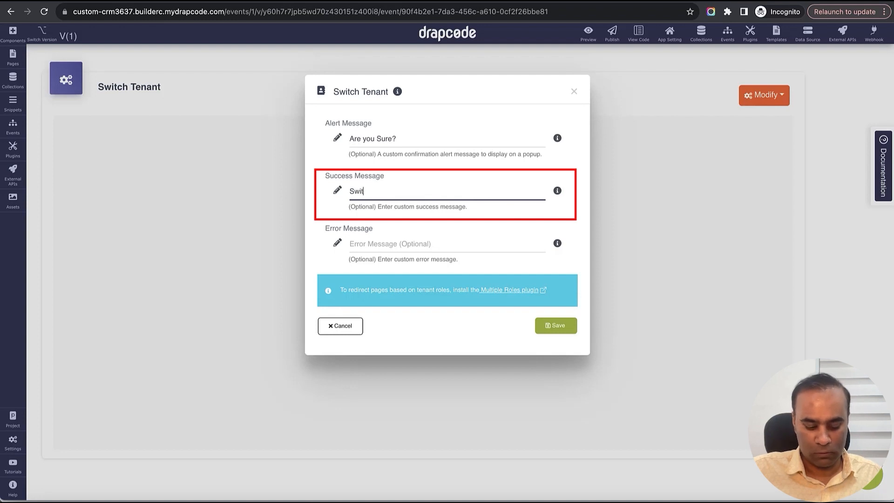
type("ched Tenant Successfully")
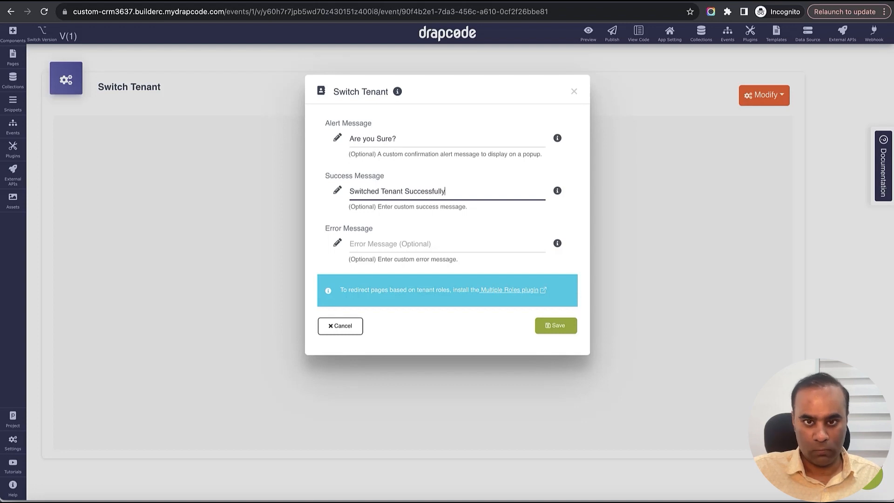
key("Tab")
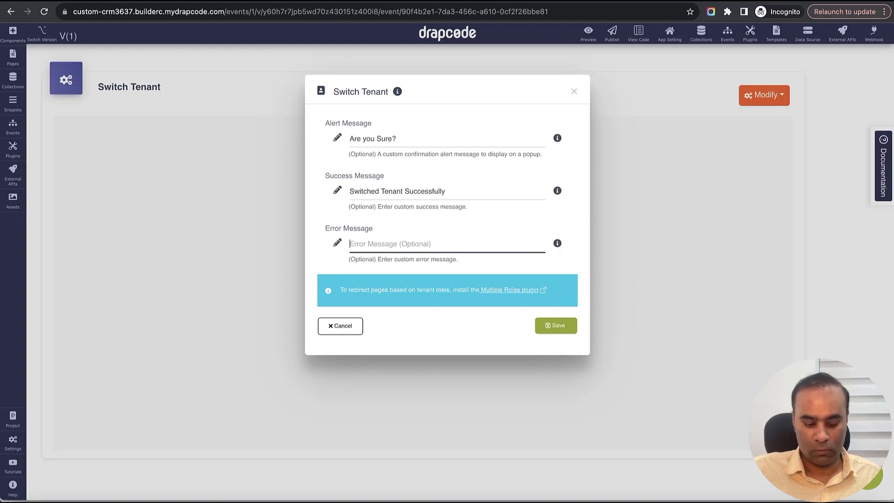
type("Error")
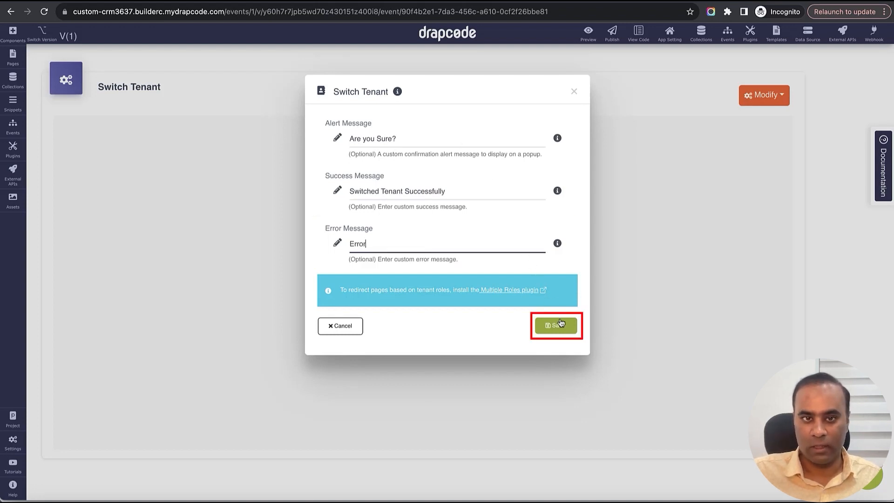
left_click(564, 331)
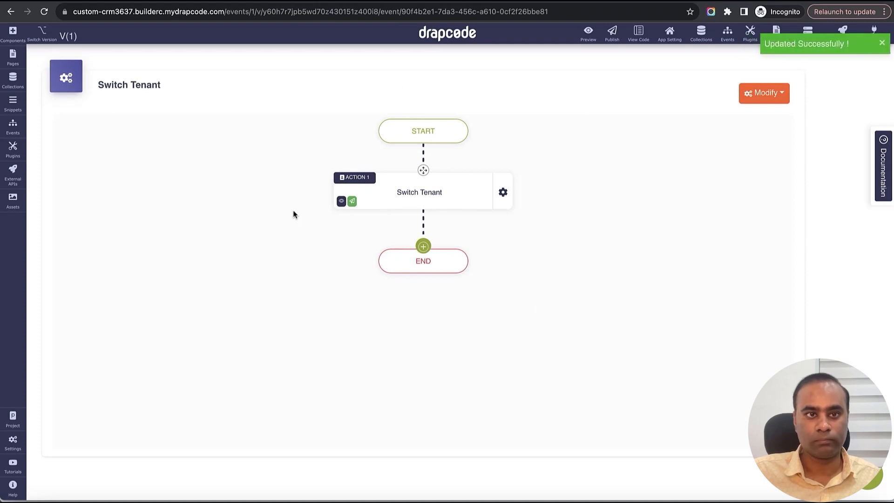
- Reload the Dashboard in the CRM preview and test the Organization dropdown by choosing Microsoft
key("ctrl+Tab")
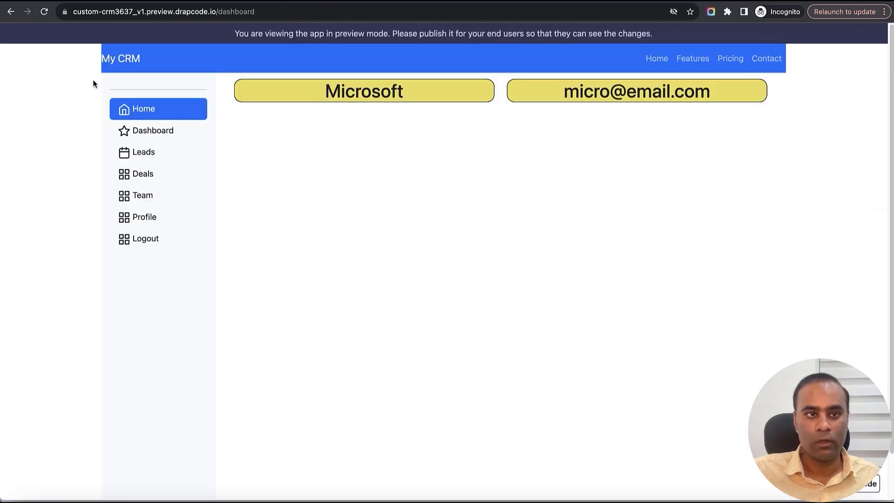
left_click(44, 11)
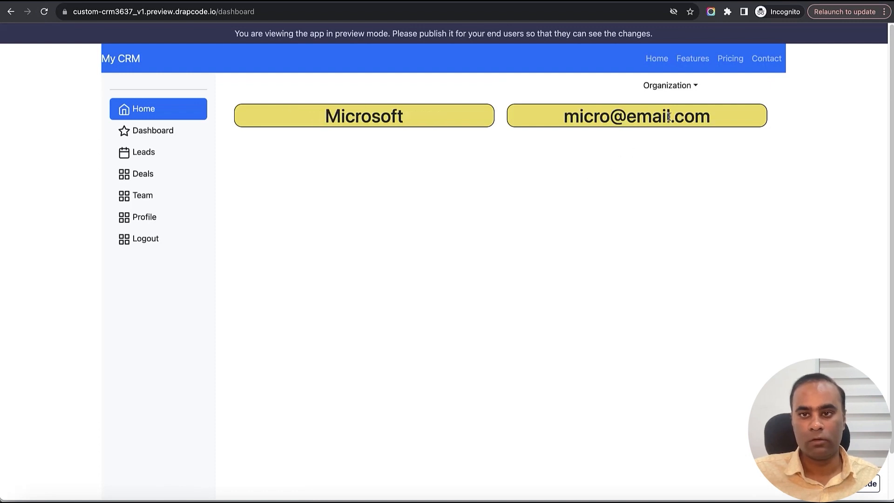
left_click(682, 87)
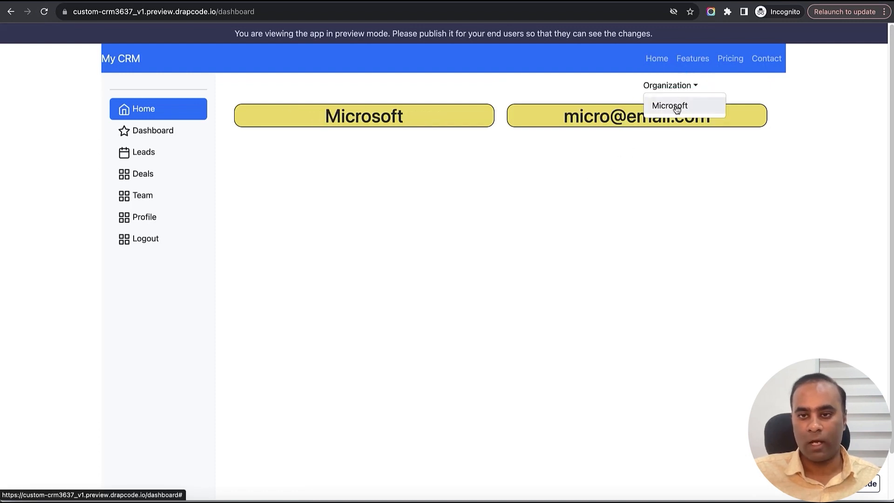
left_click(676, 105)
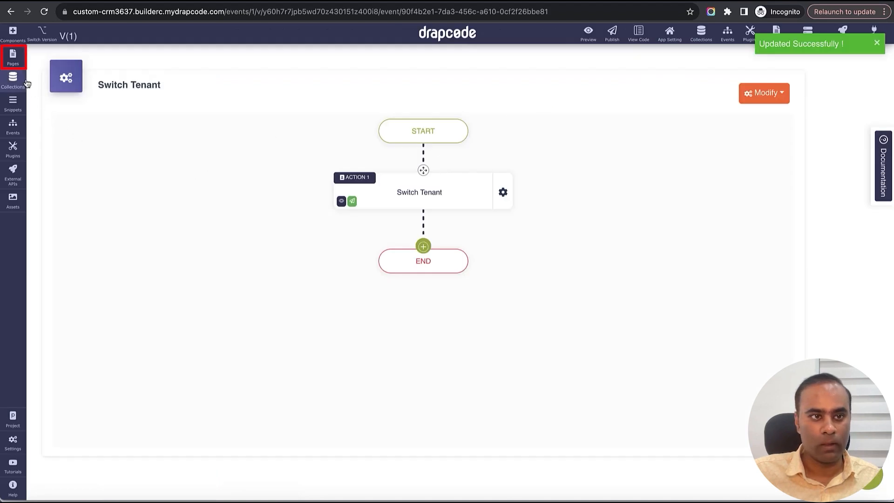
- Assign the Switch Tenant event to the Dashboard page's Switch Tenant component and save the page
left_click(14, 63)
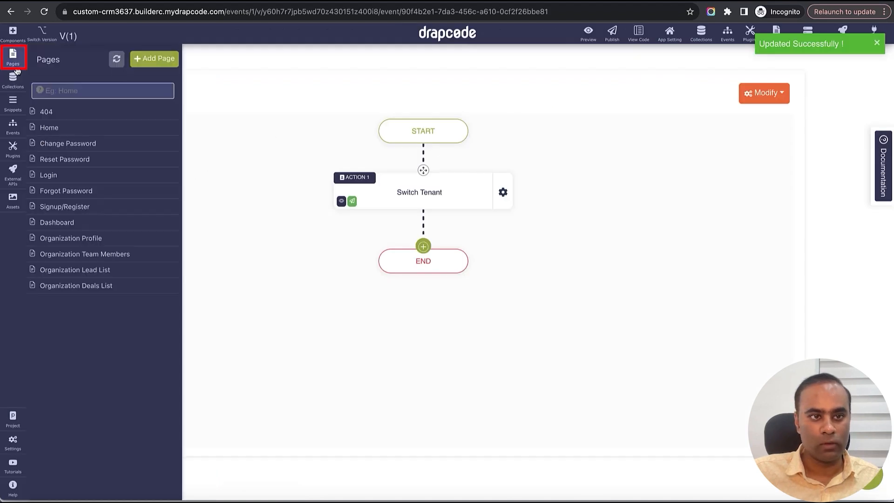
left_click(57, 222)
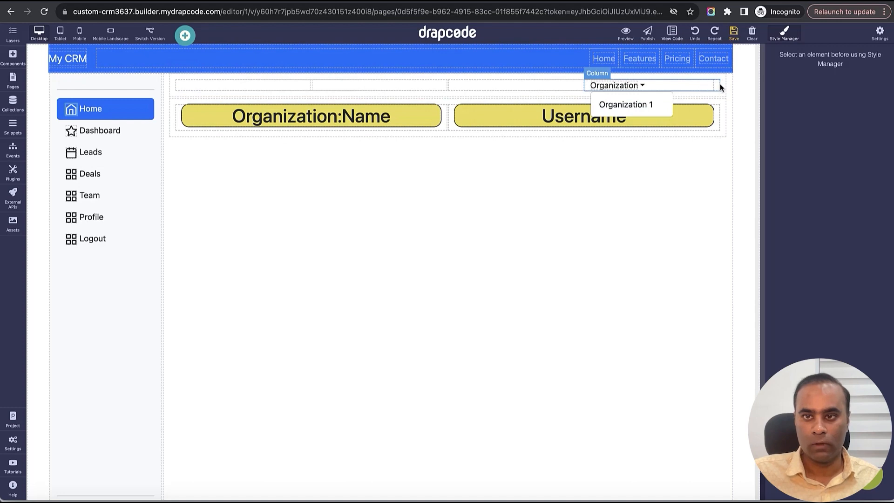
left_click(694, 90)
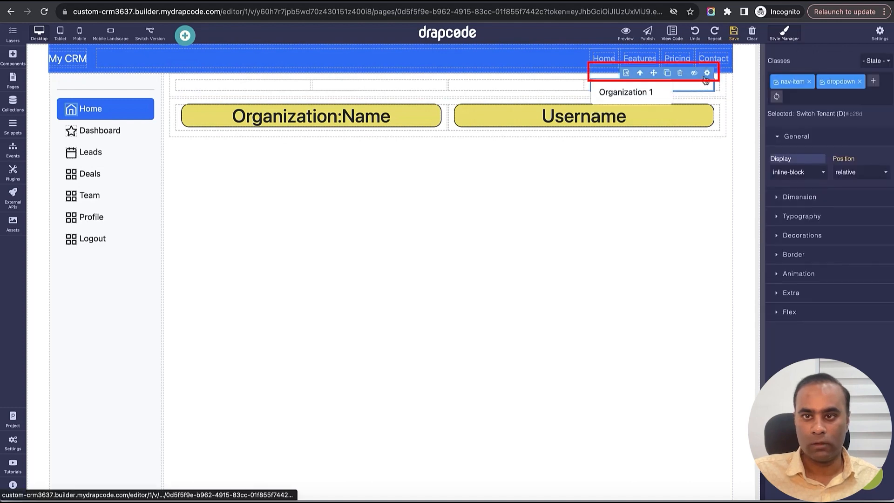
left_click(706, 77)
left_click(792, 84)
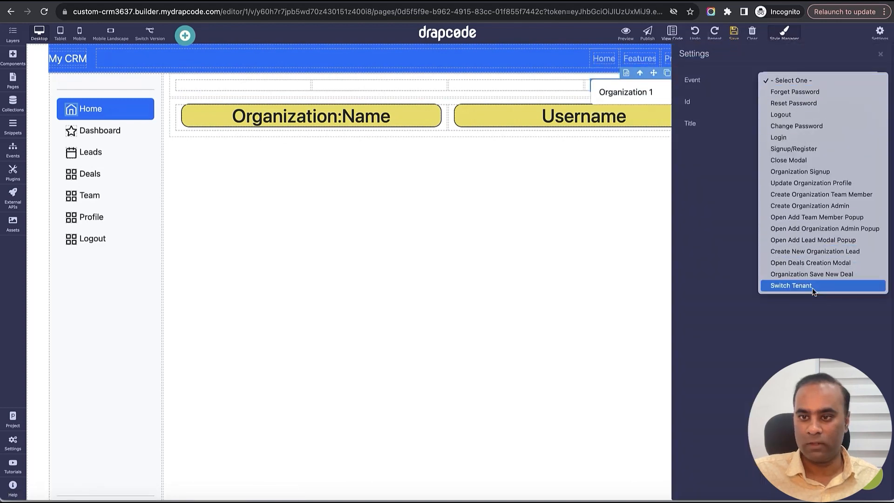
left_click(829, 287)
left_click(880, 55)
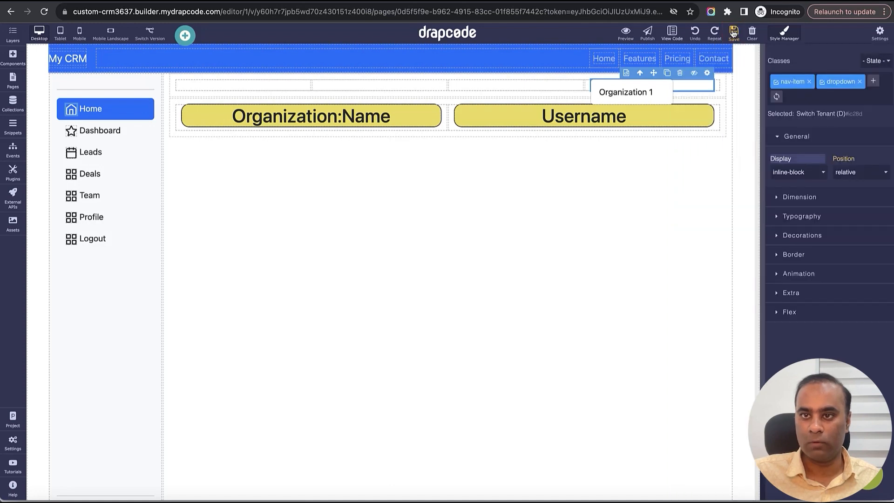
left_click(734, 31)
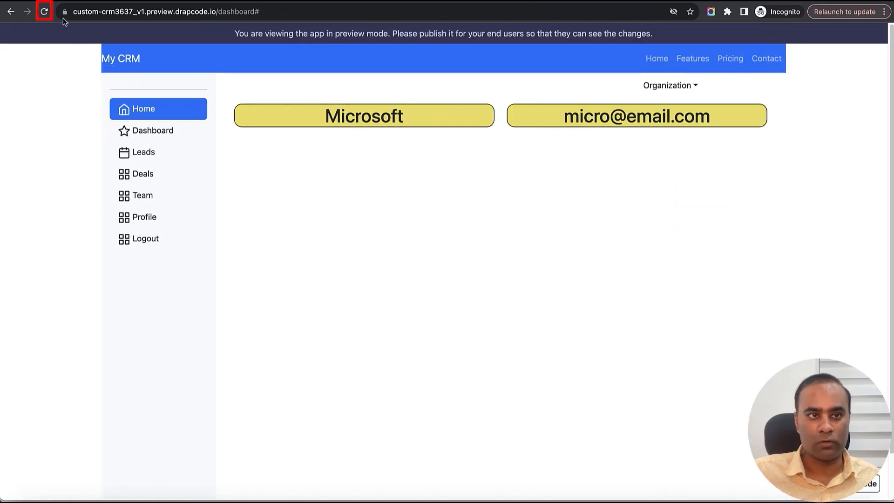
- Reload the CRM preview's Dashboard and go to the preview's /login page
left_click(44, 11)
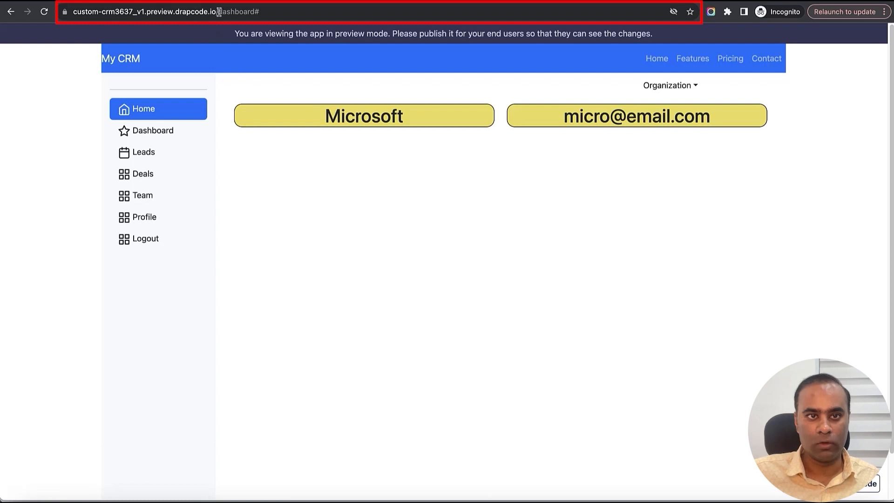
left_click_drag(219, 12, 295, 14)
key("BackSpace")
type("lo")
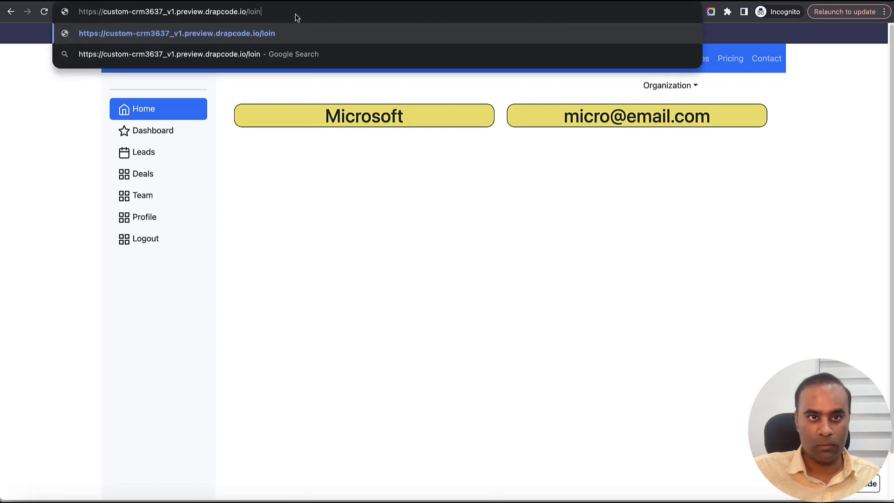
type("gin")
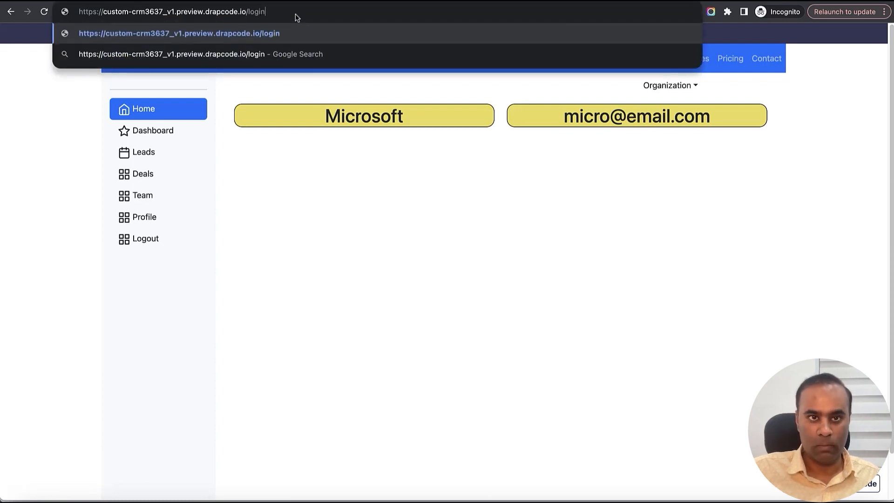
key("Return")
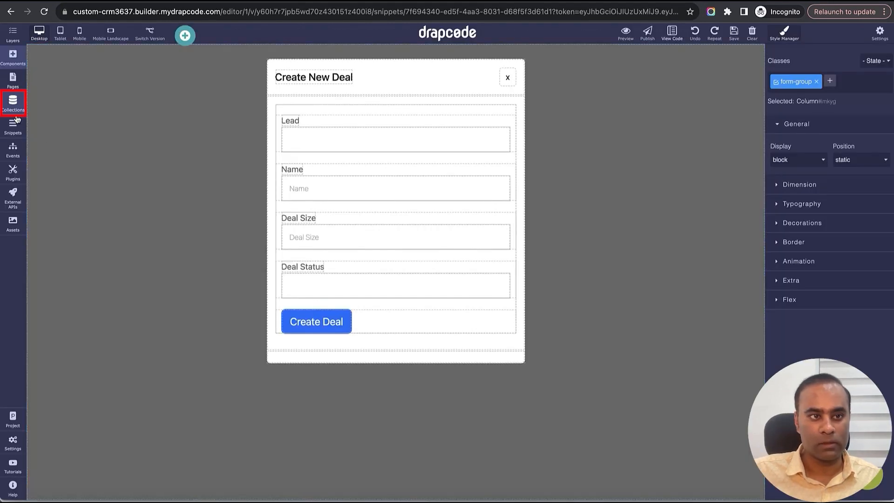
- Open the User collection's data in the builder and copy the username of the Organization Employee
left_click(13, 103)
left_click(65, 173)
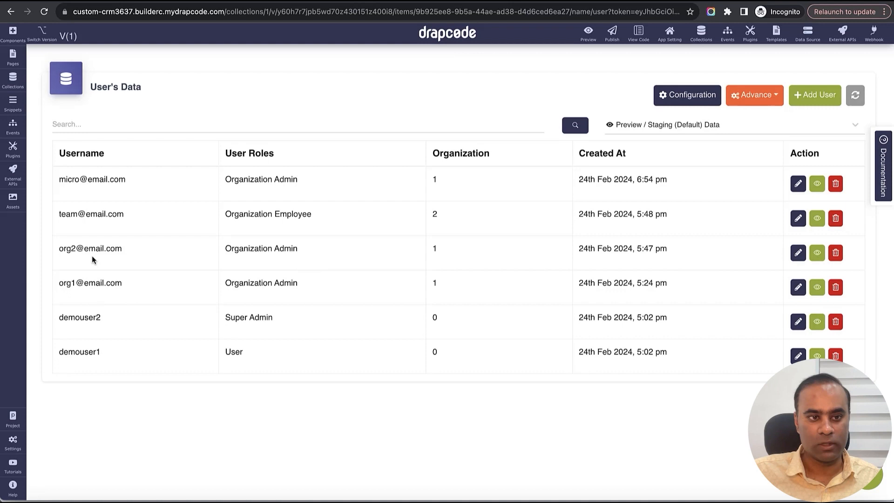
triple_click(87, 214)
key("super+c")
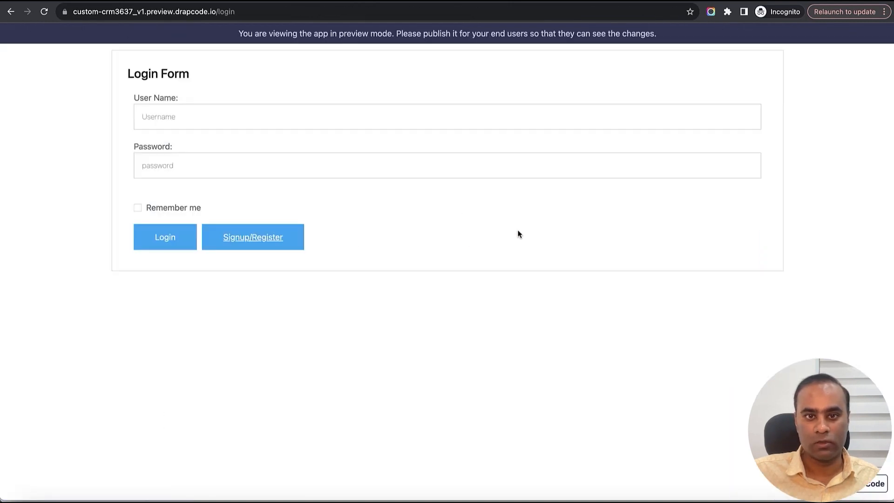
- Log in to the CRM preview with the copied team member username and the account password
left_click(225, 120)
key("super+v")
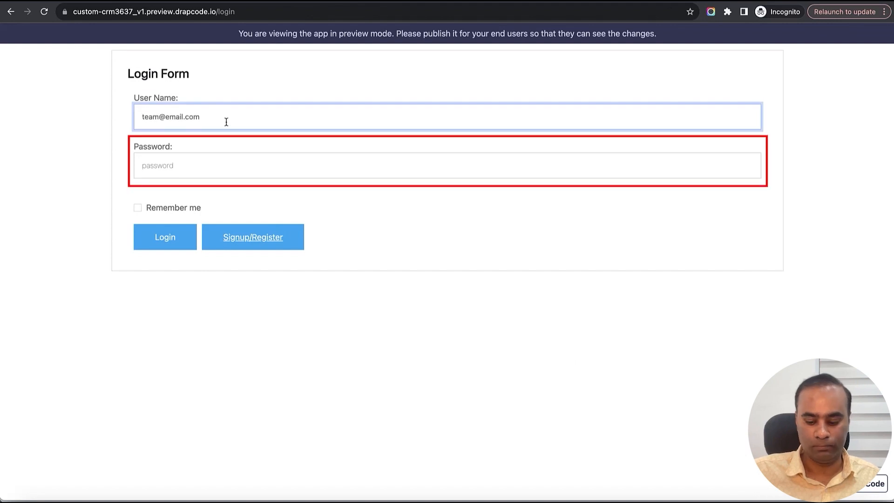
key("Tab")
type("1234")
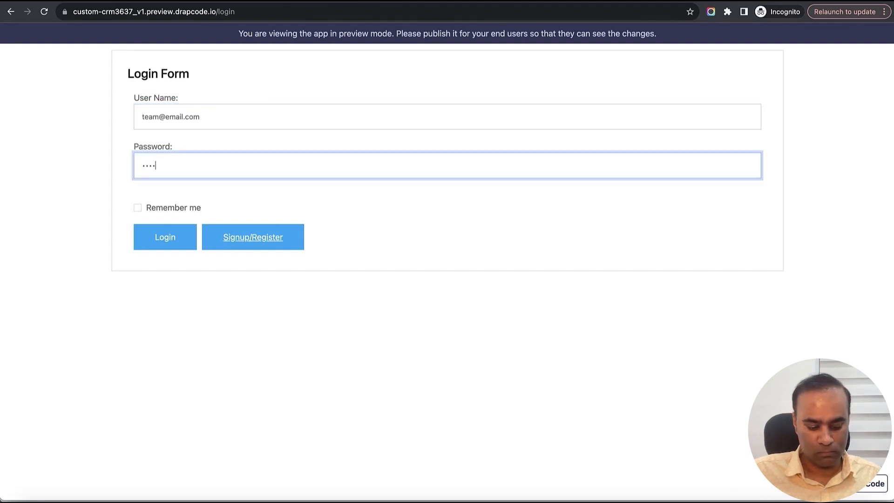
left_click(158, 236)
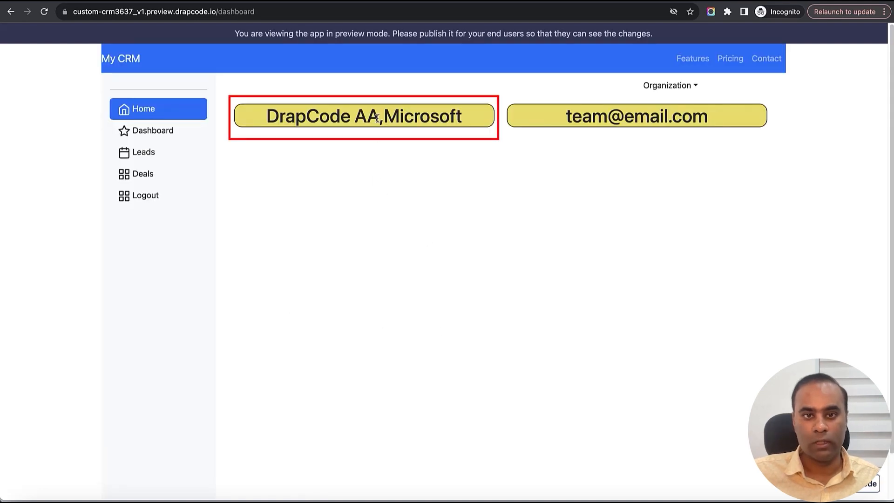
- Check the organization name heading and the choices in the Dashboard's Organization dropdown
left_click_drag(381, 118, 435, 122)
left_click(455, 134)
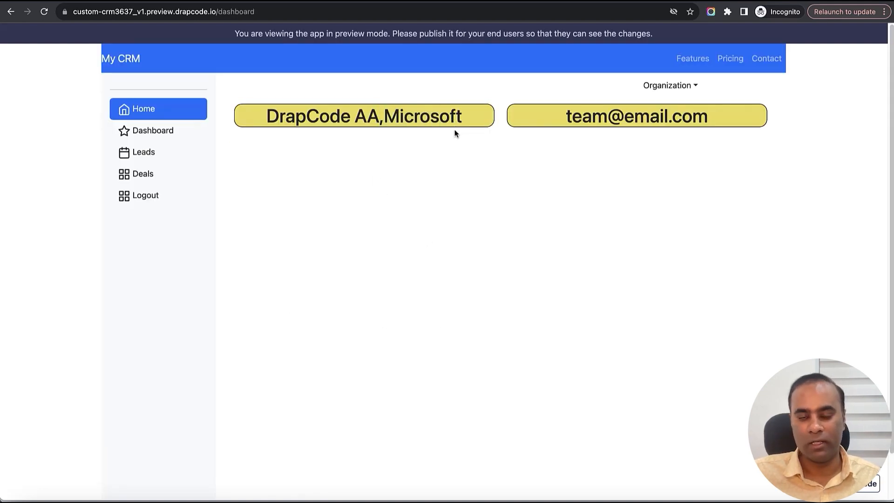
left_click(688, 89)
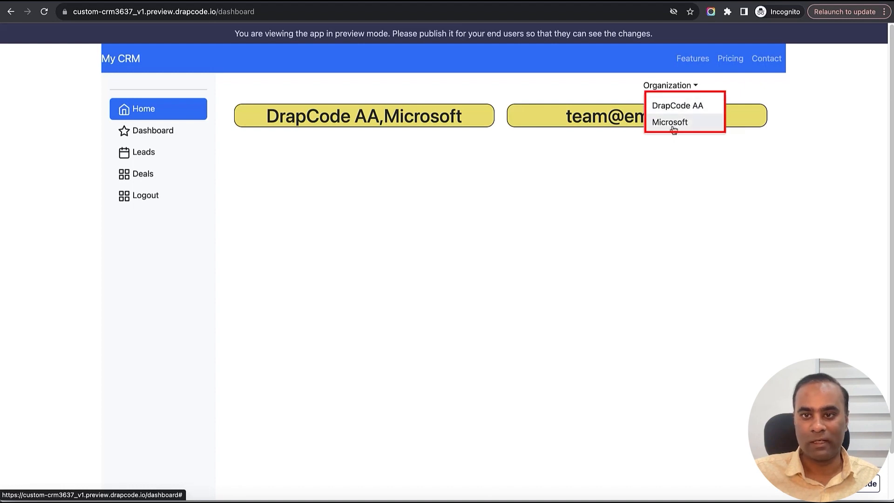
left_click(534, 130)
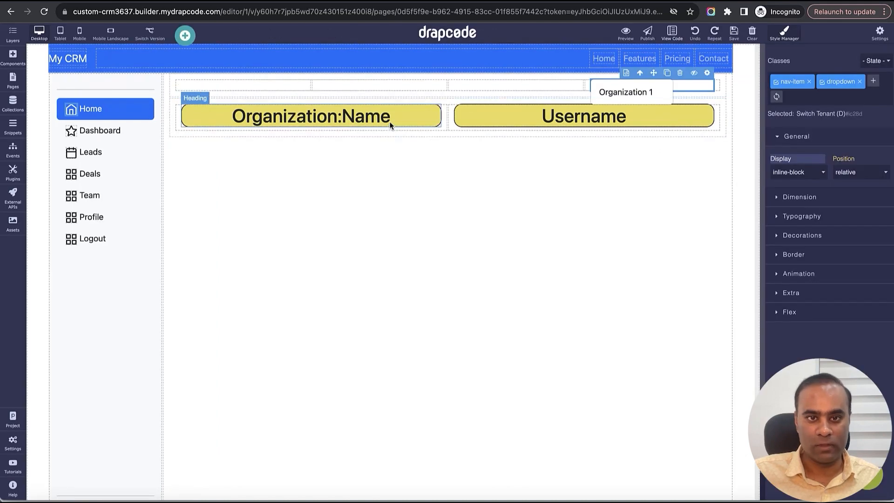
- Set the Dashboard's organization heading to Get Value From Logged In Organization with the field Name
left_click(389, 120)
left_click(434, 99)
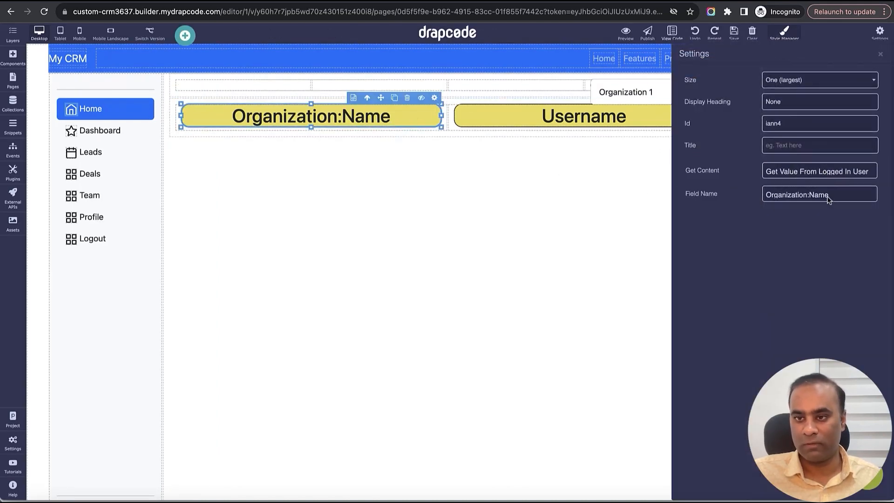
left_click(825, 172)
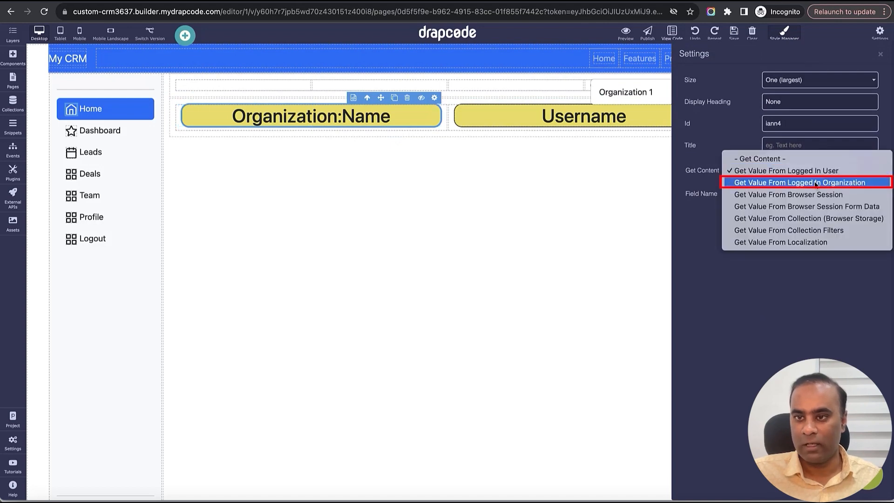
left_click(810, 183)
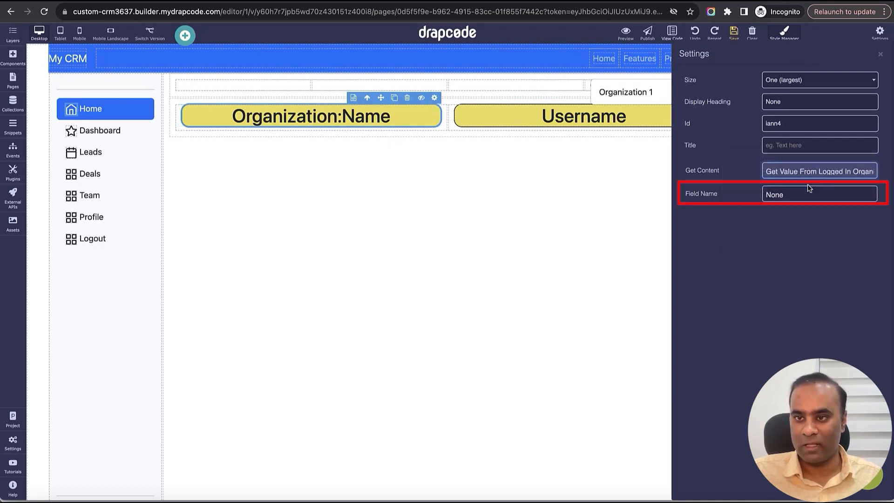
left_click(810, 194)
left_click(802, 207)
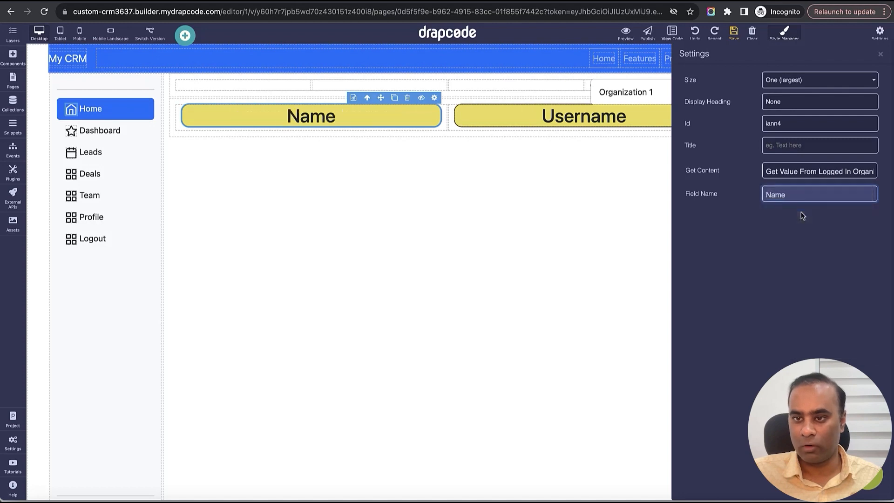
left_click(881, 55)
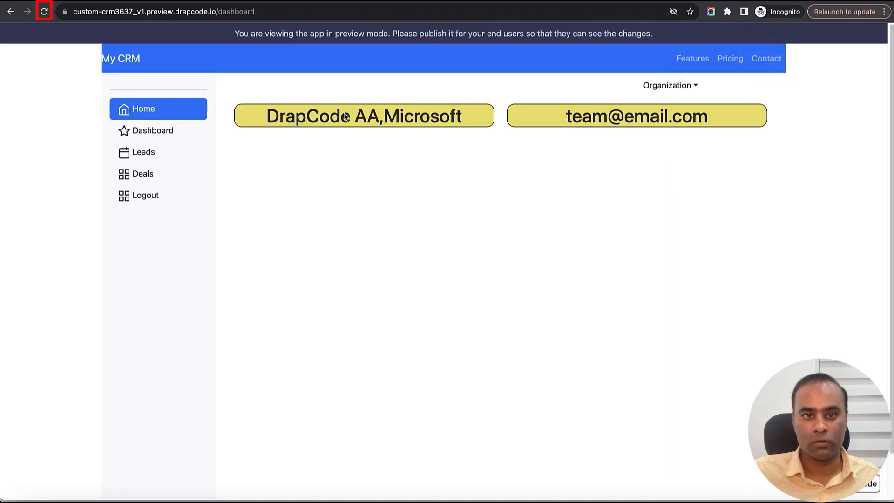
- Reload the preview Dashboard and check the organization heading and Organization dropdown
left_click(44, 12)
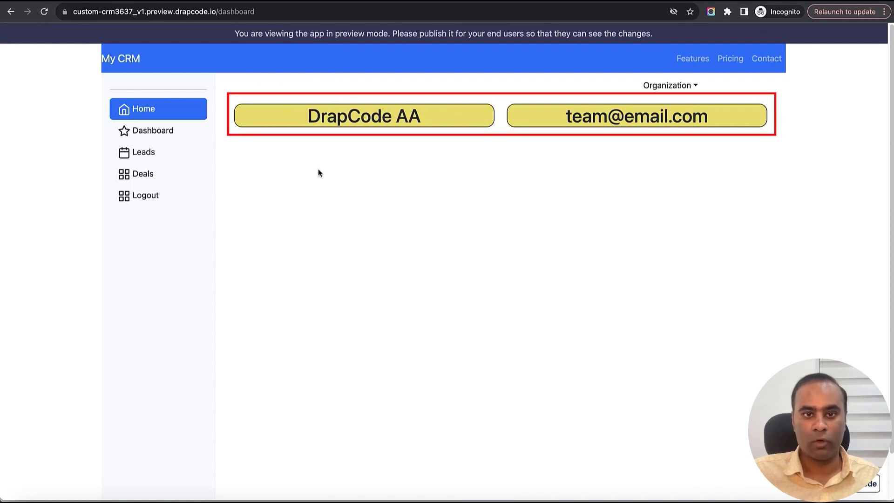
left_click(688, 87)
left_click(633, 147)
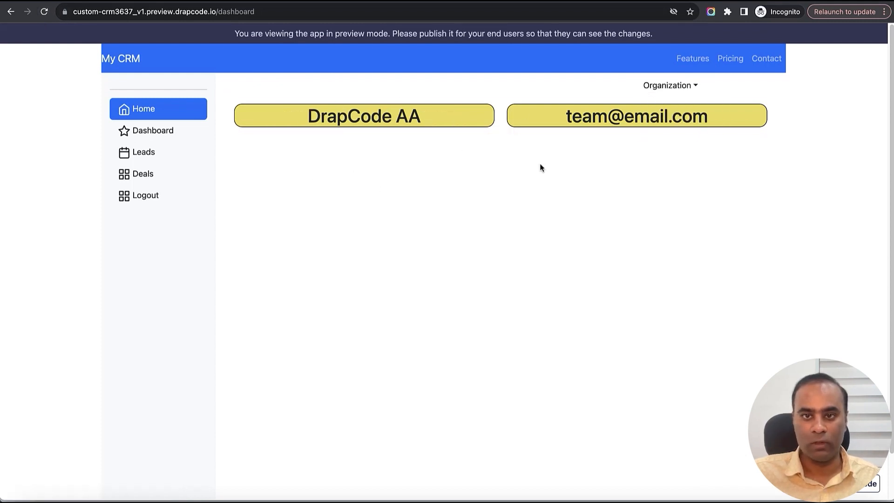
- Start a new lead in the preview's lead list with first name AddedTo, last name DrapCode and company DrapCode Lead
left_click(166, 174)
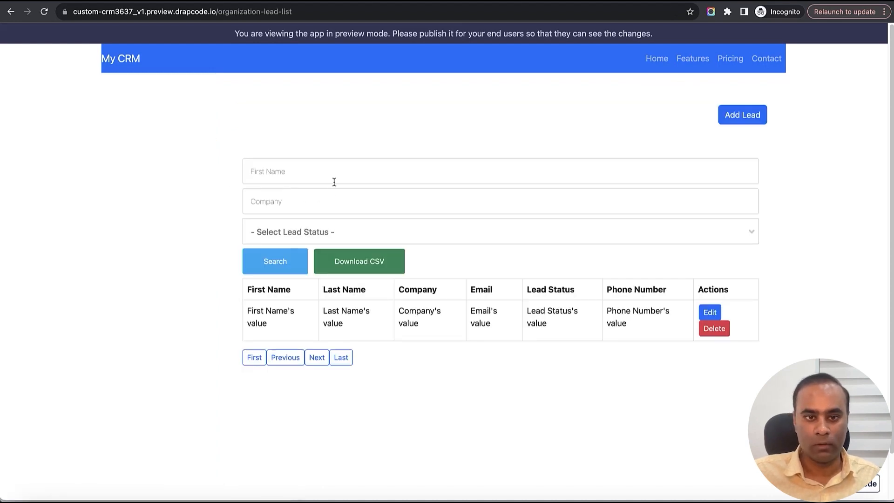
left_click(744, 118)
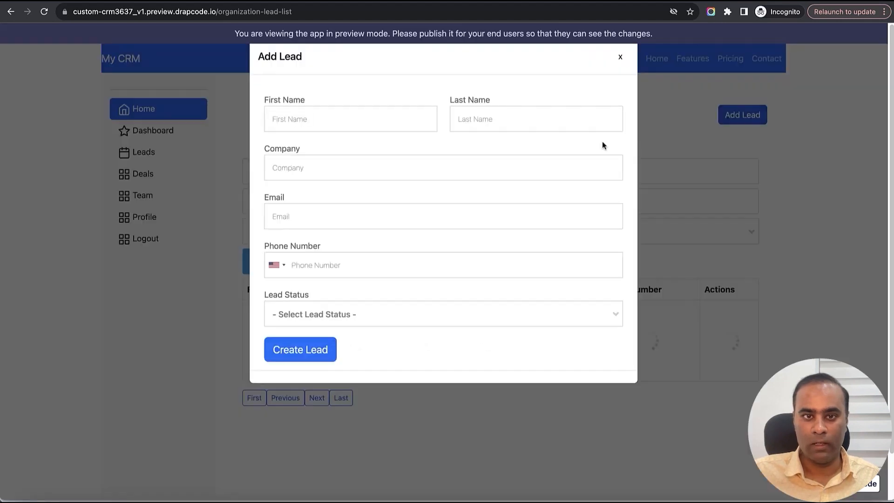
type("AddedTo")
key("Tab")
type("DrapCode")
key("Tab")
type("DrapCode Lead")
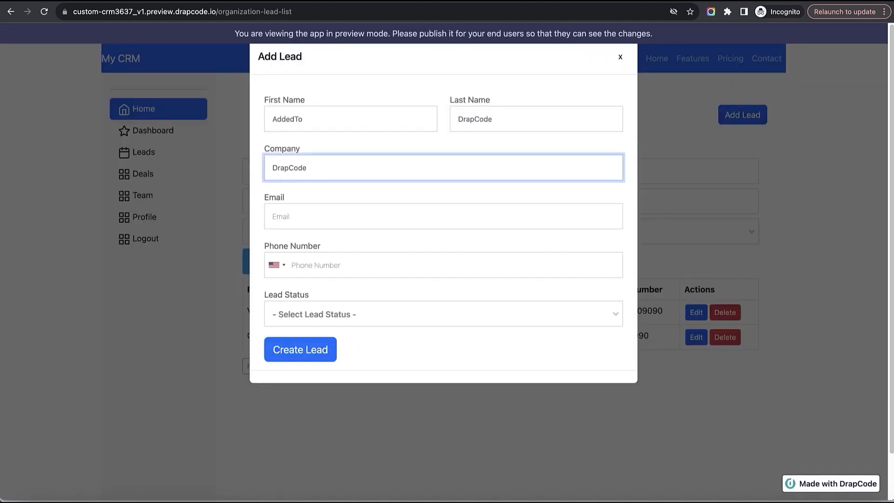
- Fill in the lead's email and phone number, set its status to Warm Lead, and create the lead
key("Tab")
key("Tab")
type("9090909090")
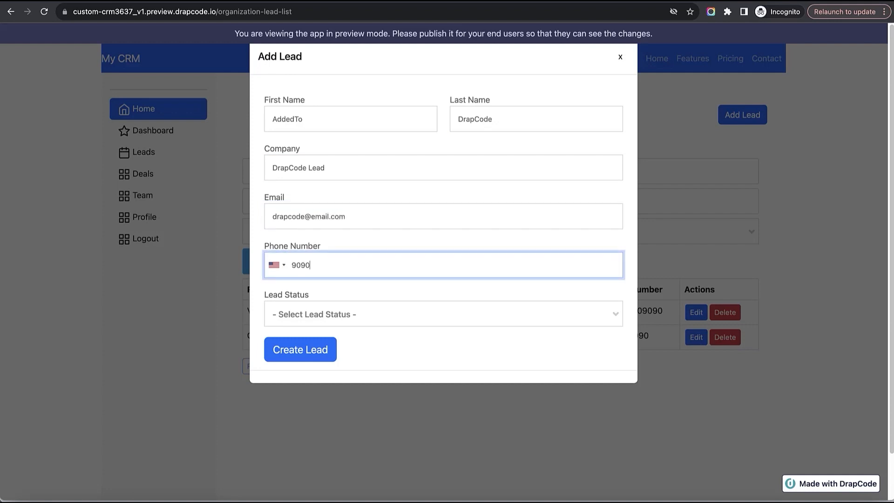
left_click(359, 314)
left_click(363, 394)
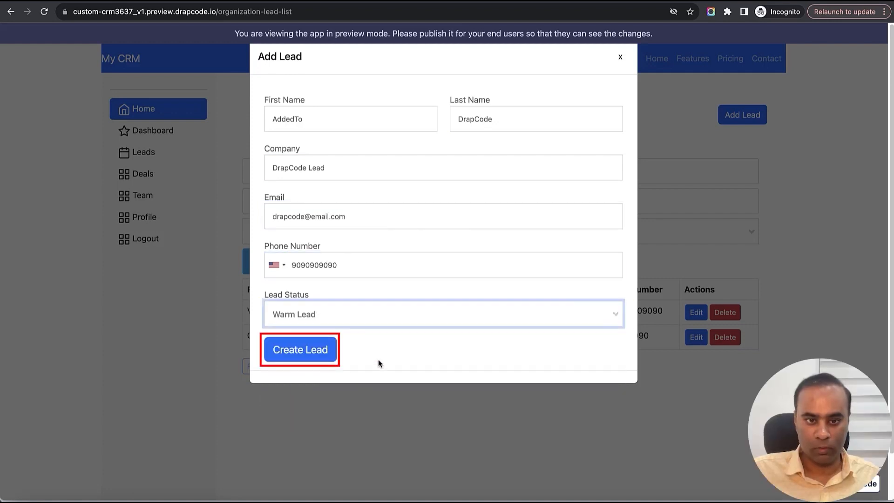
left_click(333, 357)
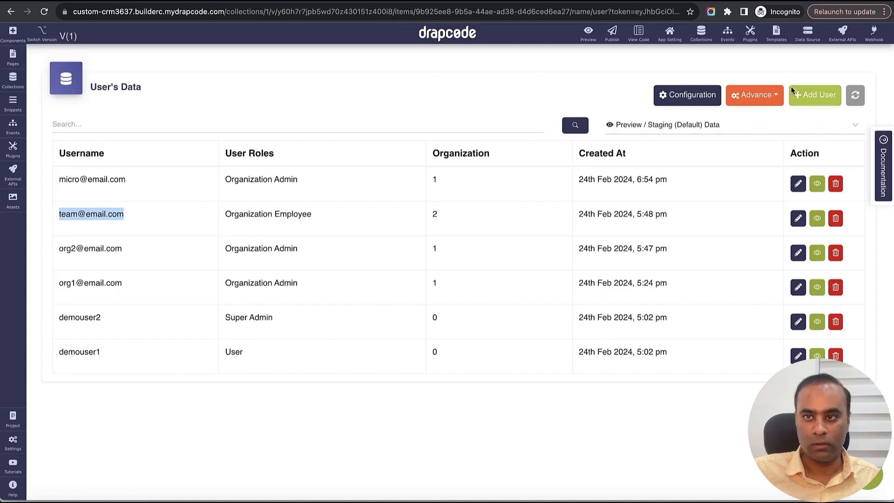
- Open the Lead collection's data and inspect the AddedTo lead's record, including its Organization reference
left_click(702, 34)
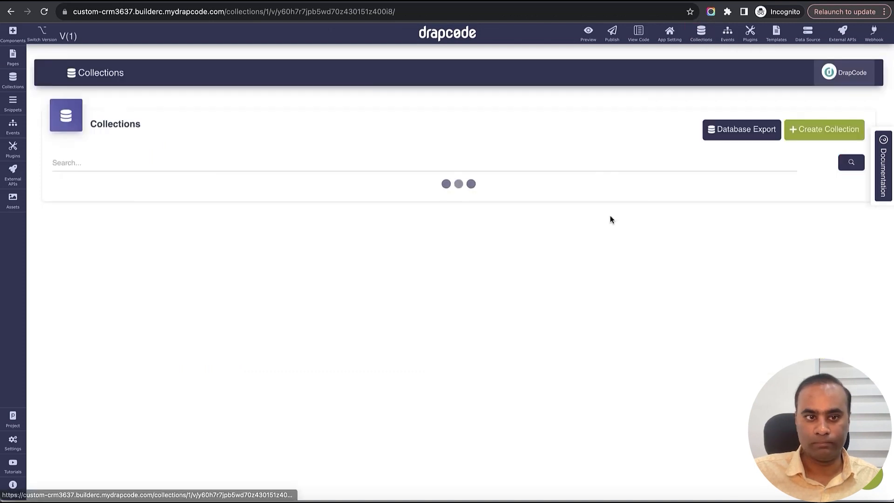
left_click(795, 238)
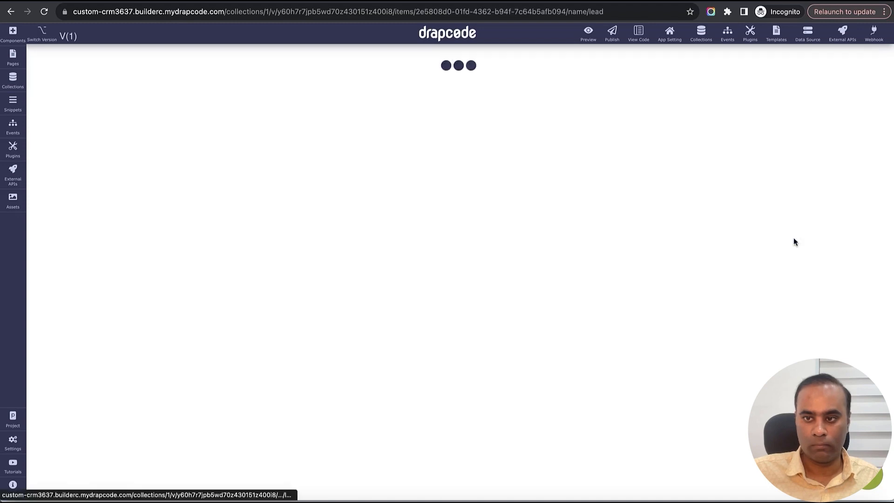
left_click_drag(289, 190, 394, 186)
left_click(516, 181)
double_click(545, 182)
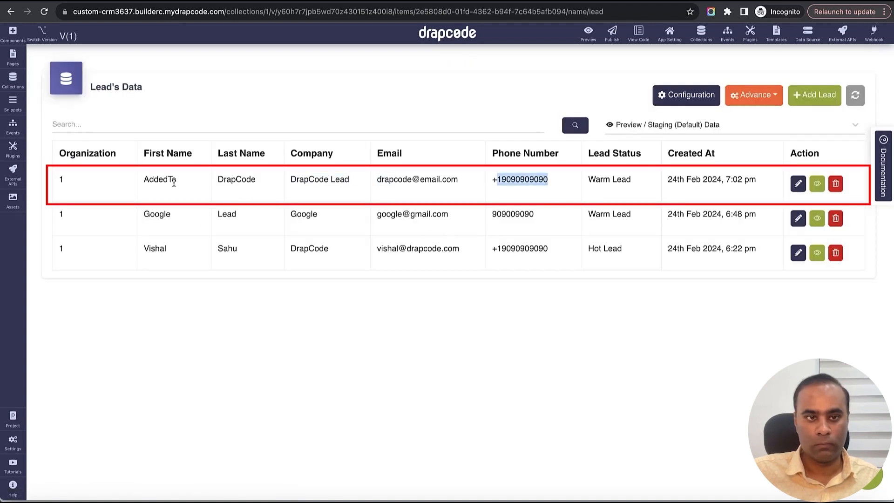
double_click(94, 178)
left_click(798, 183)
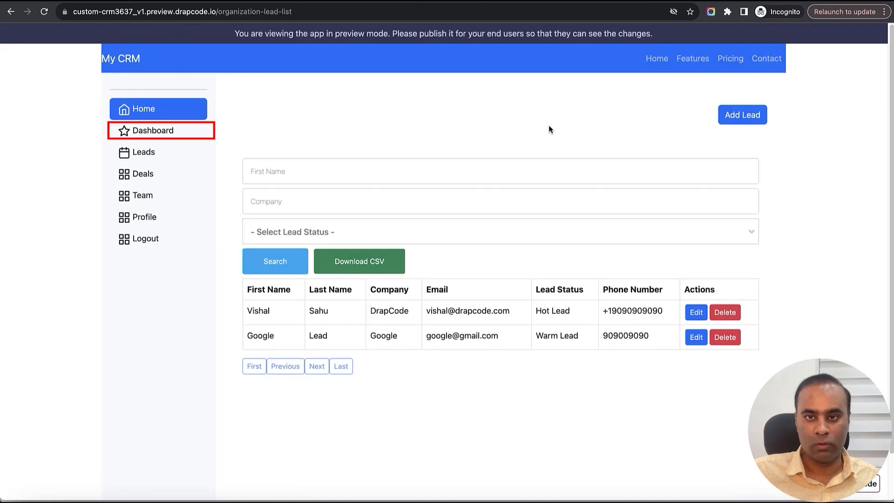
- Switch the active organization to Microsoft from the preview Dashboard and check the displayed organization name and username
left_click(167, 132)
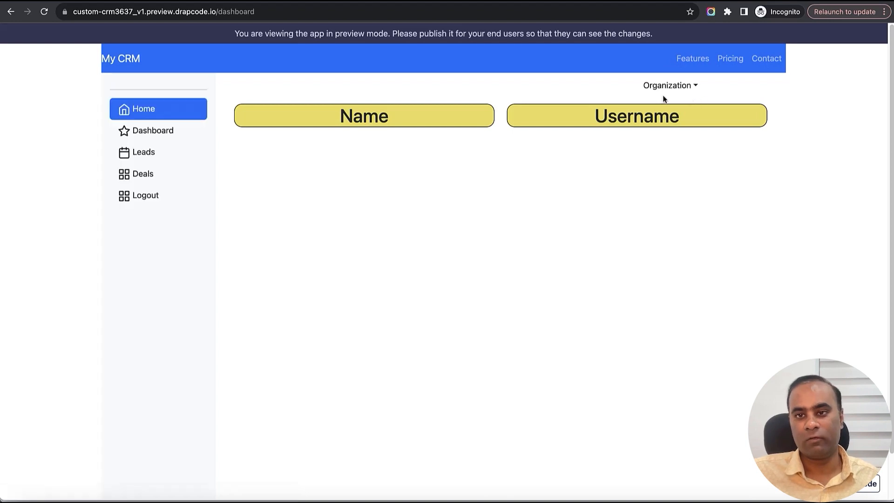
left_click(669, 87)
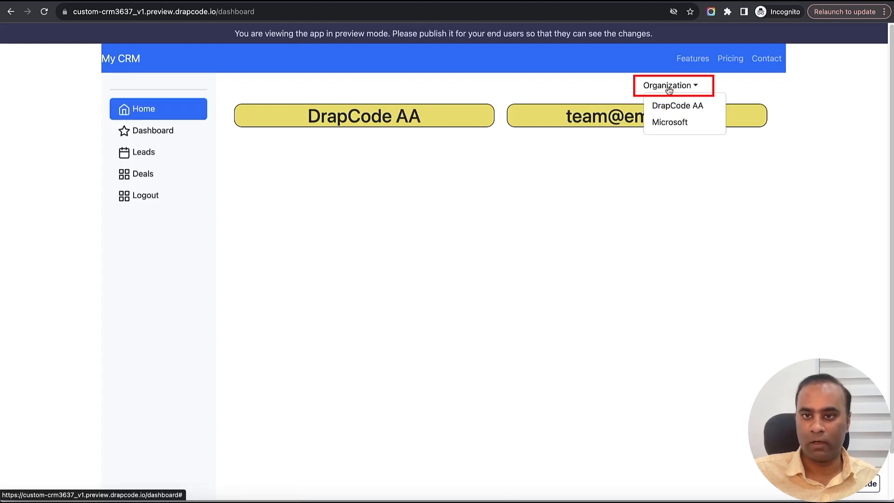
left_click(669, 123)
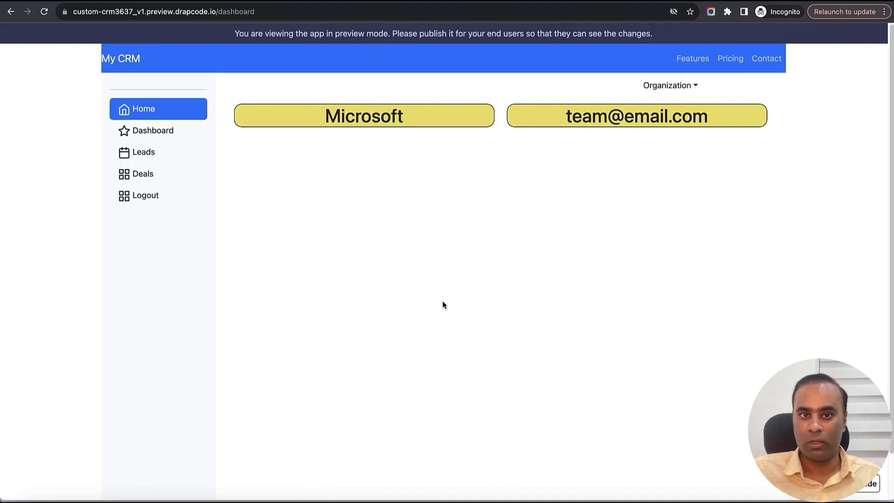
left_click_drag(326, 116, 445, 125)
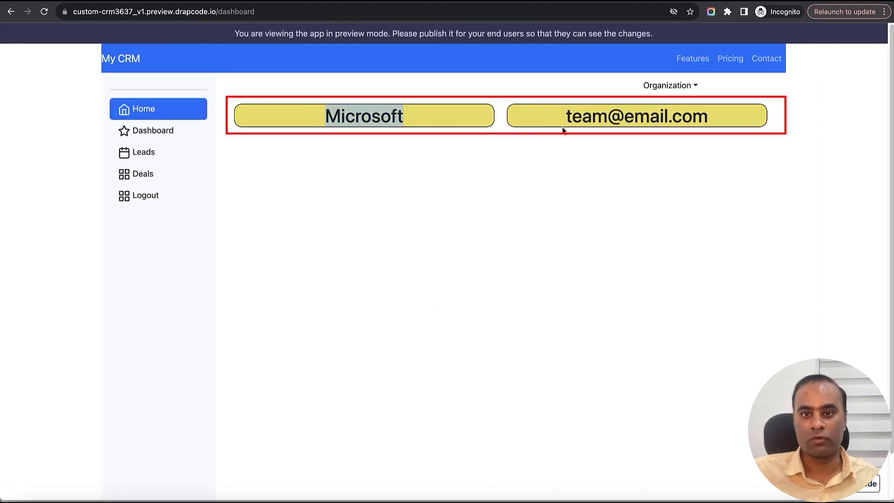
left_click_drag(564, 119, 727, 118)
left_click(235, 193)
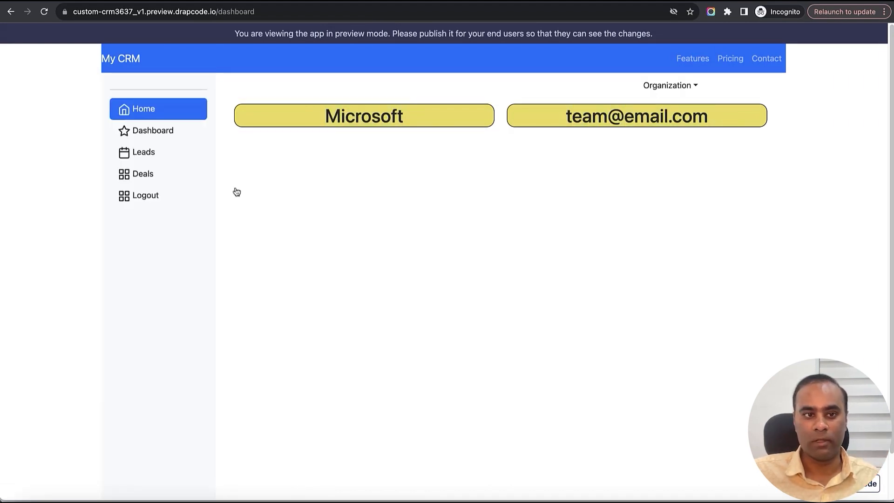
- Start a new lead in the preview's lead list with first name Micro, last name Soft and company Microsoft
left_click(146, 153)
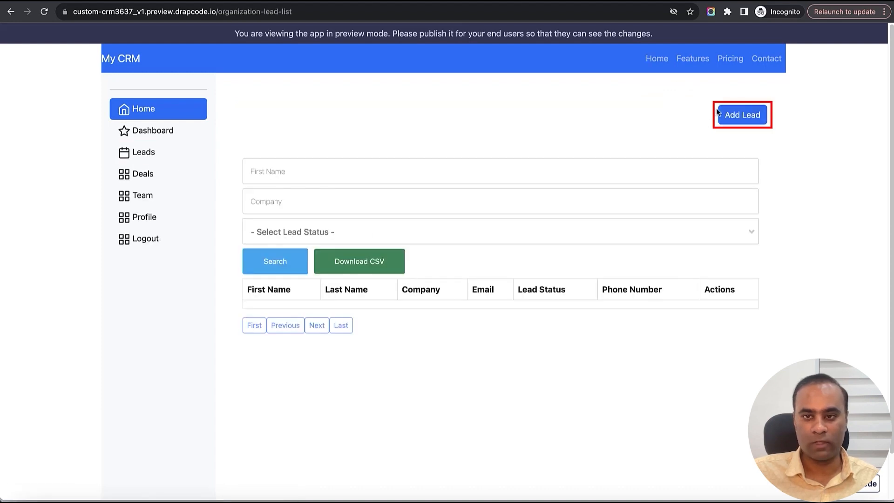
left_click(742, 114)
type("Micro")
key("Tab")
type("Soft")
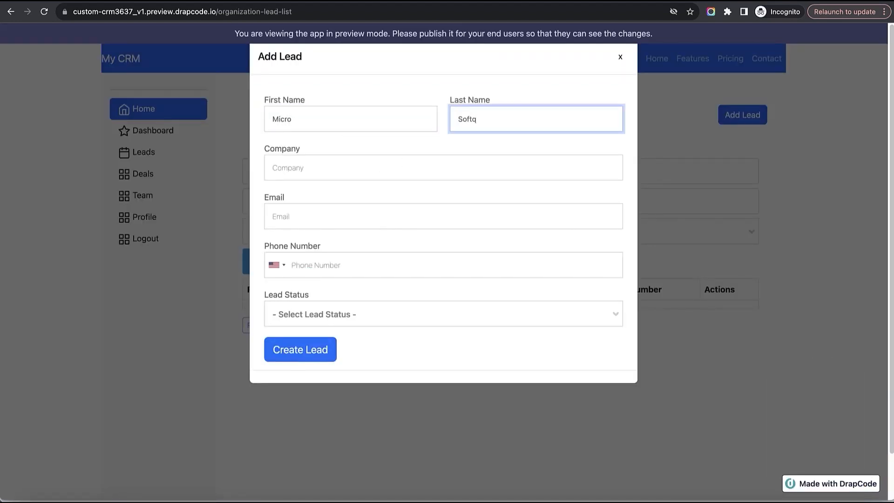
key("Tab")
type("Microsoft")
- Enter the Micro lead's email and phone number, set its status to Hot Lead, and create the lead
key("Tab")
key("Tab")
key("Tab")
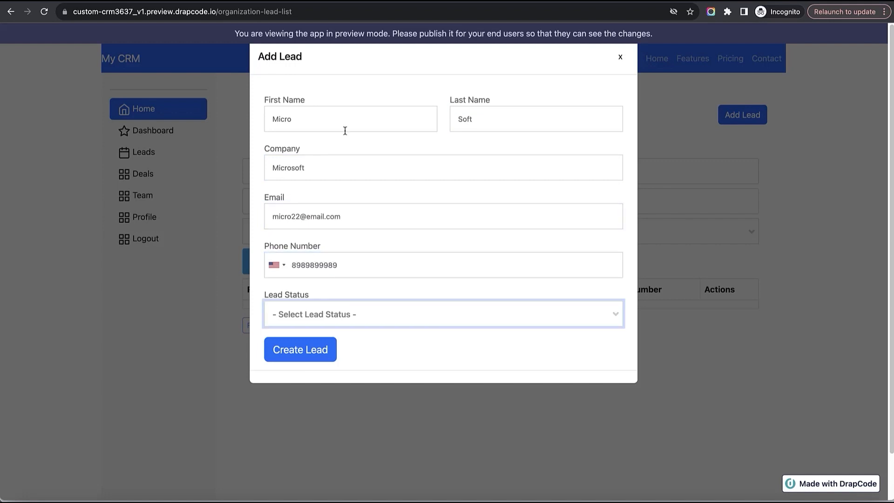
left_click(431, 308)
left_click(423, 386)
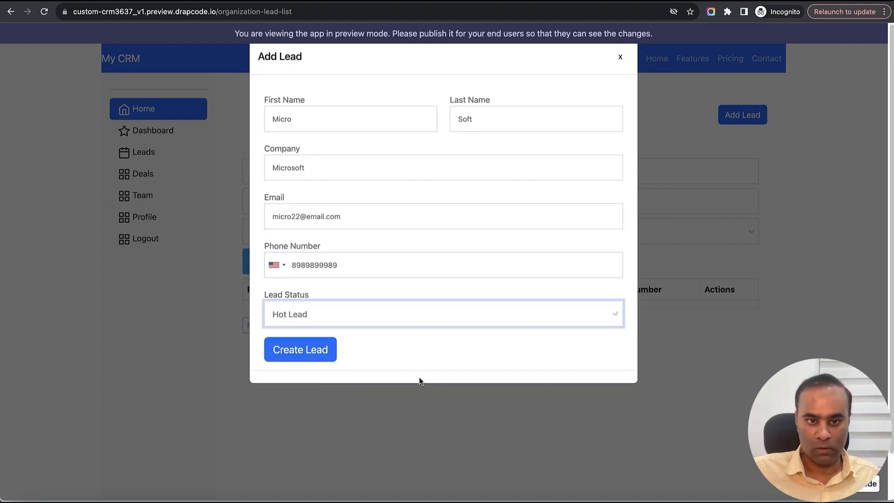
left_click(320, 357)
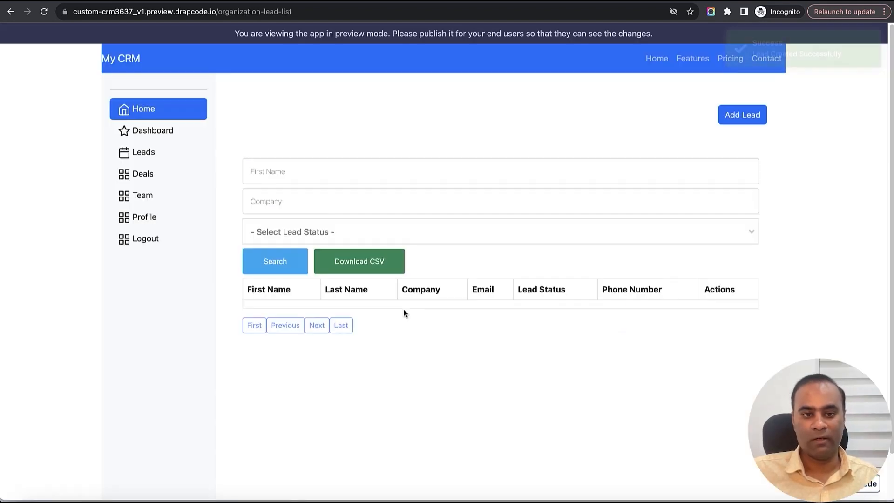
- Reload the preview's lead list and refresh the Lead collection's data to inspect the Micro lead's record
left_click(44, 12)
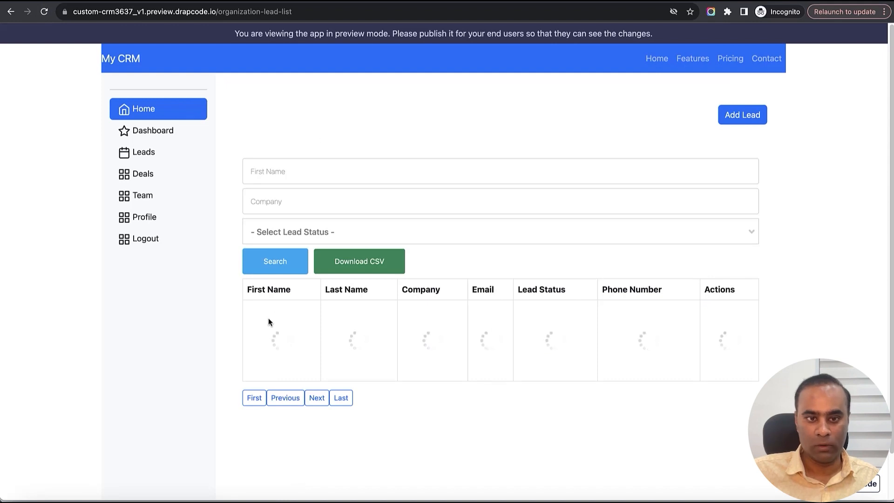
left_click_drag(256, 315, 510, 329)
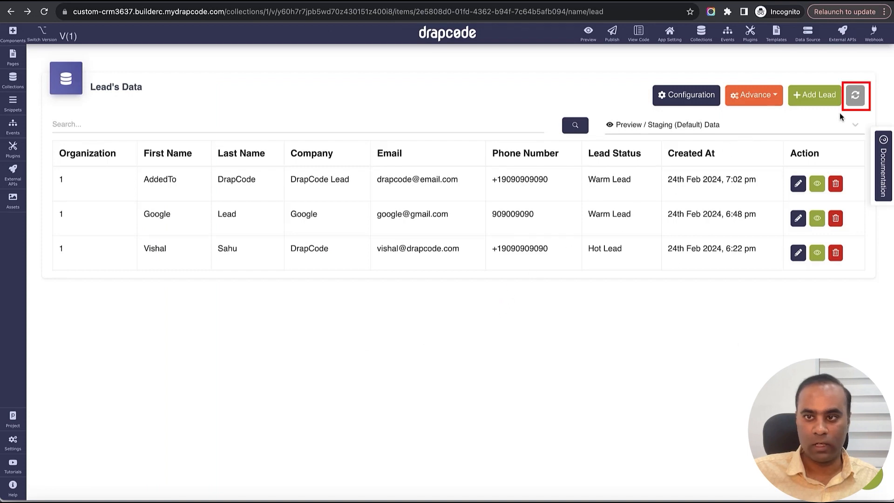
left_click(856, 95)
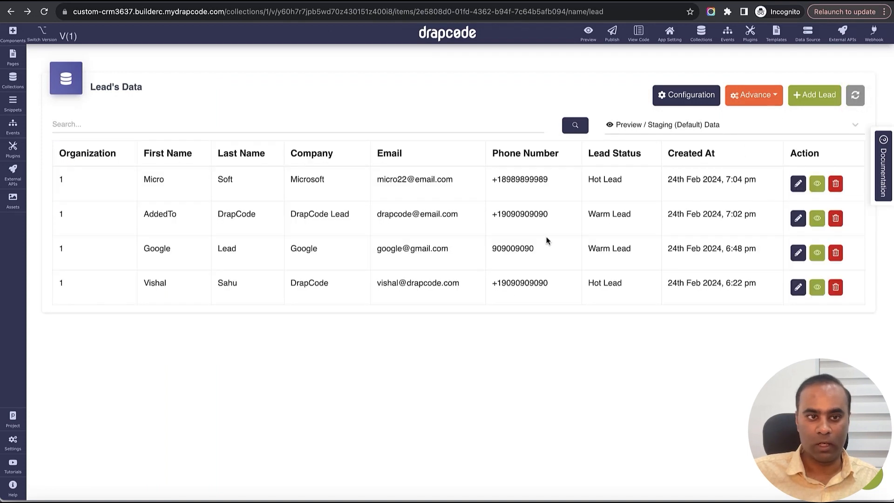
left_click_drag(142, 180, 550, 191)
triple_click(689, 180)
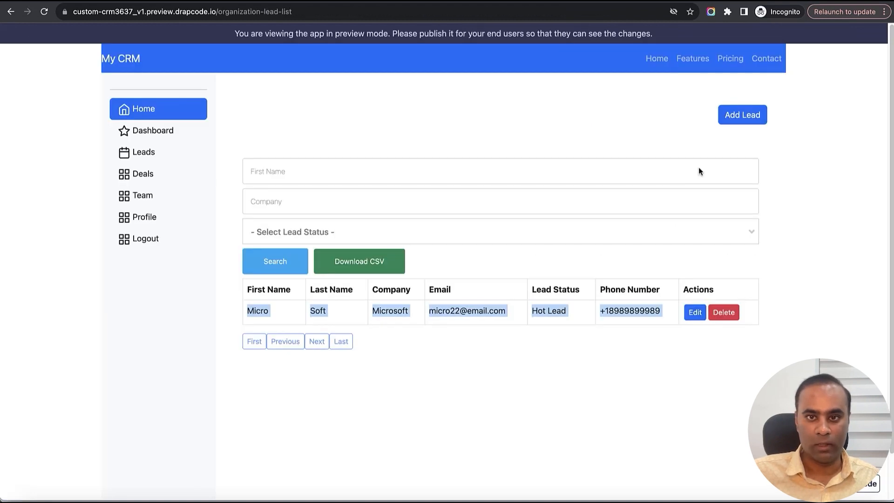
- Switch the active organization to DrapCode AA from the preview Dashboard, confirming the change, and review that organization's lead list
left_click(631, 139)
left_click(149, 135)
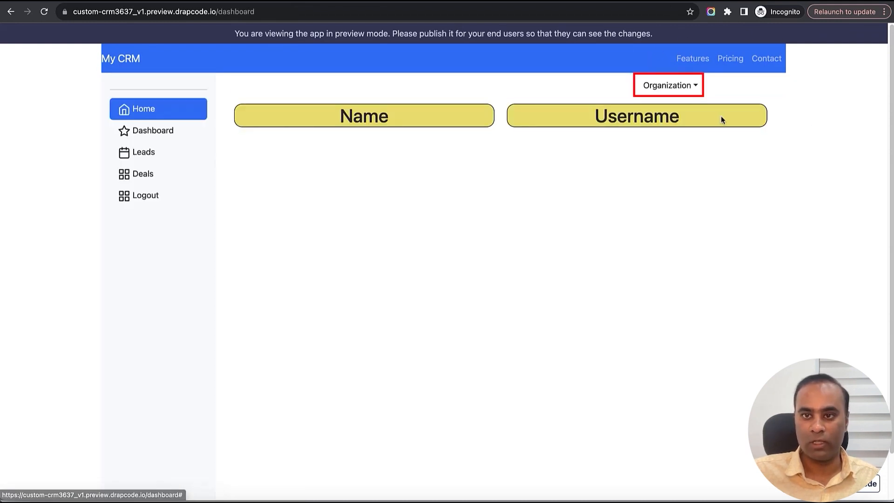
left_click(676, 87)
left_click(676, 105)
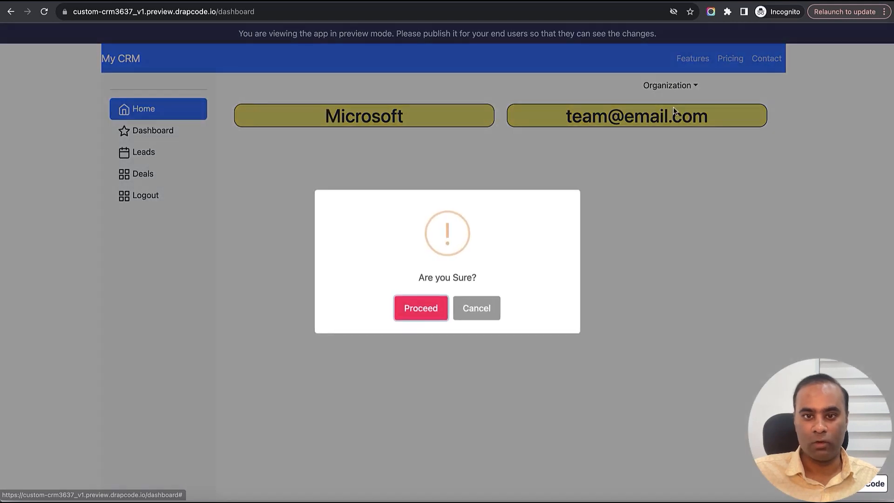
left_click(439, 301)
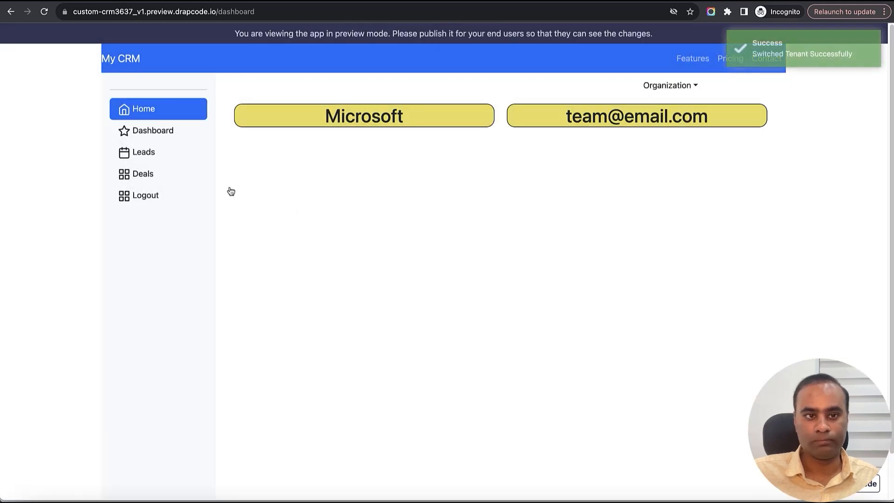
left_click(145, 154)
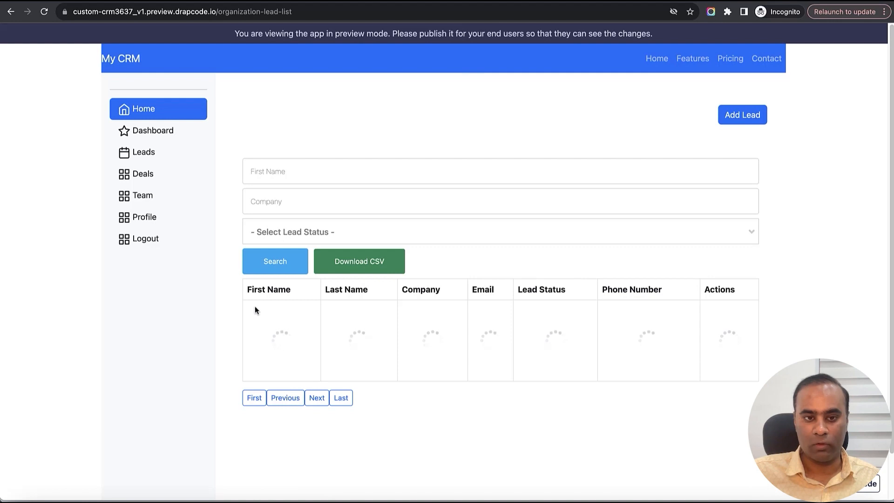
left_click_drag(255, 306, 515, 375)
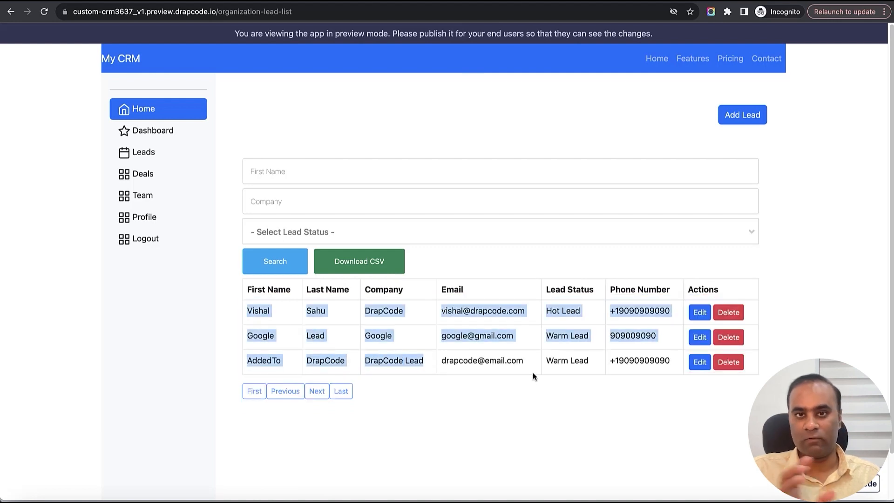